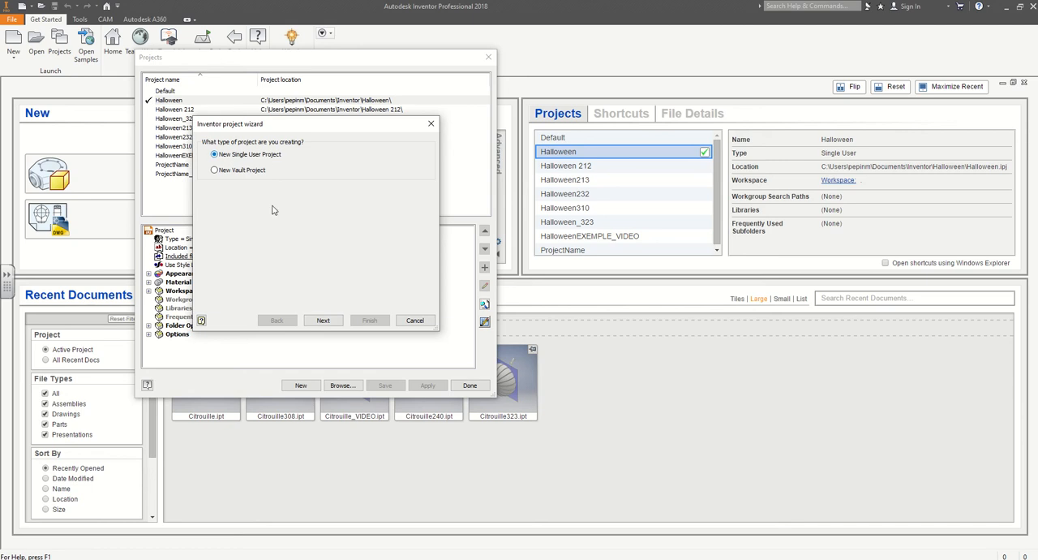
# Create a new single-user project named HalloweenVIDEO without adding any libraries, and close the project manager.
pyautogui.click(323, 320)
pyautogui.doubleClick(254, 163)
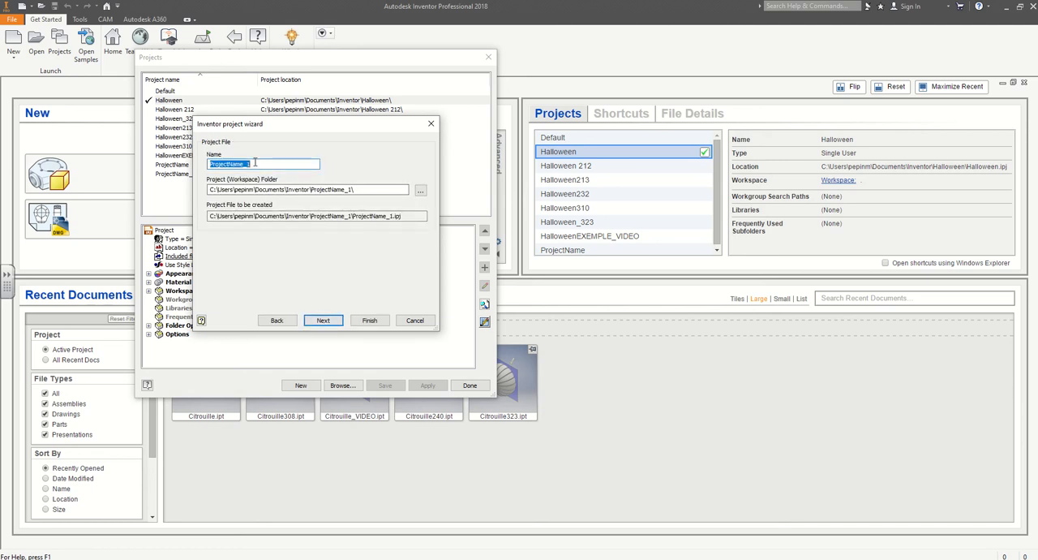
pyautogui.write('Hall')
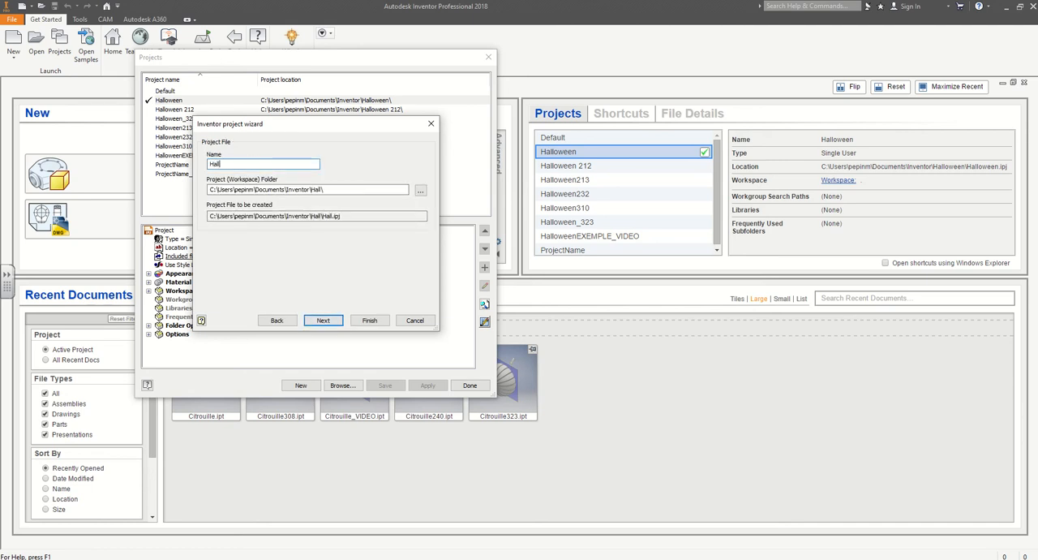
pyautogui.write('oweenEXEMPLE_VIDEO')
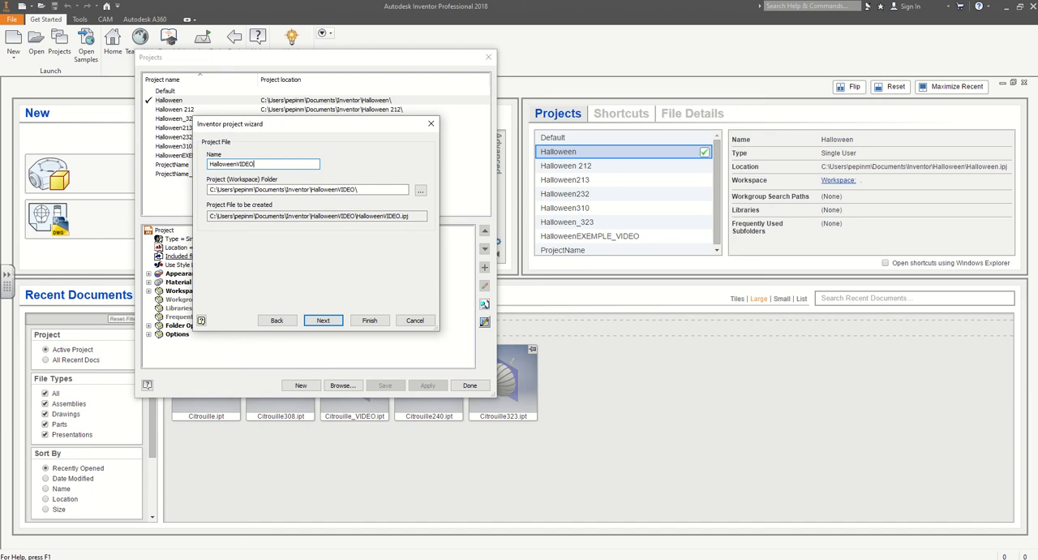
pyautogui.press('Return')
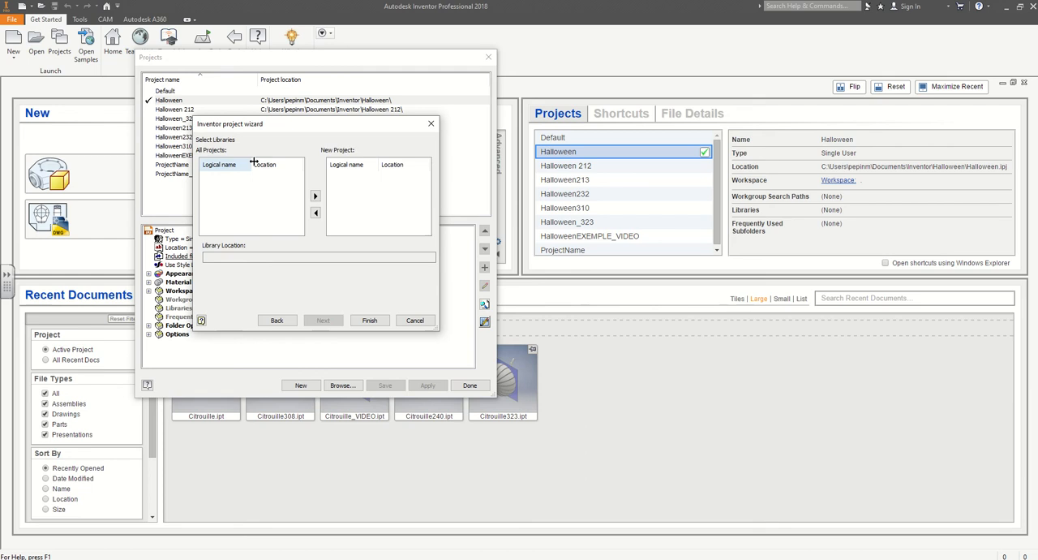
pyautogui.click(370, 320)
pyautogui.click(320, 254)
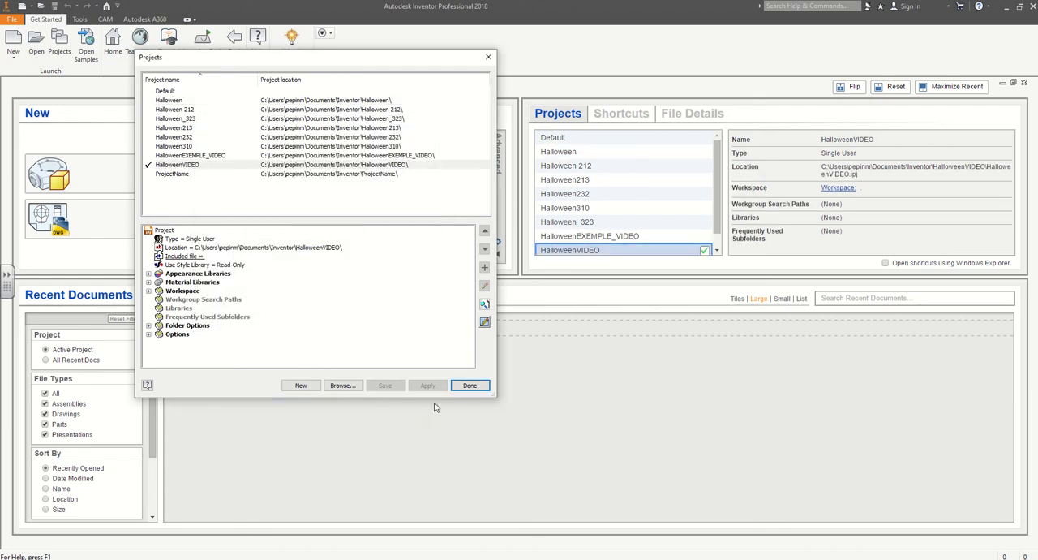
pyautogui.click(470, 386)
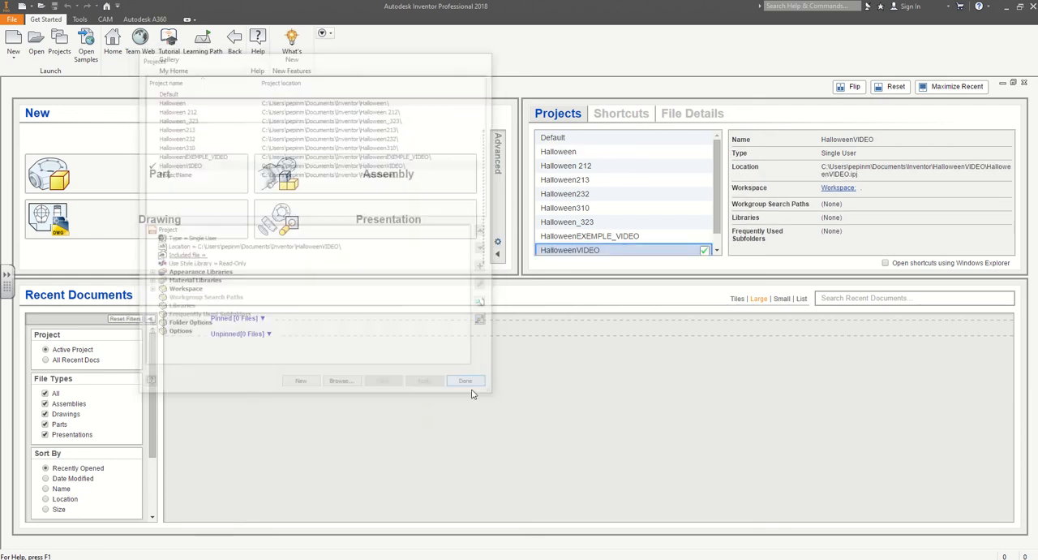
# Configure the default template with millimetres and the ANSI drawing standard, overwriting the existing template.
pyautogui.click(498, 243)
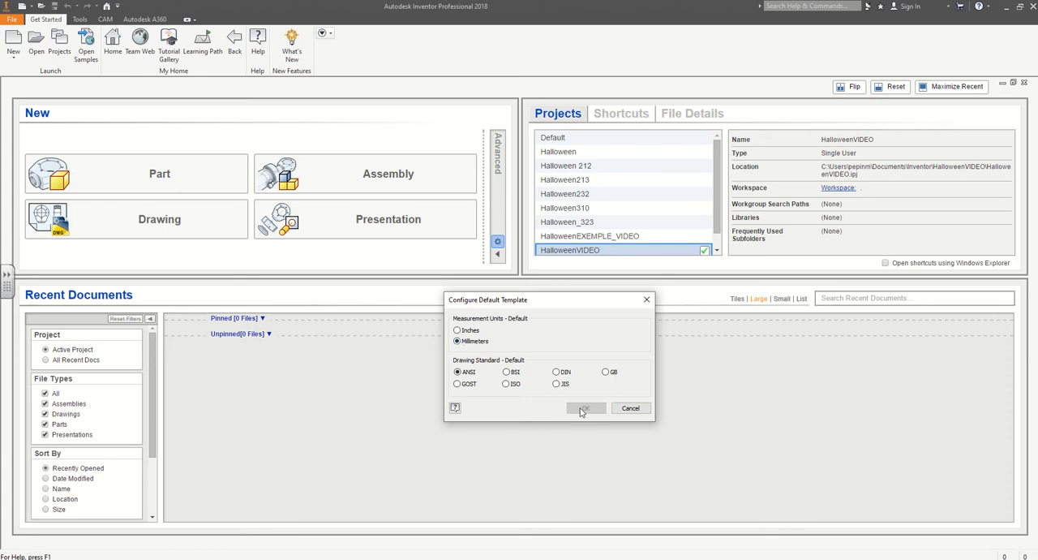
pyautogui.click(477, 333)
pyautogui.click(473, 340)
pyautogui.click(578, 409)
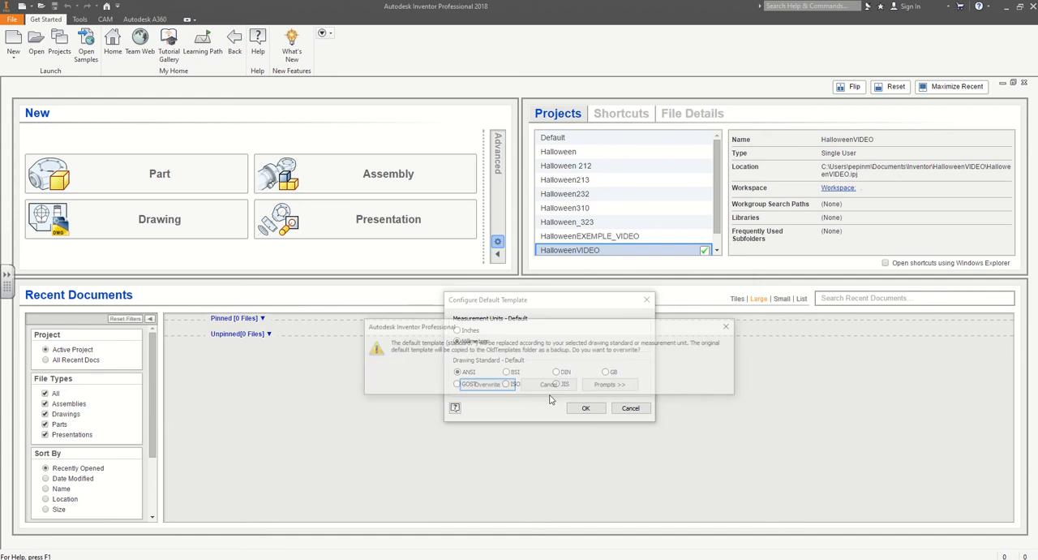
pyautogui.click(491, 386)
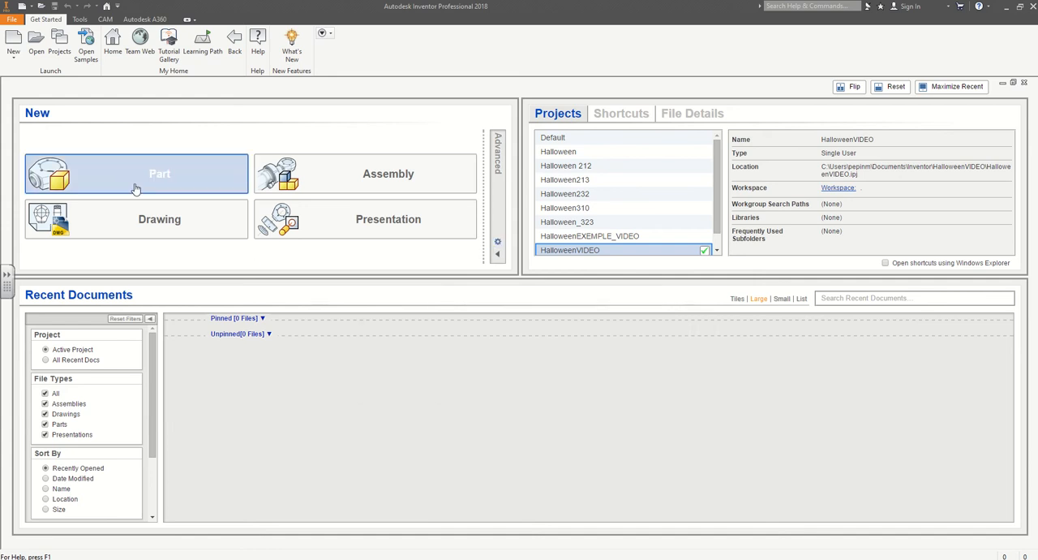
# Create a new standard part, accepting the style library definitions.
pyautogui.click(73, 177)
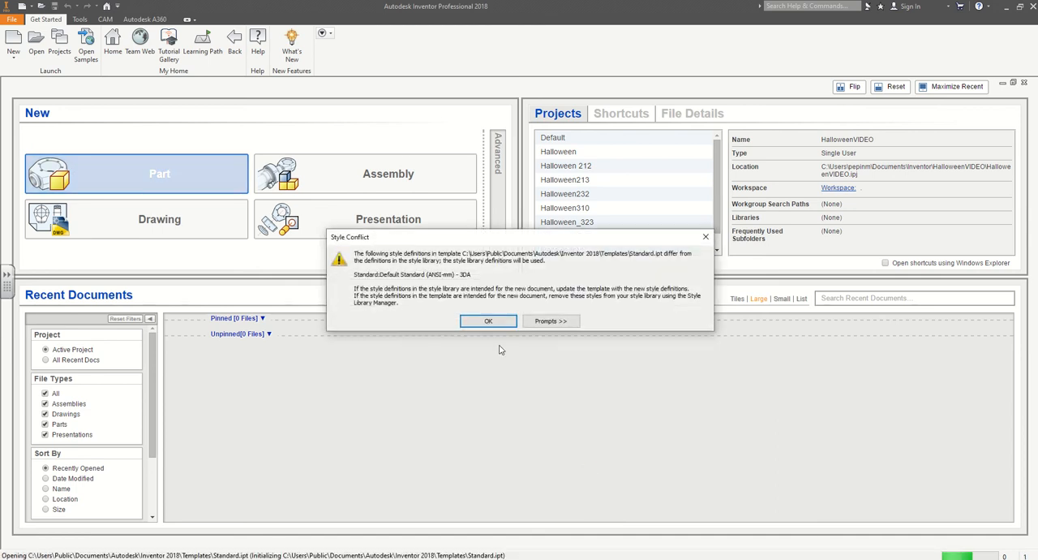
pyautogui.click(489, 322)
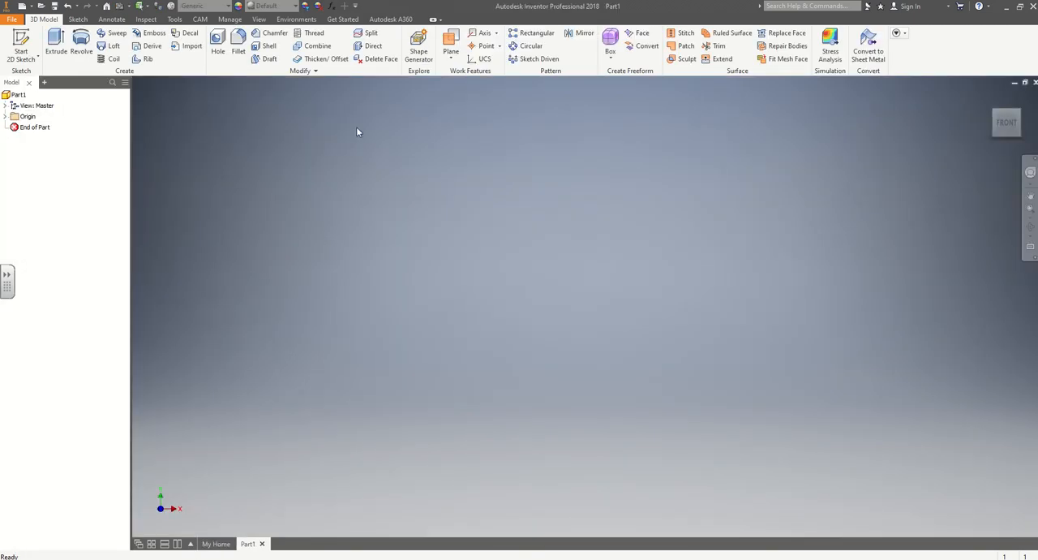
# Cycle the ribbon through its minimized display states and back to the full ribbon.
pyautogui.click(434, 21)
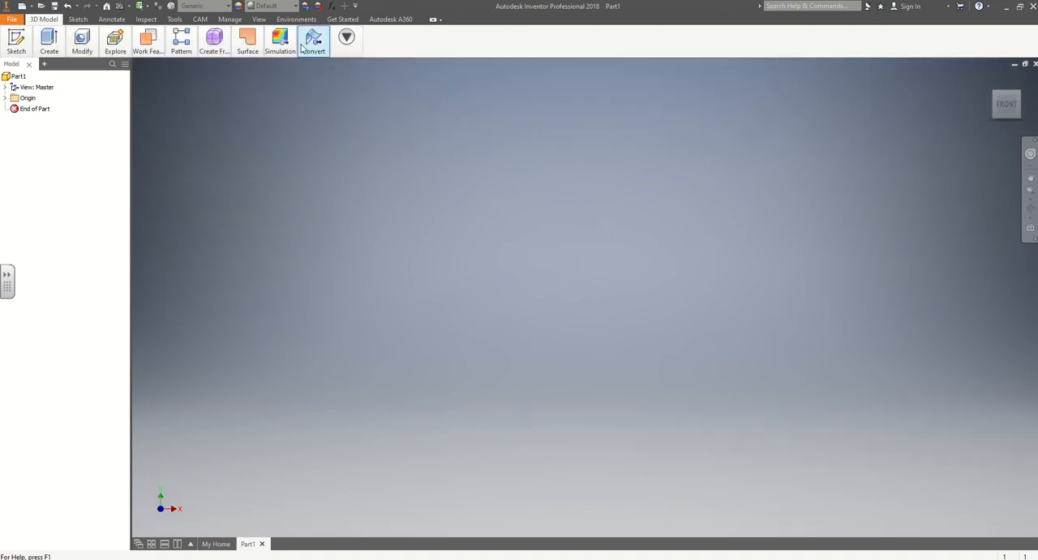
pyautogui.click(434, 20)
pyautogui.click(434, 20)
pyautogui.click(434, 21)
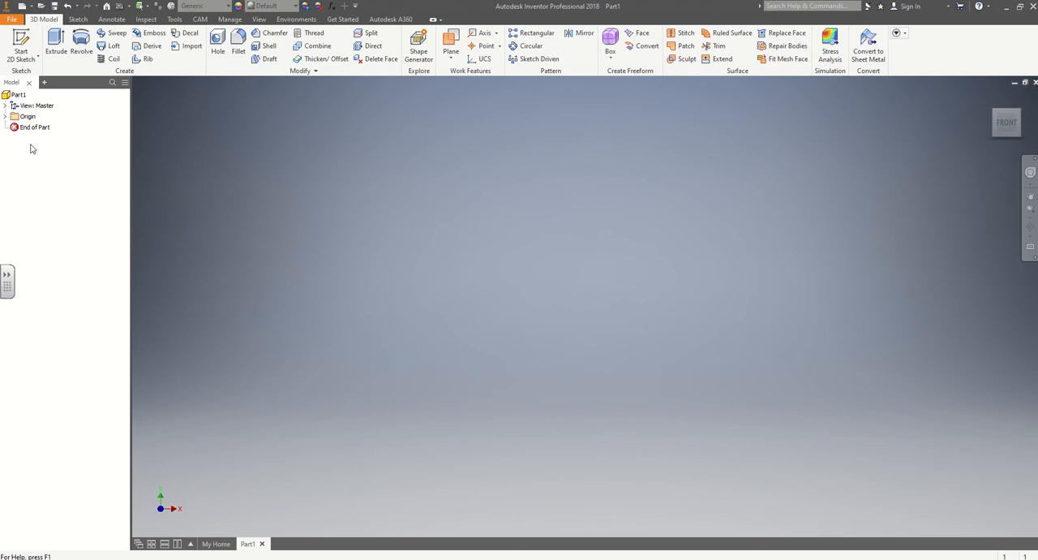
# Switch the Model browser and the Navigation Bar off and on again in the user interface settings.
pyautogui.click(259, 20)
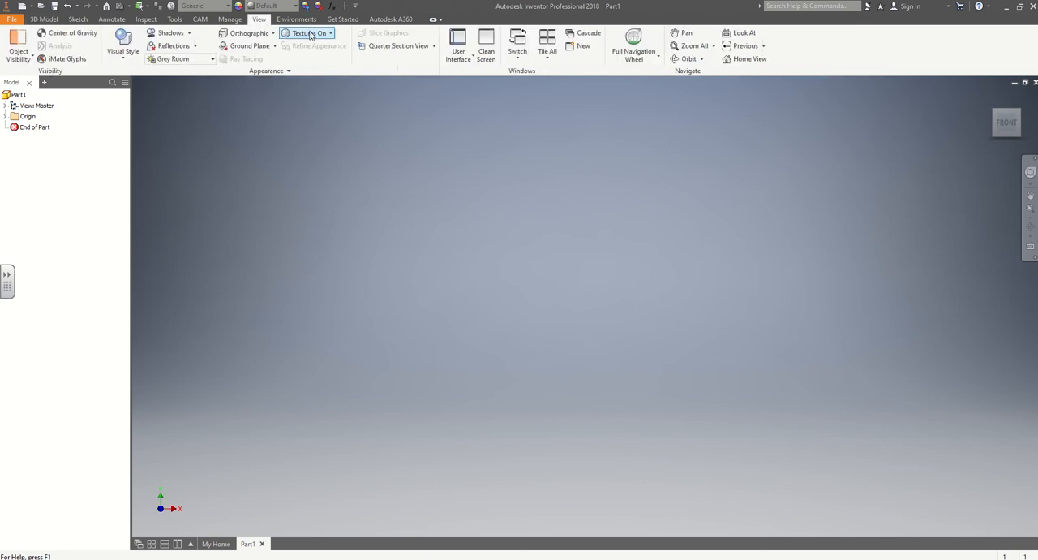
pyautogui.click(465, 64)
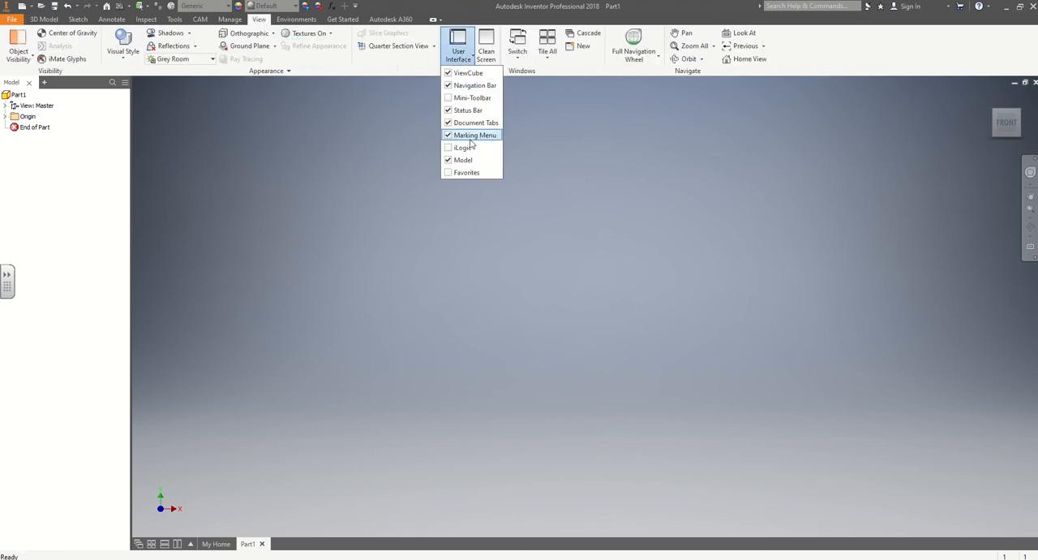
pyautogui.click(450, 159)
pyautogui.click(450, 160)
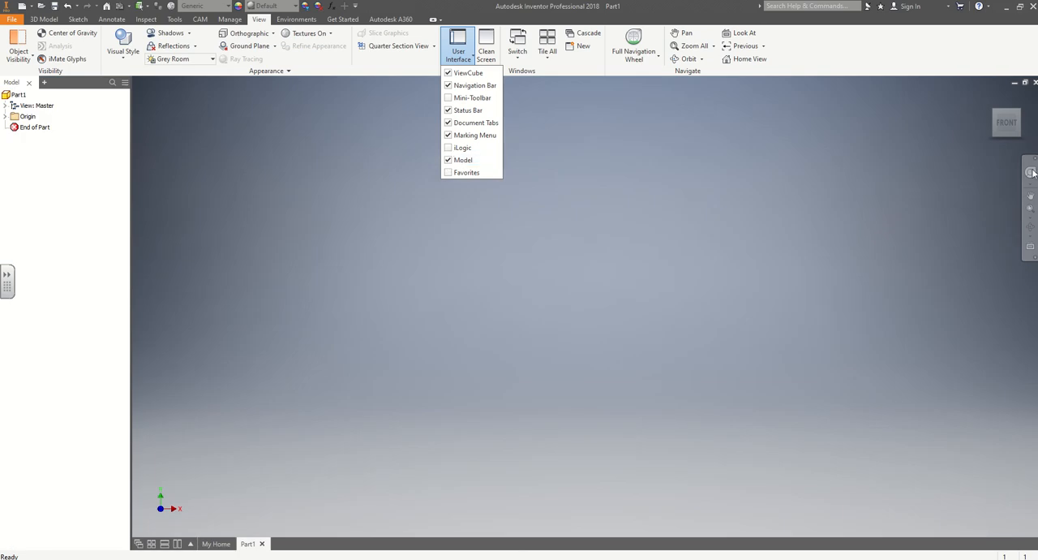
pyautogui.click(449, 86)
pyautogui.click(449, 86)
pyautogui.click(476, 19)
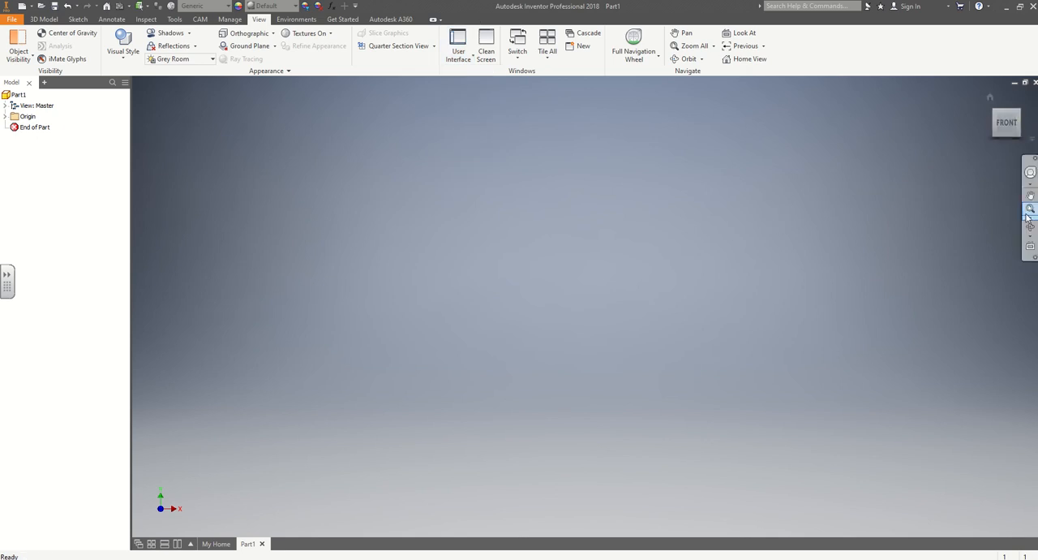
# Expand the part's Origin folder and start a 2D sketch on the XZ plane.
pyautogui.click(6, 117)
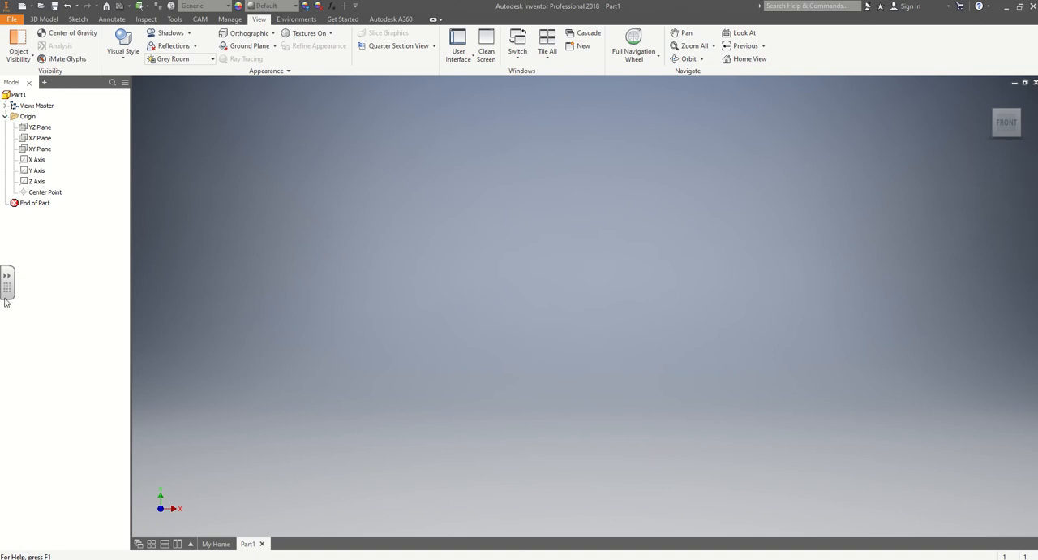
pyautogui.moveTo(2, 533); pyautogui.dragTo(1, 368)
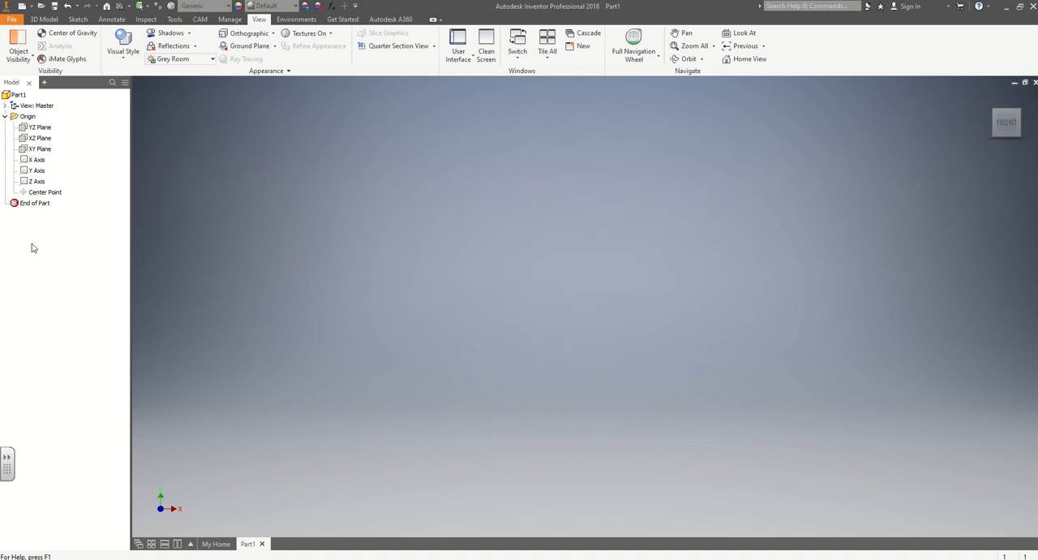
pyautogui.click(80, 19)
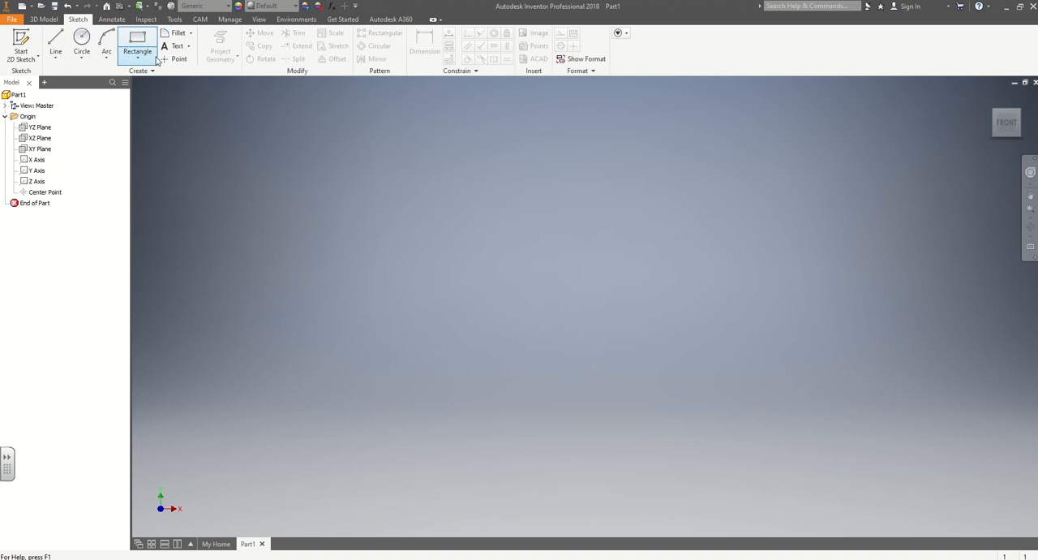
pyautogui.click(23, 44)
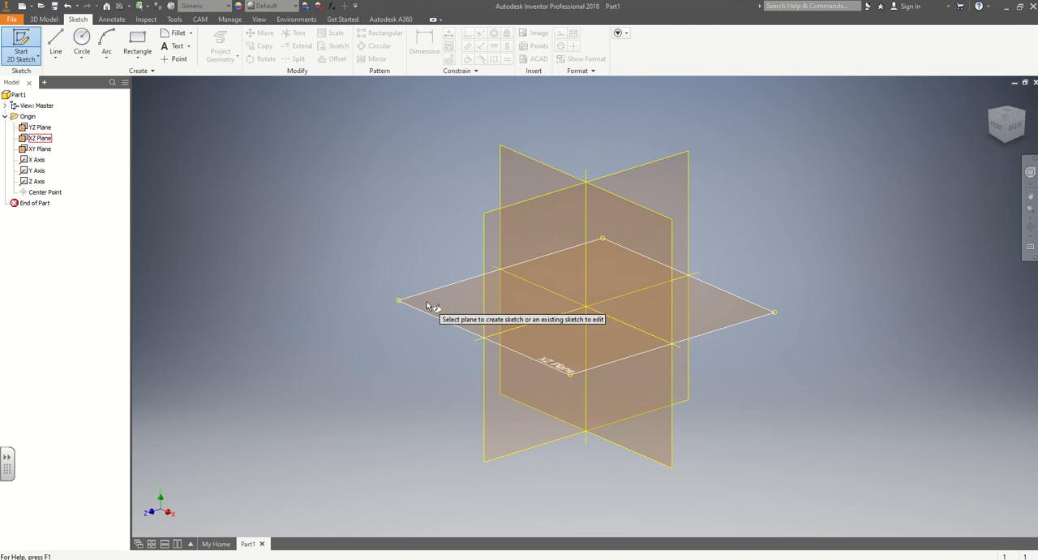
pyautogui.click(426, 306)
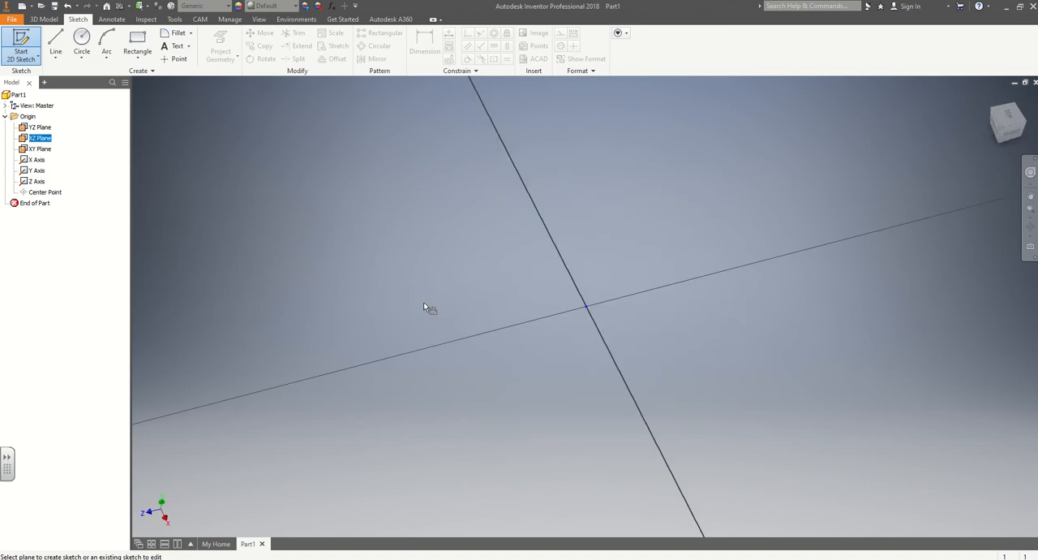
# Draw a circle of 37.5 mm diameter centred on the sketch origin.
pyautogui.click(82, 41)
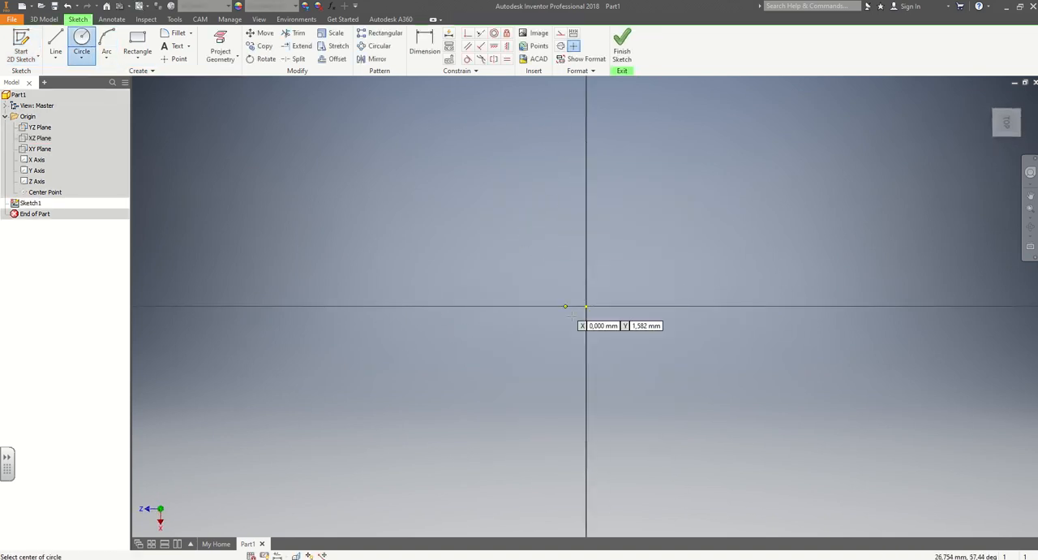
pyautogui.click(586, 307)
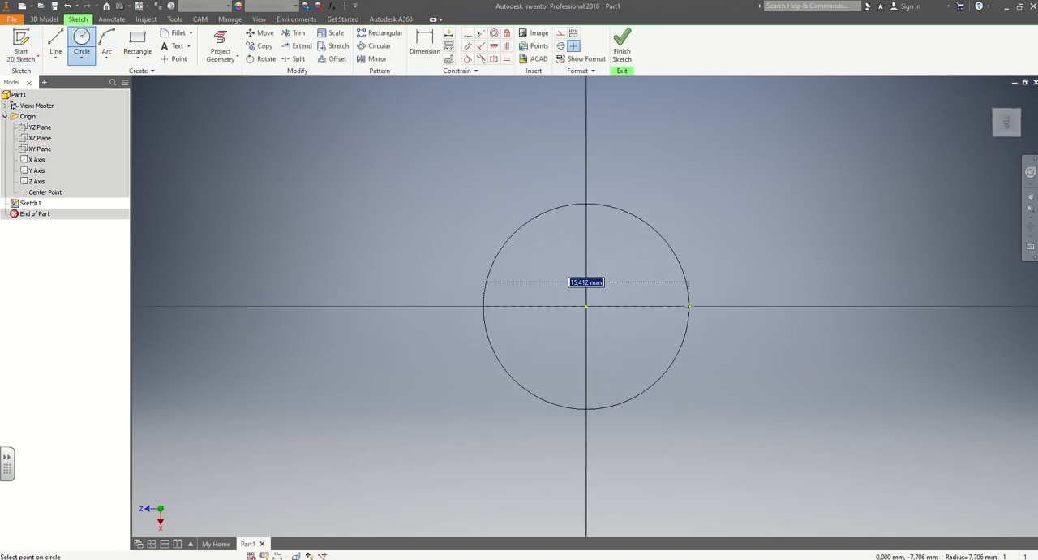
pyautogui.write('37,')
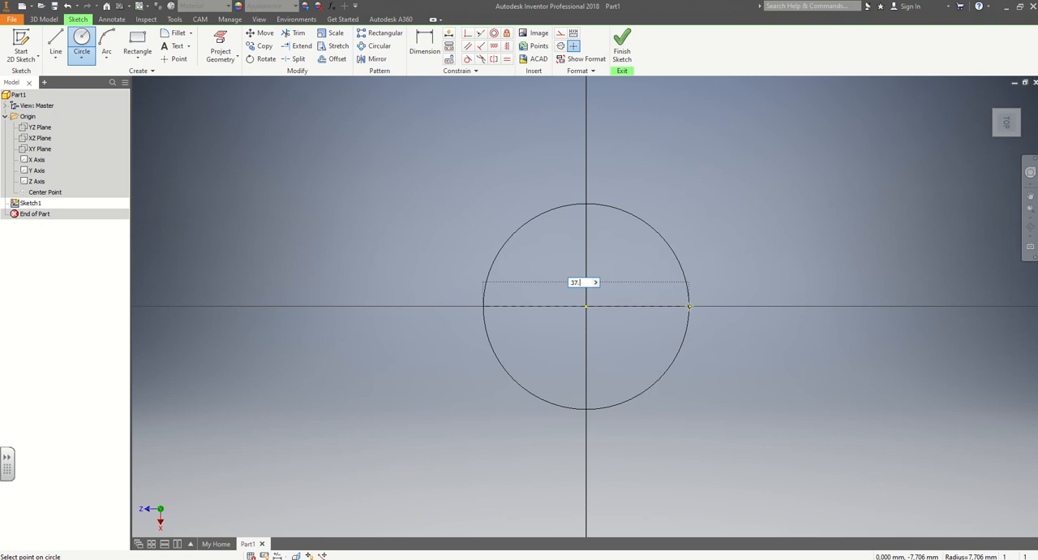
pyautogui.write('.5')
pyautogui.press('Return')
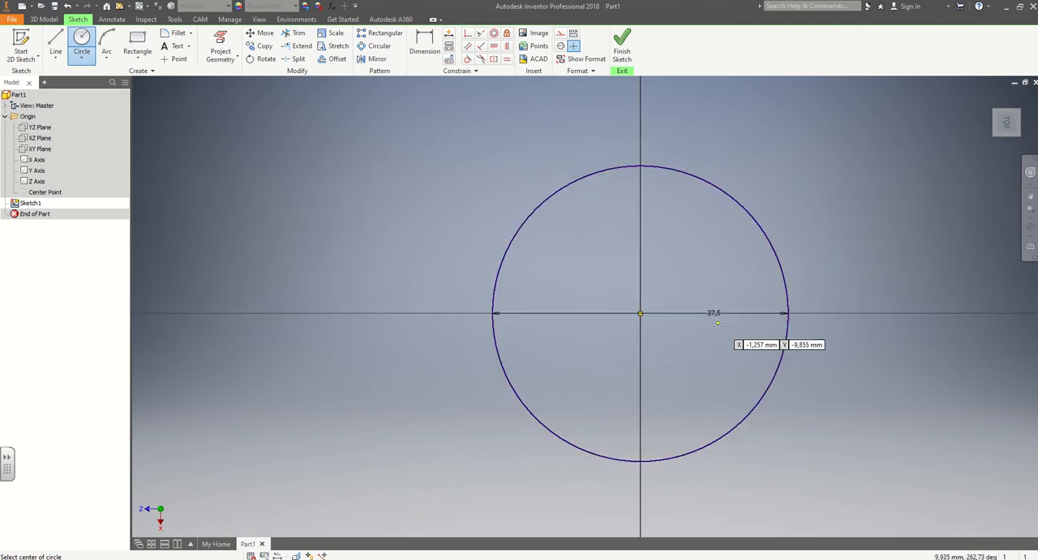
# Draw a second circle centred on the origin with its diameter defined by the expression d0+6.
pyautogui.moveTo(809, 306); pyautogui.dragTo(633, 309, button='middle')
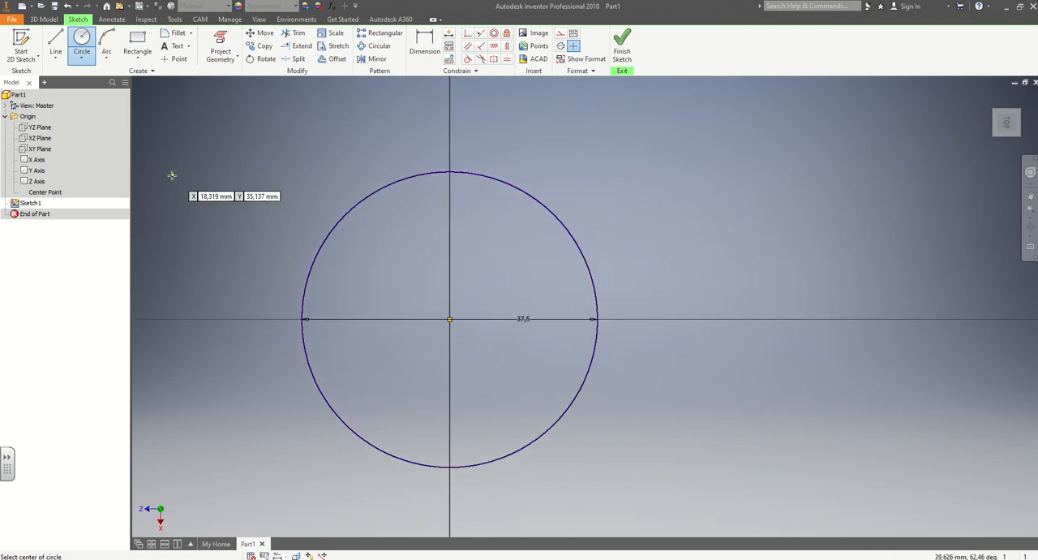
pyautogui.click(82, 38)
pyautogui.click(449, 318)
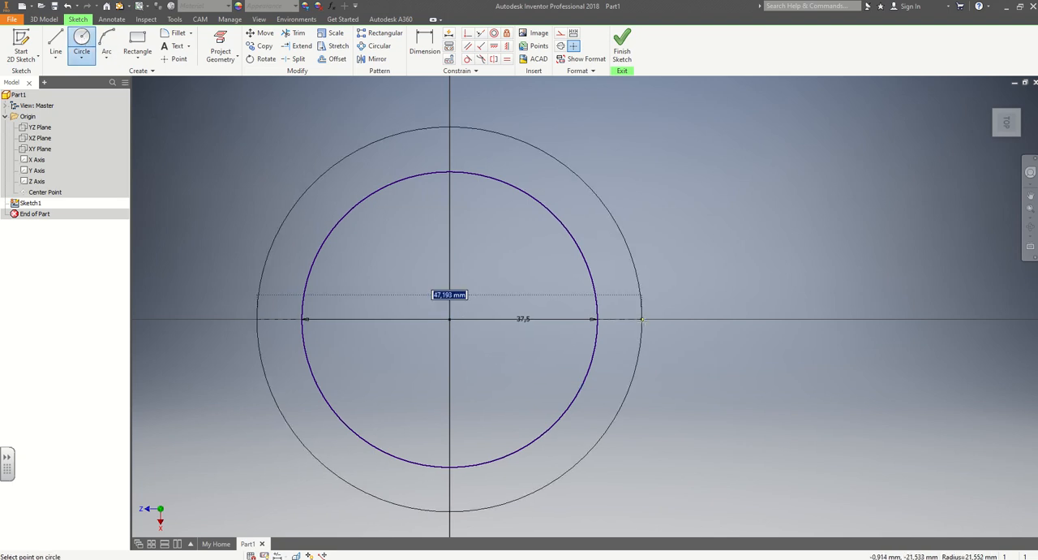
pyautogui.write('d')
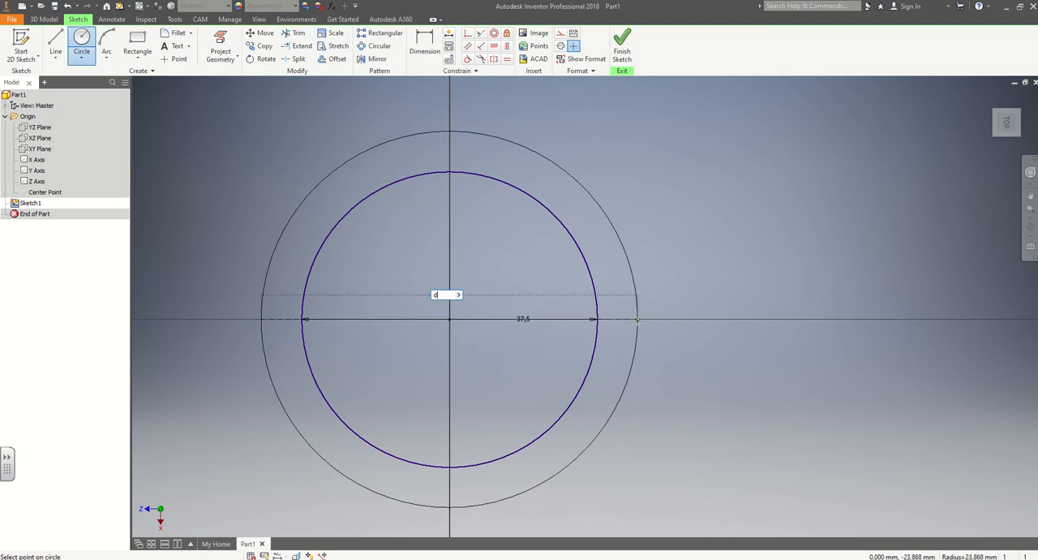
pyautogui.write('0+6')
pyautogui.press('Return')
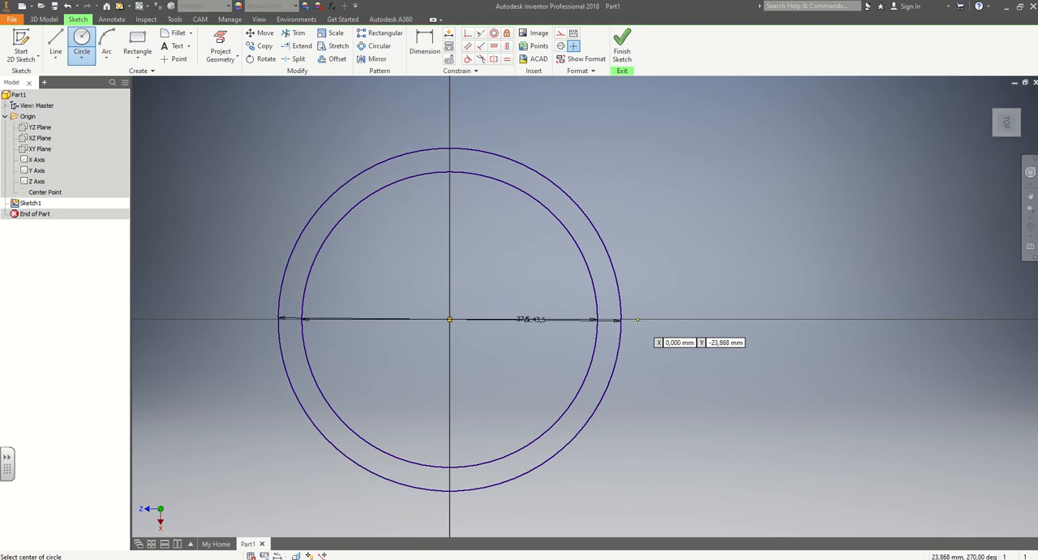
# Measure the distance between the inner and outer circles and finish the sketch.
pyautogui.click(146, 18)
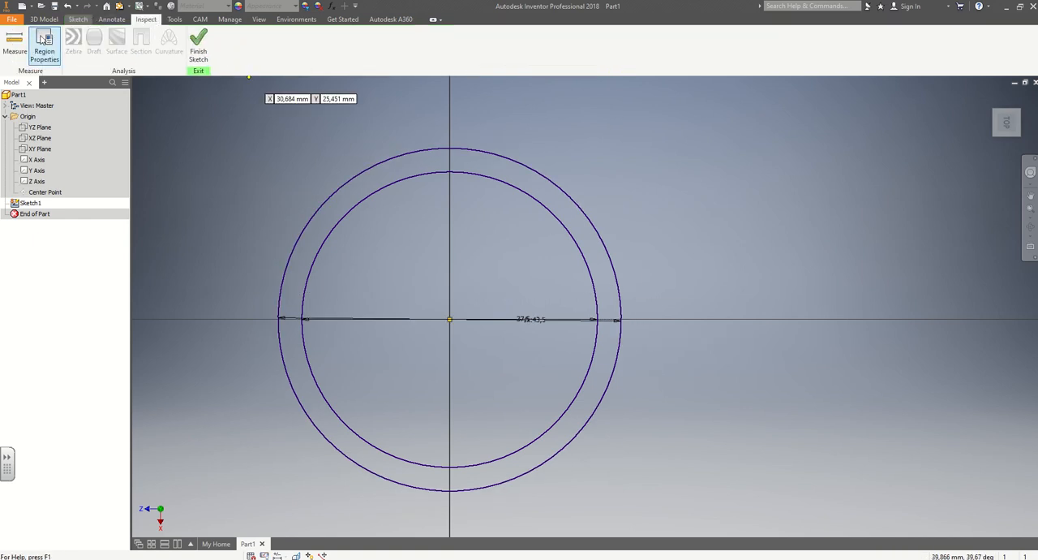
pyautogui.click(15, 42)
pyautogui.click(592, 276)
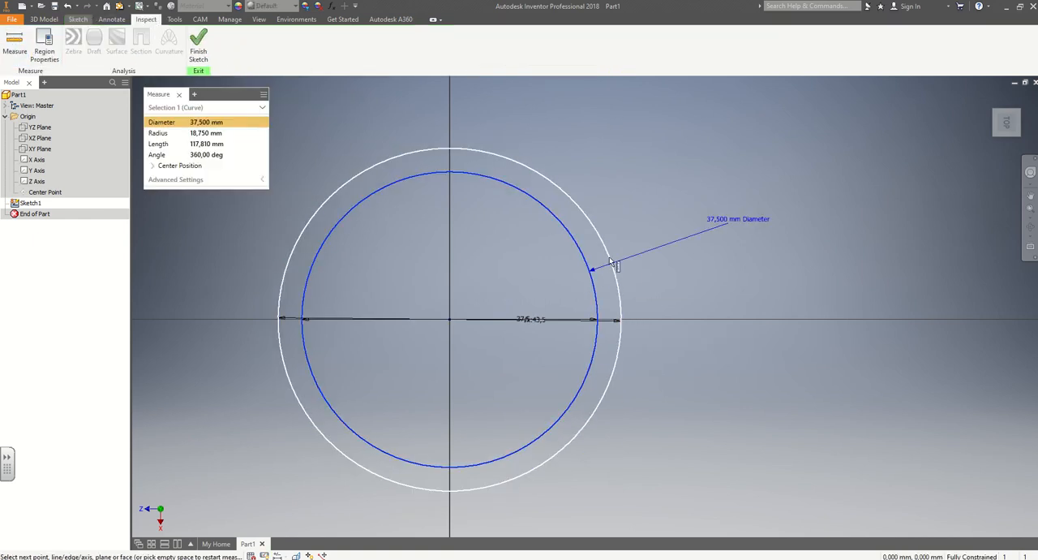
pyautogui.click(618, 269)
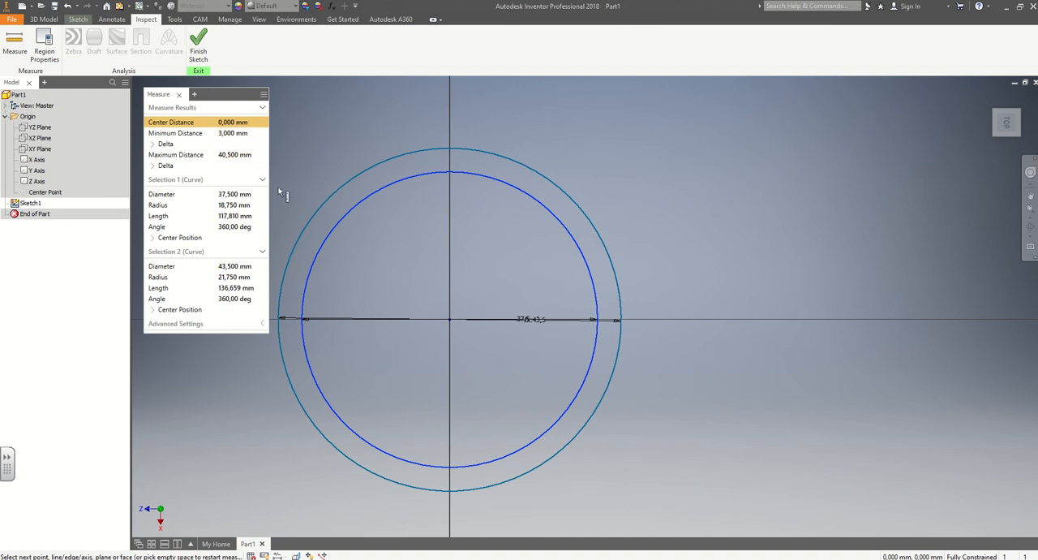
pyautogui.click(199, 55)
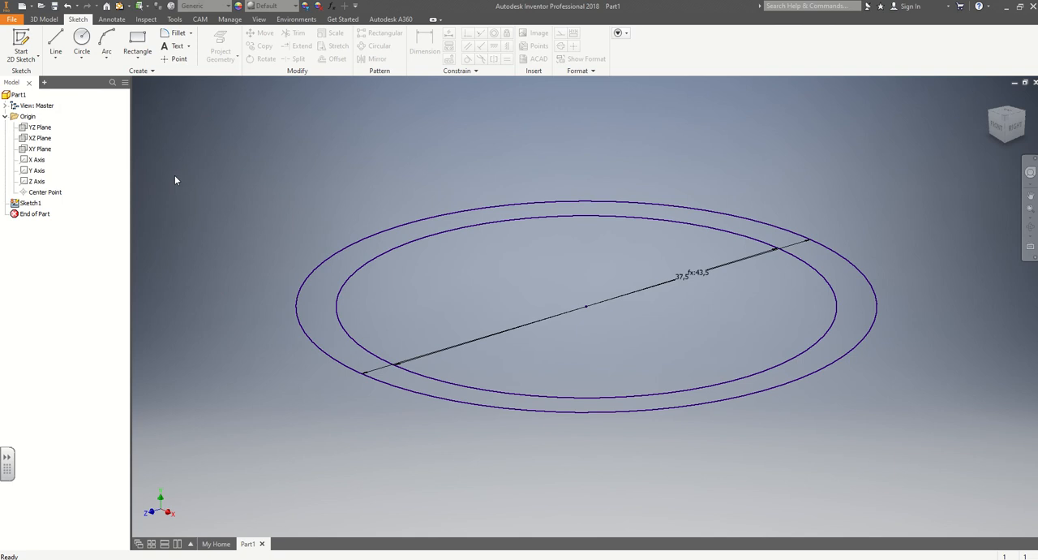
# Open the part's parameter table, magnify the screen to 200 % and move the magnifier window off the table.
pyautogui.click(230, 19)
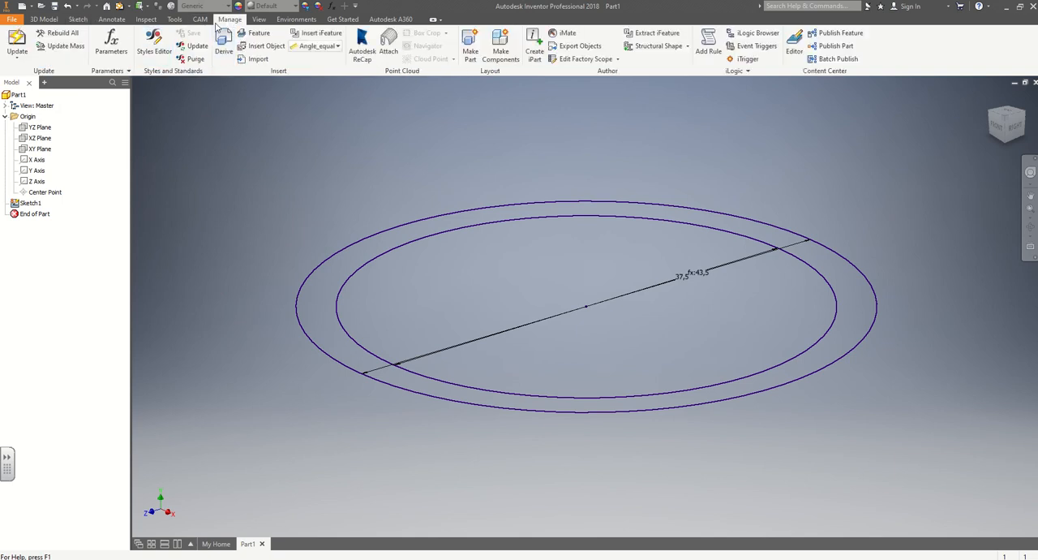
pyautogui.click(111, 42)
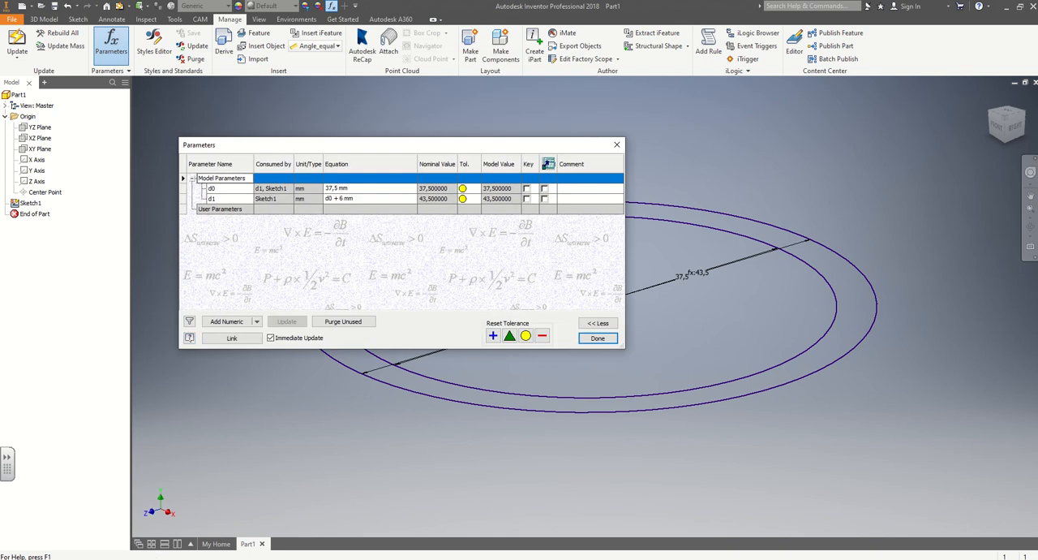
pyautogui.press('super+plus')
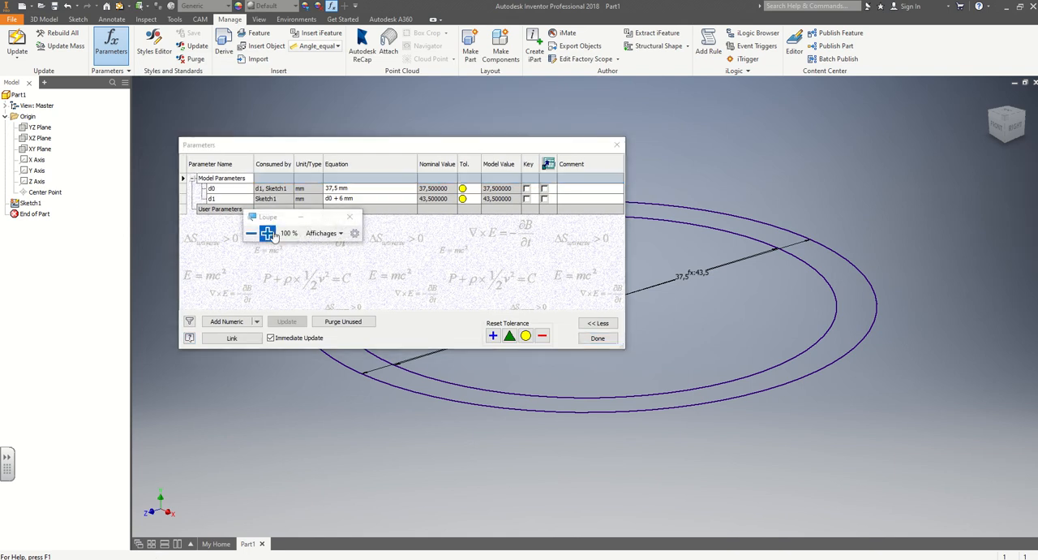
pyautogui.click(267, 234)
pyautogui.moveTo(270, 217); pyautogui.dragTo(142, 556)
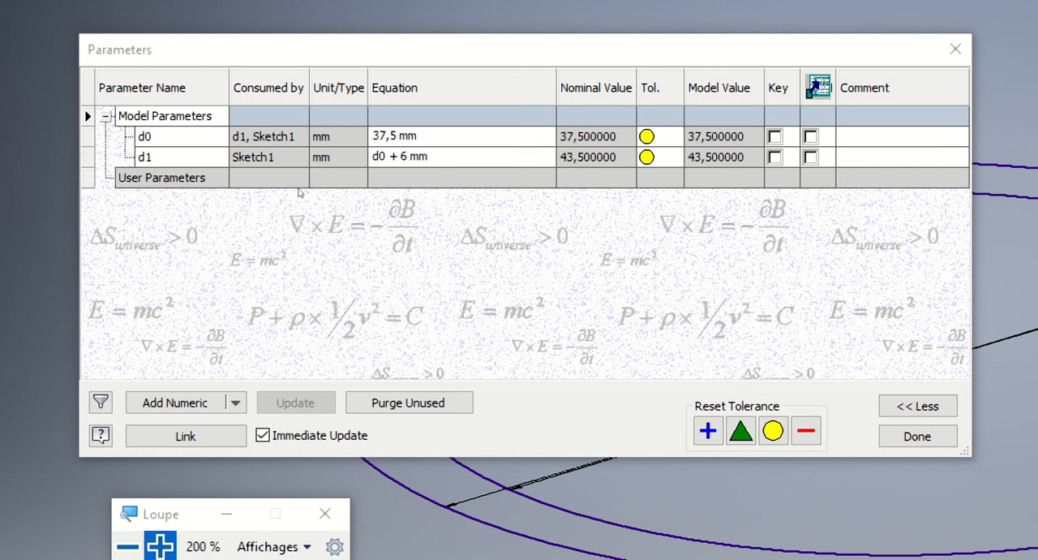
# Examine the names, consumers, units and equations of model parameters d0 and d1, including d1's reference to d0.
pyautogui.click(188, 137)
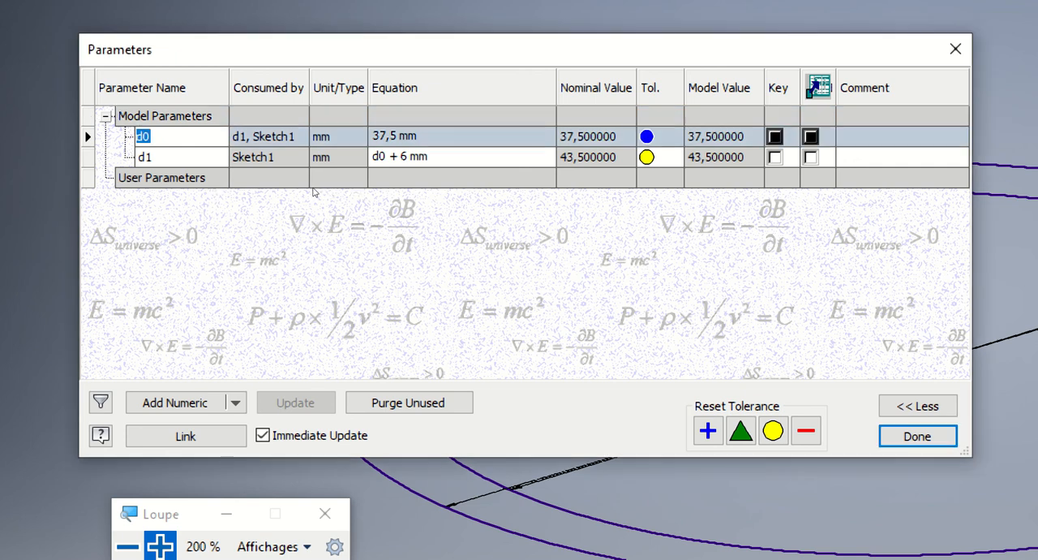
pyautogui.click(267, 137)
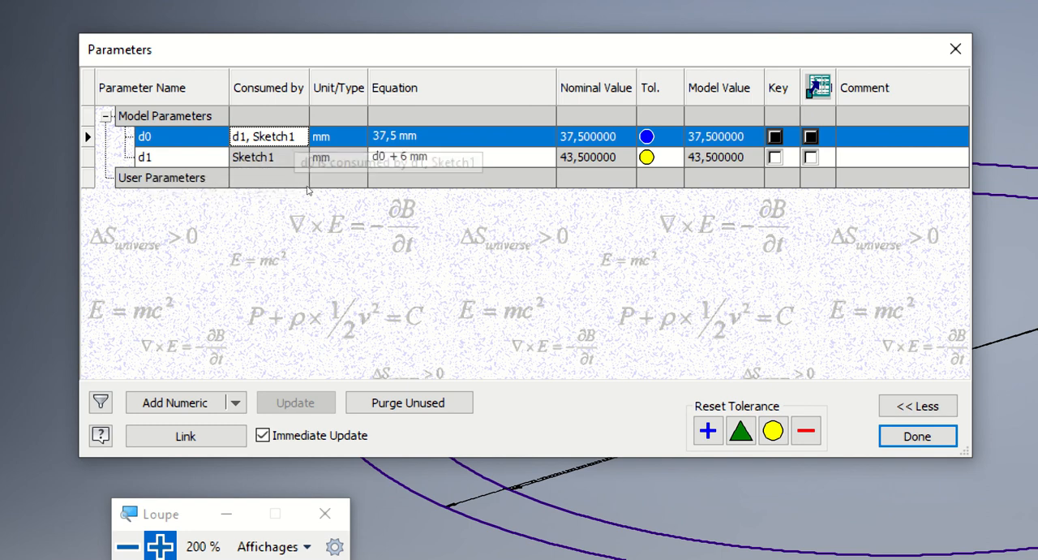
pyautogui.click(329, 137)
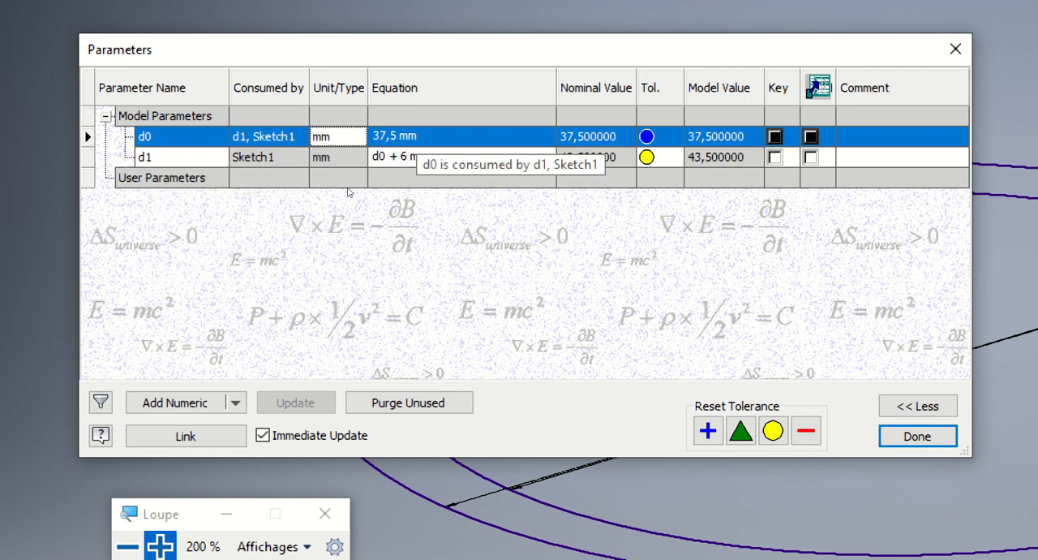
pyautogui.press('Tab')
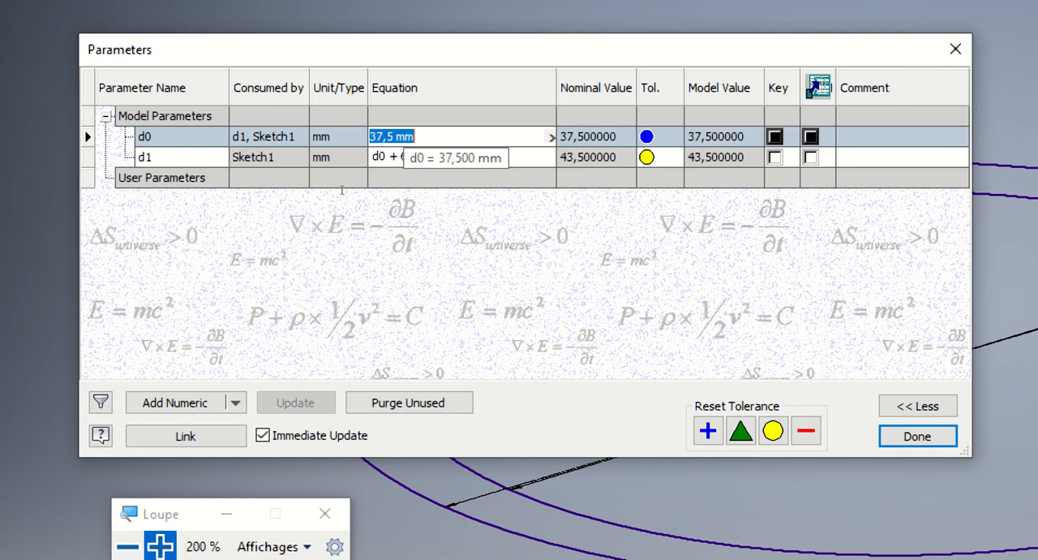
pyautogui.press('Return')
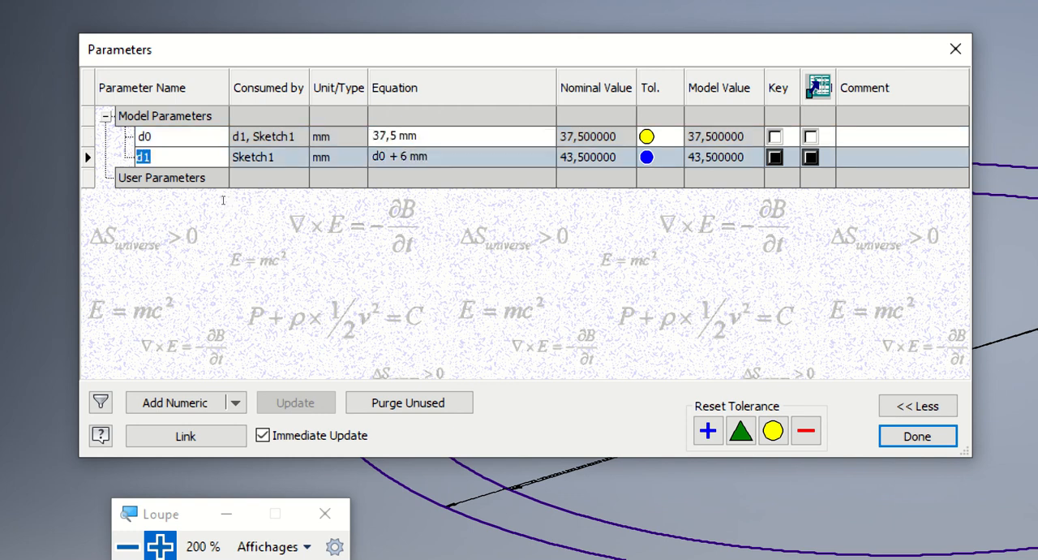
pyautogui.click(397, 157)
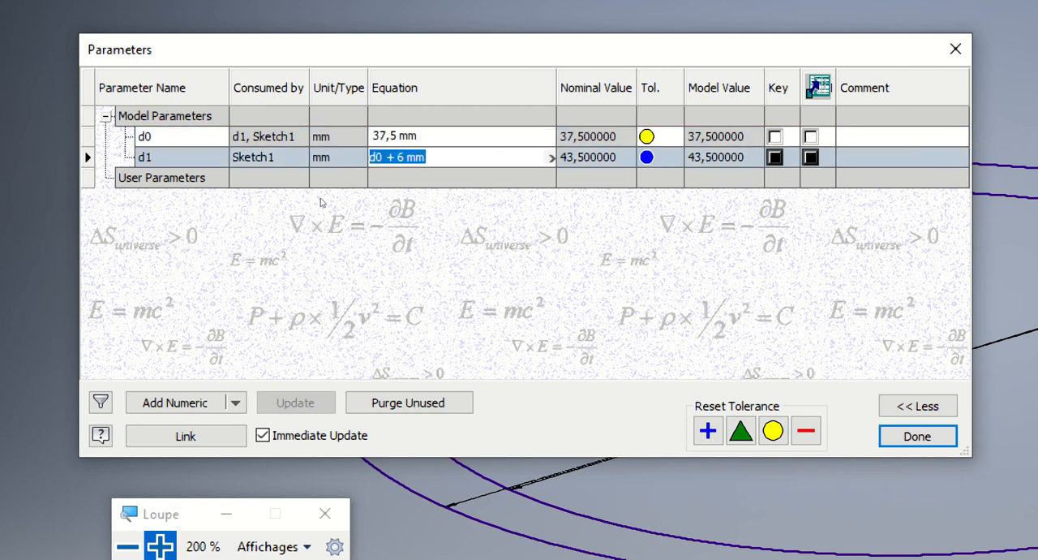
pyautogui.click(406, 157)
pyautogui.click(328, 159)
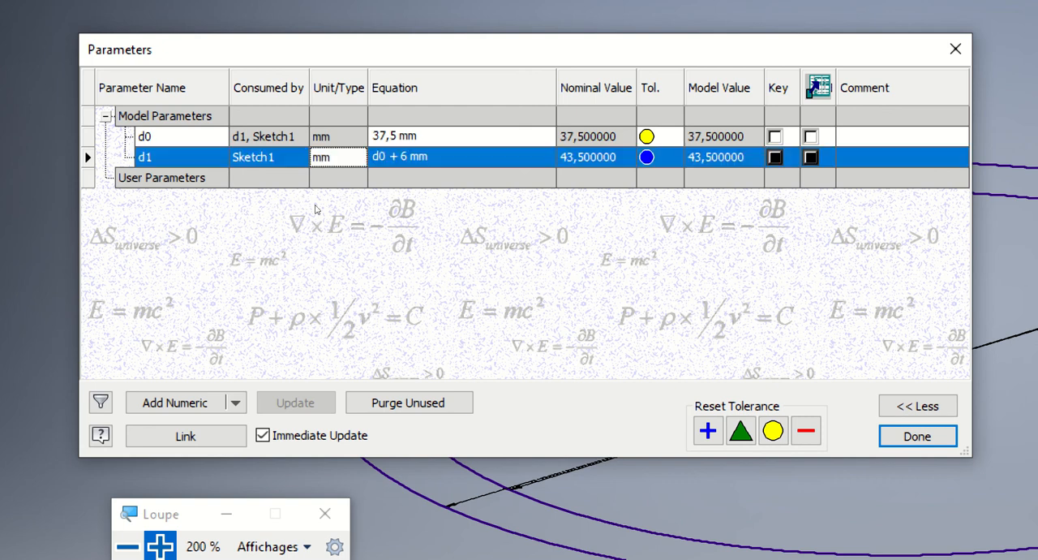
pyautogui.click(269, 159)
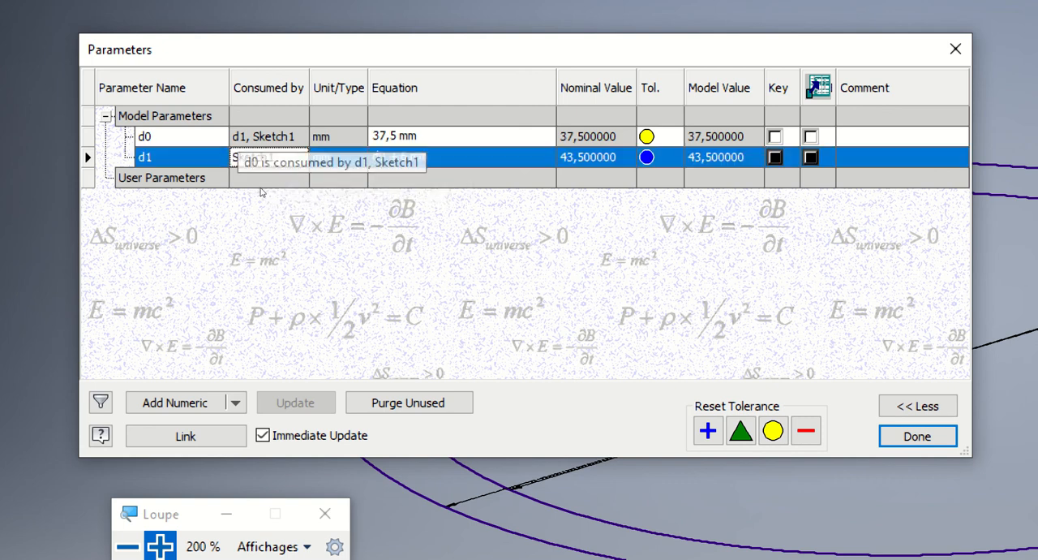
pyautogui.press('Up')
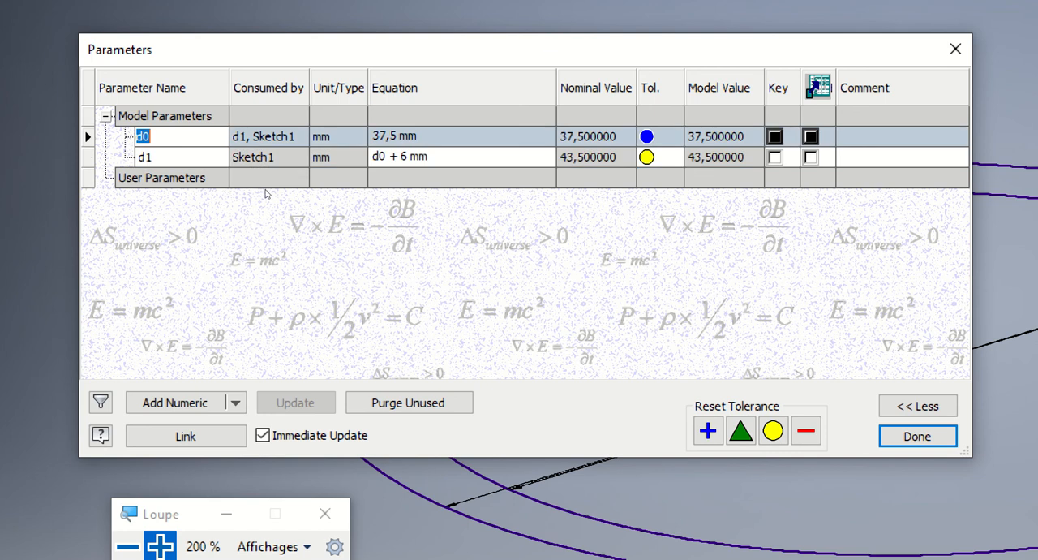
pyautogui.press('Tab')
pyautogui.click(390, 156)
pyautogui.moveTo(389, 156); pyautogui.dragTo(369, 158)
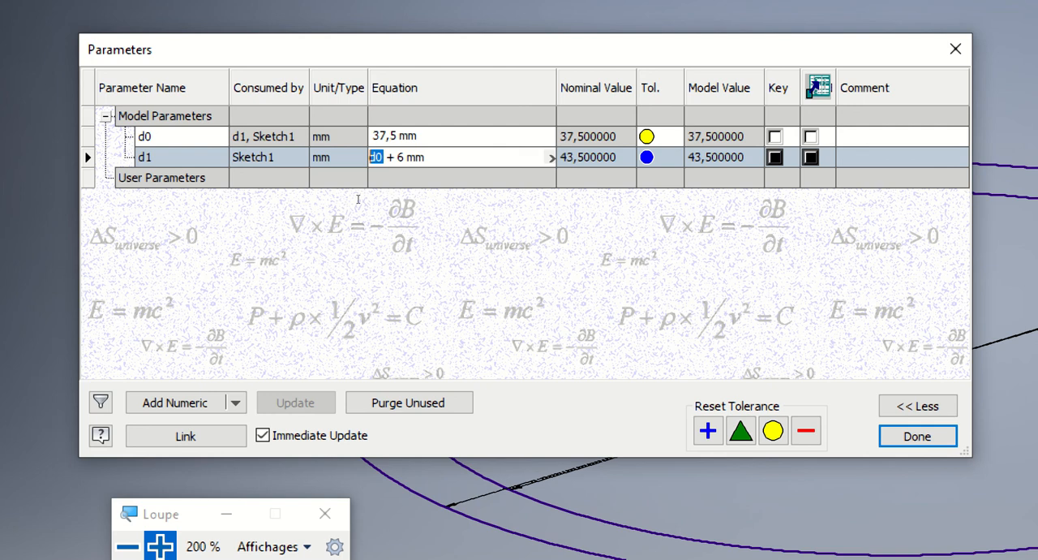
# Set parameter d0 to 50 mm and check the nominal and model values of d1.
pyautogui.click(383, 136)
pyautogui.doubleClick(383, 136)
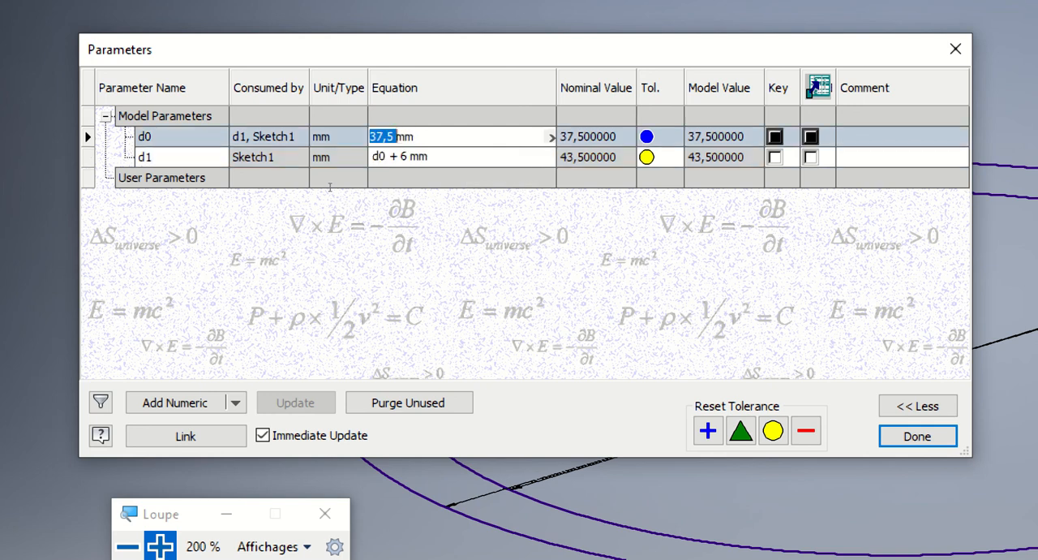
pyautogui.write('50')
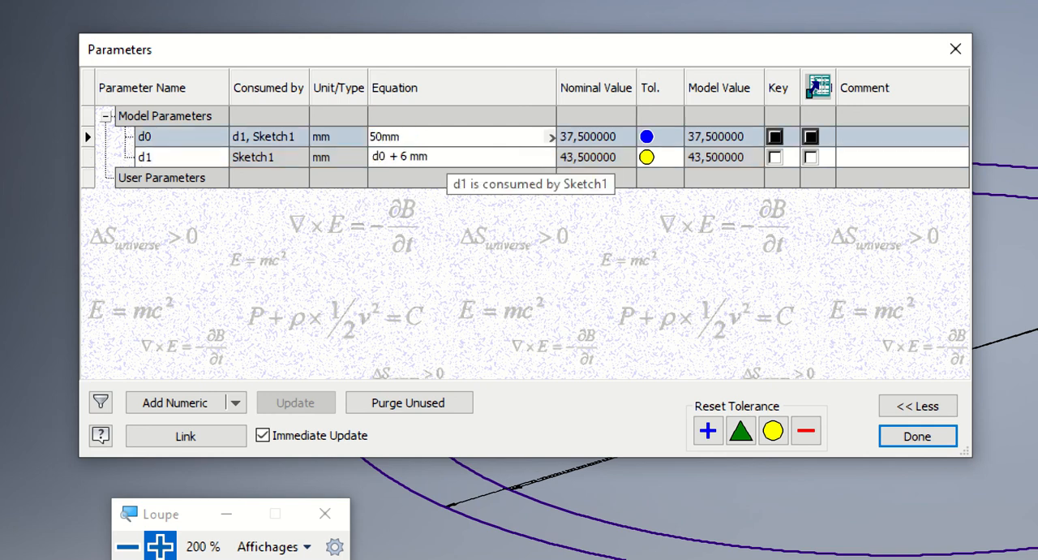
pyautogui.press('Return')
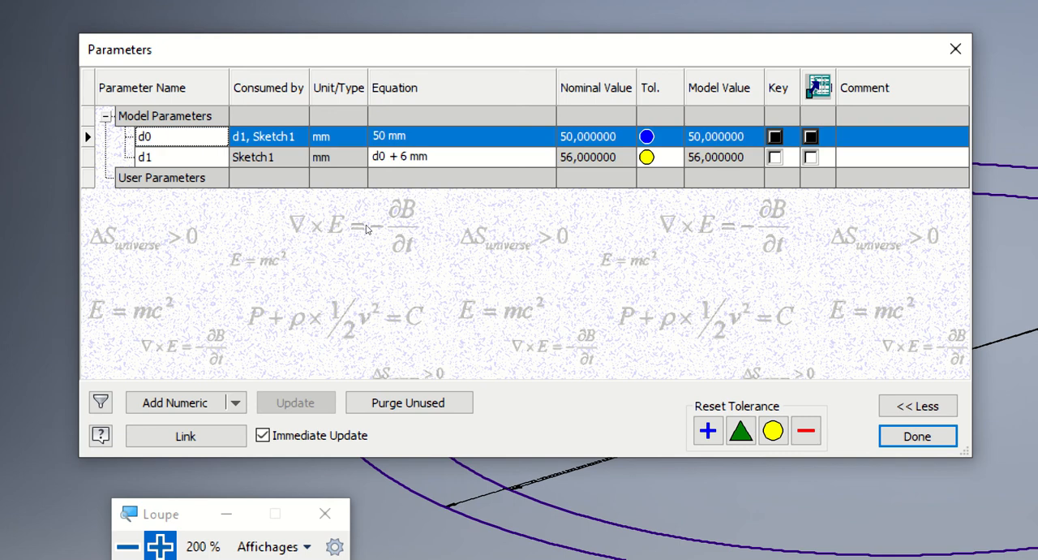
pyautogui.click(576, 158)
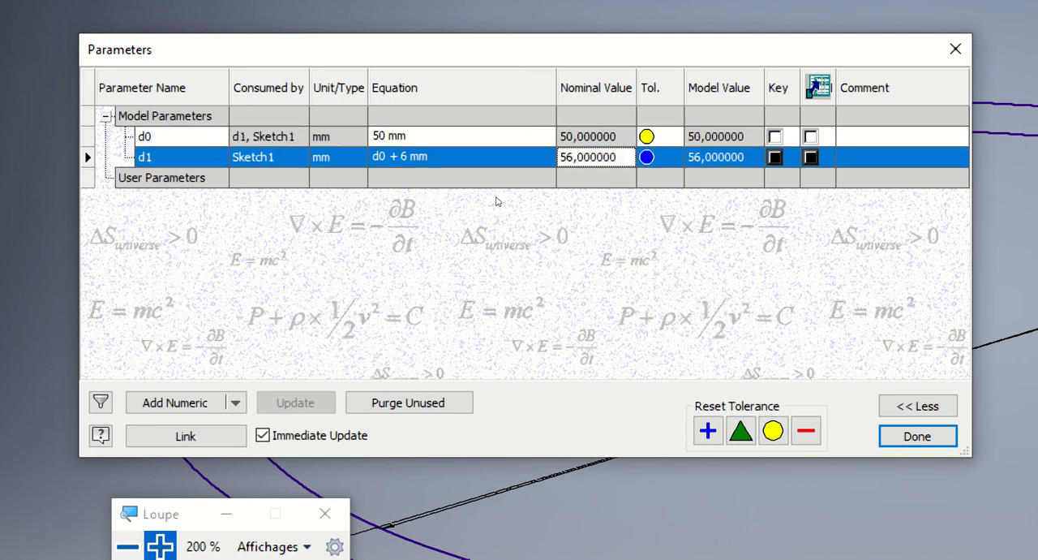
pyautogui.click(697, 158)
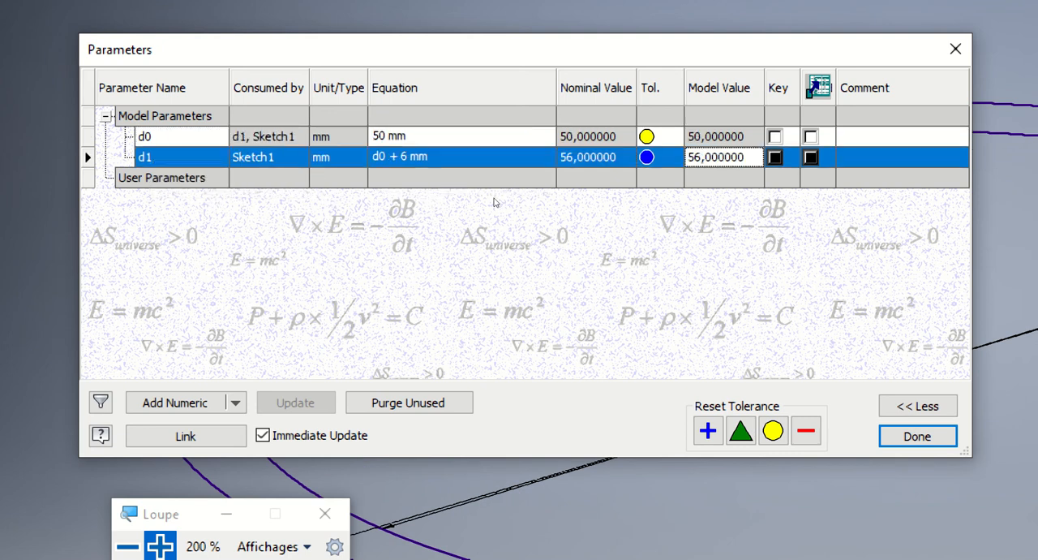
# Set parameter d0 back to 37,5 mm.
pyautogui.click(383, 136)
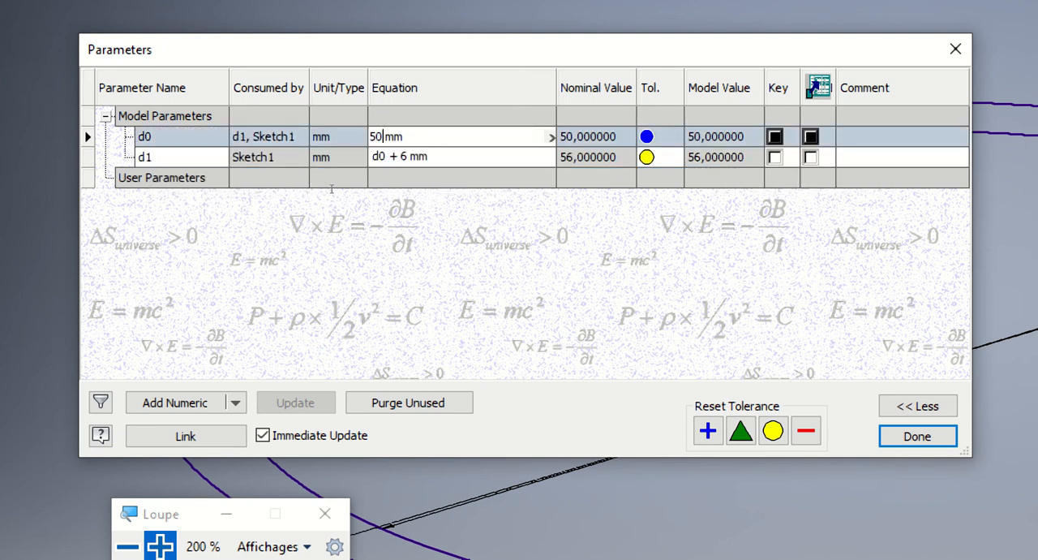
pyautogui.hotkey('shift', 'Home')
pyautogui.write('37,5')
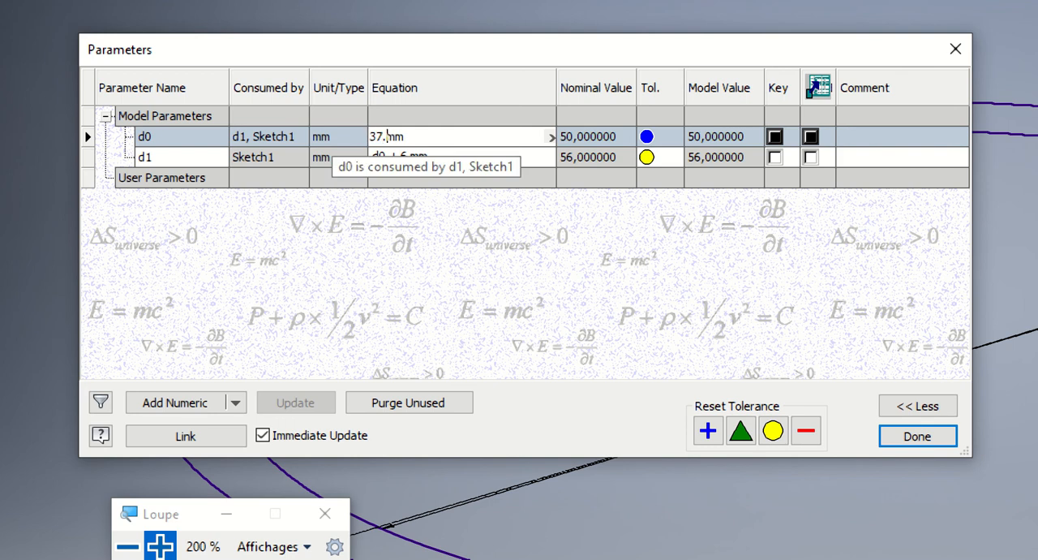
pyautogui.press('Return')
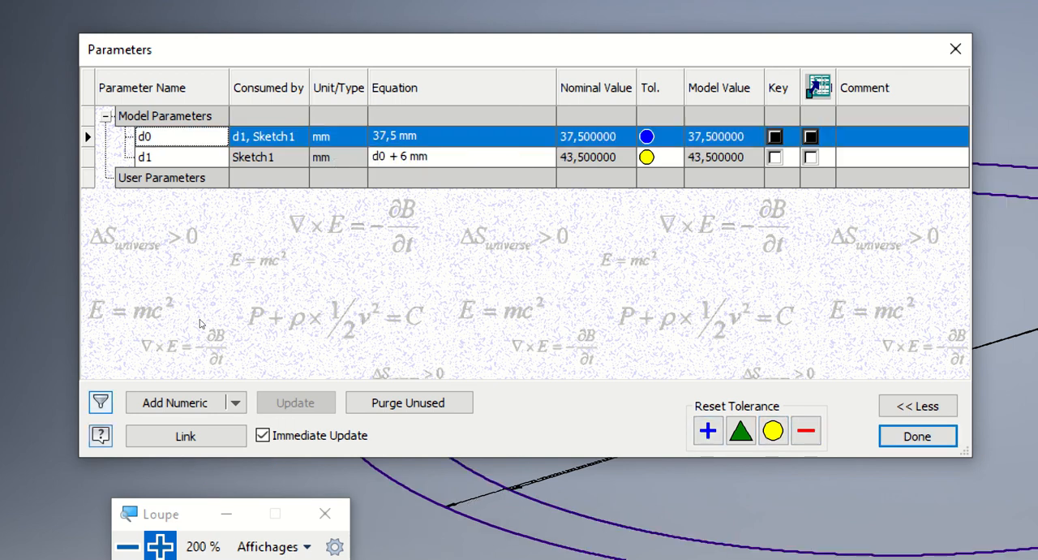
# Add a numeric user parameter named a with the equation d1 * 4.
pyautogui.click(174, 403)
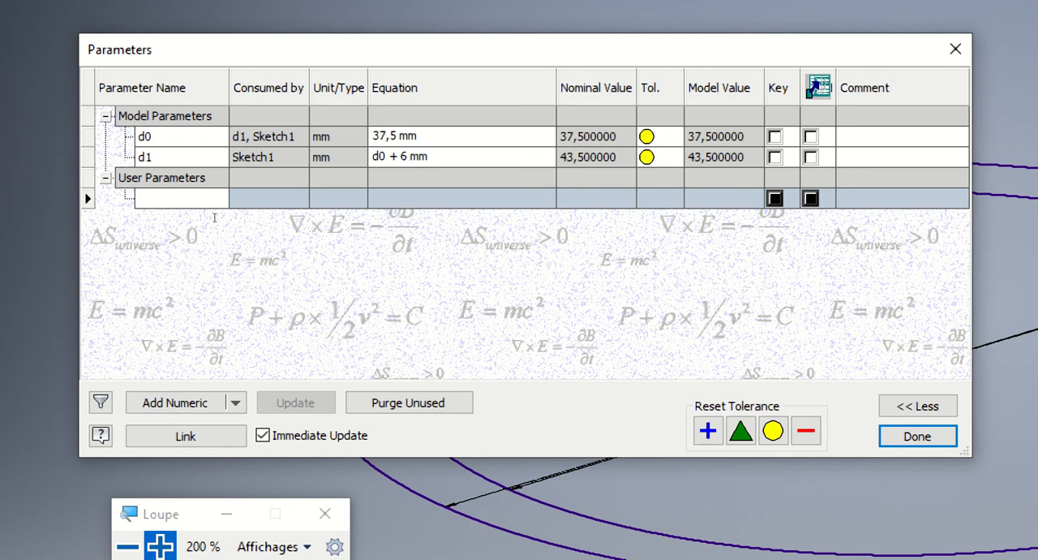
pyautogui.write('a')
pyautogui.press('Return')
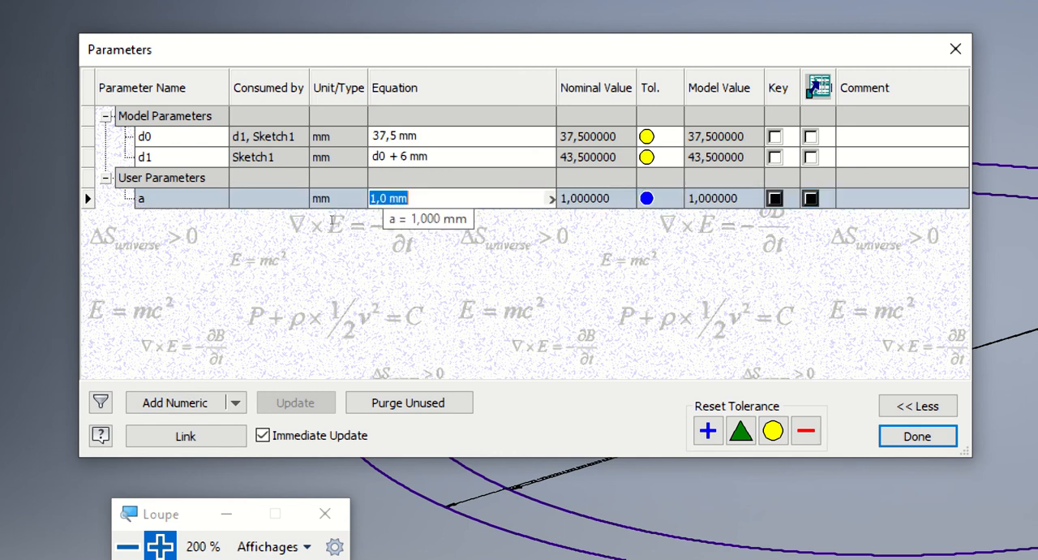
pyautogui.write('d1 * ')
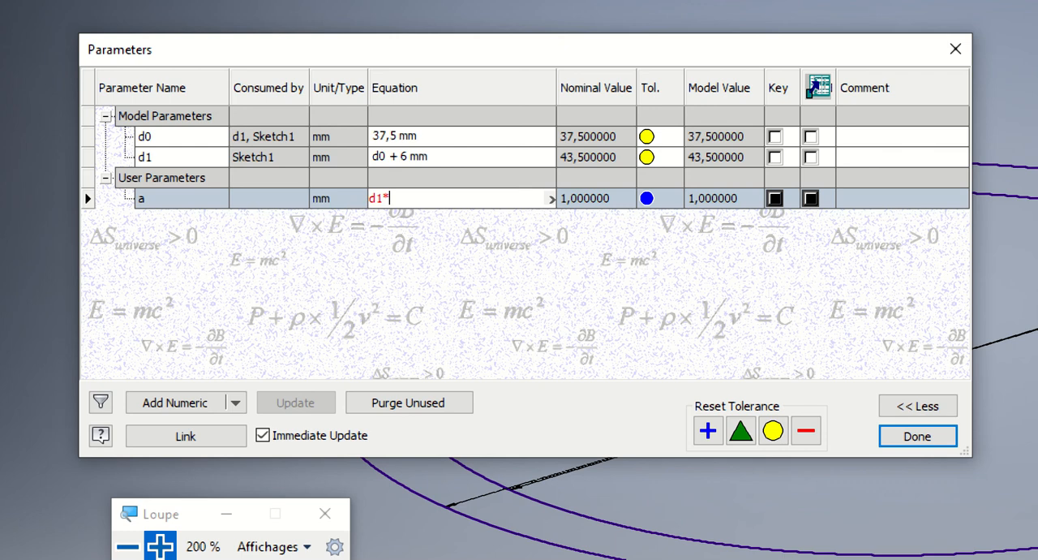
pyautogui.write('4')
pyautogui.press('Return')
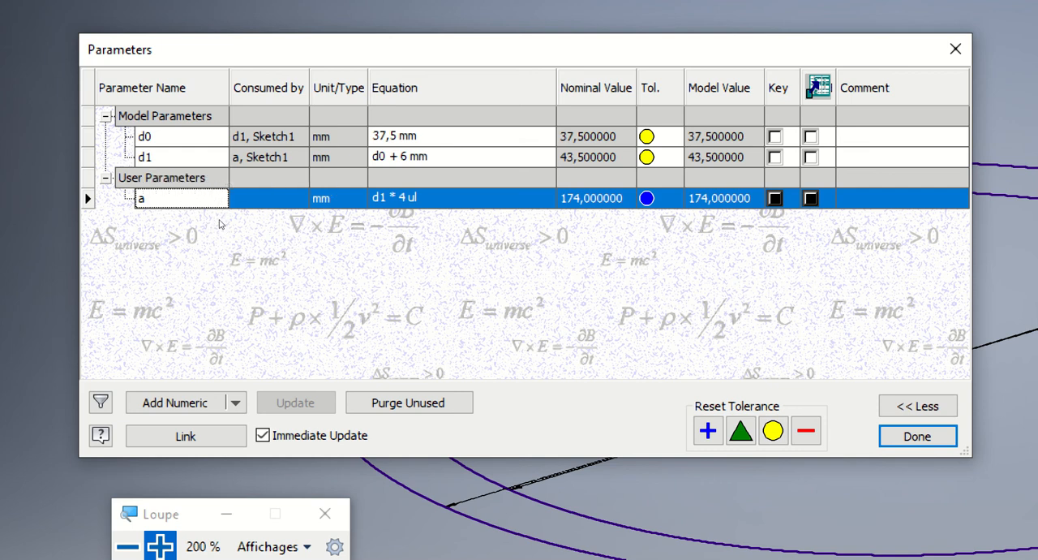
# Close the parameter table and return the screen magnification to 100 %.
pyautogui.click(917, 436)
pyautogui.scroll(-5, 910, 431)
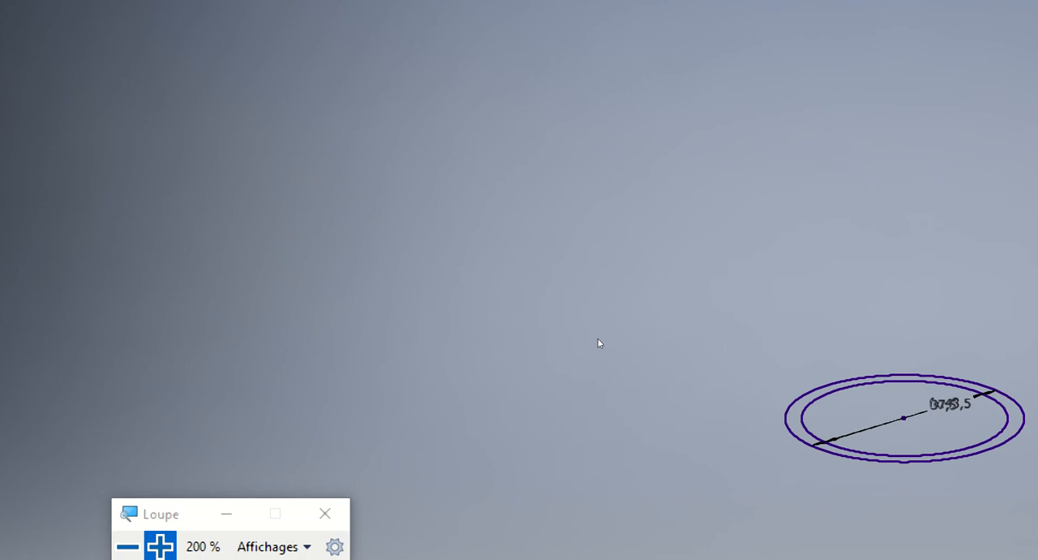
pyautogui.moveTo(598, 338); pyautogui.dragTo(484, 320, button='middle')
pyautogui.press('super+minus')
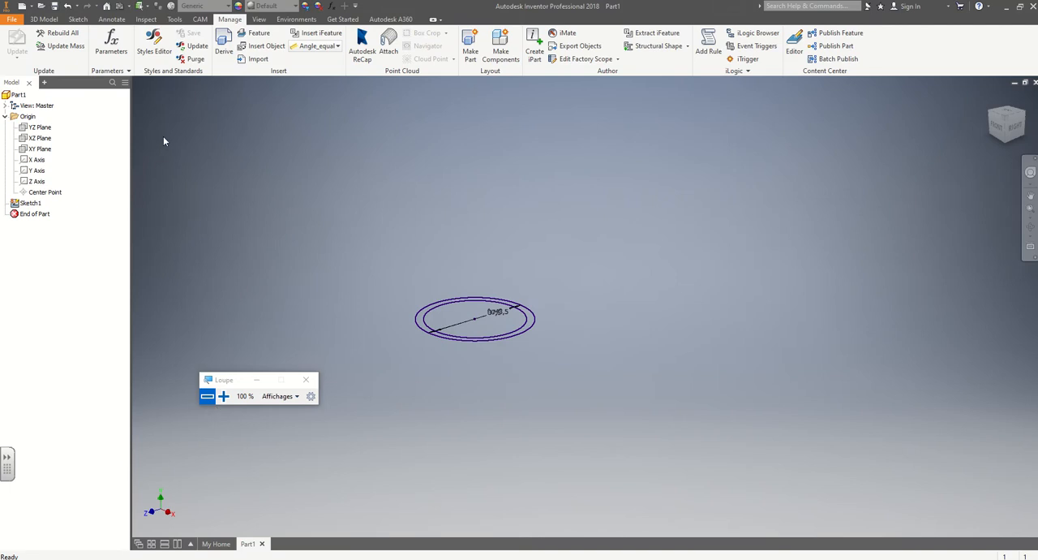
# Reopen Sketch1 and draw a third circle centred on the origin with its diameter defined by parameter a.
pyautogui.doubleClick(24, 206)
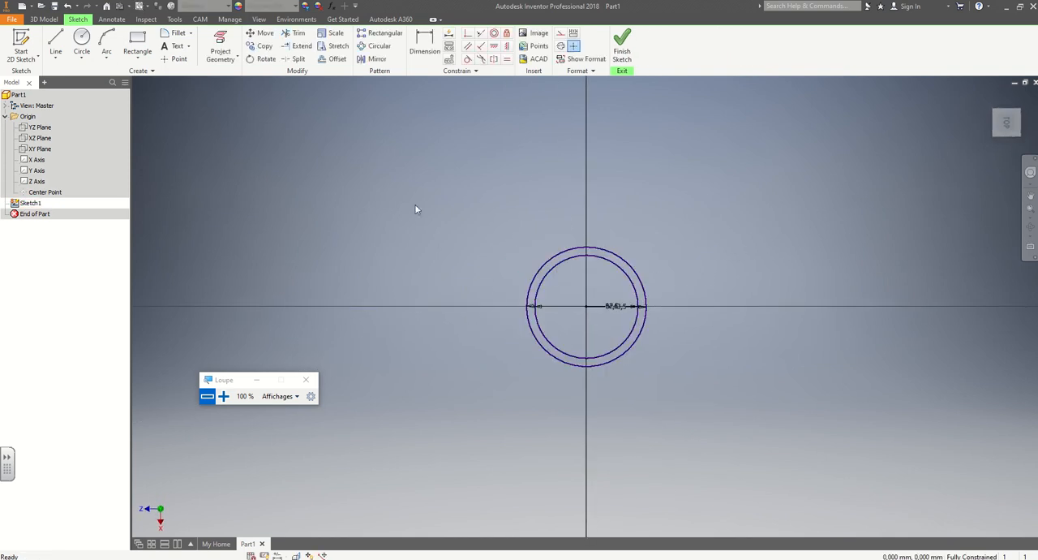
pyautogui.press('c')
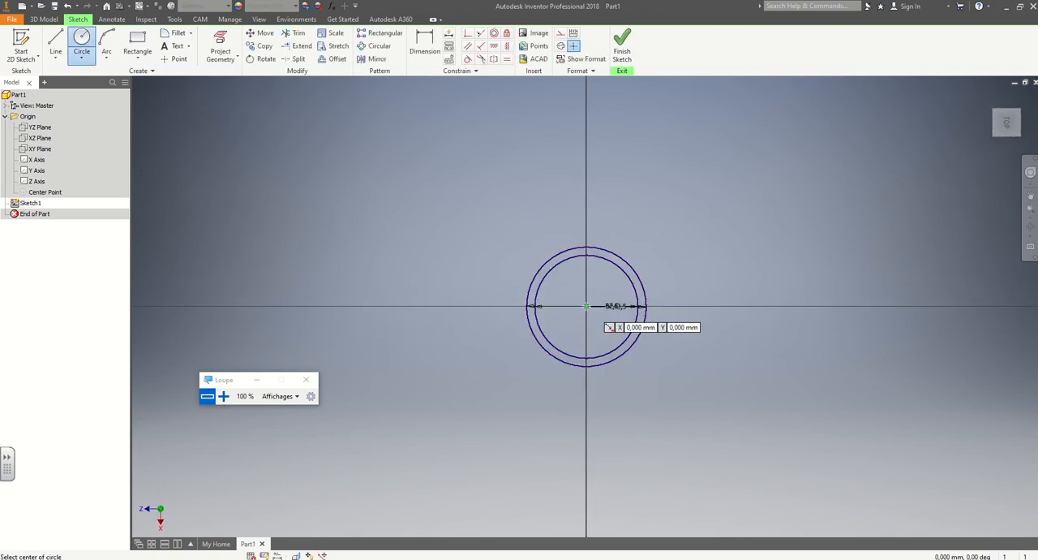
pyautogui.click(587, 306)
pyautogui.press('Escape')
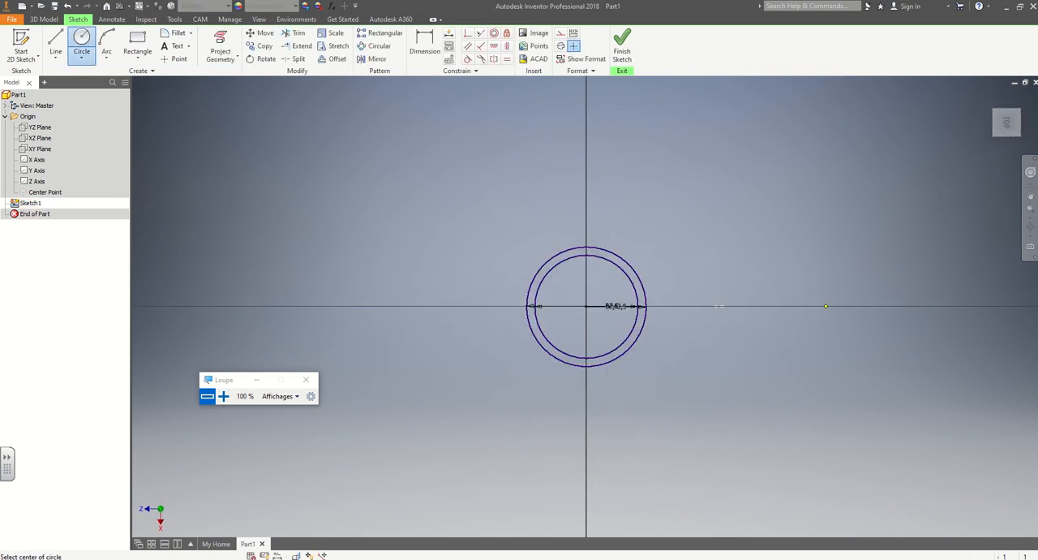
pyautogui.scroll(-3, 717, 306)
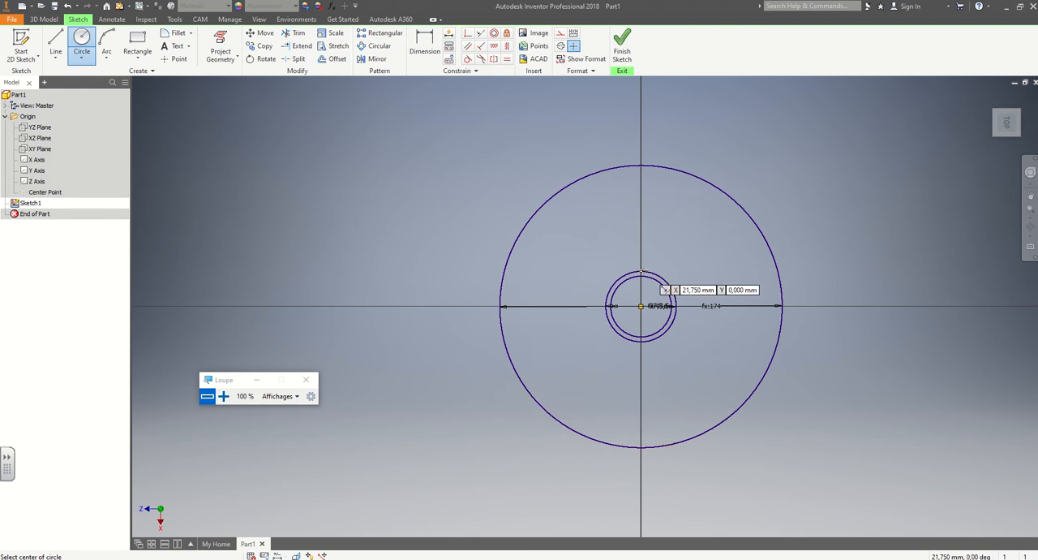
pyautogui.scroll(4, 664, 309)
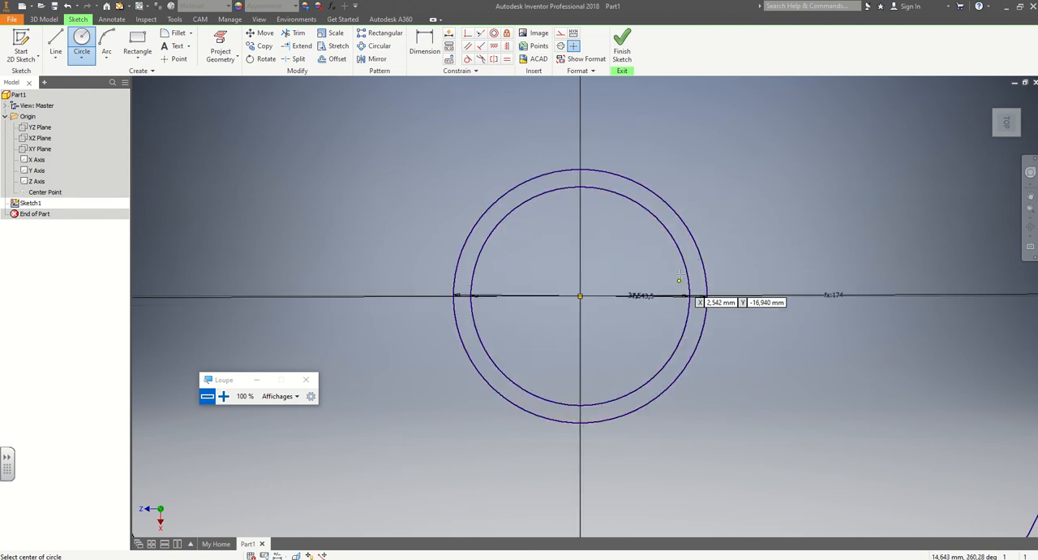
pyautogui.press('Escape')
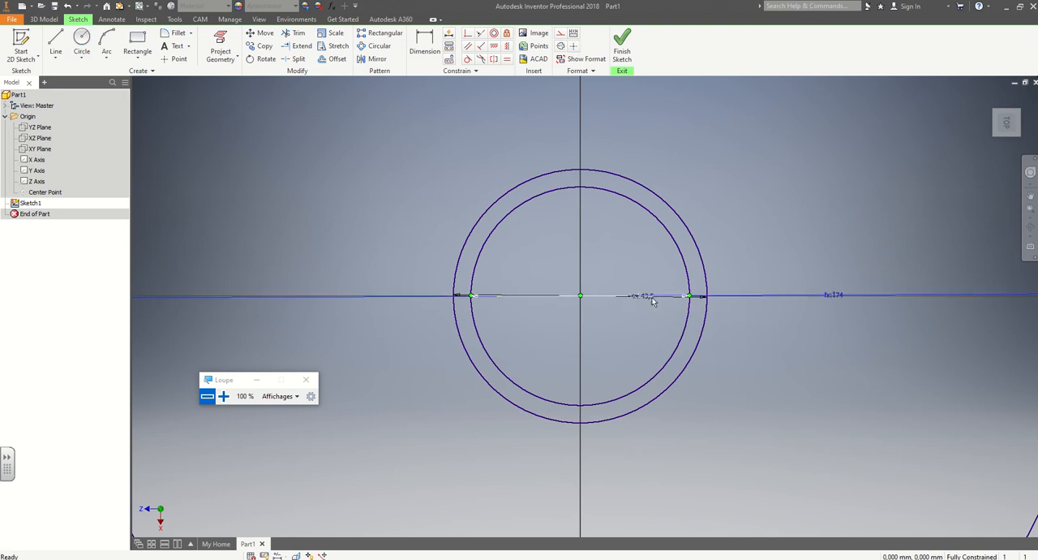
# Separate the overlapping diameter dimensions of the two inner circles so each label is readable.
pyautogui.doubleClick(634, 296)
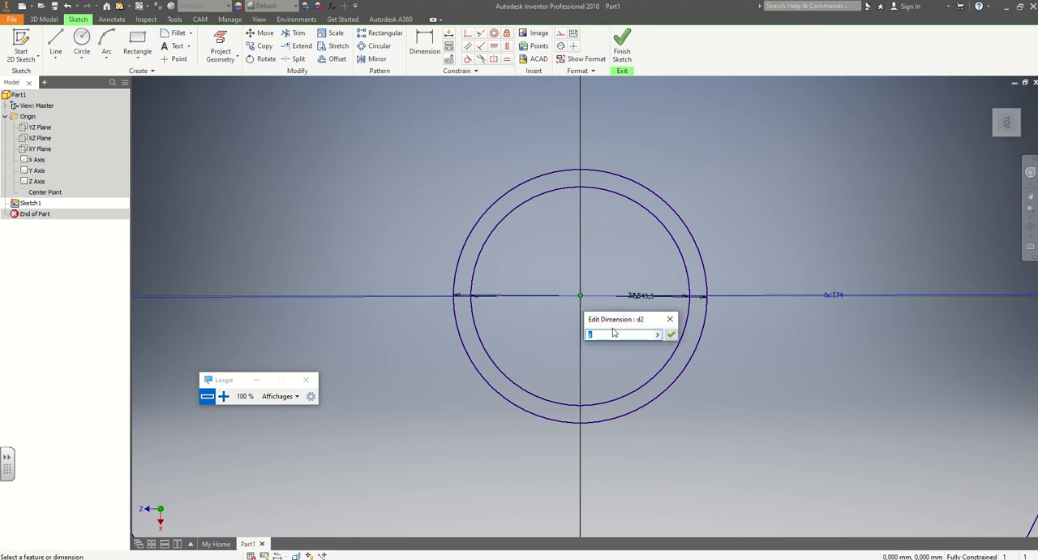
pyautogui.click(670, 319)
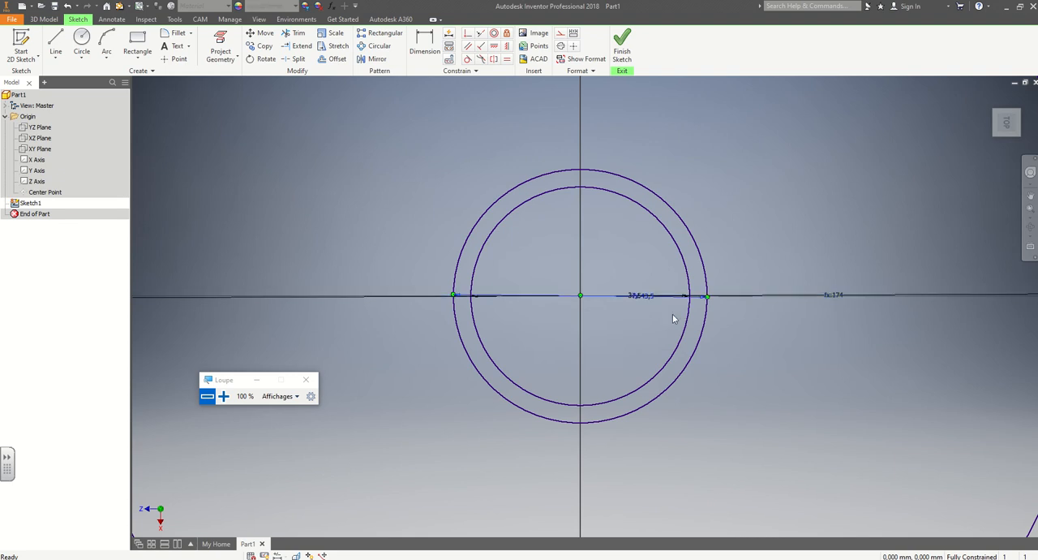
pyautogui.moveTo(644, 302)
pyautogui.mouseDown()
pyautogui.moveTo(635, 333)
pyautogui.moveTo(637, 314)
pyautogui.mouseUp()
# Set the innermost circle's diameter to 4 mm.
pyautogui.doubleClick(638, 314)
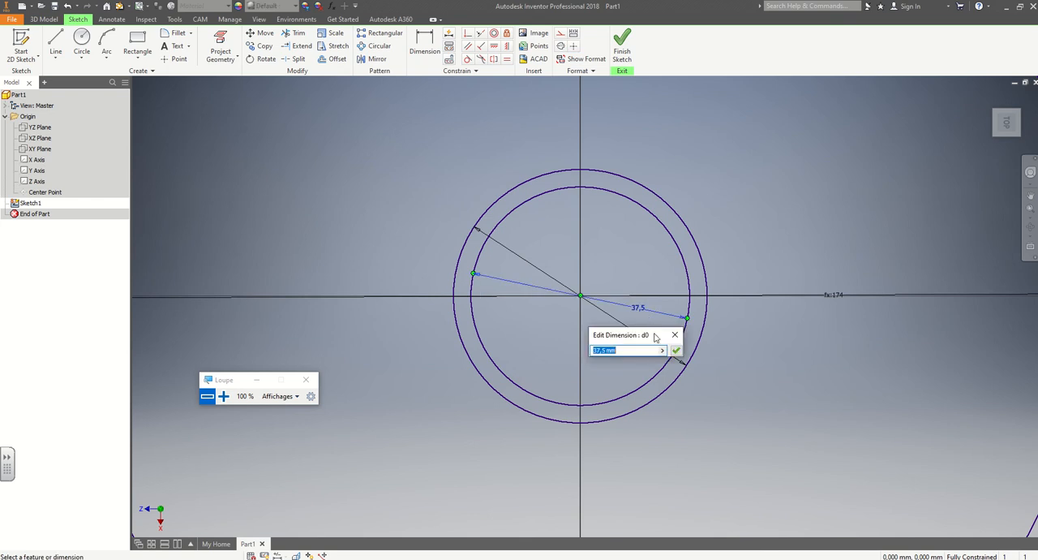
pyautogui.write('4')
pyautogui.press('Return')
# Inspect the expressions driving the diameters of the middle and outermost circles under 200 % screen magnification, then return to 100 %.
pyautogui.scroll(5, 609, 304)
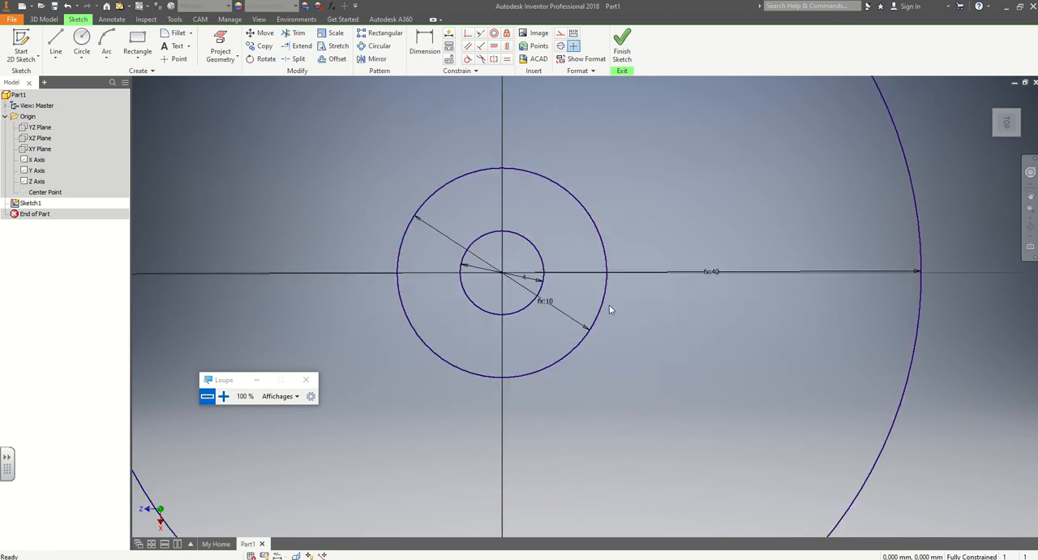
pyautogui.scroll(3, 571, 300)
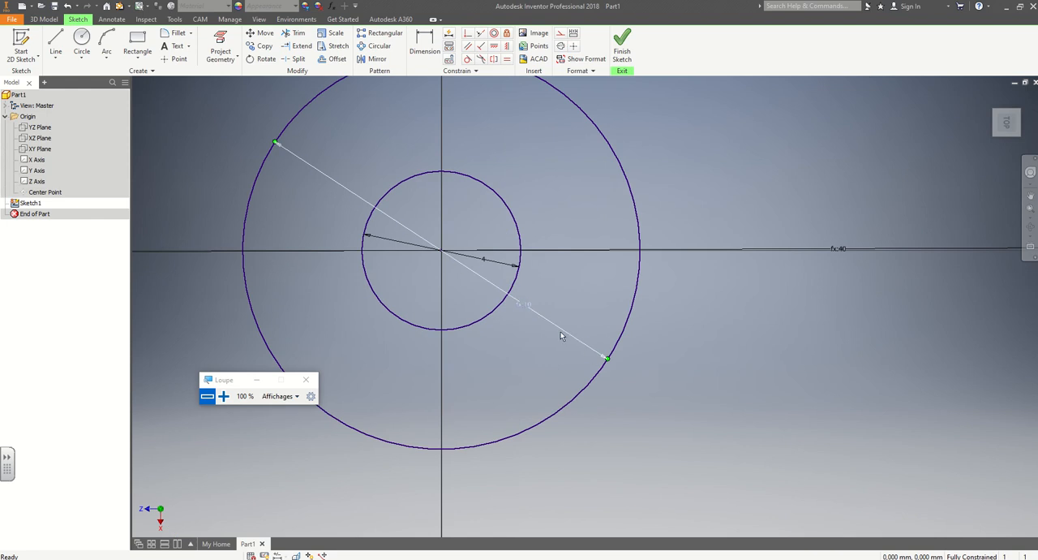
pyautogui.doubleClick(526, 309)
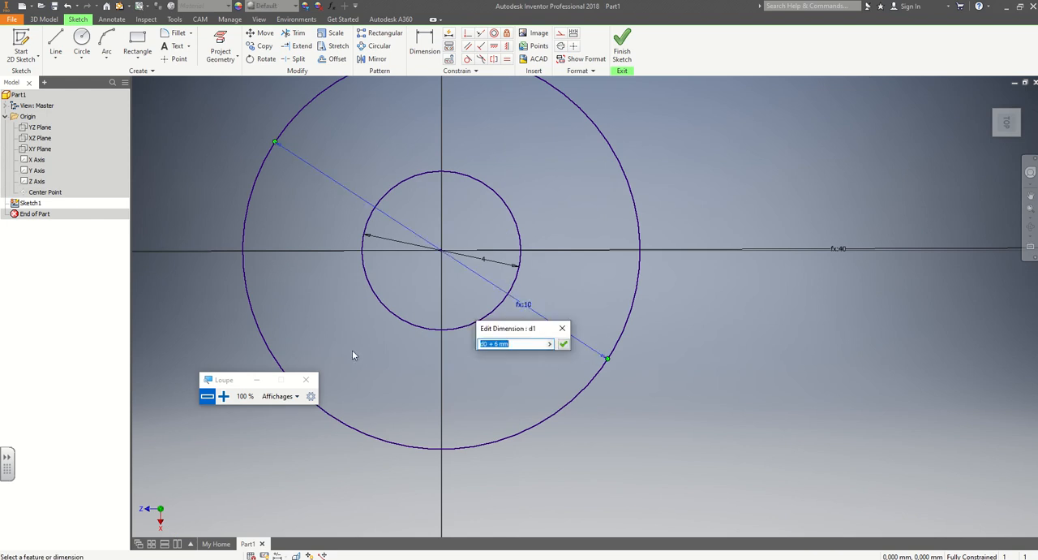
pyautogui.click(223, 396)
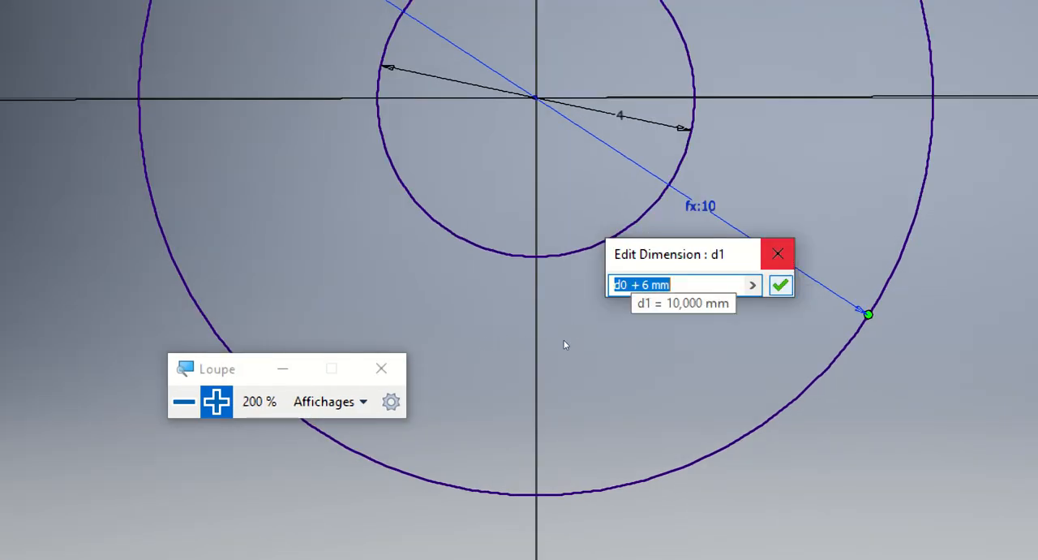
pyautogui.click(780, 284)
pyautogui.scroll(-5, 549, 341)
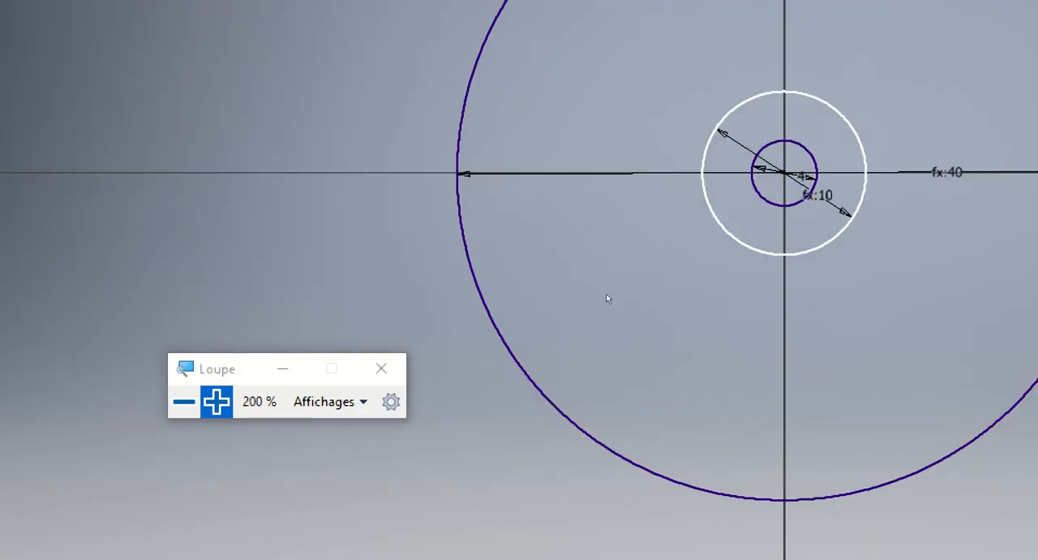
pyautogui.moveTo(579, 342); pyautogui.dragTo(536, 362, button='middle')
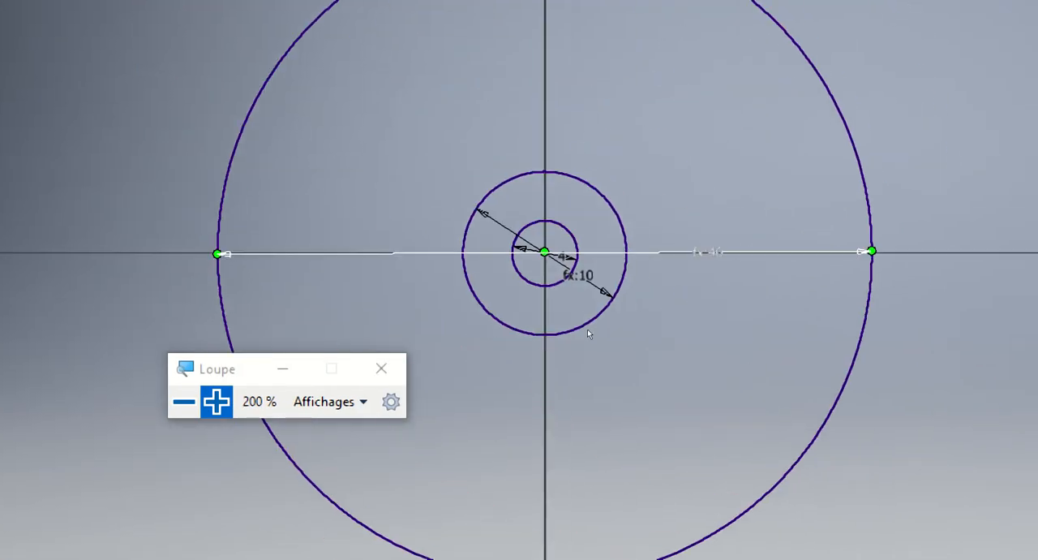
pyautogui.doubleClick(539, 334)
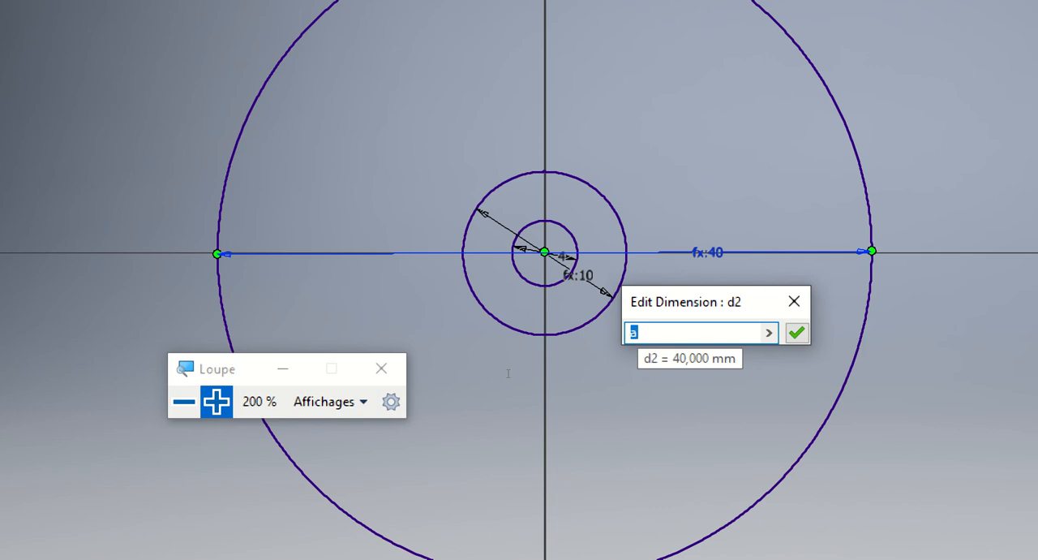
pyautogui.click(794, 301)
pyautogui.press('super+minus')
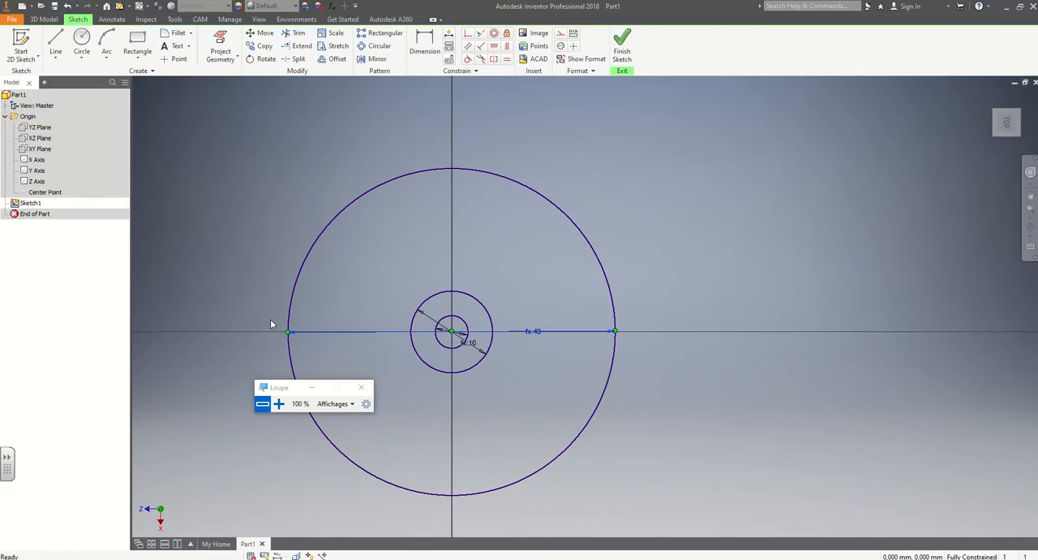
# Open the parameter table, examine the equation of user parameter a, and close the table without changes.
pyautogui.click(230, 19)
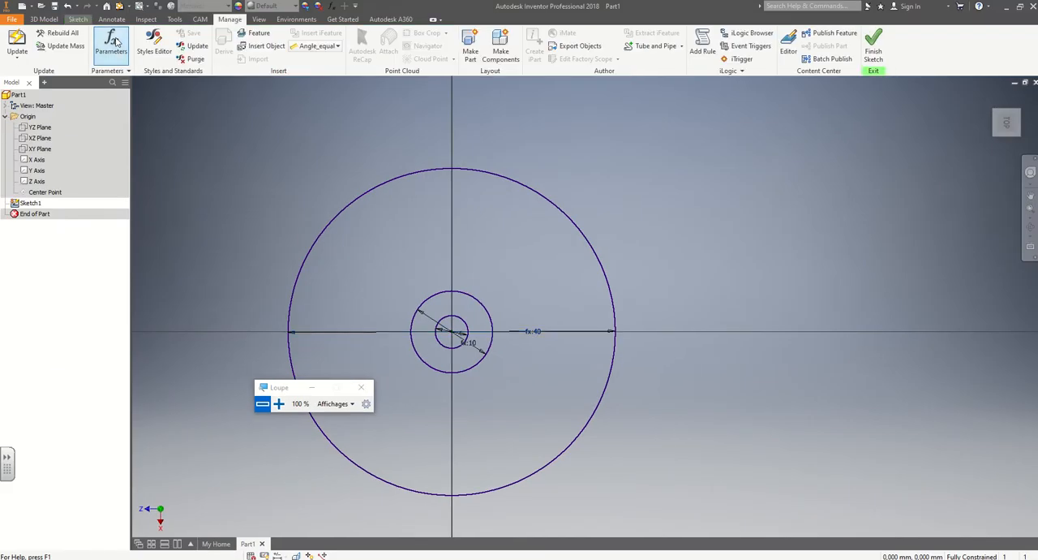
pyautogui.click(112, 44)
pyautogui.click(213, 230)
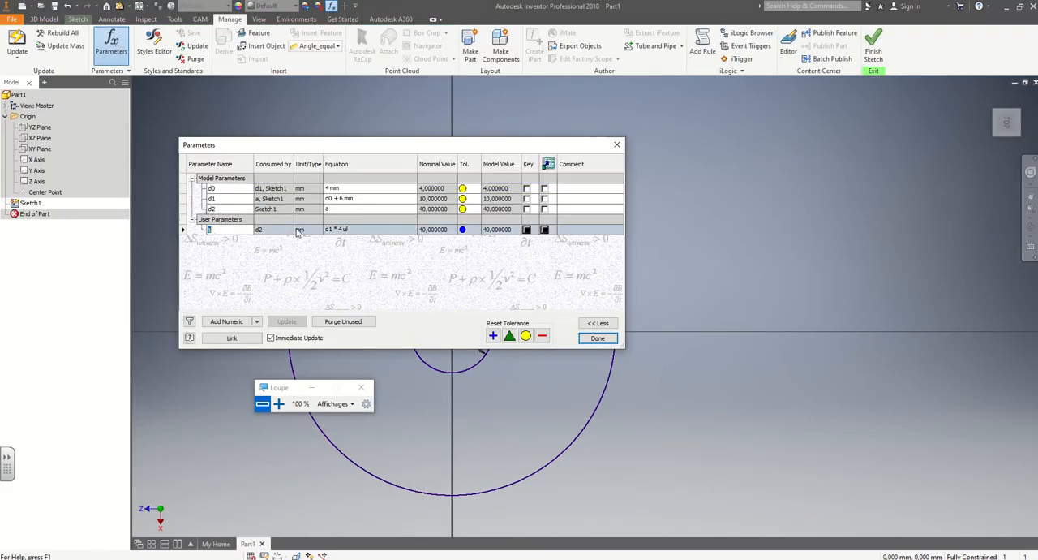
pyautogui.click(337, 232)
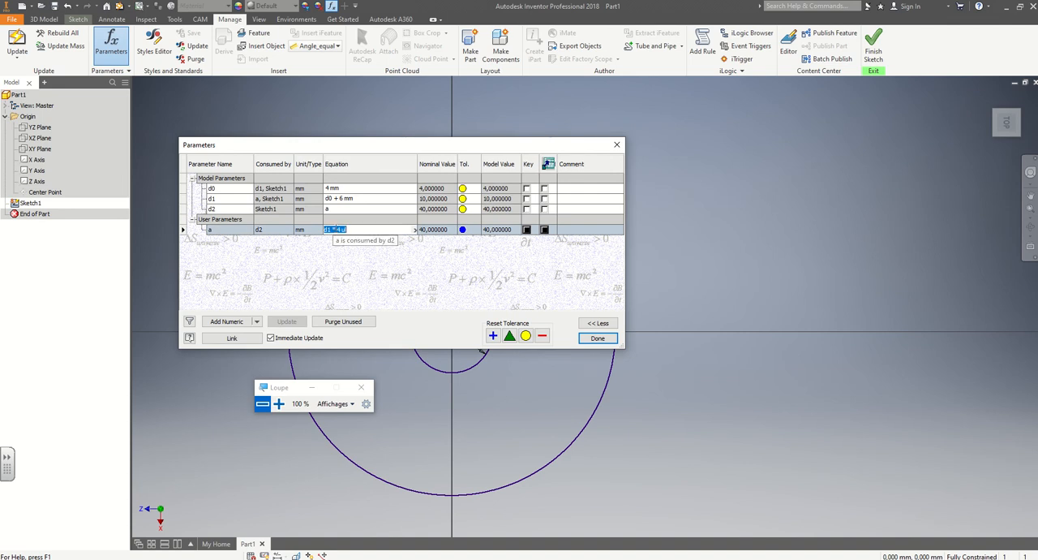
pyautogui.click(327, 230)
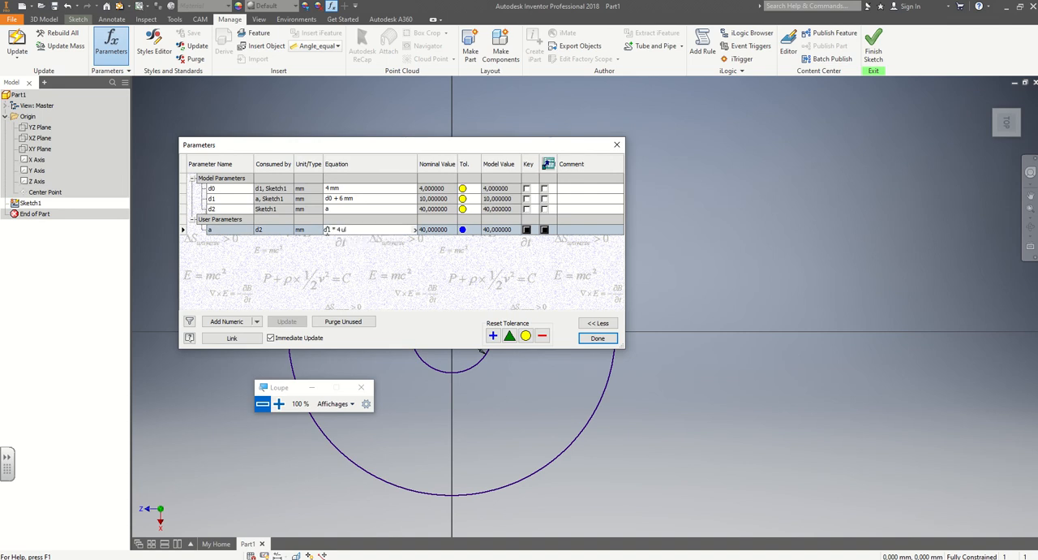
pyautogui.click(336, 230)
pyautogui.doubleClick(343, 230)
pyautogui.press('Return')
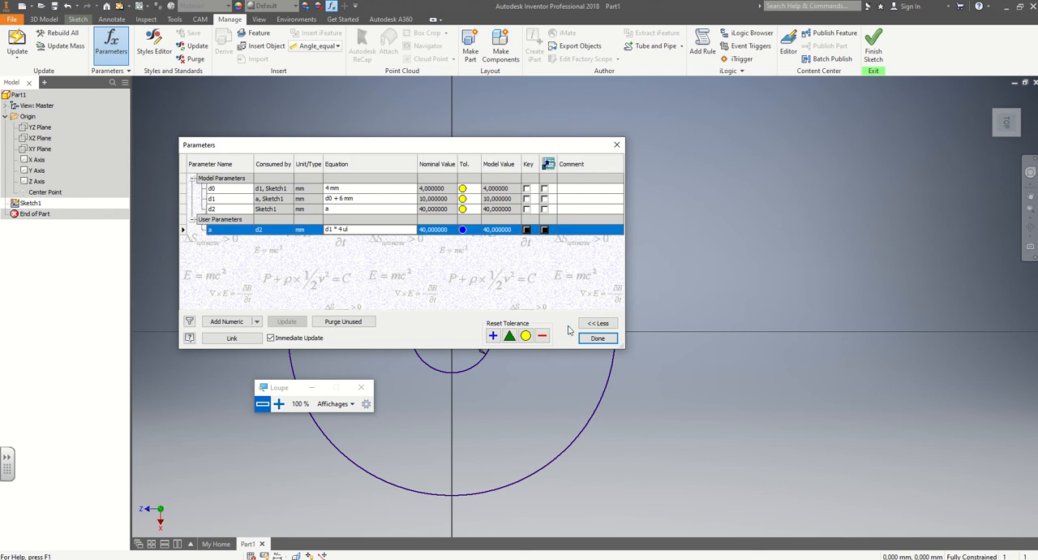
pyautogui.click(597, 338)
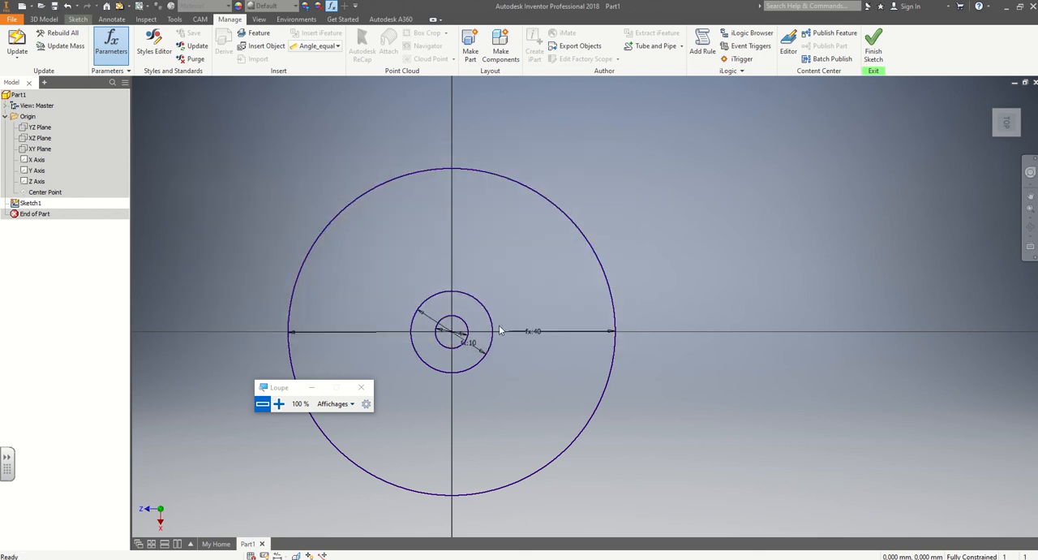
# Delete the outermost circle from the sketch.
pyautogui.click(570, 217)
pyautogui.press('Delete')
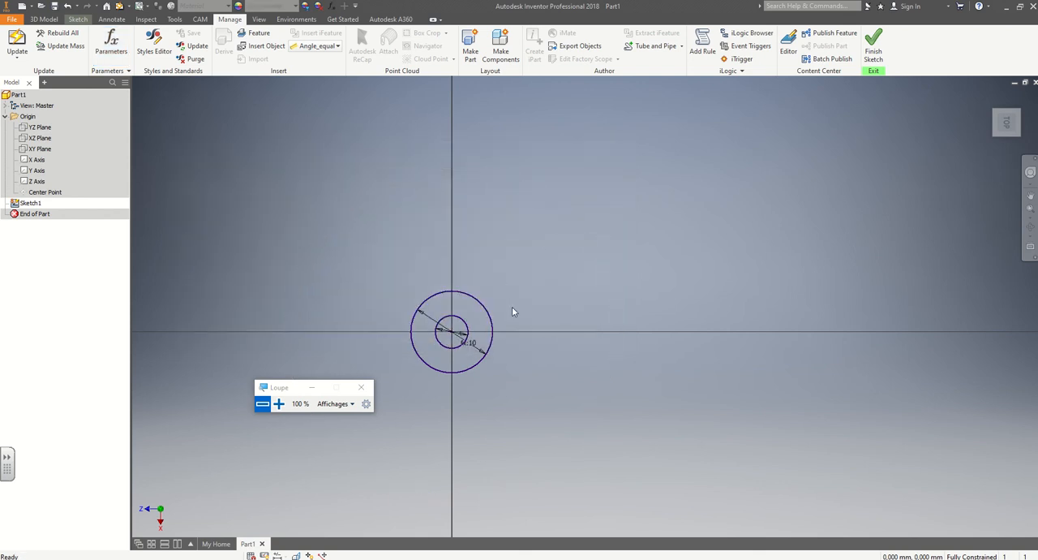
# Set the inner circle's diameter to 37.5 mm and finish the sketch.
pyautogui.scroll(5, 463, 331)
pyautogui.doubleClick(461, 333)
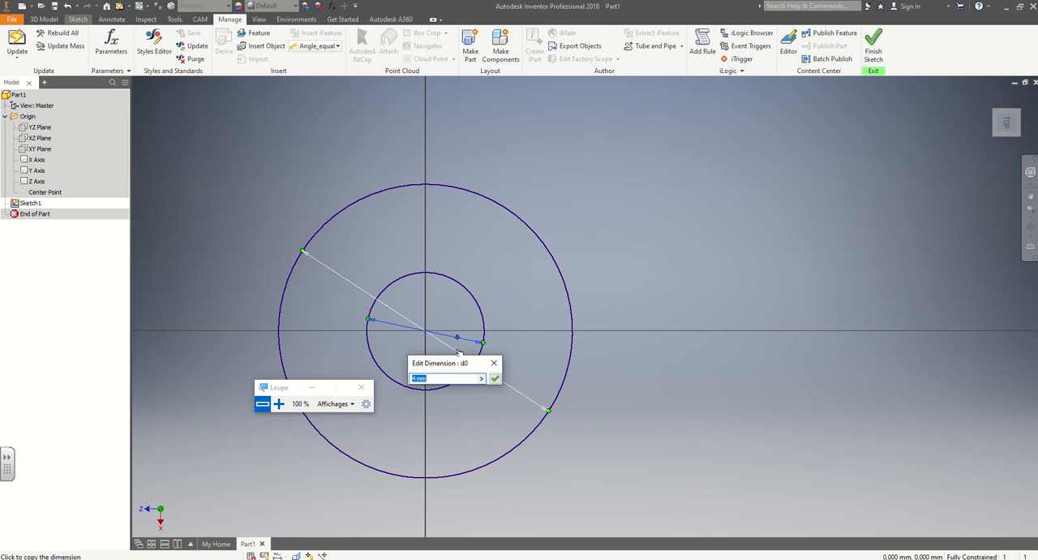
pyautogui.write('37.5')
pyautogui.press('Return')
pyautogui.scroll(-5, 465, 317)
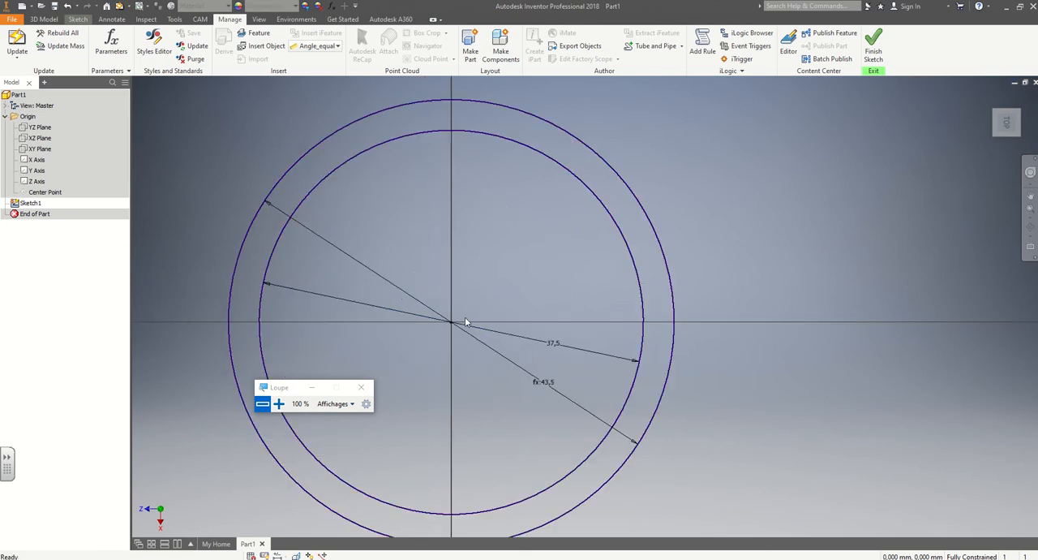
pyautogui.click(873, 47)
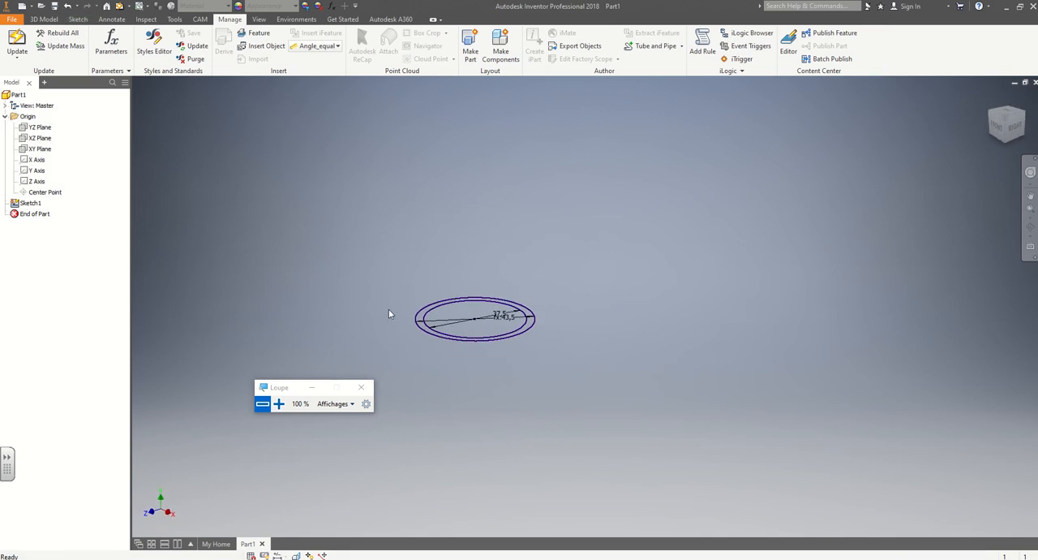
# Switch to the citrouille_theorie notebook in SMART Notebook, review the modelling instructions on pages 1 to 3, and return to Inventor.
pyautogui.hotkey('alt', 'Tab')
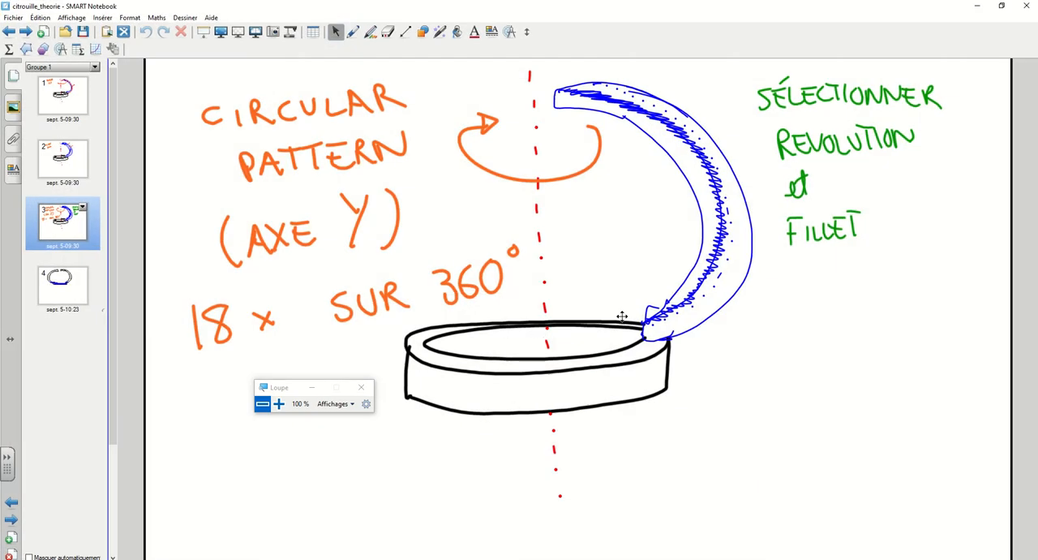
pyautogui.click(37, 103)
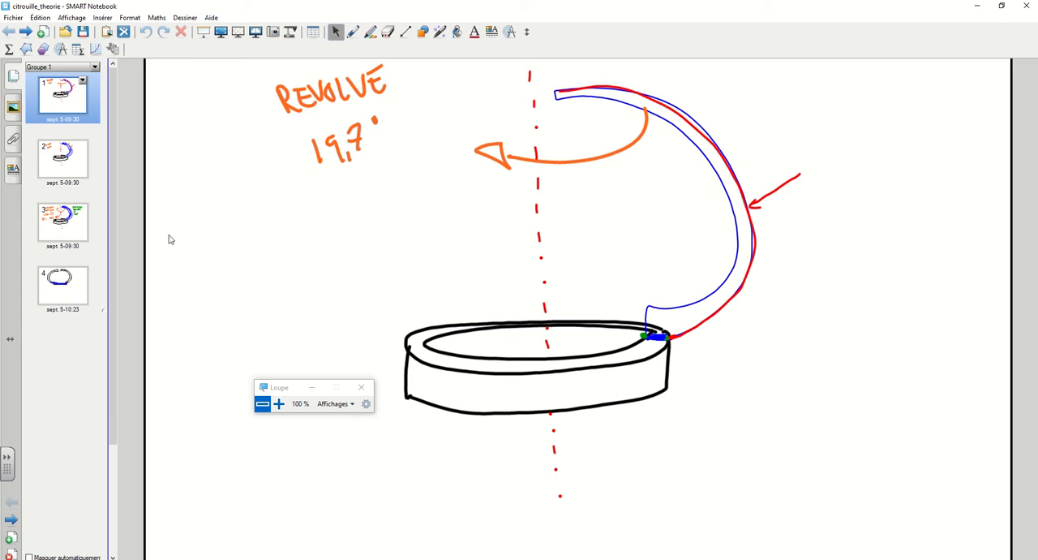
pyautogui.click(80, 152)
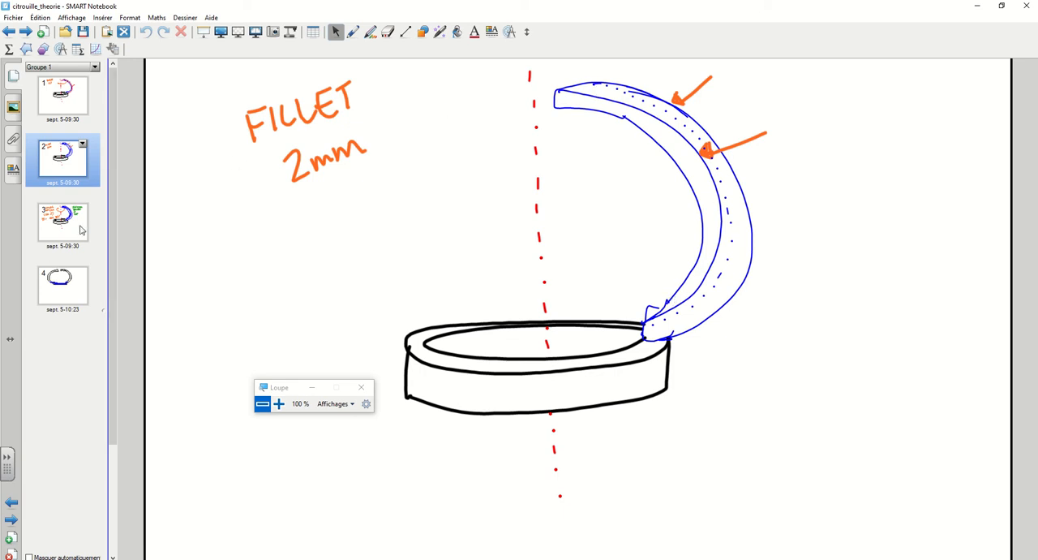
pyautogui.click(81, 231)
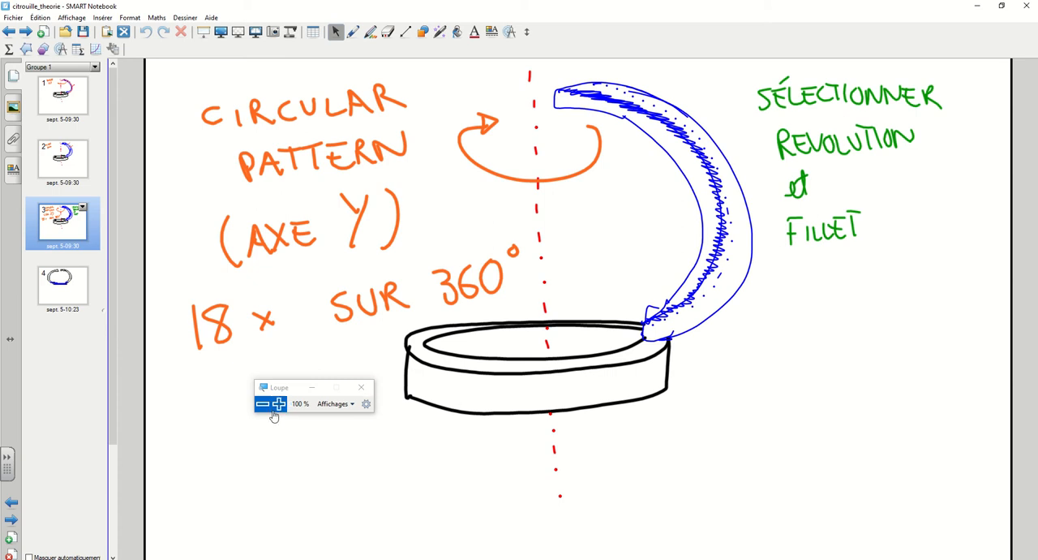
pyautogui.hotkey('alt', 'Tab')
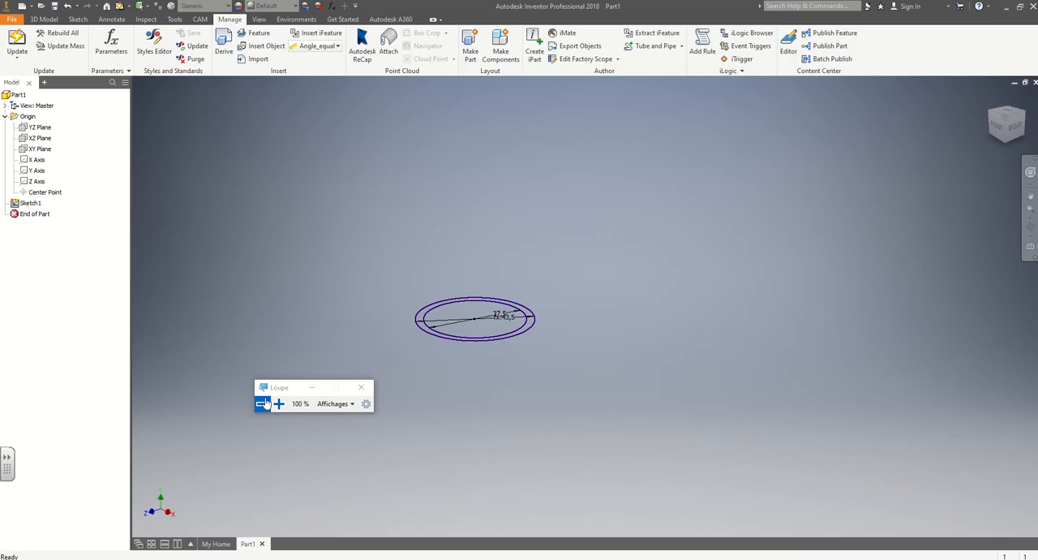
# Extrude the ring-shaped profile between the two circles upward by 10 mm as a solid.
pyautogui.scroll(2, 405, 323)
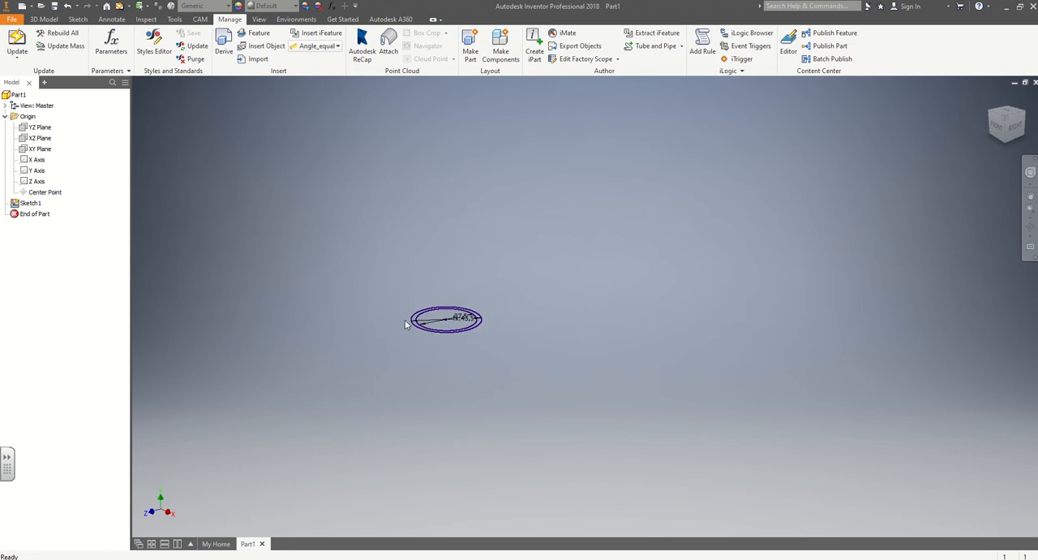
pyautogui.scroll(-10, 407, 323)
pyautogui.moveTo(408, 300)
pyautogui.mouseDown(button='middle')
pyautogui.moveTo(371, 273)
pyautogui.moveTo(253, 270)
pyautogui.moveTo(242, 241)
pyautogui.moveTo(208, 257)
pyautogui.mouseUp(button='middle')
pyautogui.scroll(3, 253, 270)
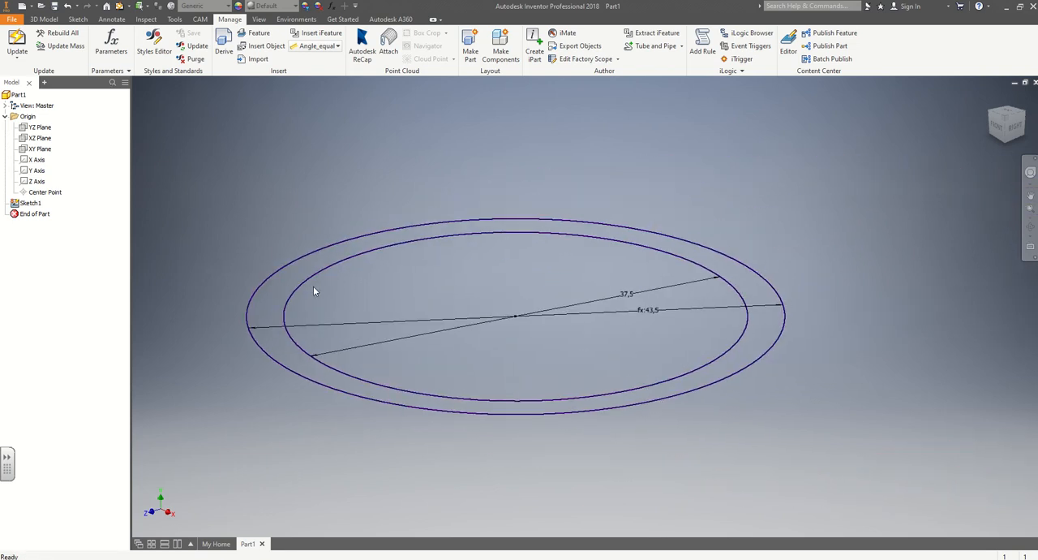
pyautogui.click(80, 20)
pyautogui.click(43, 19)
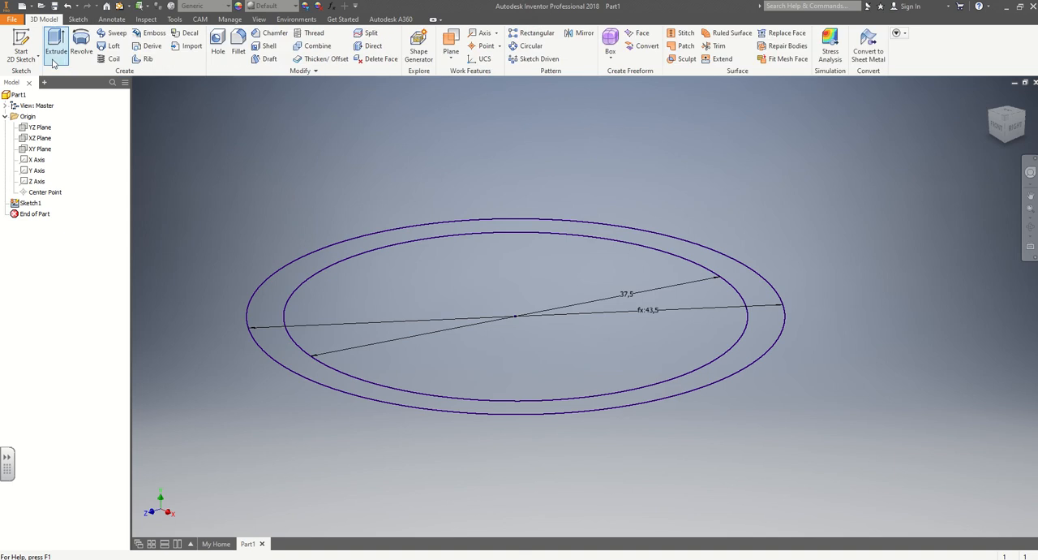
pyautogui.click(54, 56)
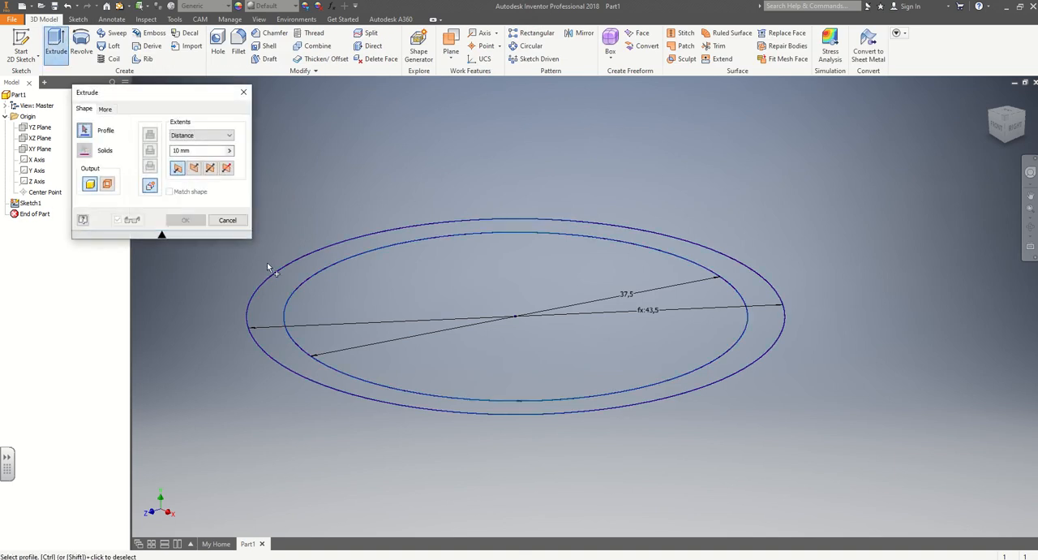
pyautogui.click(275, 289)
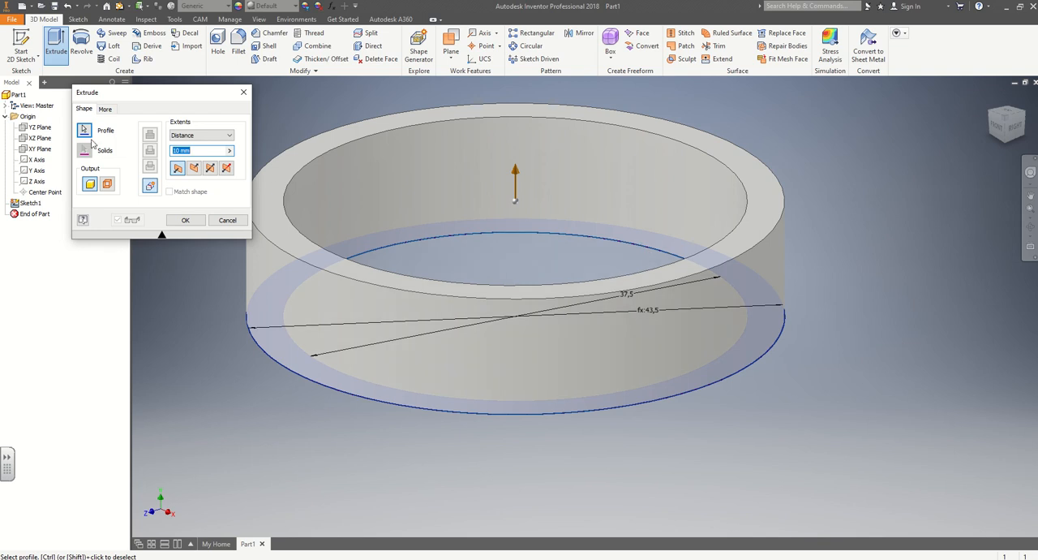
pyautogui.moveTo(99, 94); pyautogui.dragTo(111, 100)
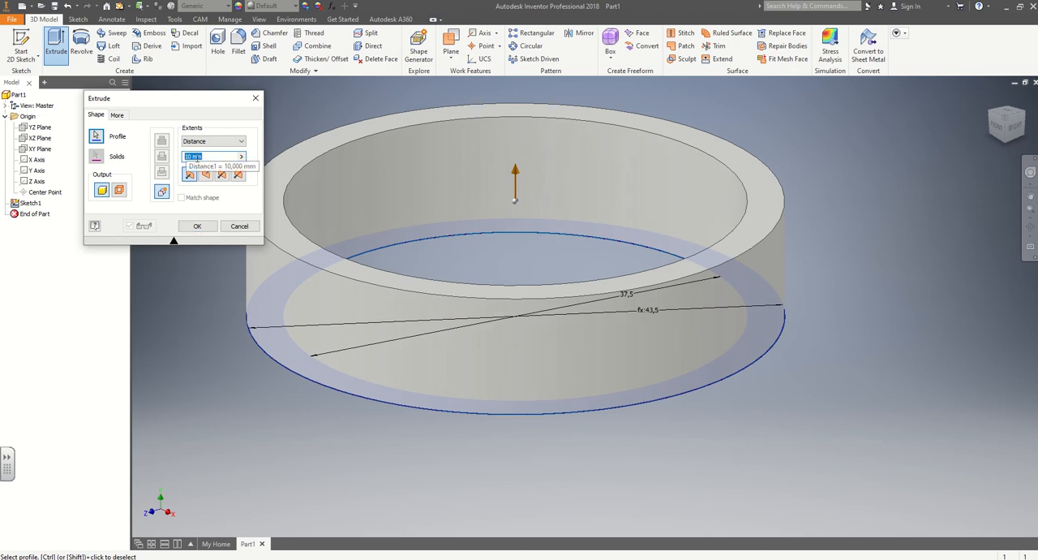
pyautogui.click(197, 226)
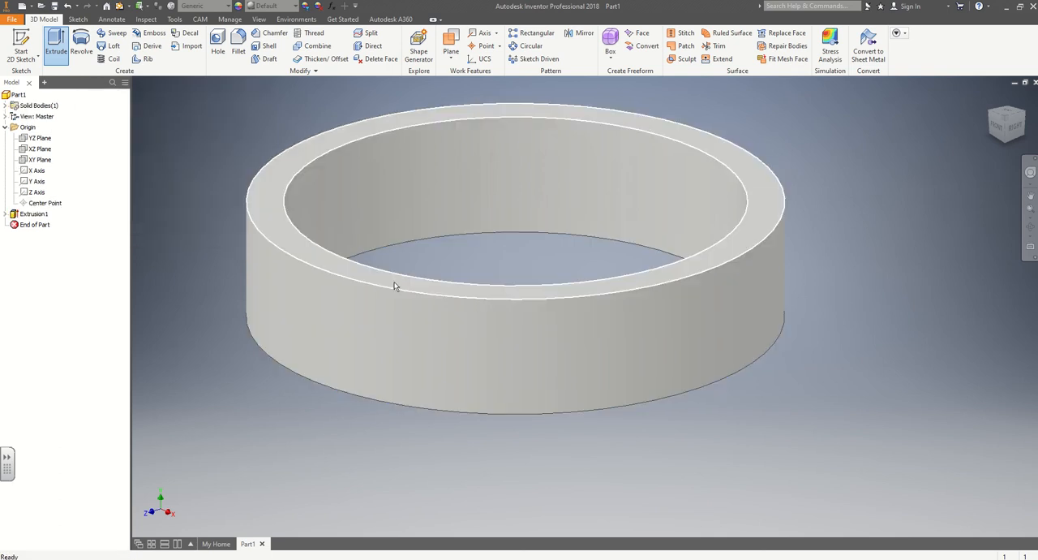
# Start a new 2D sketch on the YZ plane through the centre of the ring.
pyautogui.scroll(-3, 417, 312)
pyautogui.moveTo(417, 311); pyautogui.dragTo(476, 322, button='middle')
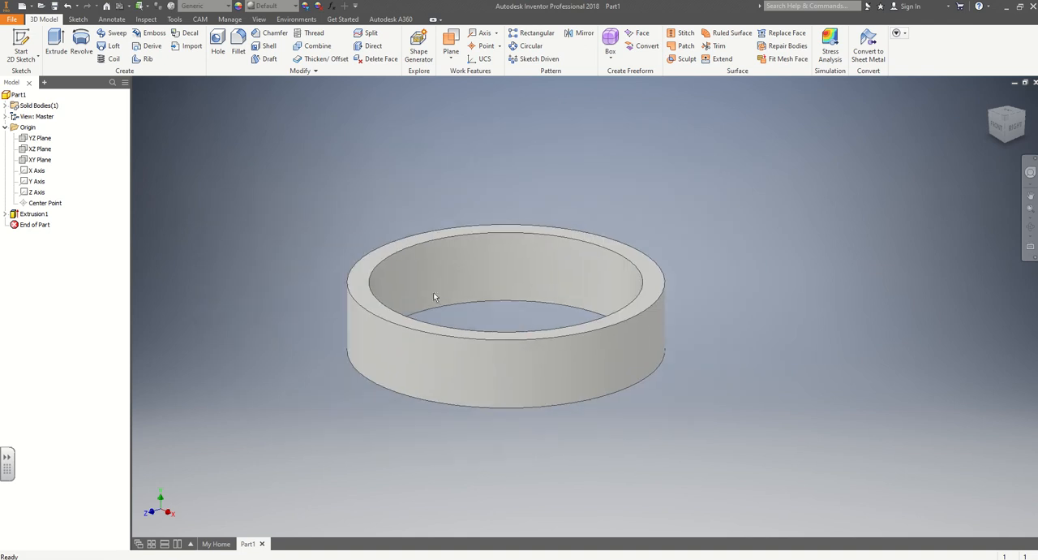
pyautogui.click(78, 19)
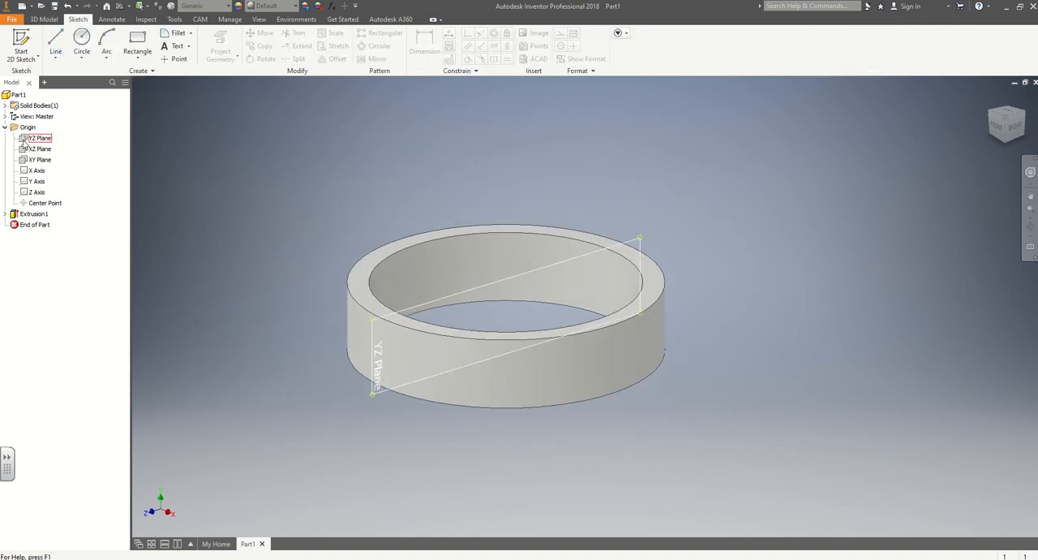
pyautogui.click(25, 142)
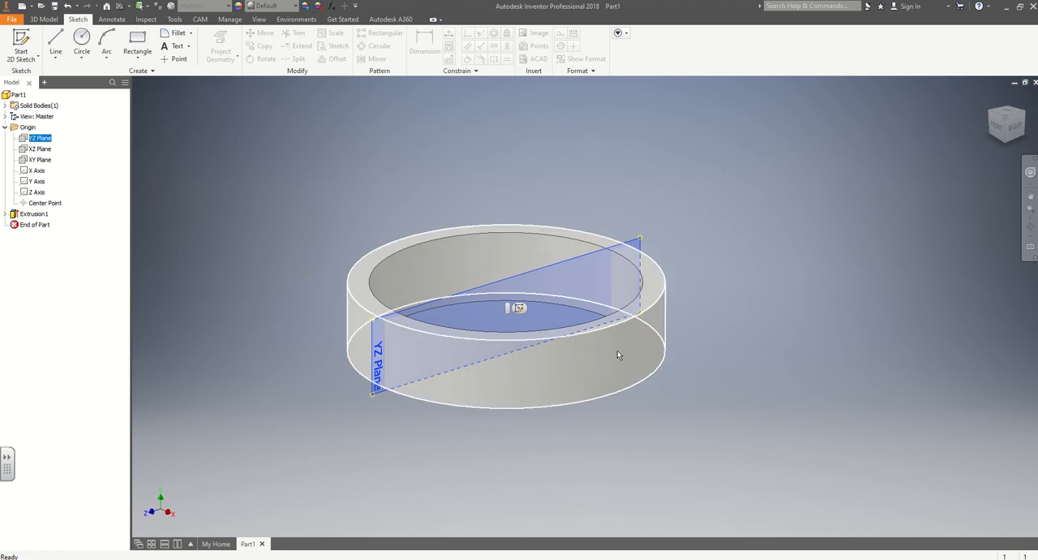
pyautogui.click(518, 308)
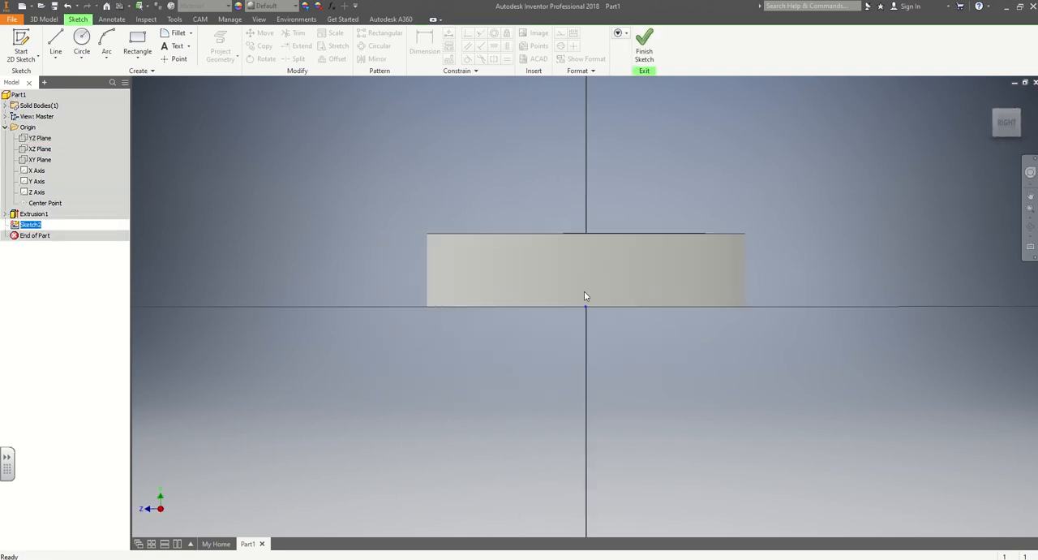
# Exit the YZ plane sketch and reopen it for editing.
pyautogui.click(36, 149)
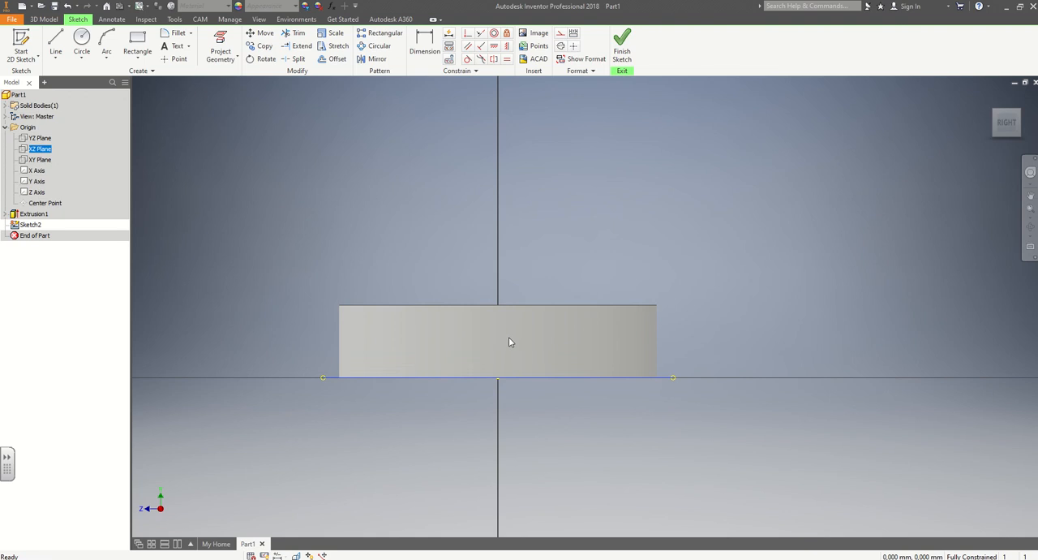
pyautogui.click(21, 45)
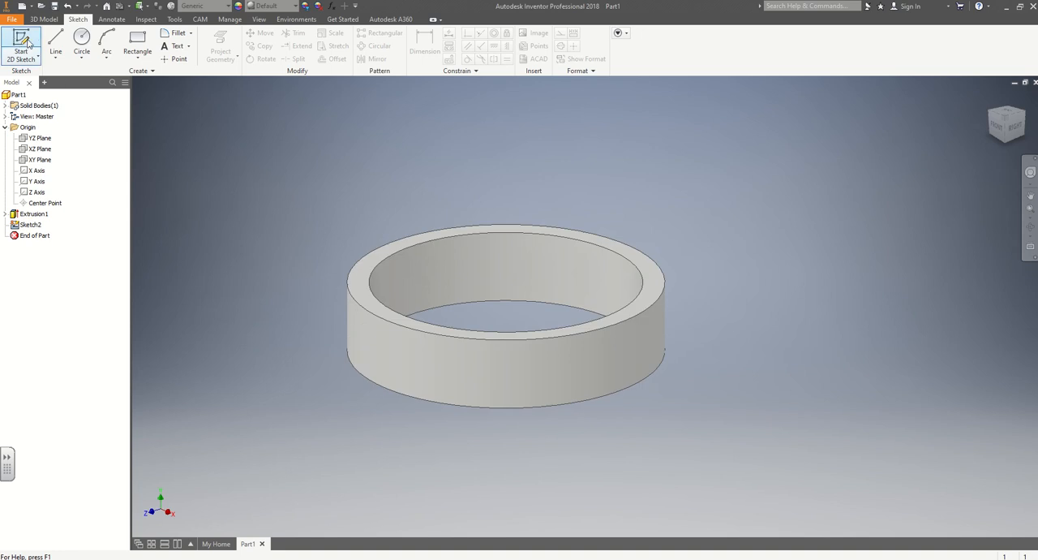
pyautogui.doubleClick(16, 226)
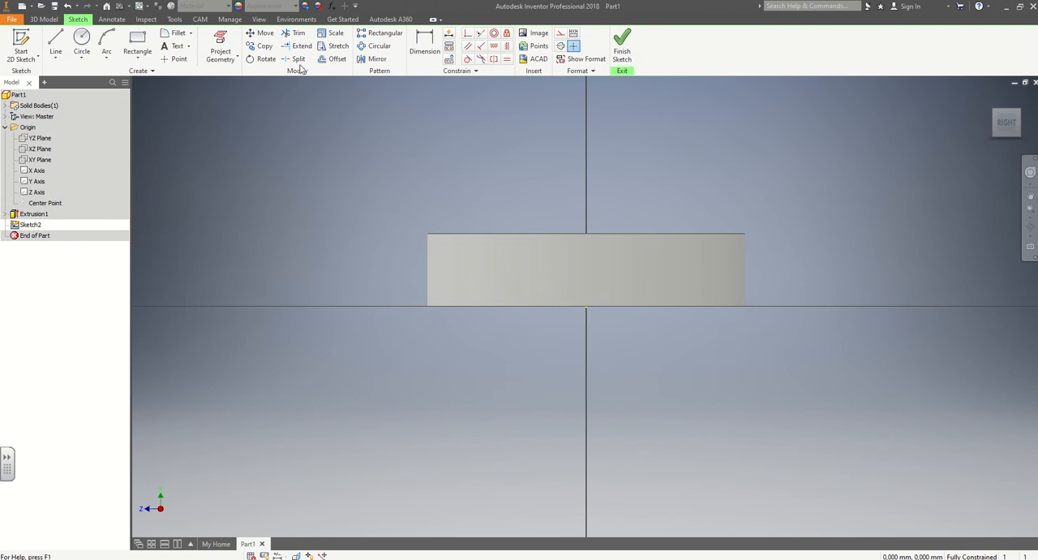
# Cut the ring's display at the sketch plane with Slice Graphics, check the section, and face the sketch from the RIGHT view.
pyautogui.moveTo(697, 180)
pyautogui.mouseDown(button='middle')
pyautogui.moveTo(603, 218)
pyautogui.moveTo(671, 195)
pyautogui.moveTo(682, 242)
pyautogui.mouseUp(button='middle')
pyautogui.scroll(-5, 603, 218)
pyautogui.scroll(4, 669, 200)
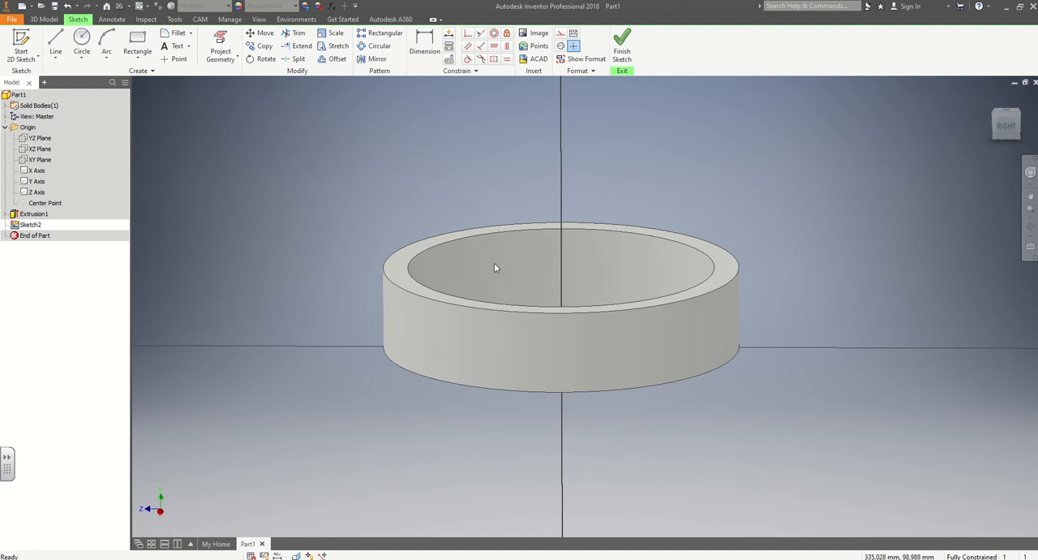
pyautogui.moveTo(523, 287)
pyautogui.keyDown('shift'); pyautogui.mouseDown(button='middle')
pyautogui.moveTo(524, 265)
pyautogui.moveTo(522, 289)
pyautogui.mouseUp(button='middle'); pyautogui.keyUp('shift')
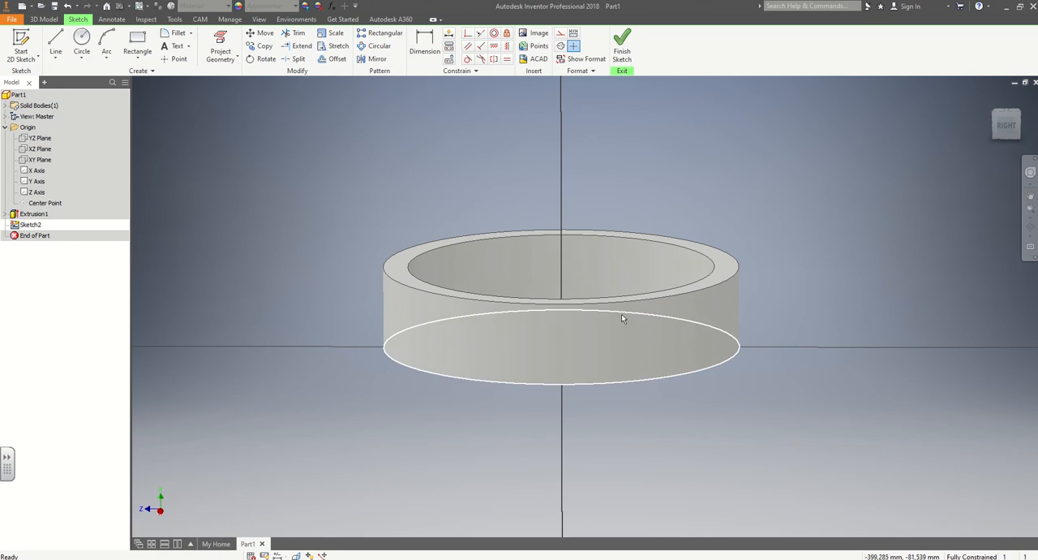
pyautogui.press('F7')
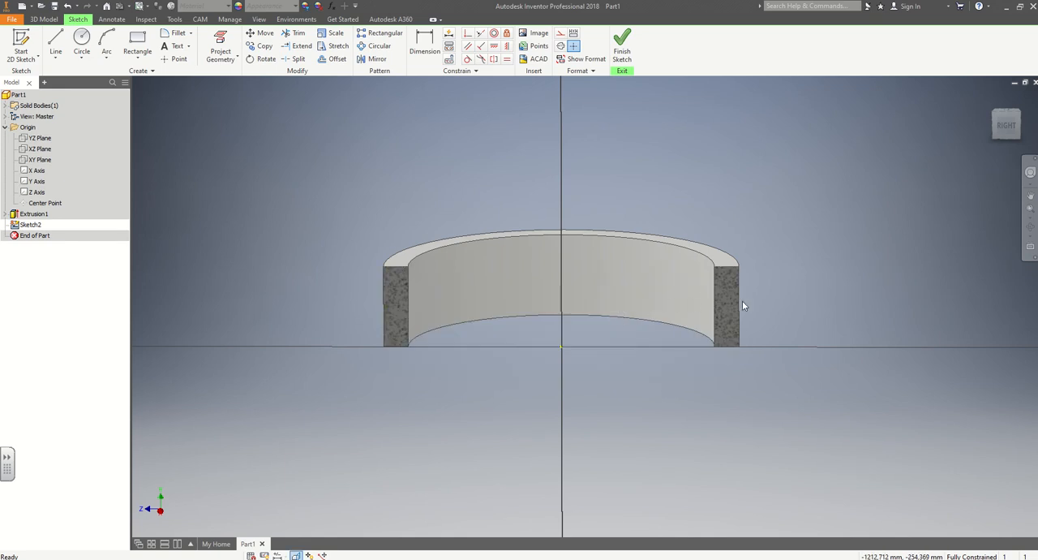
pyautogui.moveTo(742, 300)
pyautogui.keyDown('shift'); pyautogui.mouseDown(button='middle')
pyautogui.moveTo(743, 291)
pyautogui.moveTo(773, 295)
pyautogui.moveTo(749, 317)
pyautogui.mouseUp(button='middle'); pyautogui.keyUp('shift')
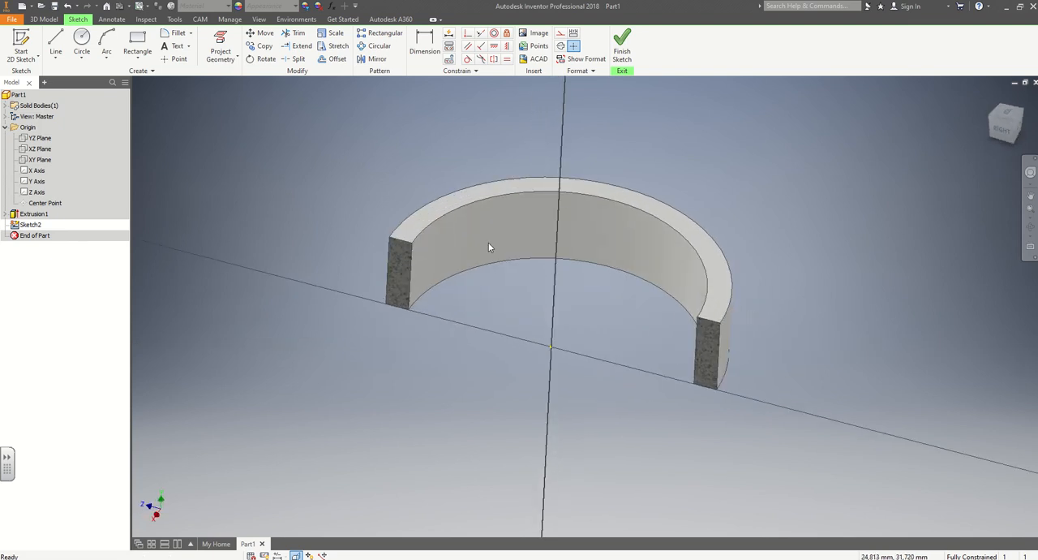
pyautogui.click(258, 19)
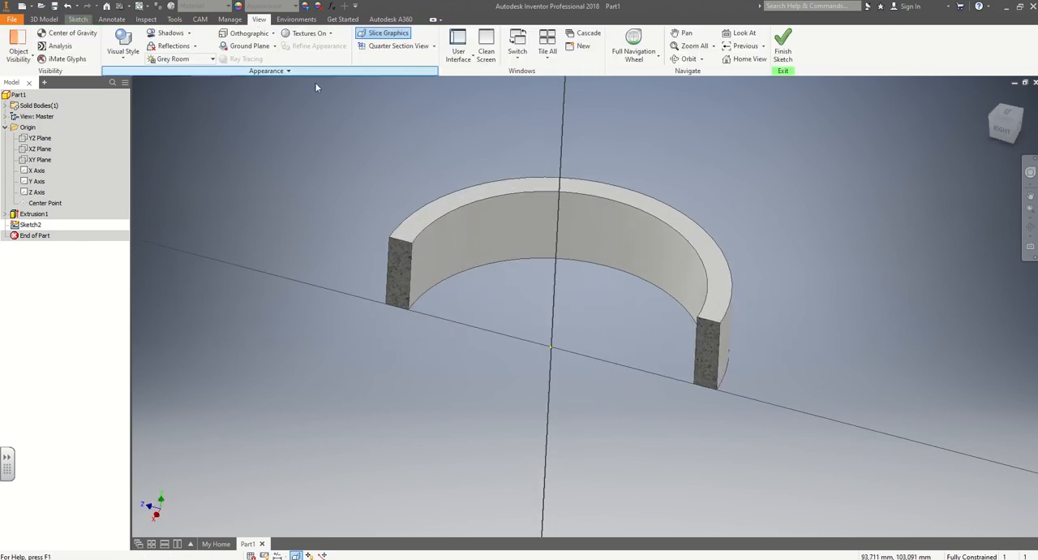
pyautogui.click(379, 34)
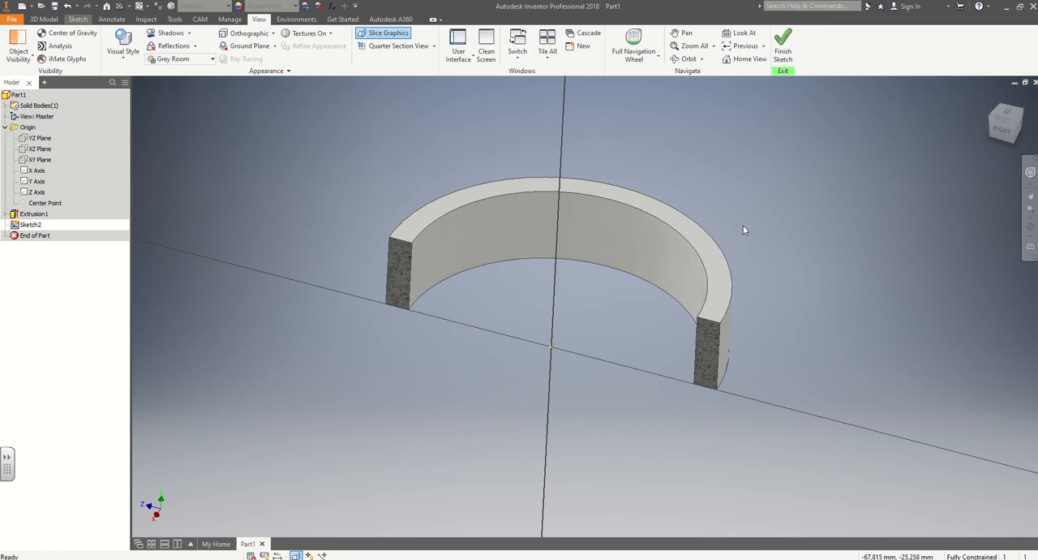
pyautogui.keyDown('shift'); pyautogui.moveTo(742, 234); pyautogui.dragTo(762, 206, button='middle'); pyautogui.keyUp('shift')
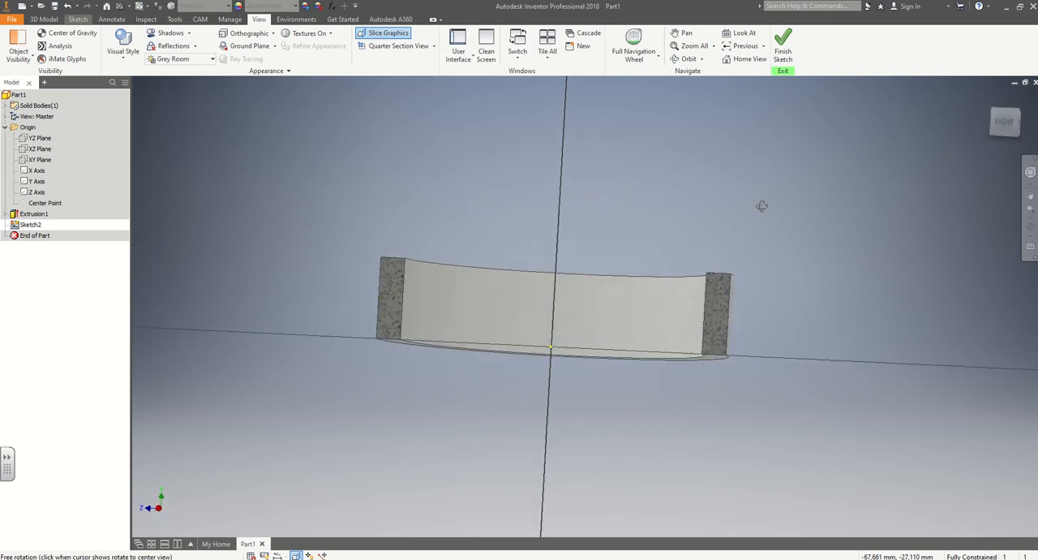
pyautogui.click(1008, 119)
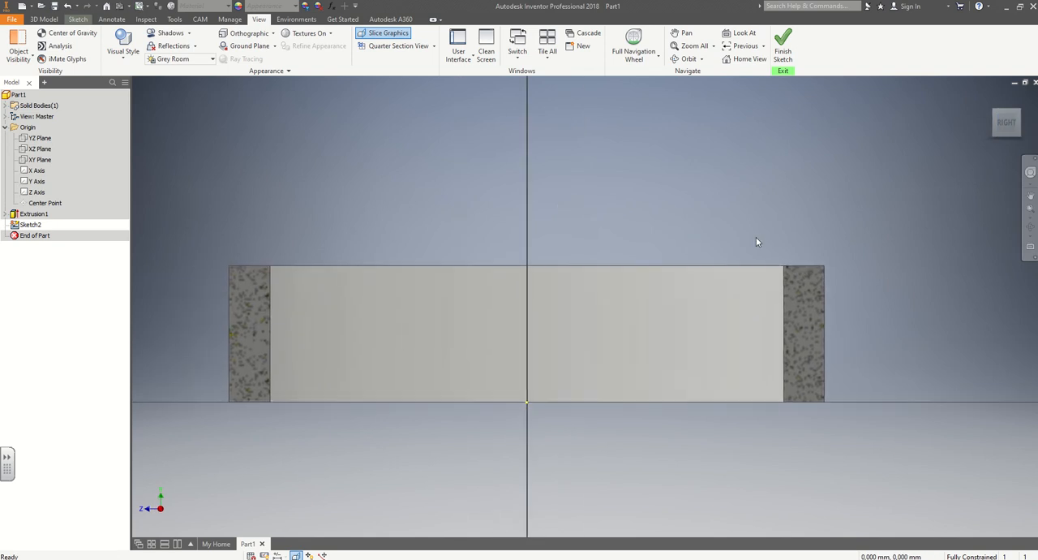
# Draw a 3 mm line along the top edge of the ring's sliced wall, from the outer corner to the inner corner.
pyautogui.click(78, 19)
pyautogui.click(56, 42)
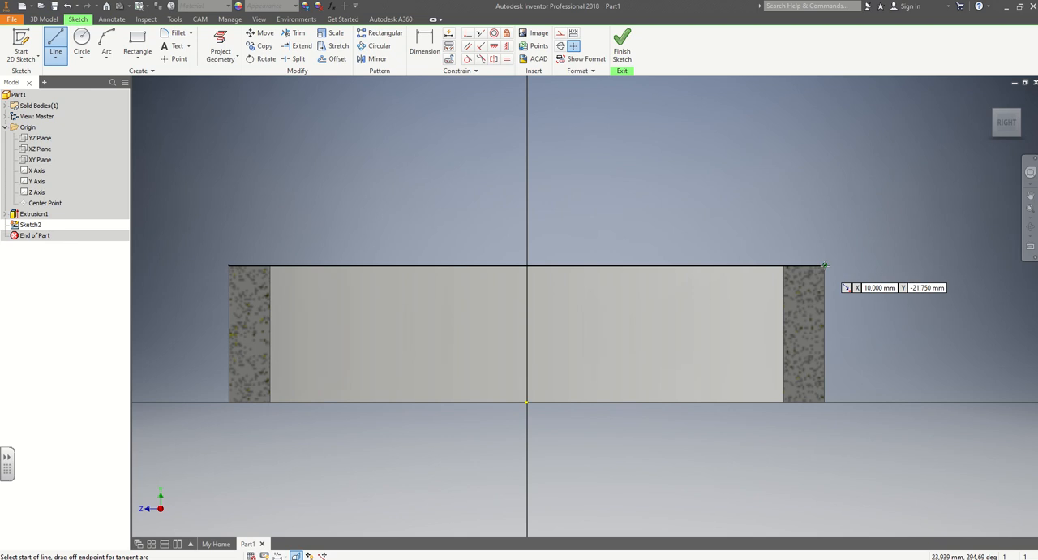
pyautogui.click(825, 264)
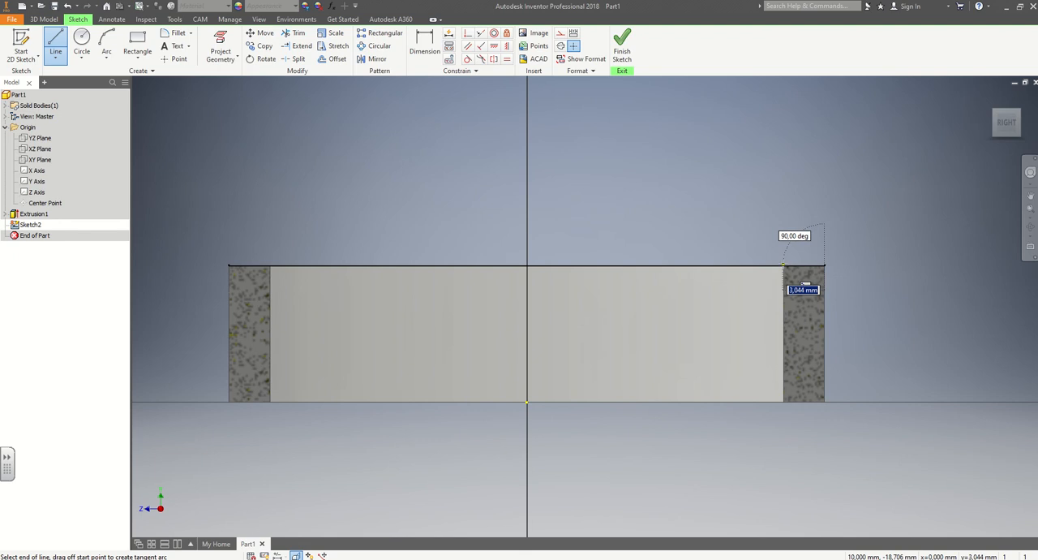
pyautogui.keyDown('shift'); pyautogui.moveTo(784, 264); pyautogui.dragTo(781, 288, button='middle'); pyautogui.keyUp('shift')
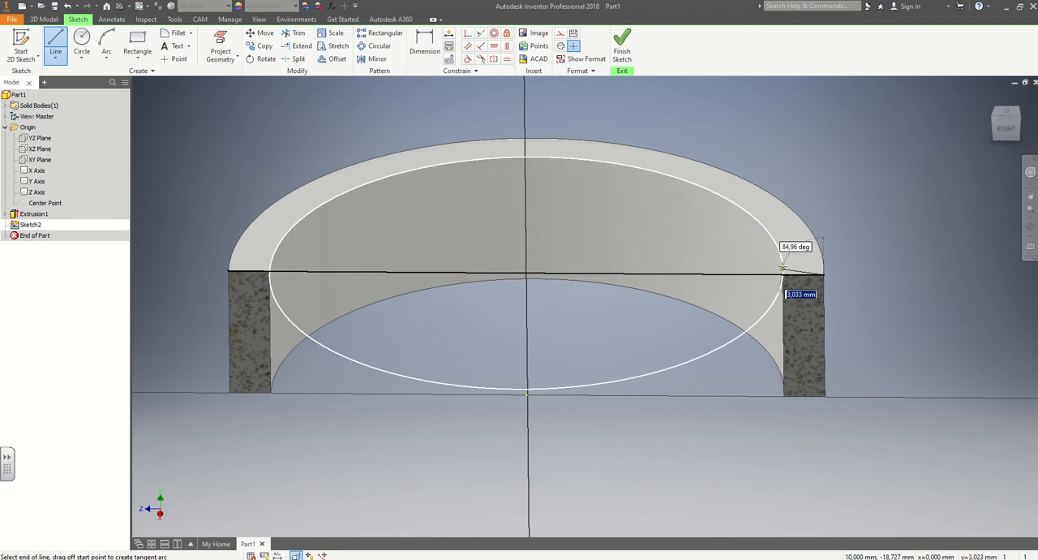
pyautogui.scroll(3, 784, 275)
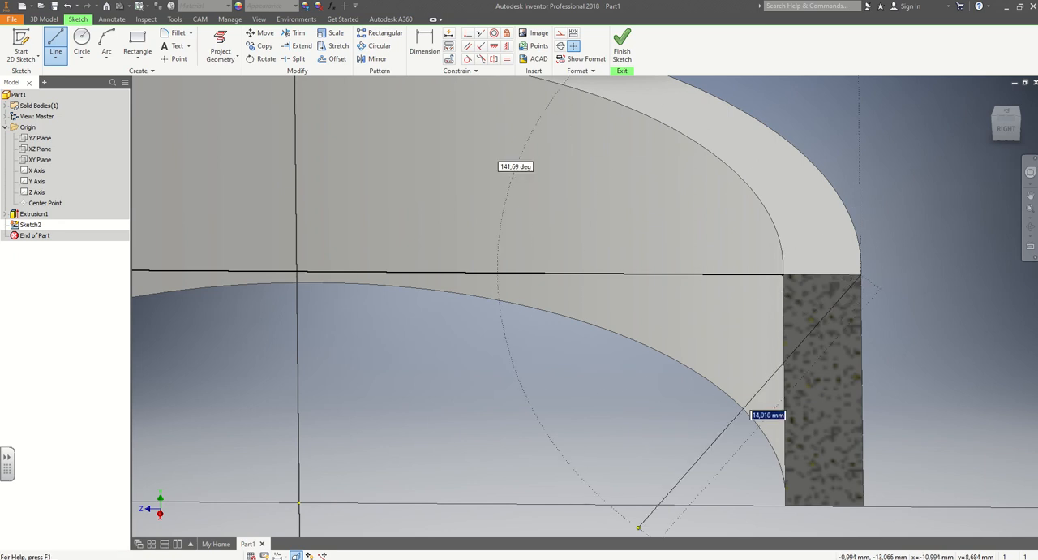
pyautogui.press('super+plus')
pyautogui.click(278, 401)
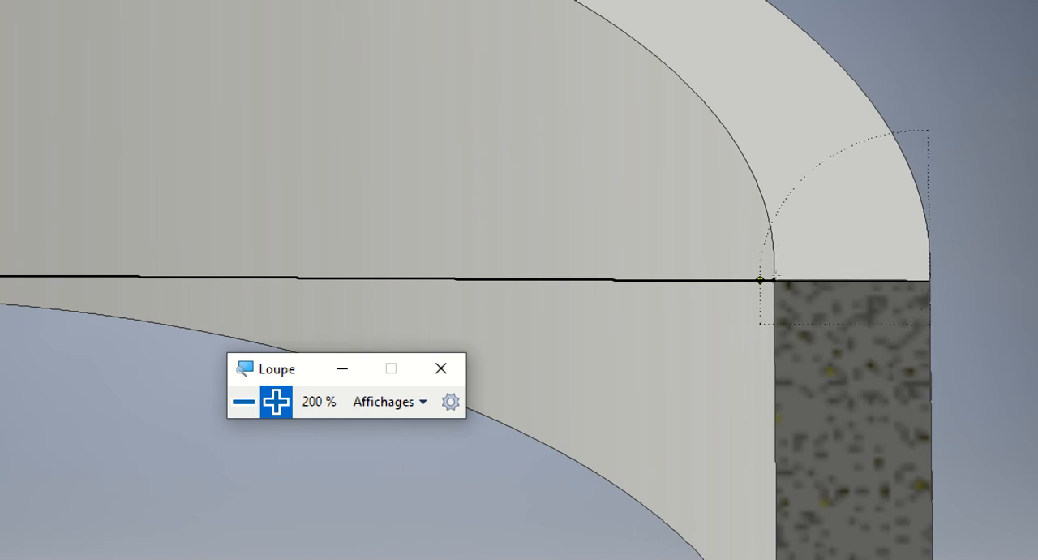
pyautogui.scroll(-2, 779, 282)
pyautogui.scroll(-3, 790, 281)
pyautogui.click(785, 284)
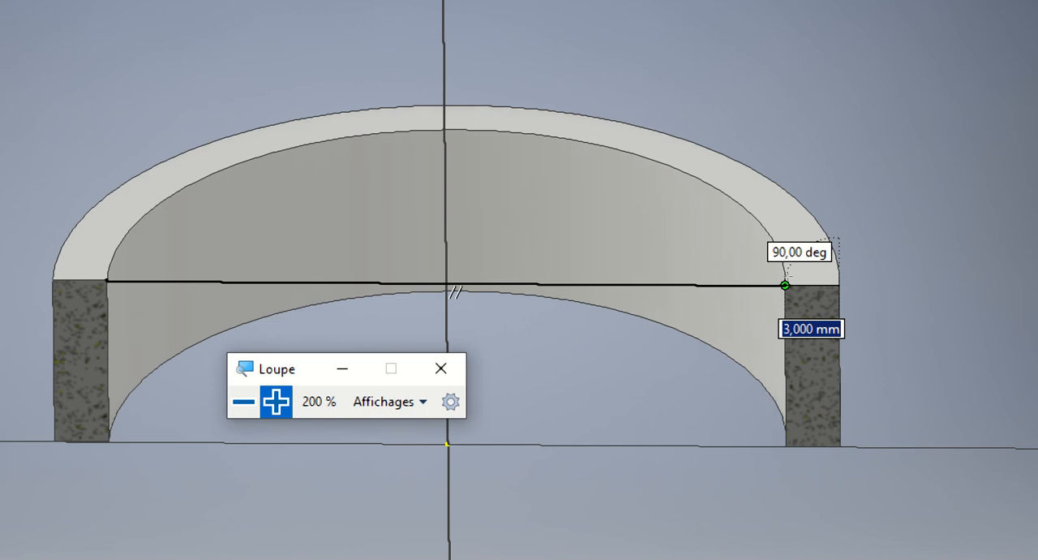
pyautogui.scroll(4, 785, 283)
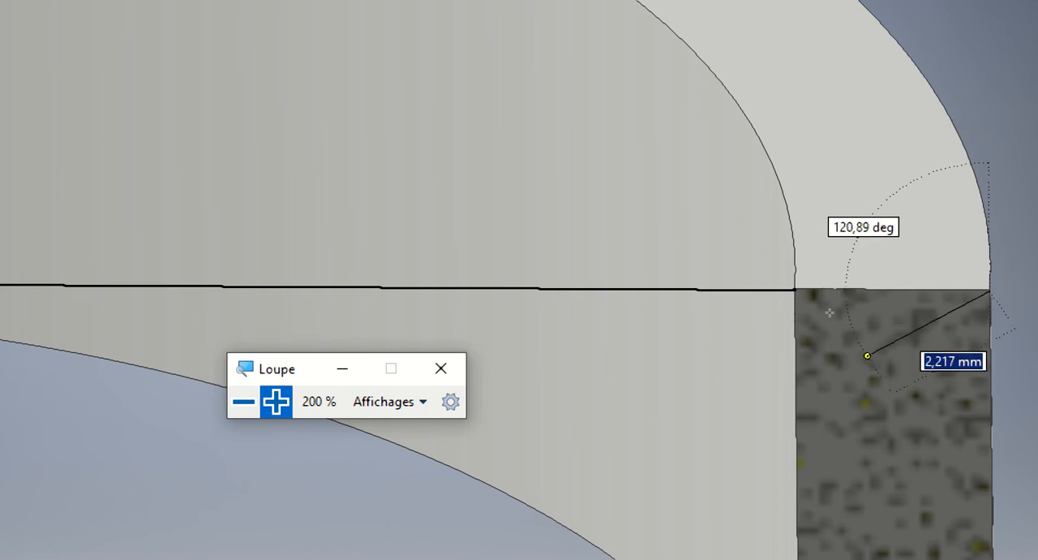
pyautogui.click(794, 278)
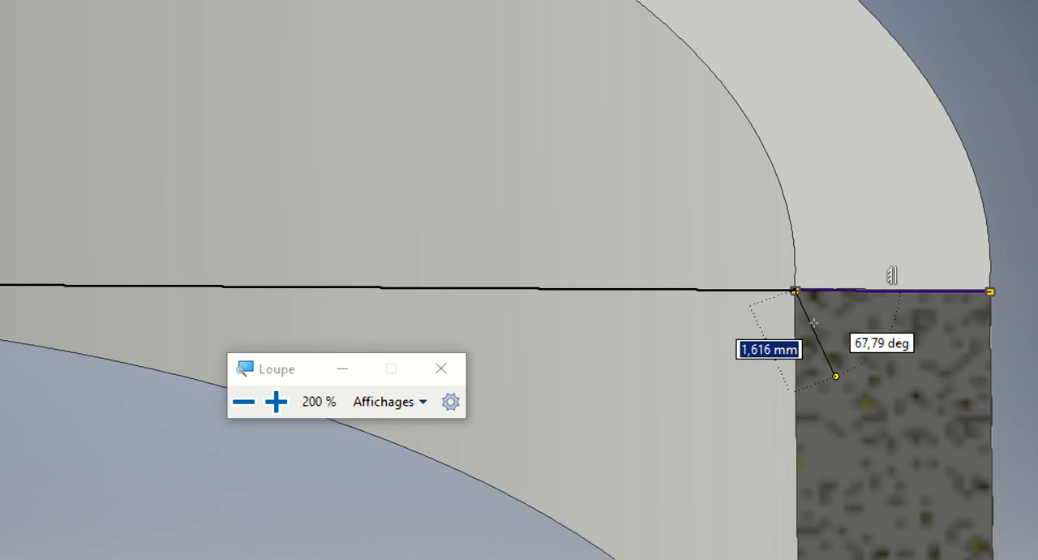
pyautogui.press('Escape')
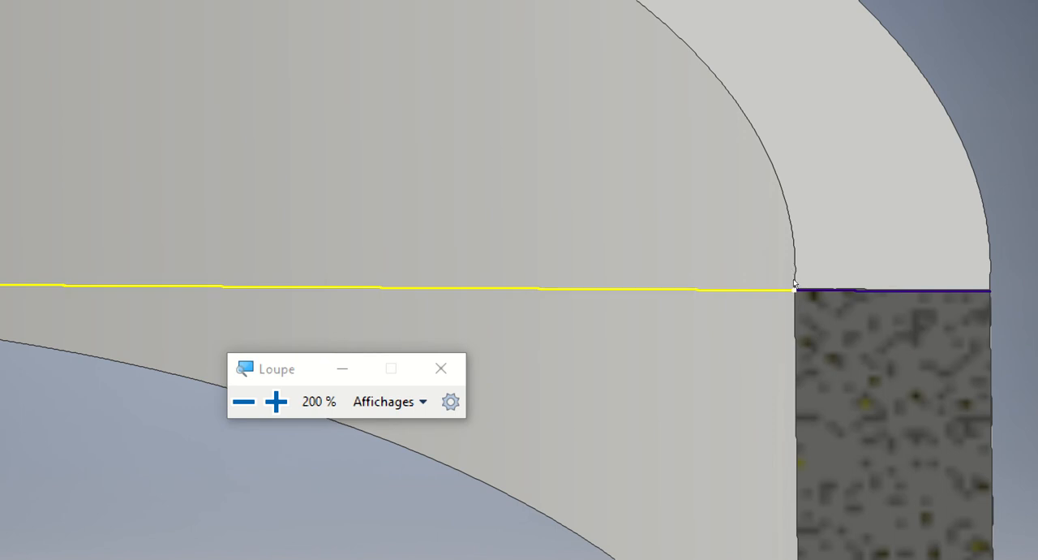
# Examine how the short wall line relates to the projected top edge of the ring, and reset the screen magnifier to 100 %.
pyautogui.scroll(-3, 674, 287)
pyautogui.click(676, 289)
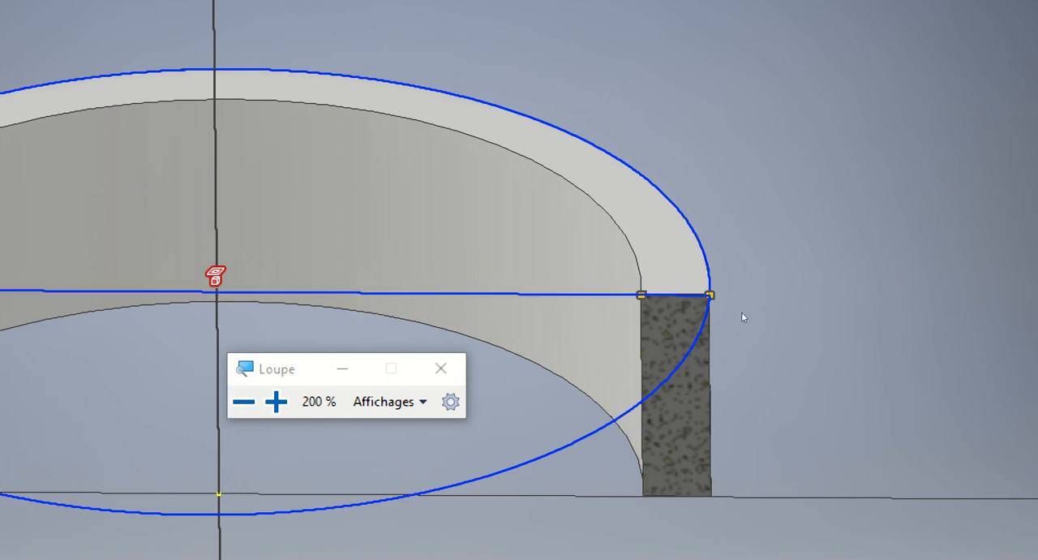
pyautogui.click(708, 284)
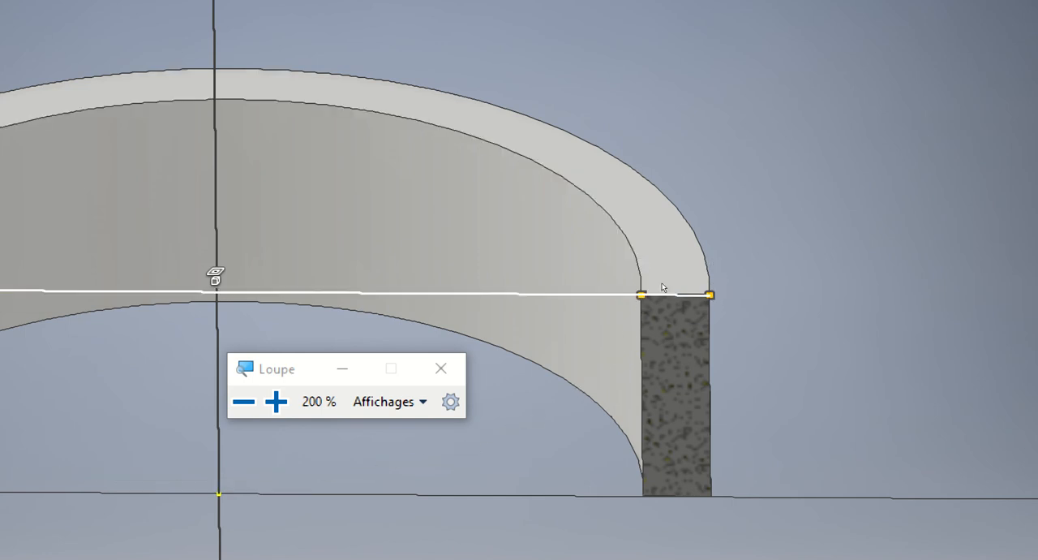
pyautogui.scroll(3, 730, 286)
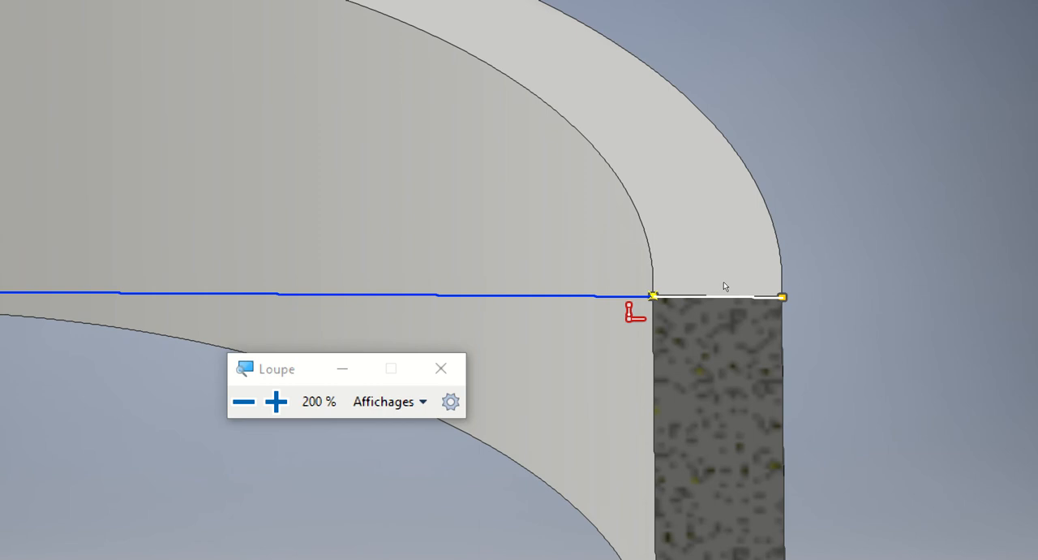
pyautogui.click(516, 336)
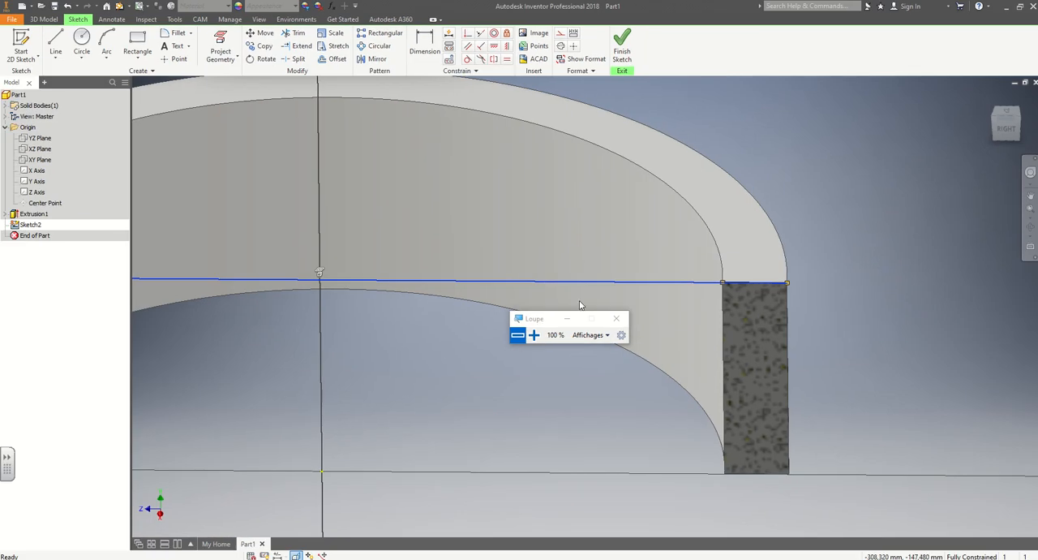
pyautogui.moveTo(748, 173)
pyautogui.mouseDown(button='middle')
pyautogui.moveTo(781, 206)
pyautogui.moveTo(803, 210)
pyautogui.mouseUp(button='middle')
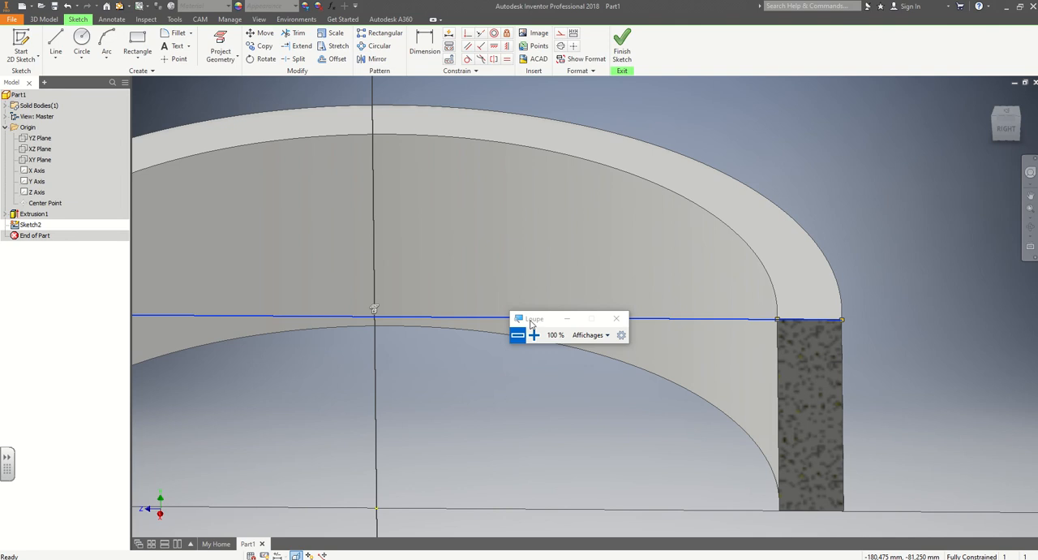
pyautogui.moveTo(528, 321); pyautogui.dragTo(299, 391)
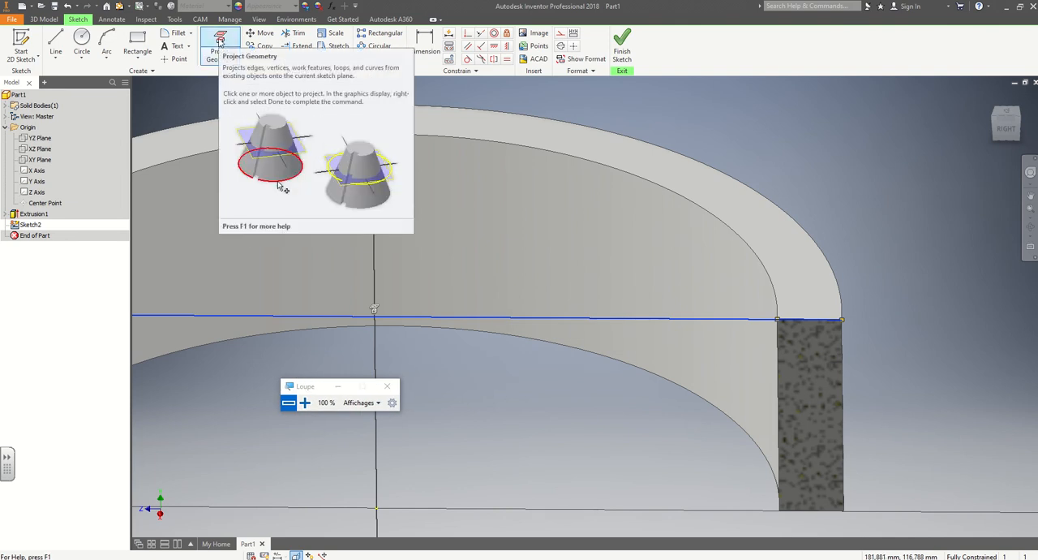
pyautogui.click(219, 41)
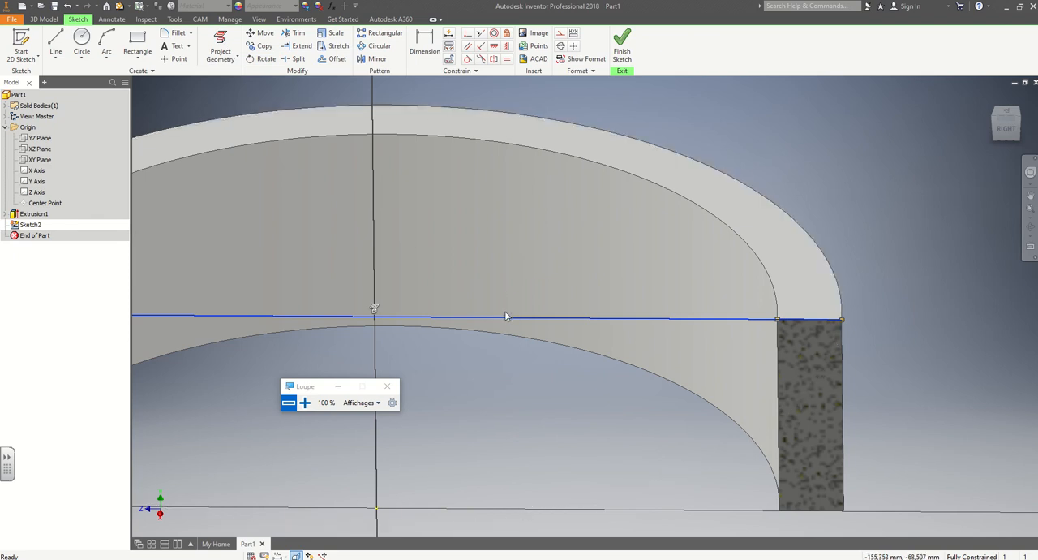
pyautogui.click(847, 325)
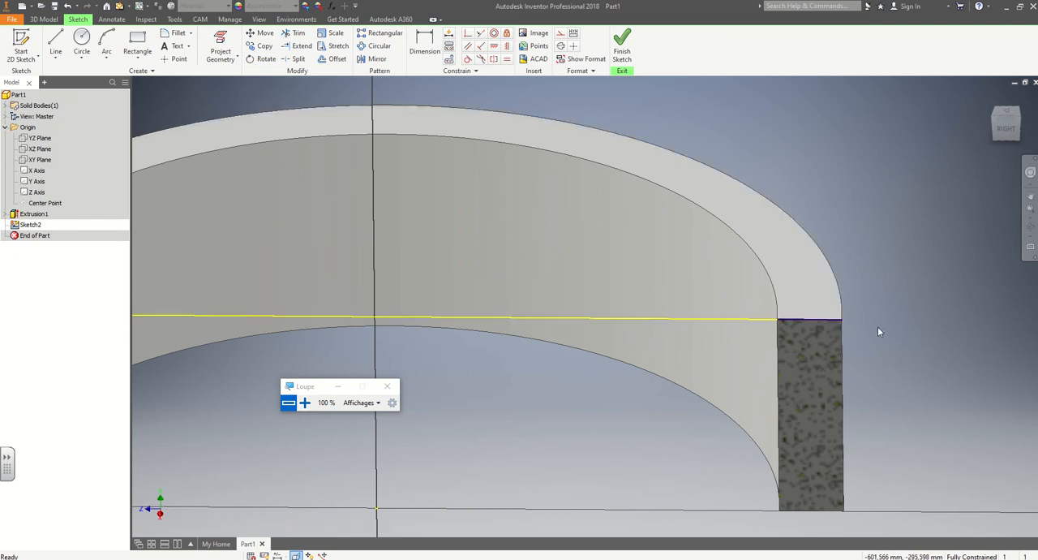
# Draw a six-vertex control vertex spline from the ring's outer top corner, bulging outward and curling in to end about 26 mm higher, 5 mm from the axis.
pyautogui.moveTo(875, 341); pyautogui.dragTo(757, 318, button='middle')
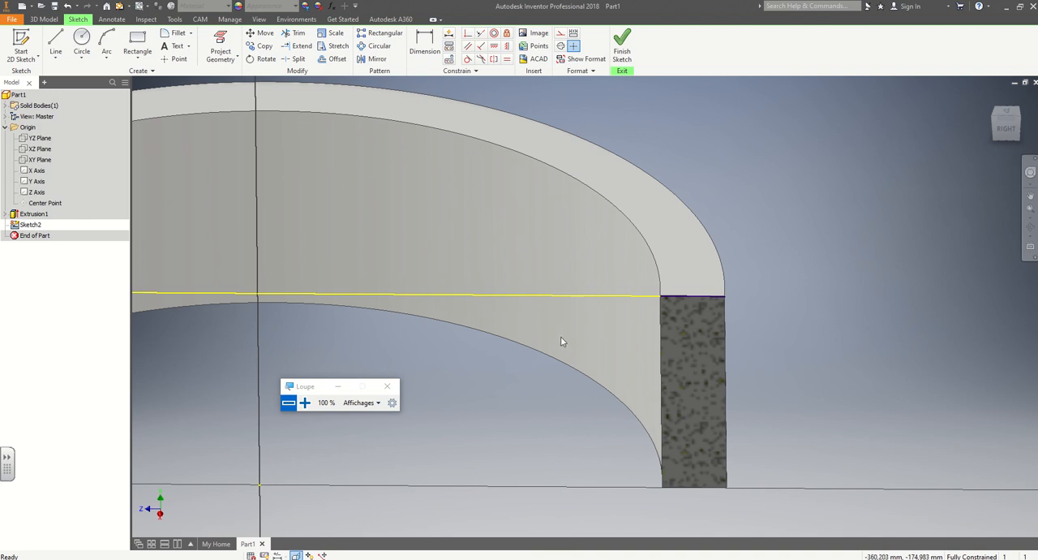
pyautogui.keyDown('shift'); pyautogui.moveTo(804, 331); pyautogui.dragTo(720, 311, button='middle'); pyautogui.keyUp('shift')
pyautogui.scroll(3, 720, 313)
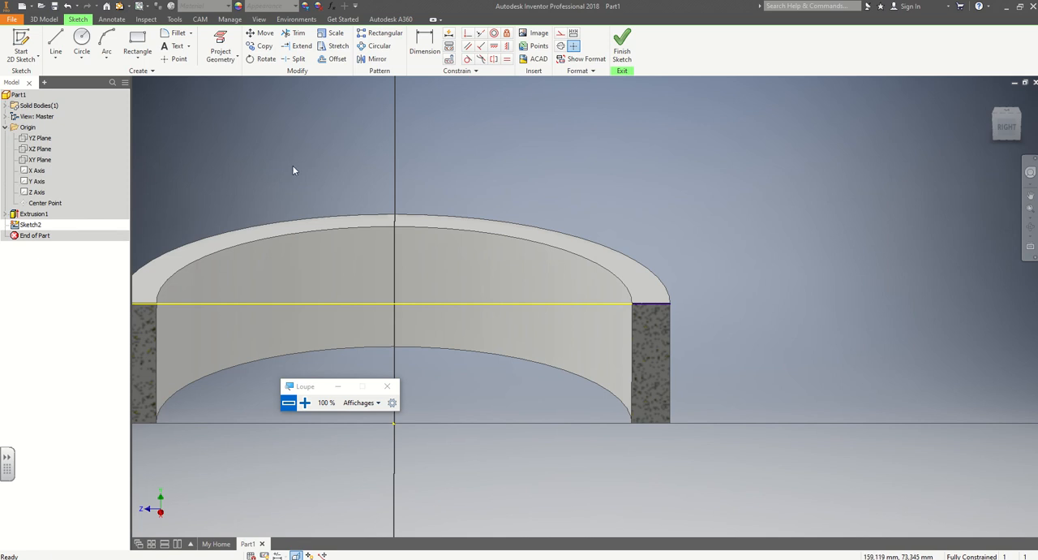
pyautogui.click(56, 60)
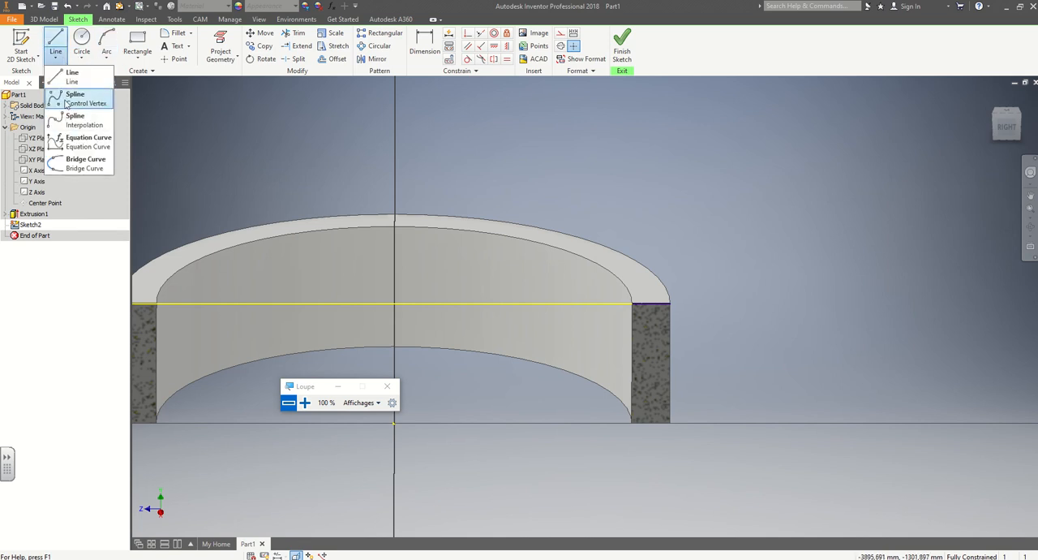
pyautogui.click(68, 103)
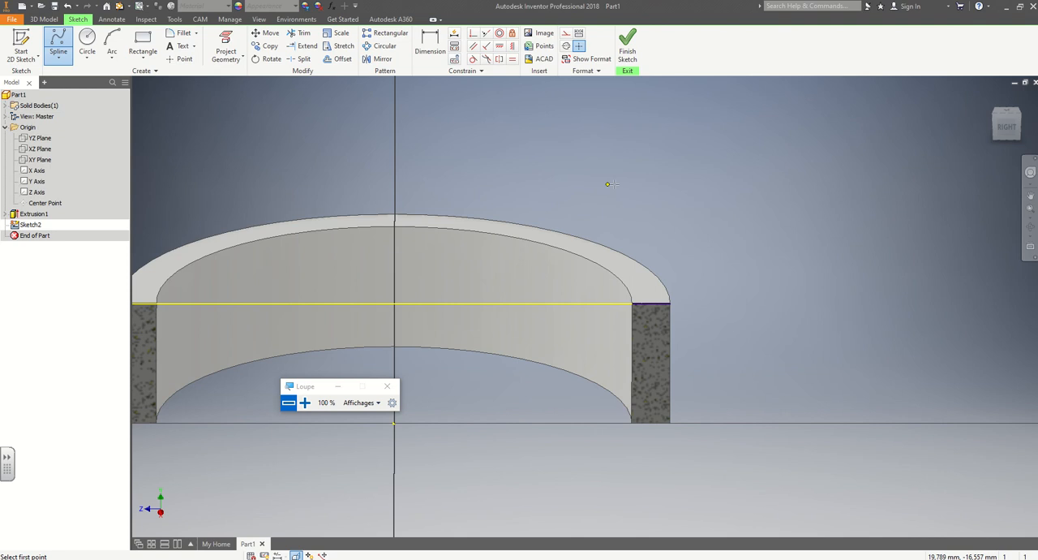
pyautogui.moveTo(643, 212); pyautogui.dragTo(673, 278, button='middle')
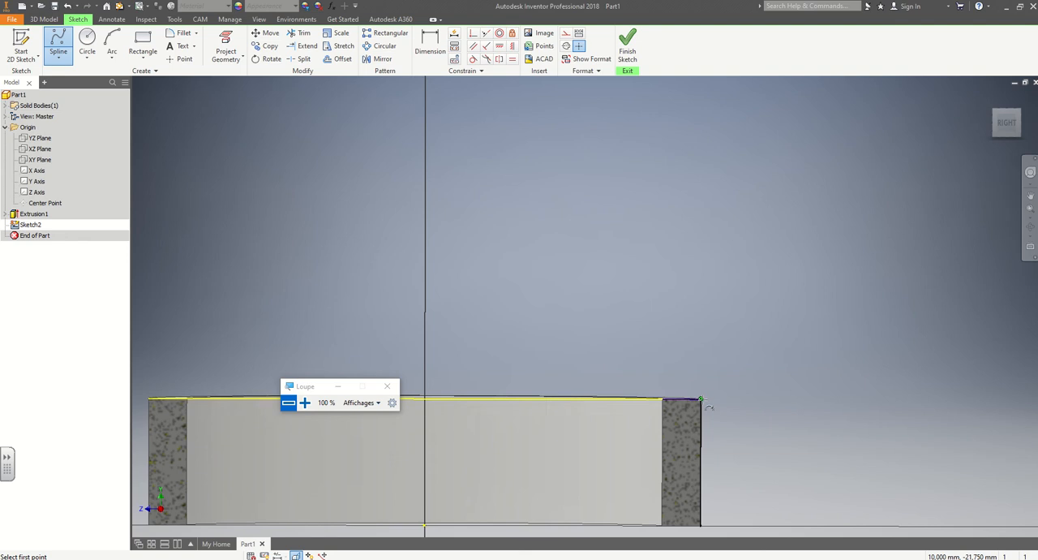
pyautogui.keyDown('shift'); pyautogui.moveTo(702, 399); pyautogui.dragTo(705, 412, button='middle'); pyautogui.keyUp('shift')
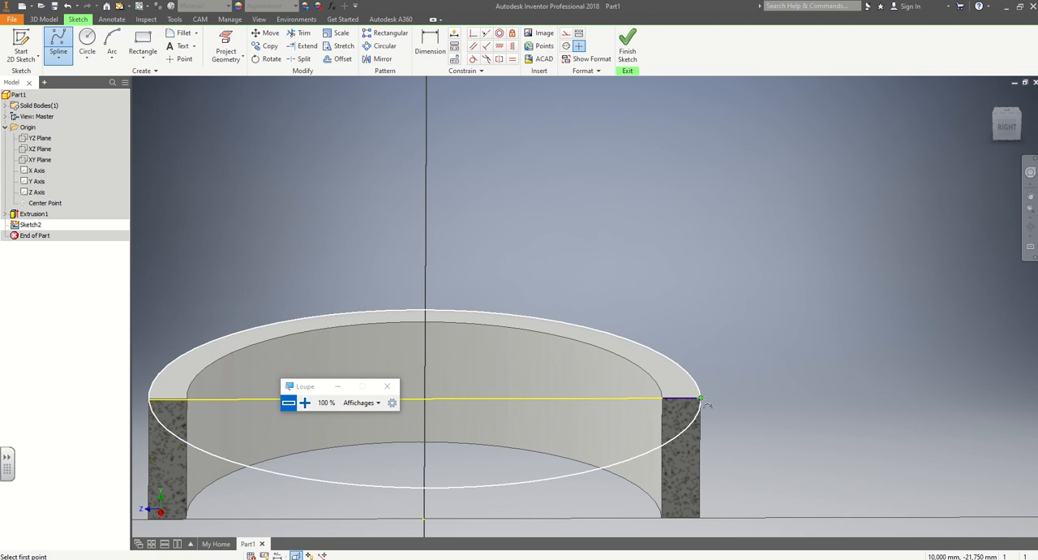
pyautogui.click(701, 398)
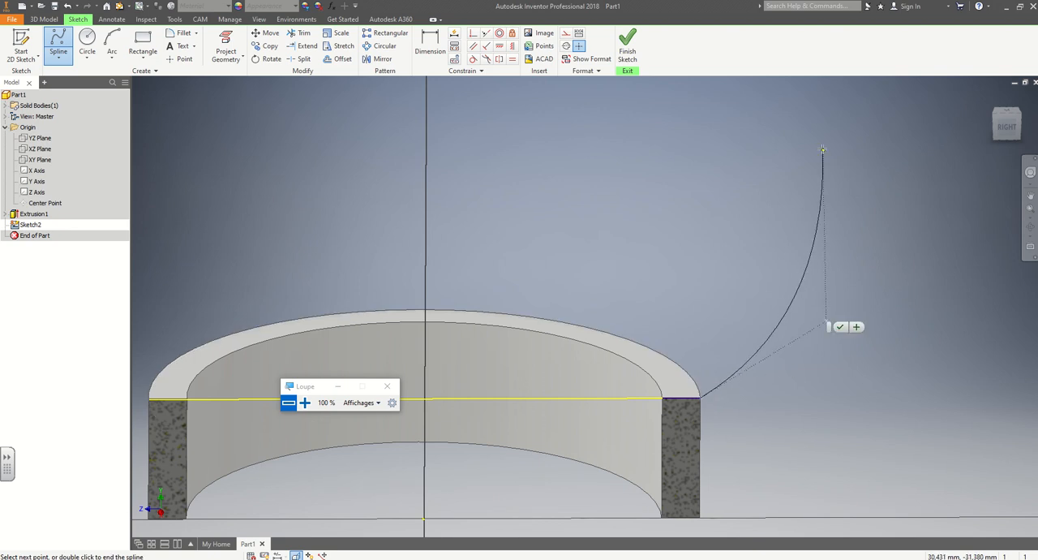
pyautogui.click(817, 141)
pyautogui.moveTo(788, 149); pyautogui.dragTo(767, 326, button='middle')
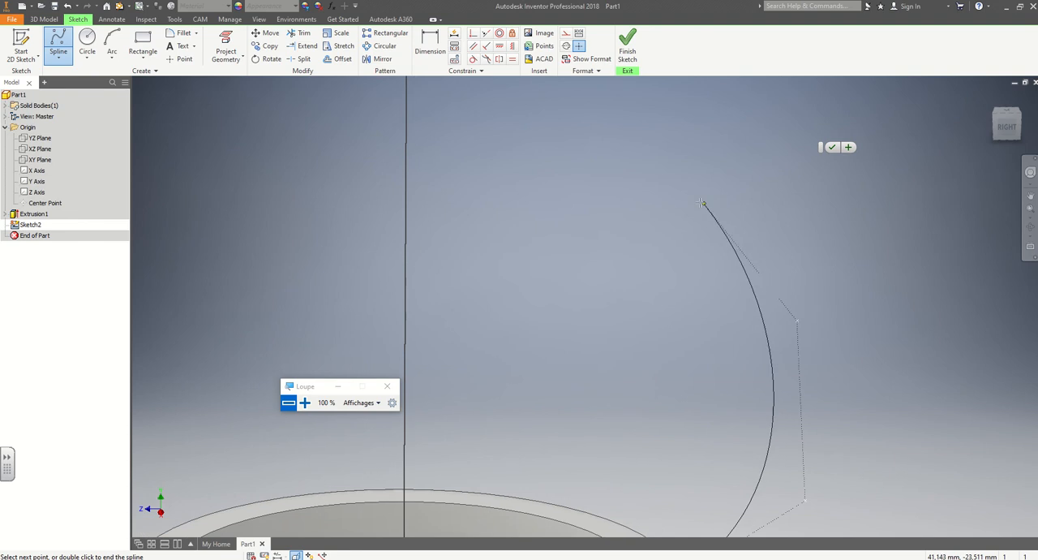
pyautogui.click(692, 201)
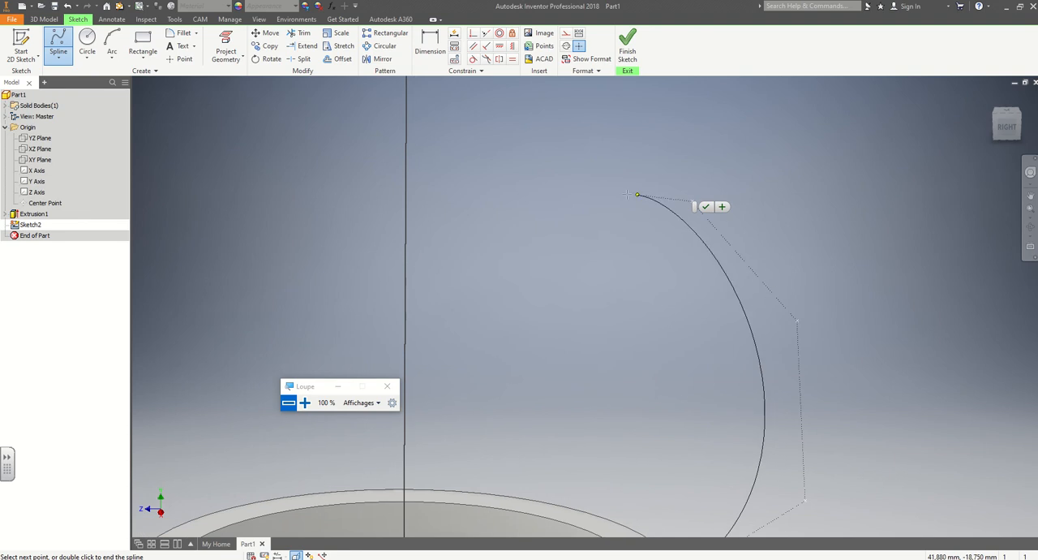
pyautogui.click(466, 266)
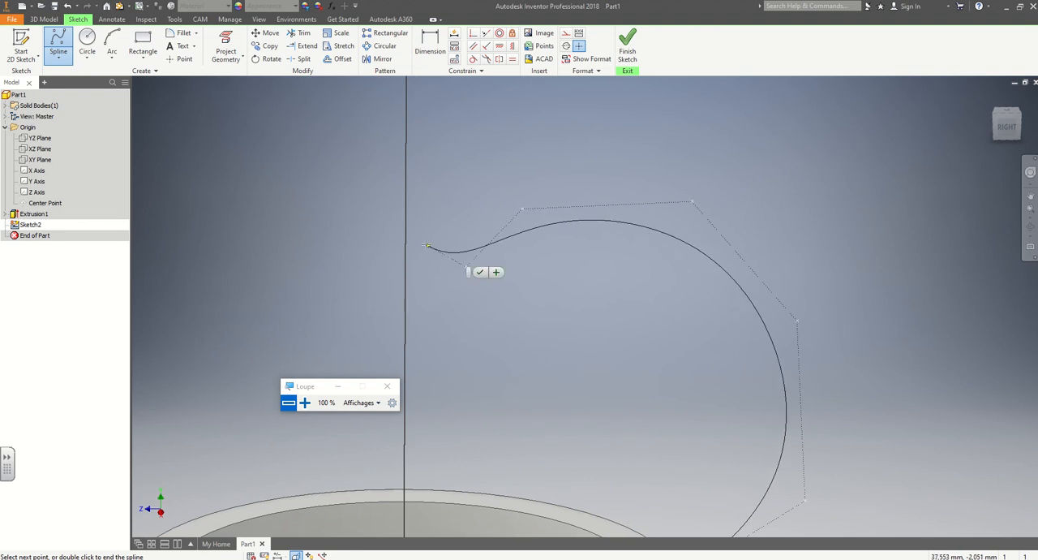
pyautogui.click(478, 273)
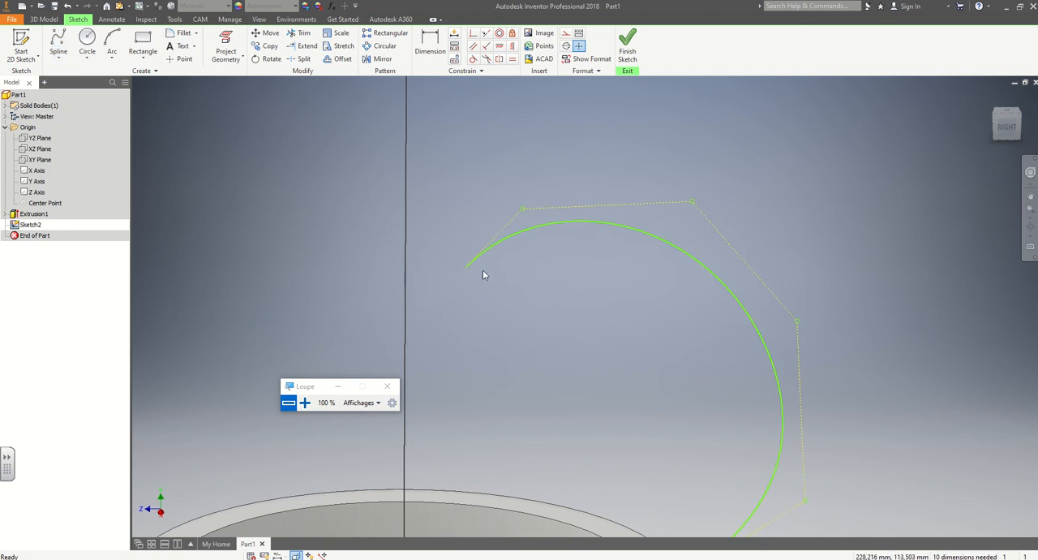
# Offset the spline and its connected short wall line 3 mm toward the inside of the curve.
pyautogui.moveTo(583, 365); pyautogui.dragTo(585, 293, button='middle')
pyautogui.scroll(2, 585, 297)
pyautogui.scroll(-5, 586, 297)
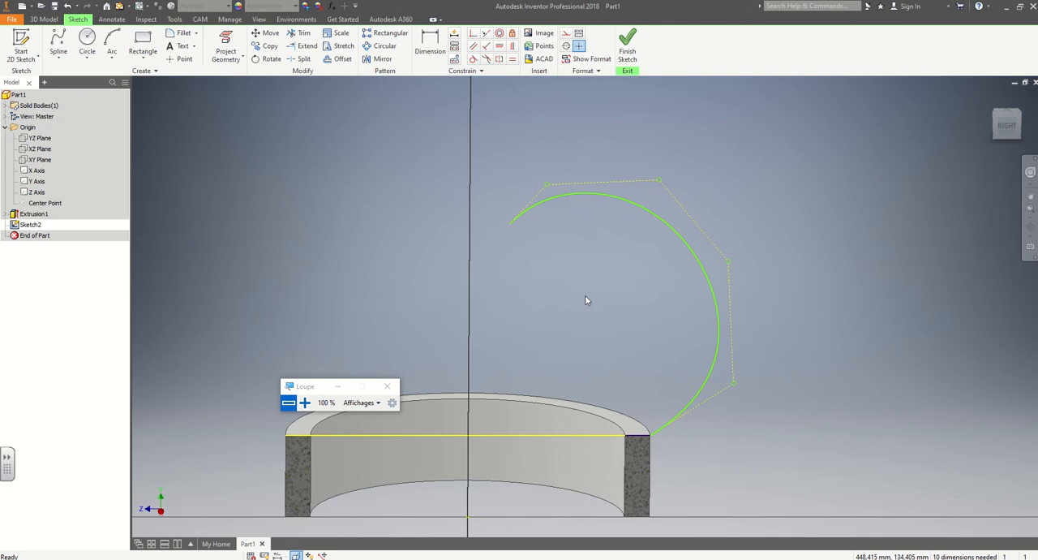
pyautogui.keyDown('shift'); pyautogui.moveTo(588, 286); pyautogui.dragTo(586, 290, button='middle'); pyautogui.keyUp('shift')
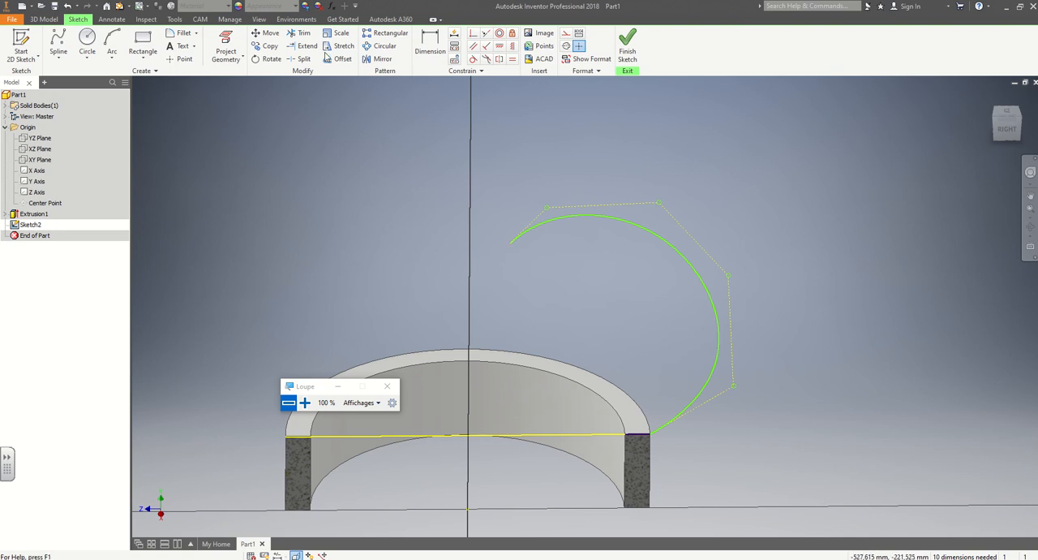
pyautogui.click(619, 220)
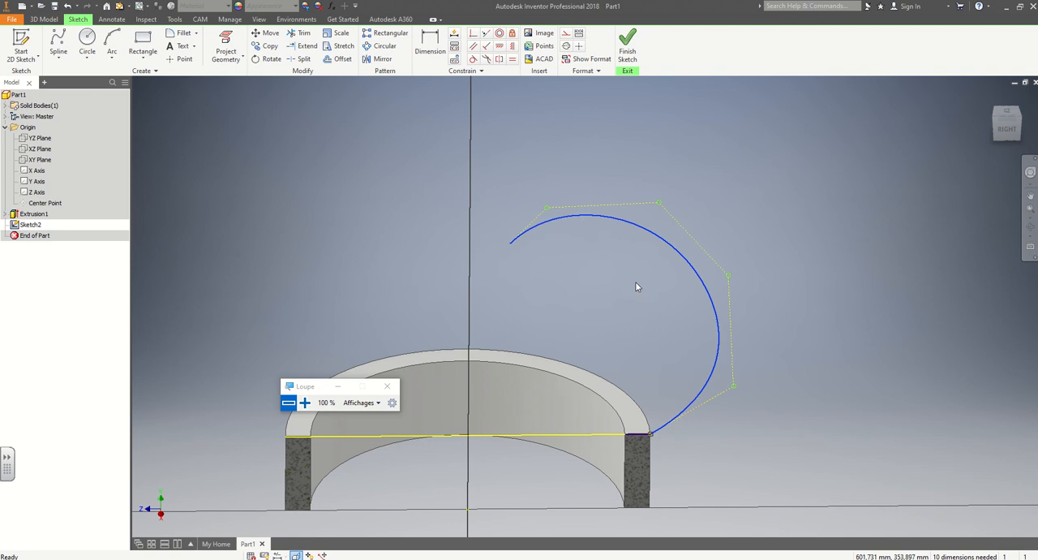
pyautogui.moveTo(635, 281)
pyautogui.keyDown('shift'); pyautogui.mouseDown(button='middle')
pyautogui.moveTo(638, 257)
pyautogui.moveTo(638, 274)
pyautogui.moveTo(645, 264)
pyautogui.mouseUp(button='middle'); pyautogui.keyUp('shift')
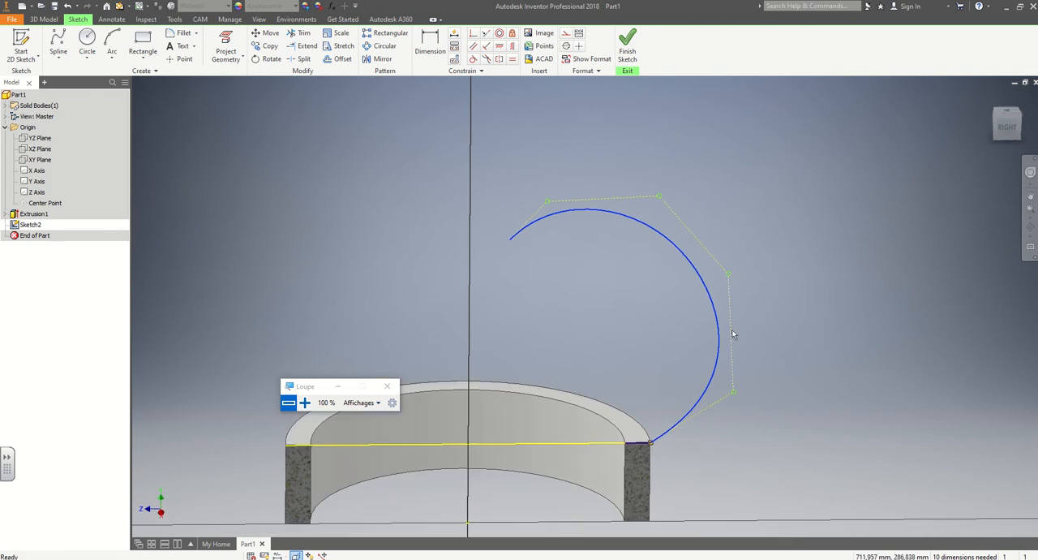
pyautogui.click(338, 60)
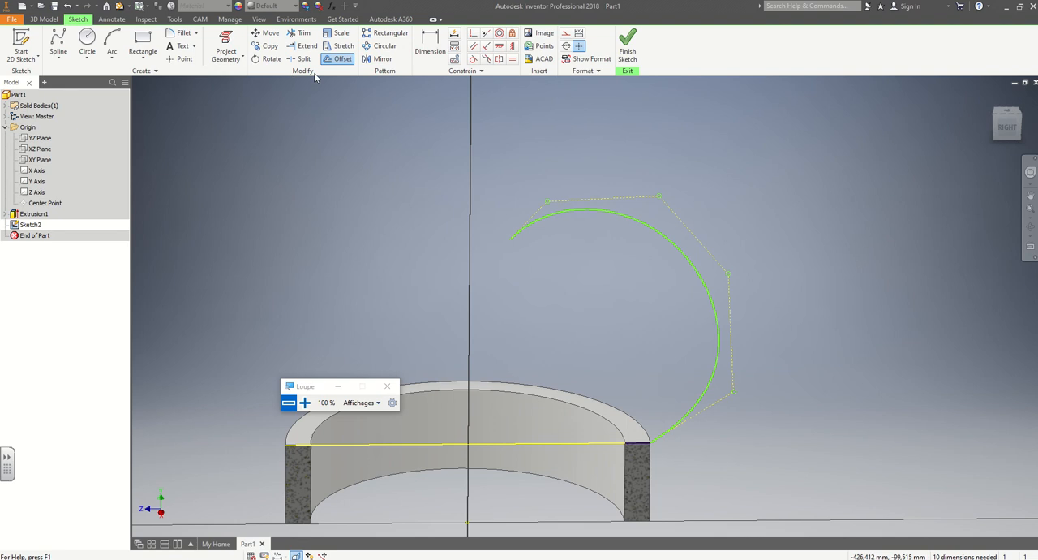
pyautogui.click(611, 213)
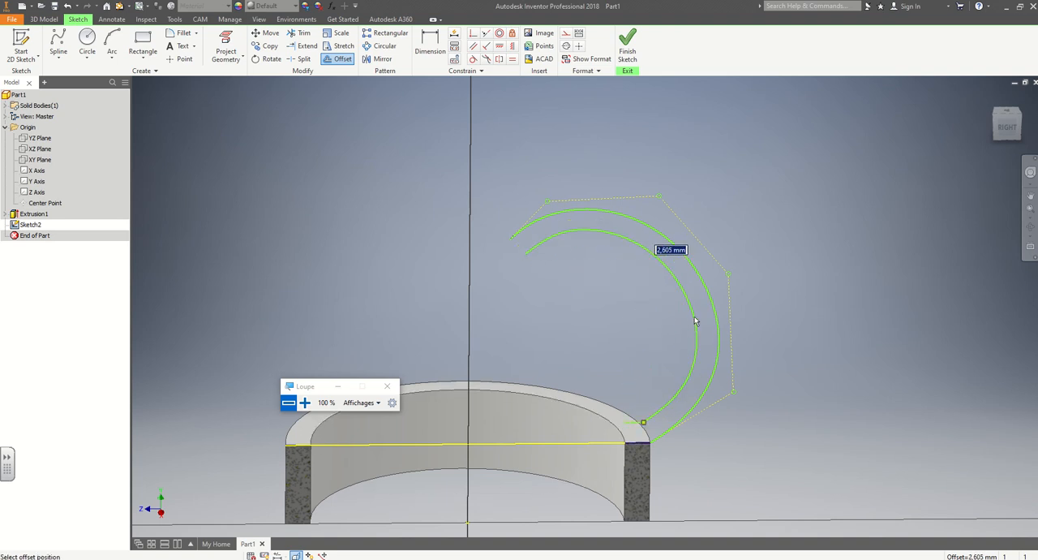
pyautogui.write('3')
pyautogui.press('Return')
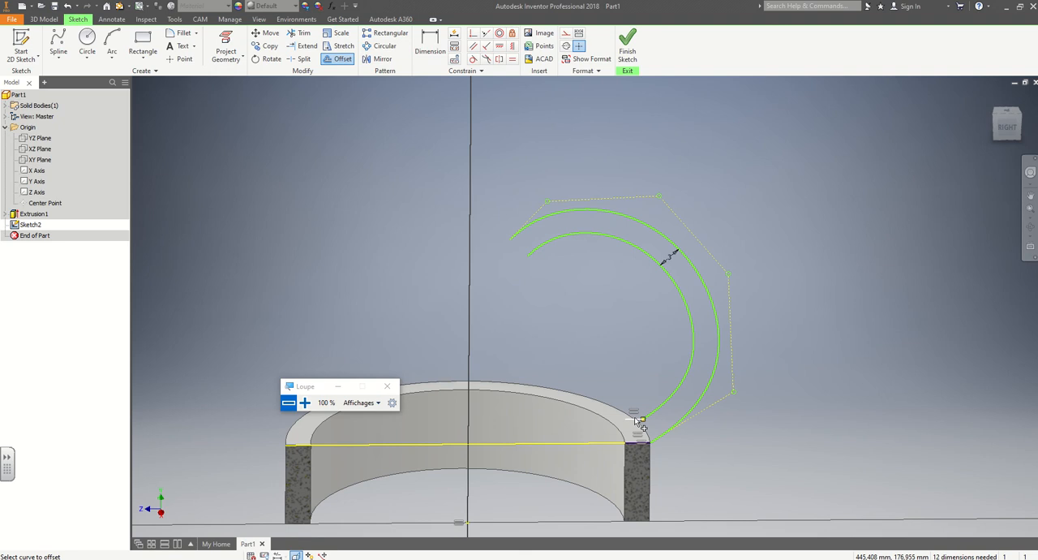
# Close the rib profile with one line joining the upper spline ends and another joining the inner ends of the two short lines.
pyautogui.click(66, 61)
pyautogui.click(80, 76)
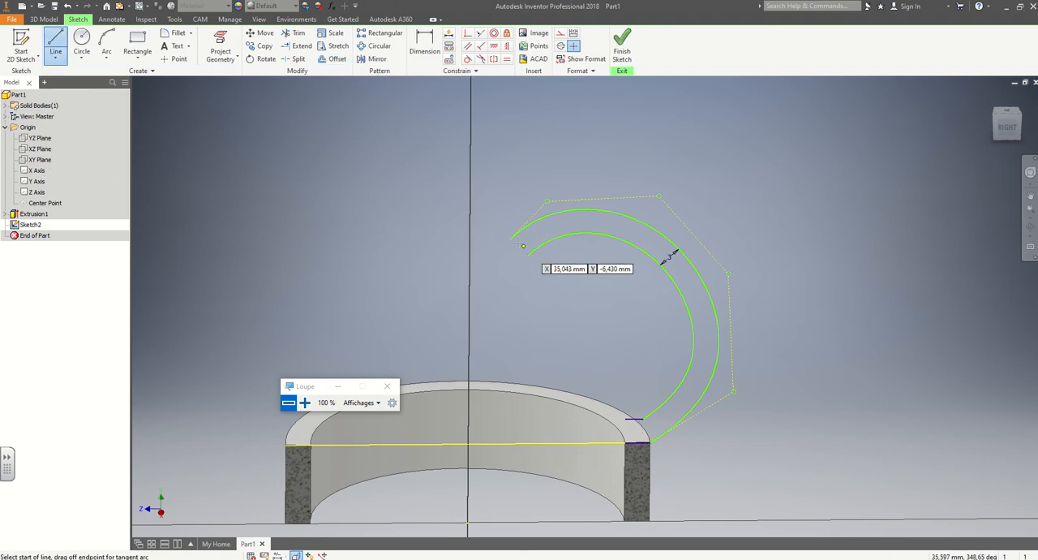
pyautogui.click(527, 255)
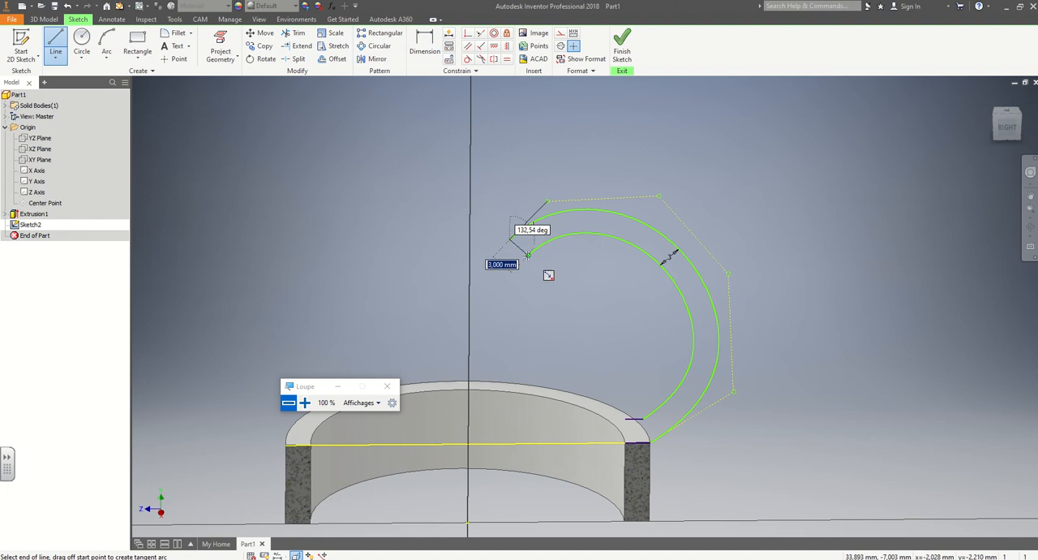
pyautogui.press('Return')
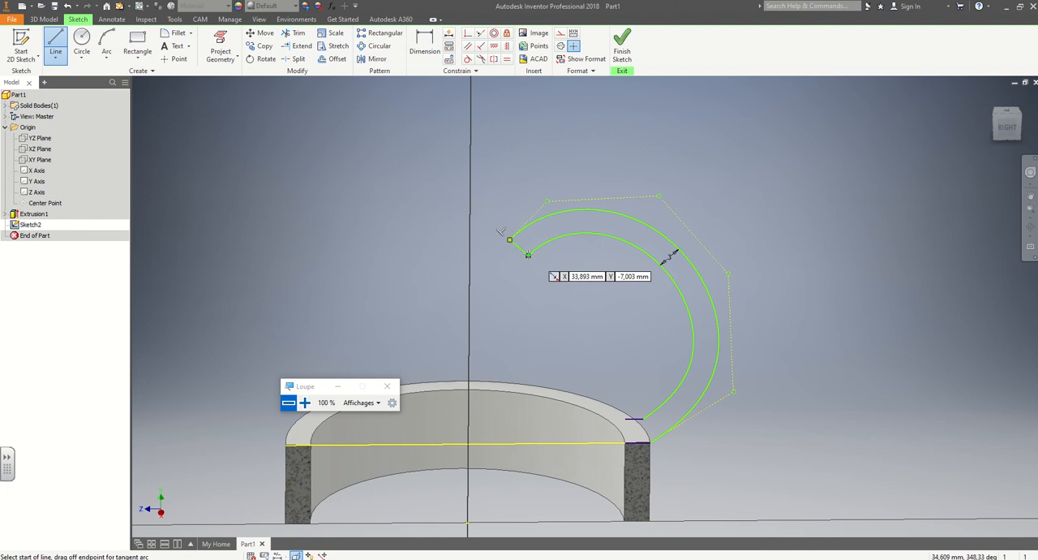
pyautogui.click(626, 443)
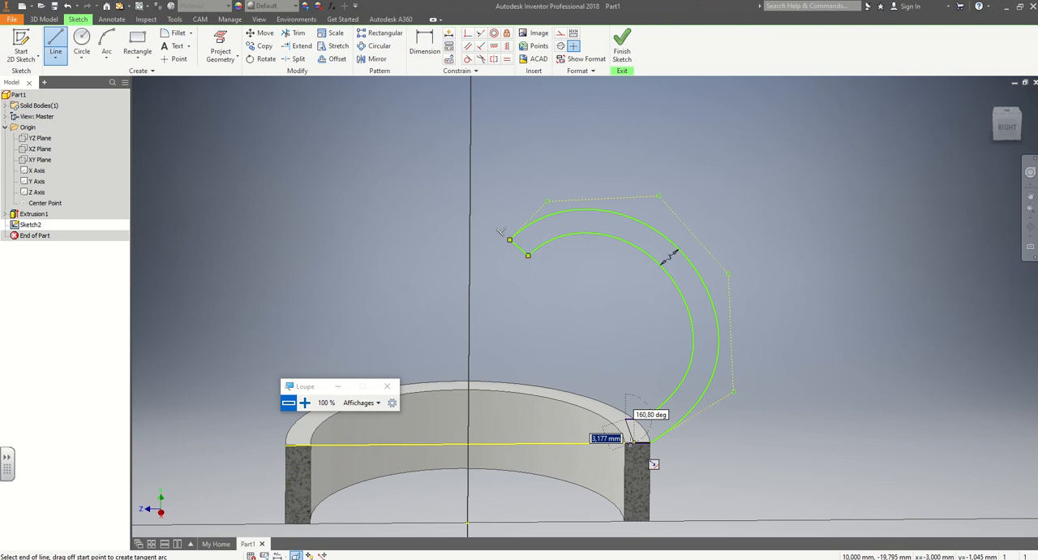
pyautogui.press('Return')
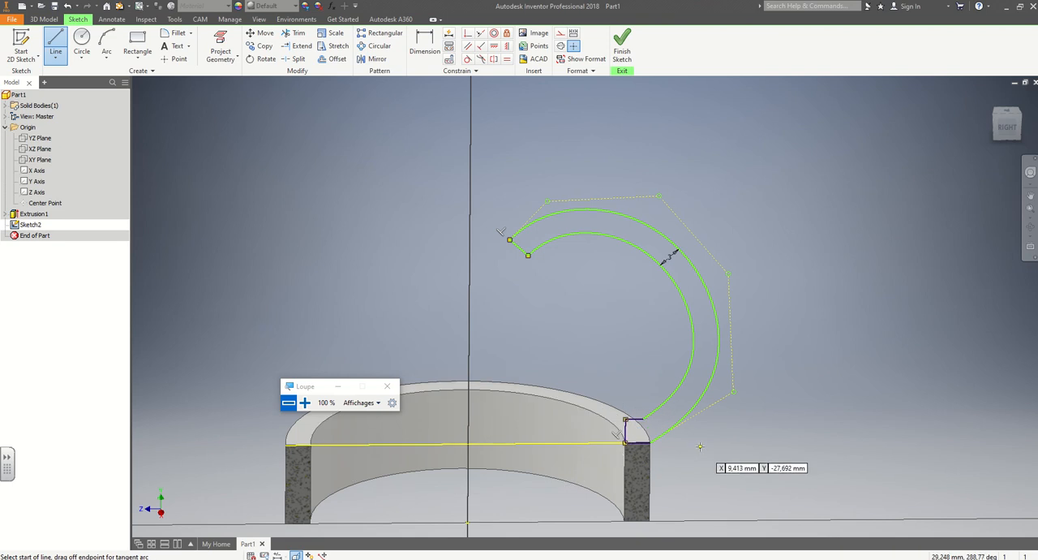
pyautogui.press('Escape')
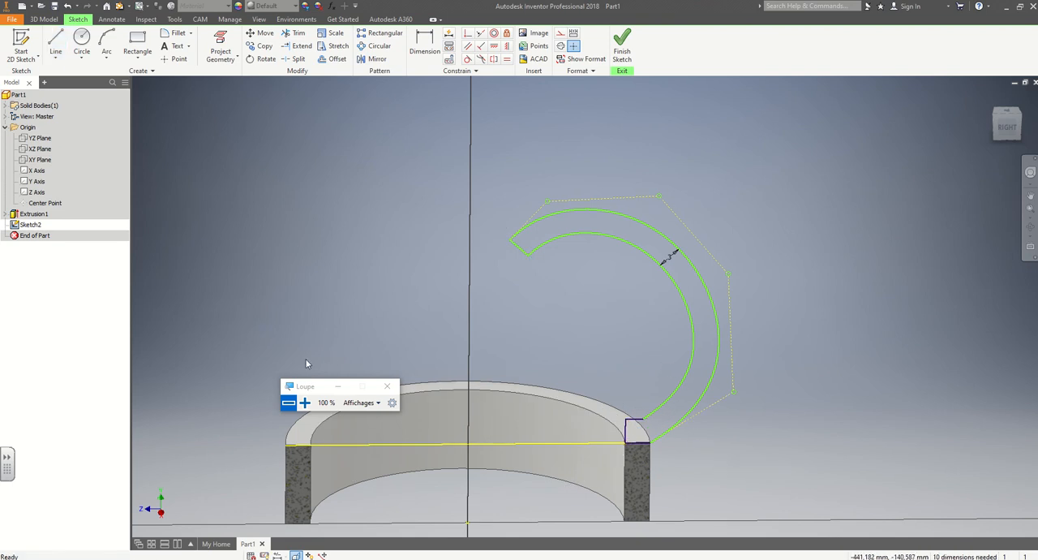
# Finish the sketch and set up a Revolve of the closed rib profile around the Y axis.
pyautogui.moveTo(307, 386); pyautogui.dragTo(31, 419)
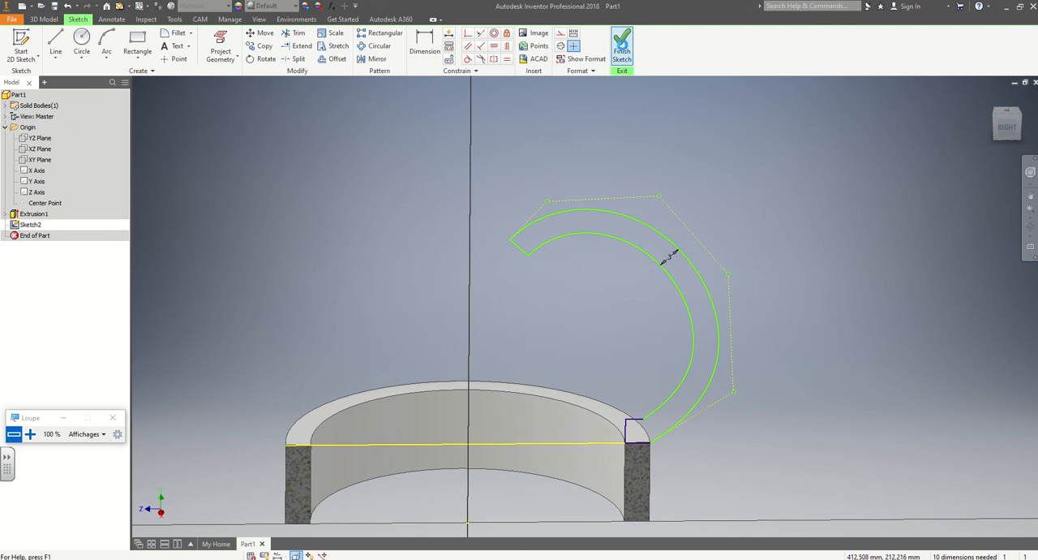
pyautogui.click(622, 44)
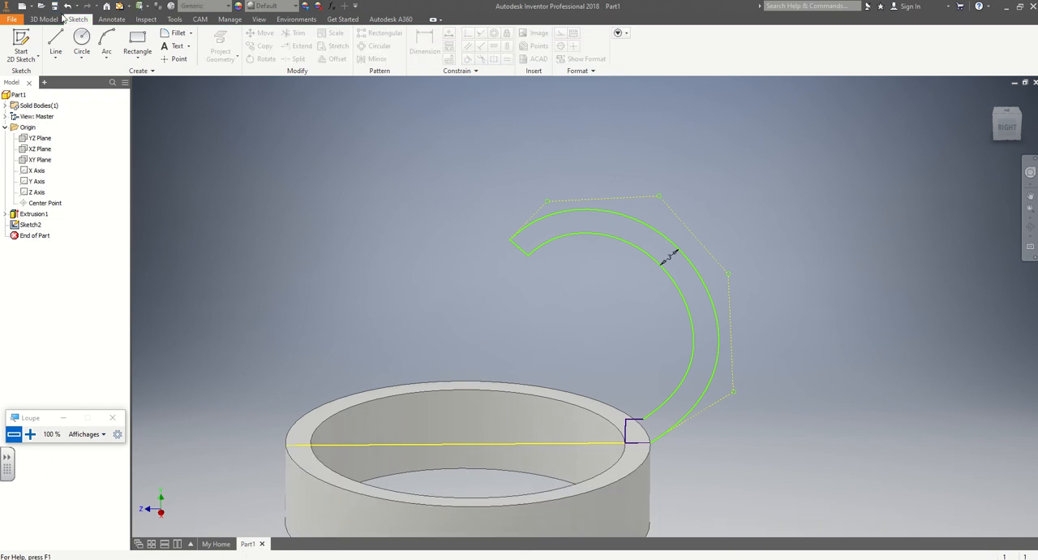
pyautogui.click(61, 18)
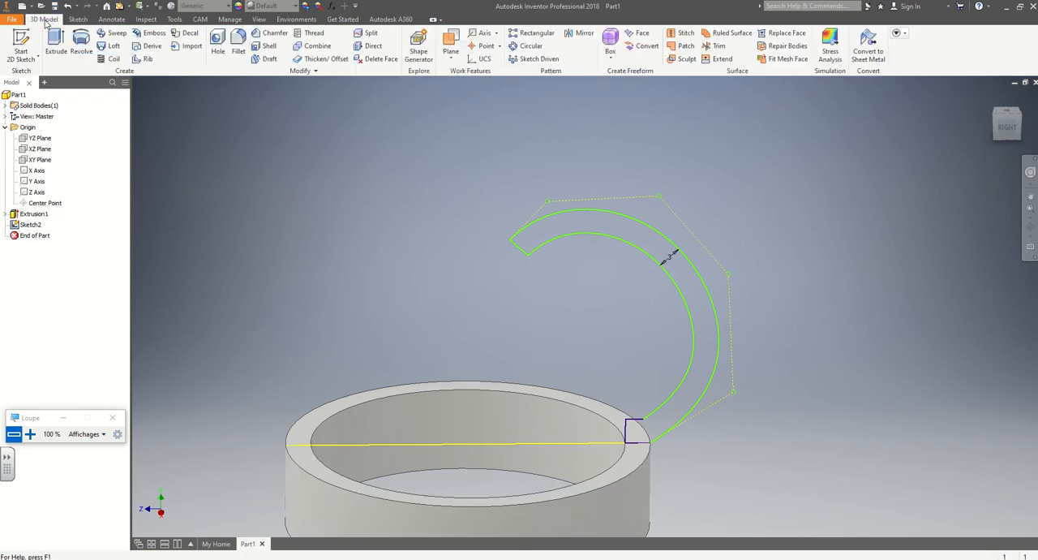
pyautogui.click(79, 45)
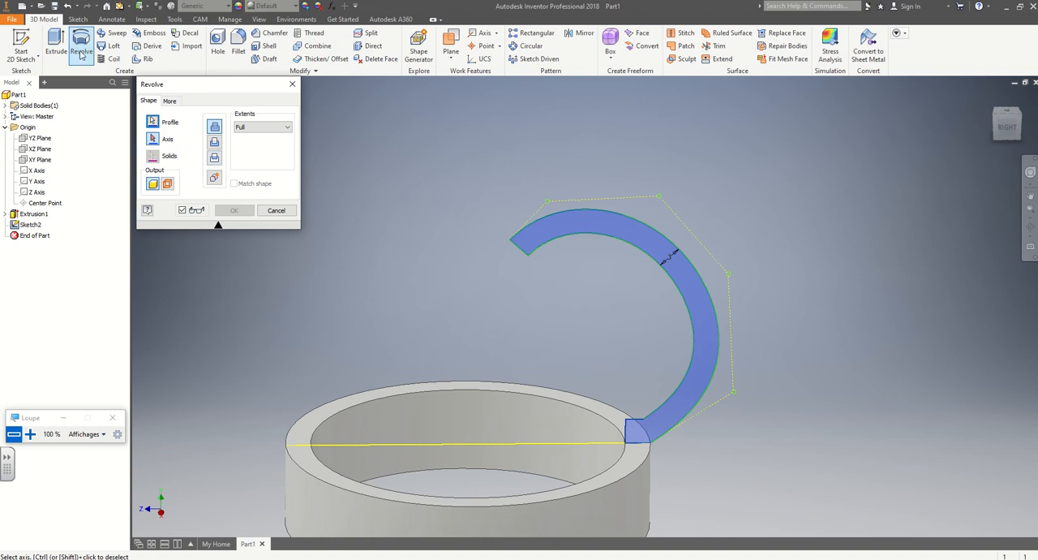
pyautogui.moveTo(158, 87); pyautogui.dragTo(194, 153)
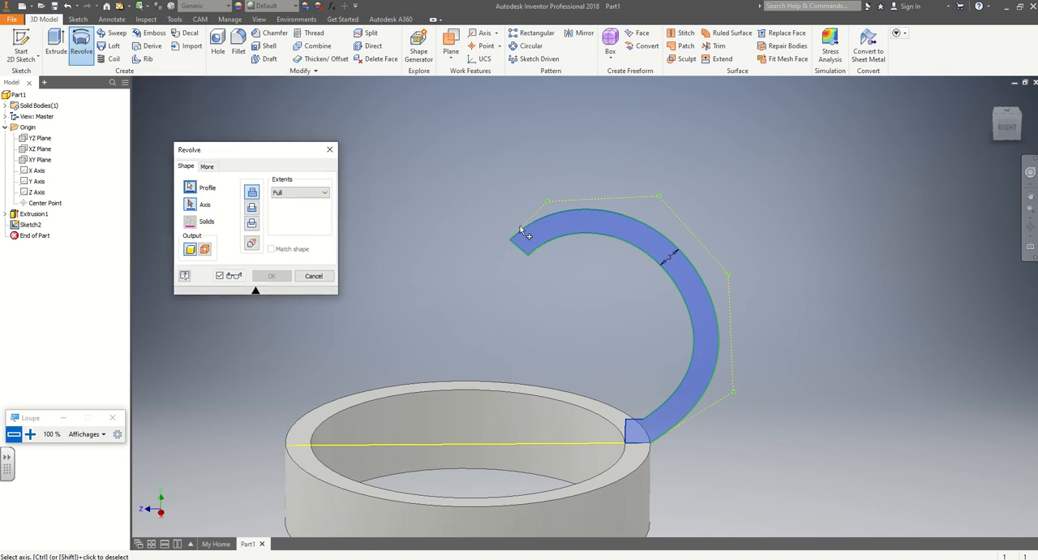
pyautogui.moveTo(545, 286); pyautogui.dragTo(398, 235, button='middle')
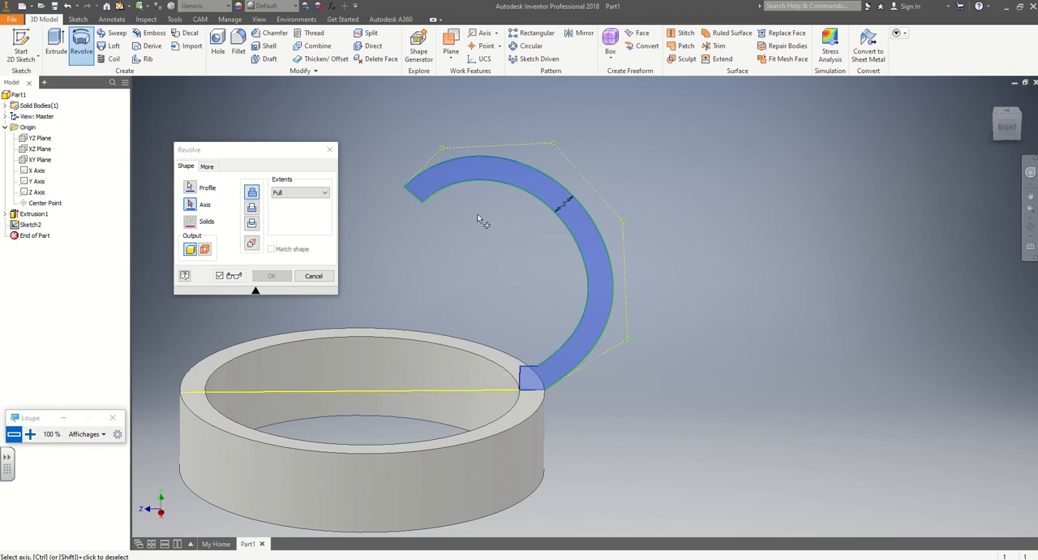
pyautogui.click(189, 205)
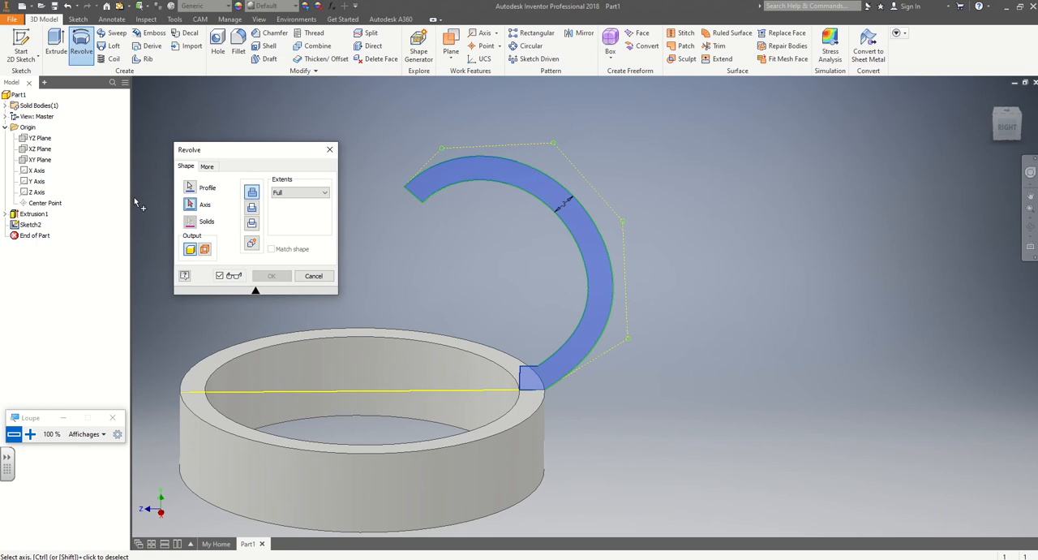
pyautogui.click(36, 182)
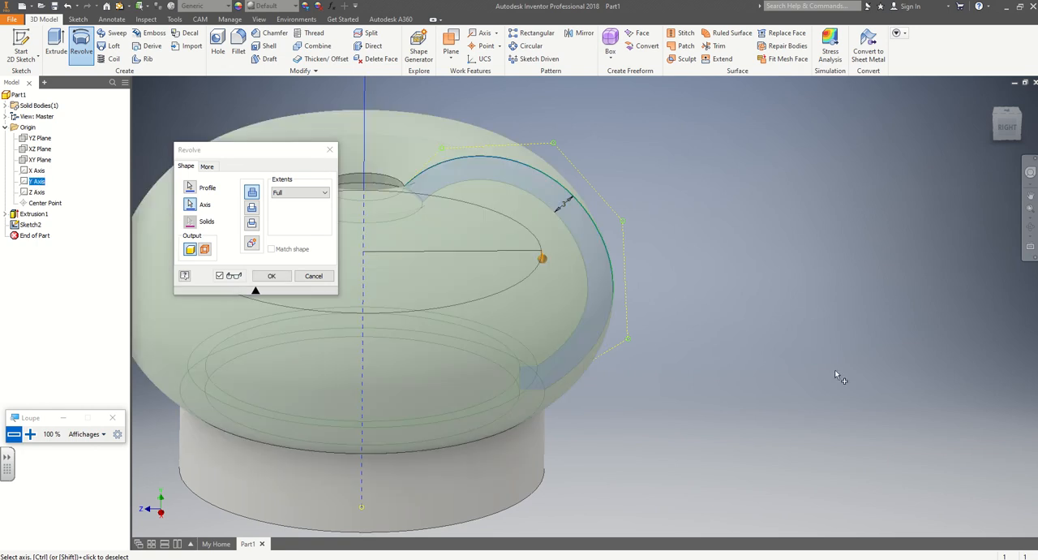
# Limit the Revolve of the rib profile to an angle of 19.7 degrees and create the rib.
pyautogui.moveTo(720, 399)
pyautogui.mouseDown(button='middle')
pyautogui.moveTo(924, 396)
pyautogui.moveTo(777, 388)
pyautogui.mouseUp(button='middle')
pyautogui.scroll(4, 807, 396)
pyautogui.scroll(-5, 782, 390)
pyautogui.scroll(5, 783, 391)
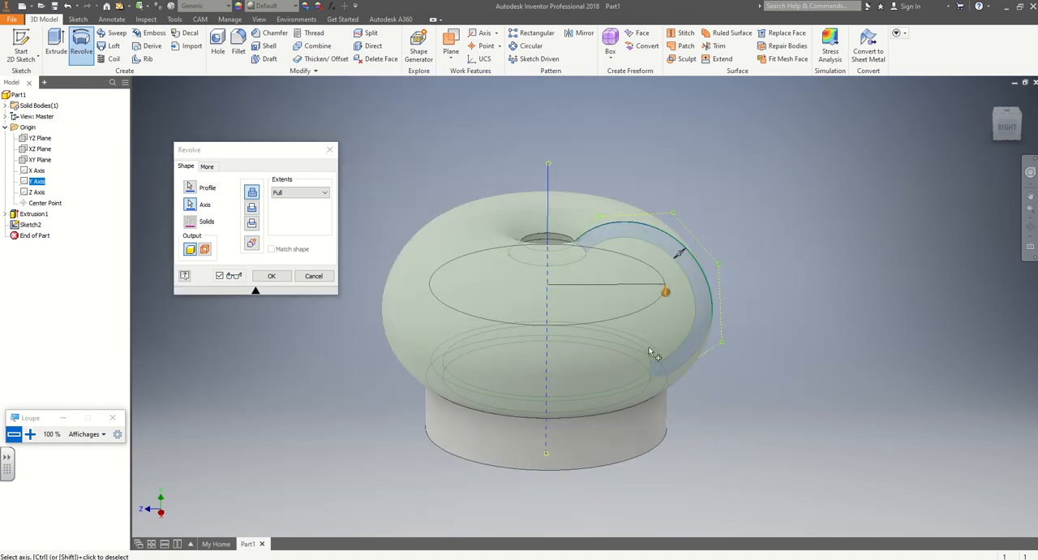
pyautogui.keyDown('shift'); pyautogui.moveTo(738, 308); pyautogui.dragTo(718, 292, button='middle'); pyautogui.keyUp('shift')
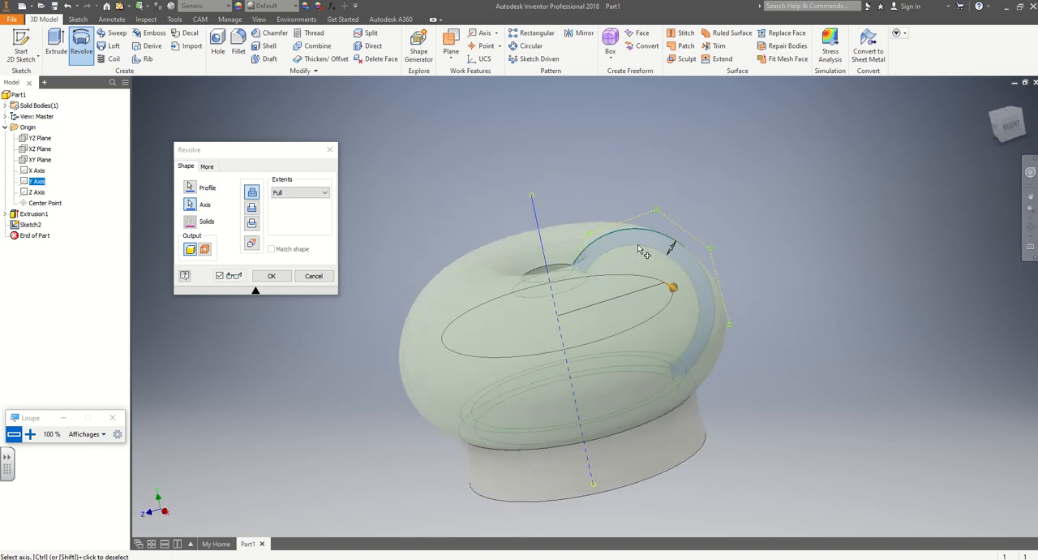
pyautogui.click(288, 196)
pyautogui.click(284, 212)
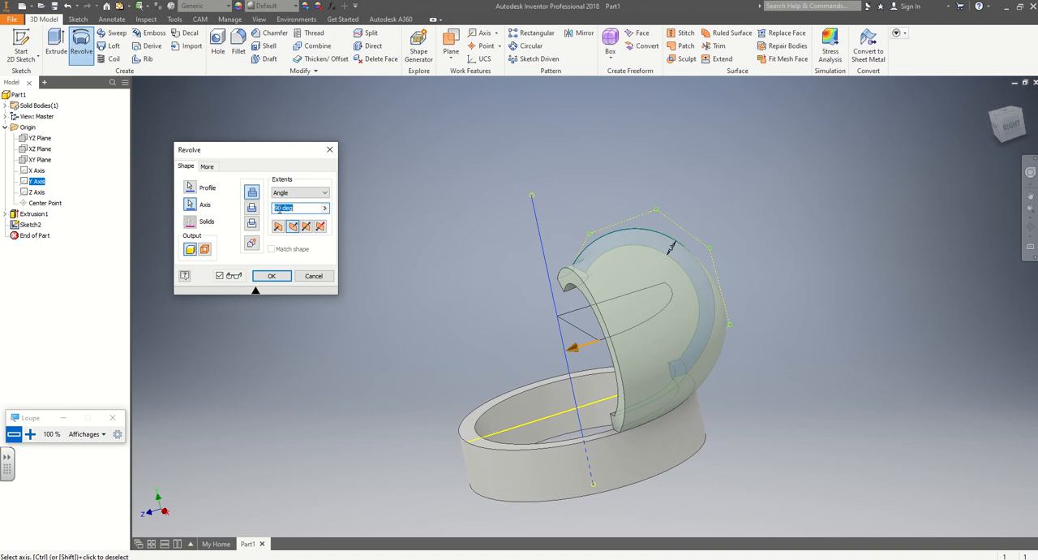
pyautogui.doubleClick(279, 209)
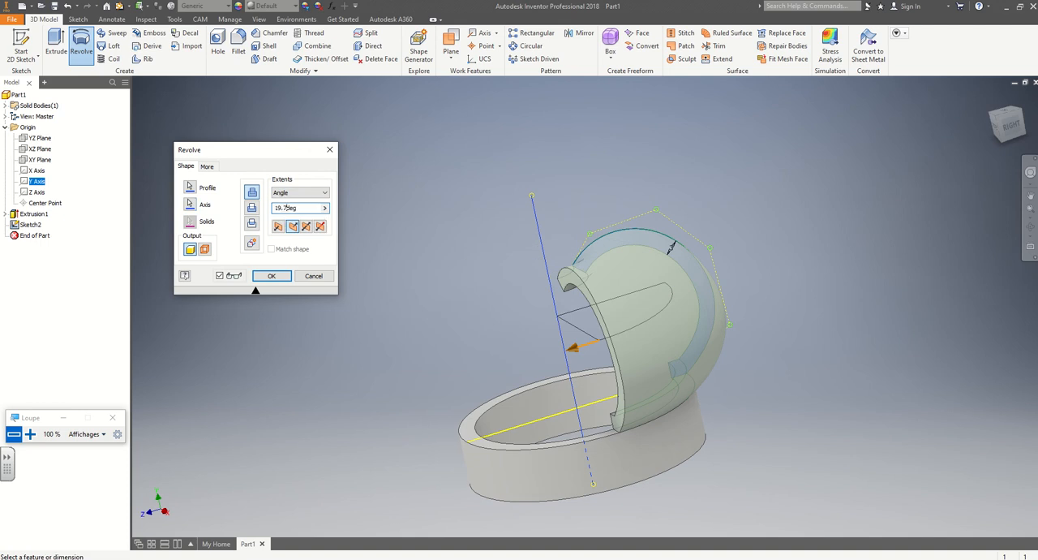
pyautogui.press('Return')
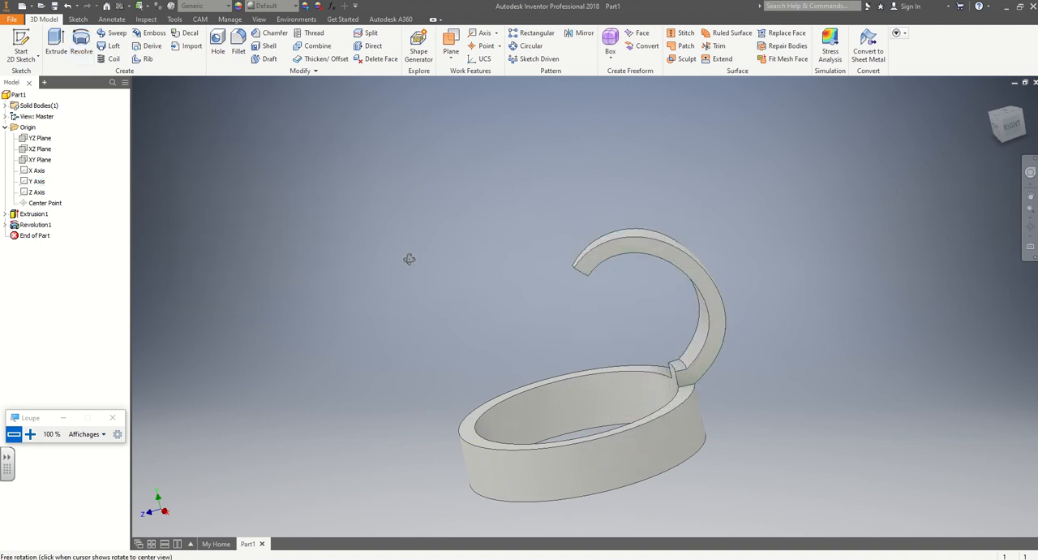
# Edit the revolved rib and set its revolve angle to 20 degrees.
pyautogui.moveTo(408, 258)
pyautogui.keyDown('shift'); pyautogui.mouseDown(button='middle')
pyautogui.moveTo(515, 252)
pyautogui.moveTo(410, 250)
pyautogui.mouseUp(button='middle'); pyautogui.keyUp('shift')
pyautogui.moveTo(810, 323); pyautogui.dragTo(666, 255, button='middle')
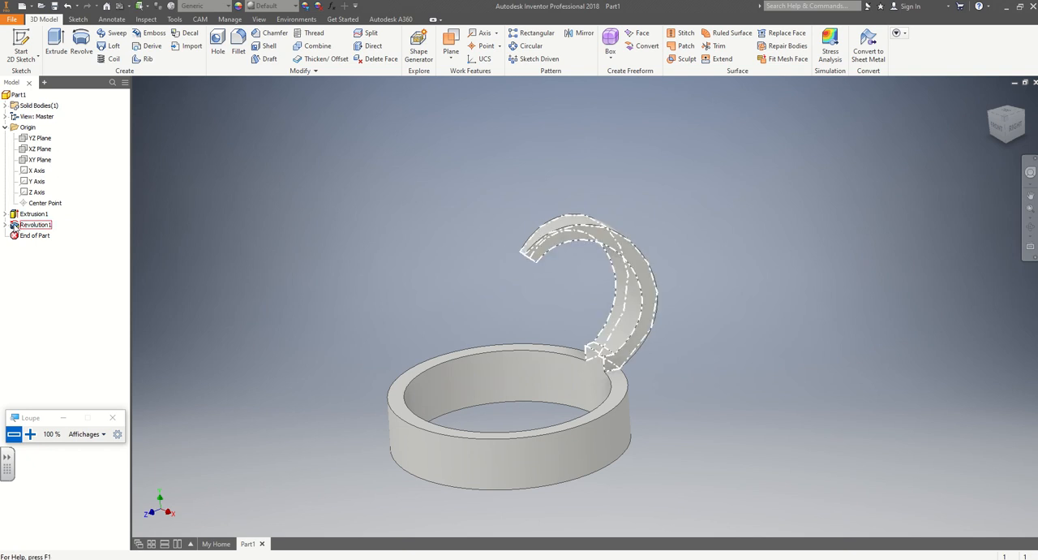
pyautogui.doubleClick(14, 225)
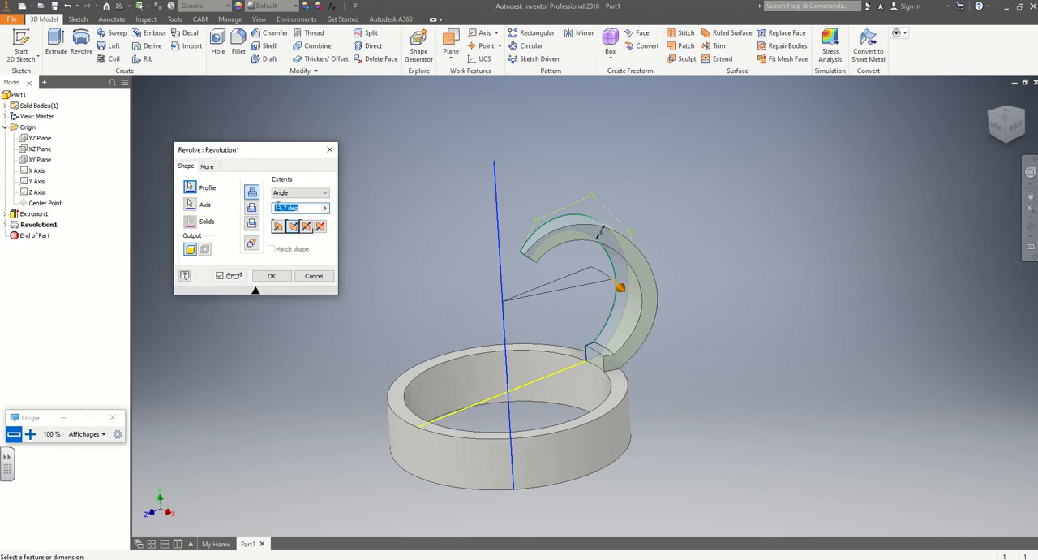
pyautogui.write('20')
pyautogui.press('Return')
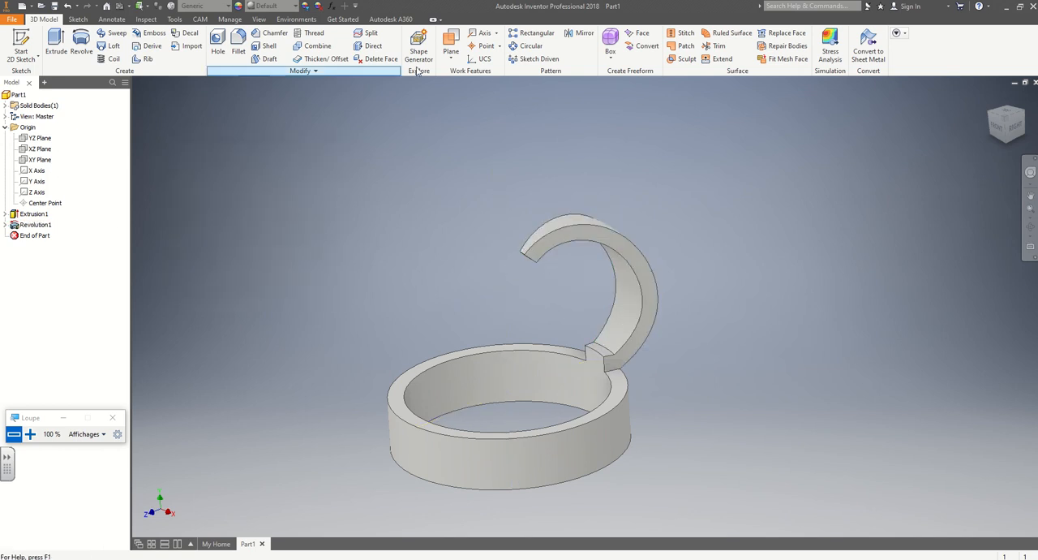
# Create a circular pattern of the revolved rib around the Y axis with 18 occurrences over 360 degrees.
pyautogui.click(529, 45)
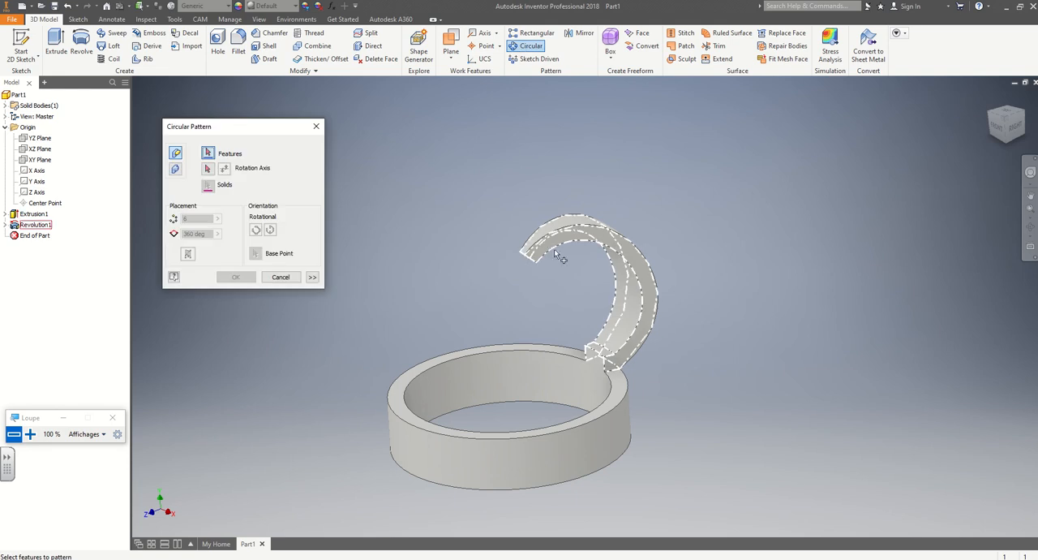
pyautogui.click(34, 224)
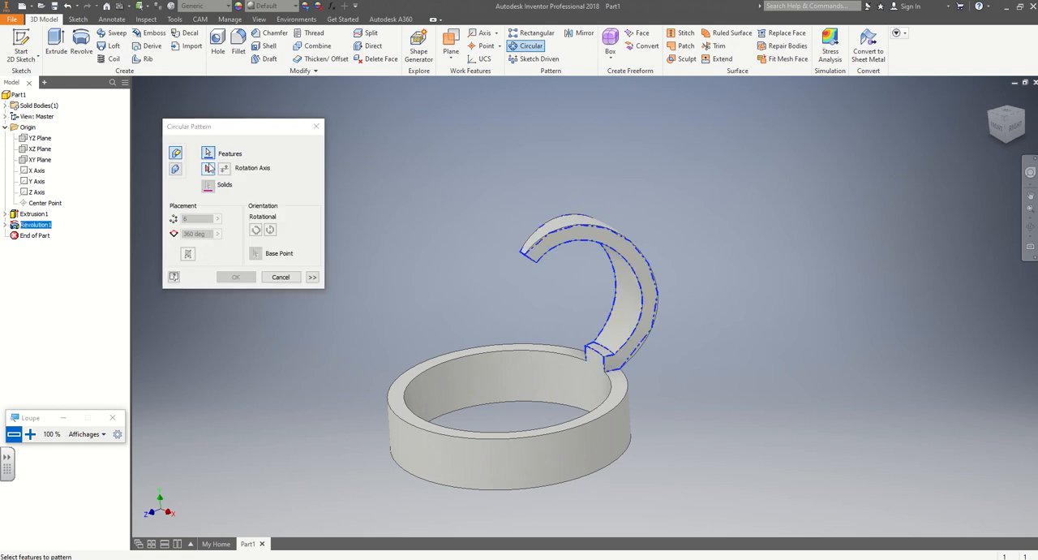
pyautogui.click(208, 167)
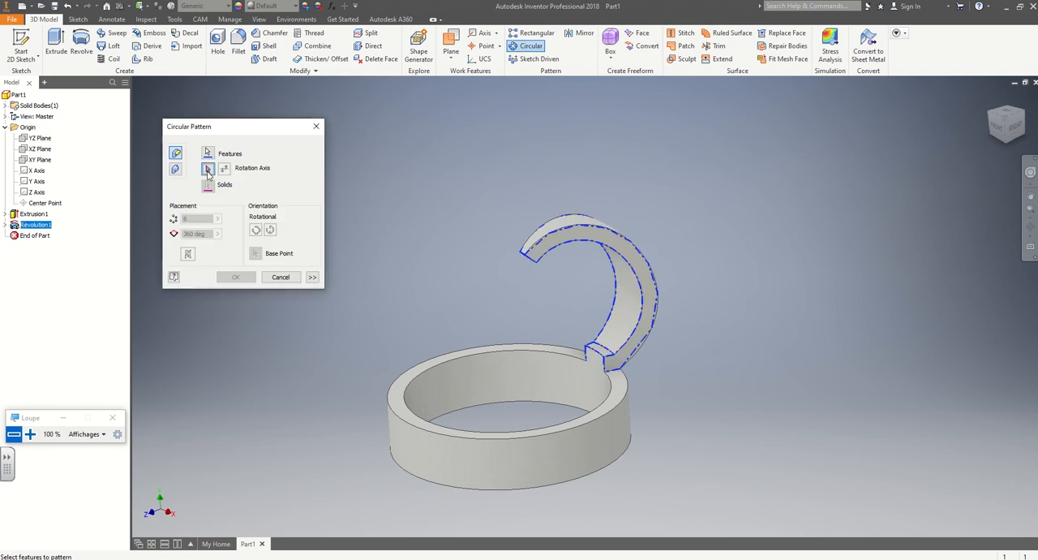
pyautogui.click(33, 181)
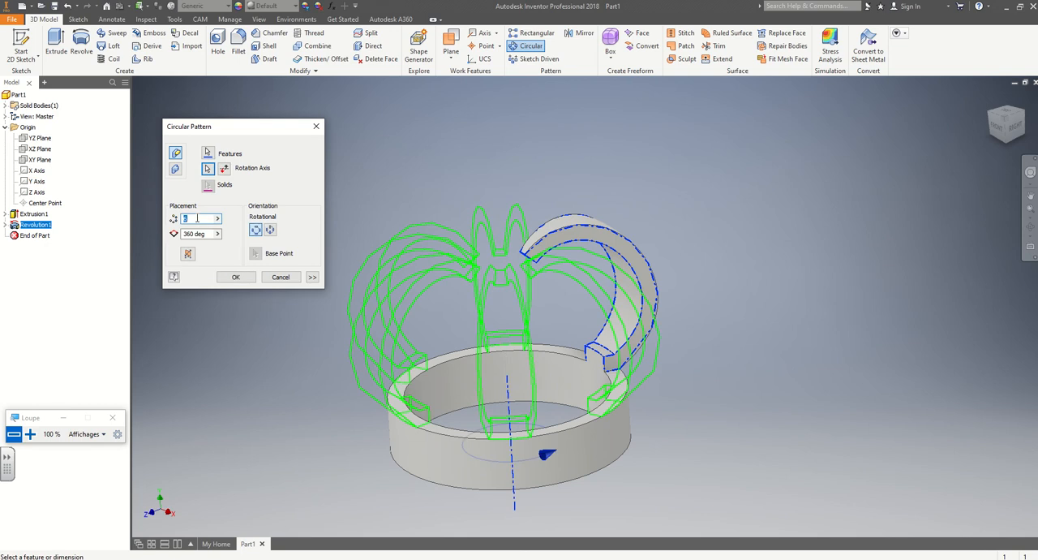
pyautogui.write('18')
pyautogui.press('Return')
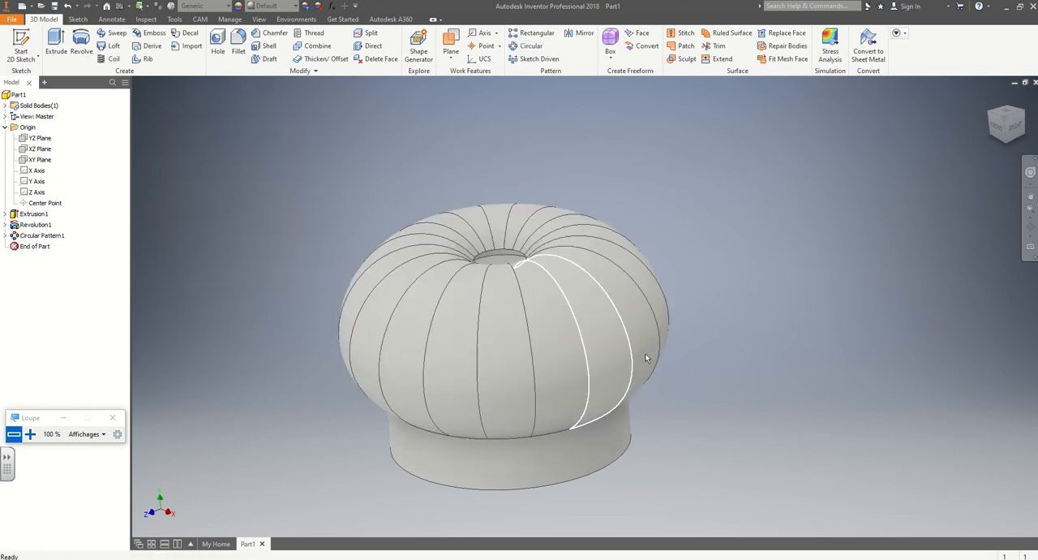
pyautogui.keyDown('shift'); pyautogui.moveTo(646, 357); pyautogui.dragTo(742, 364, button='middle'); pyautogui.keyUp('shift')
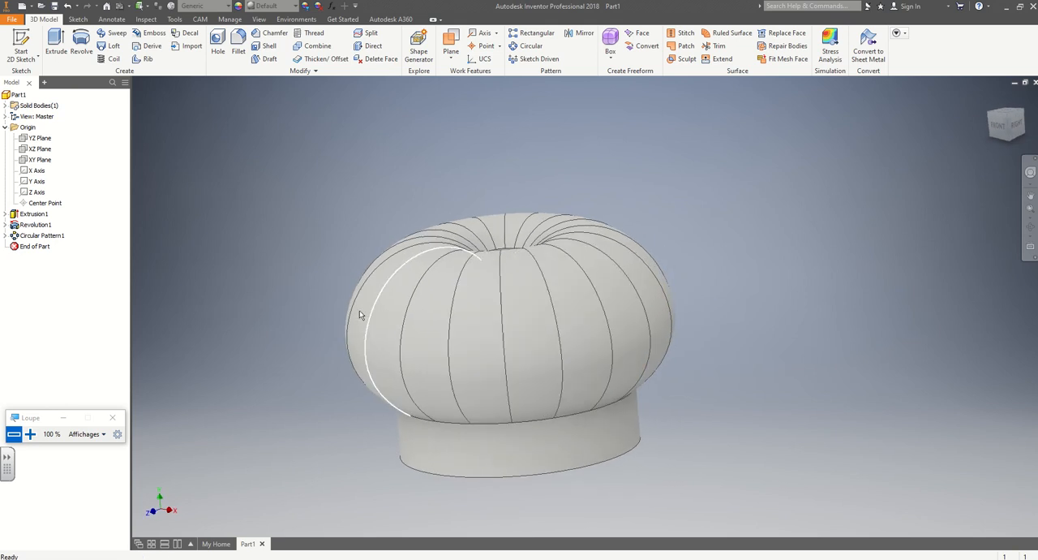
pyautogui.keyDown('shift'); pyautogui.moveTo(276, 308); pyautogui.dragTo(302, 319, button='middle'); pyautogui.keyUp('shift')
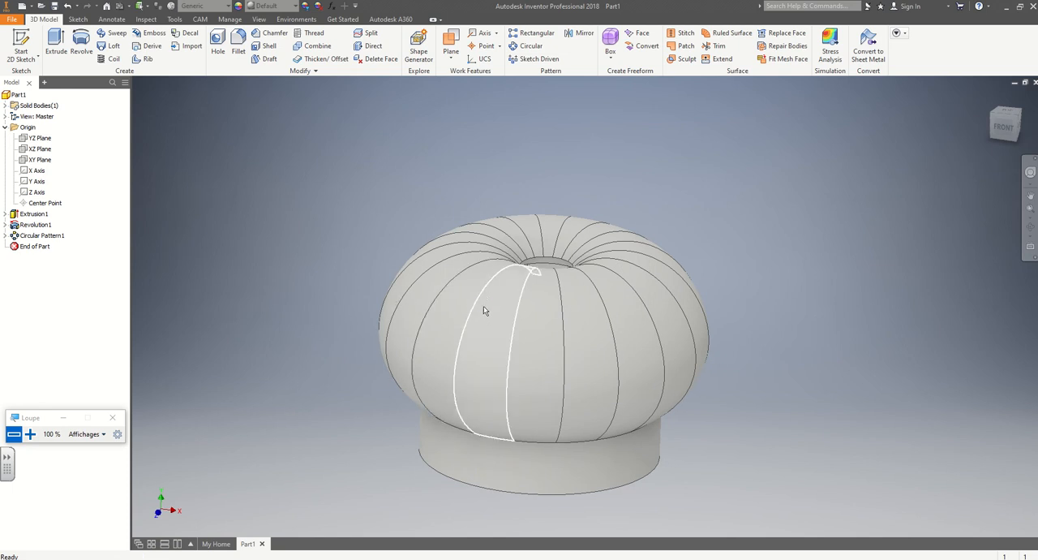
pyautogui.scroll(3, 483, 311)
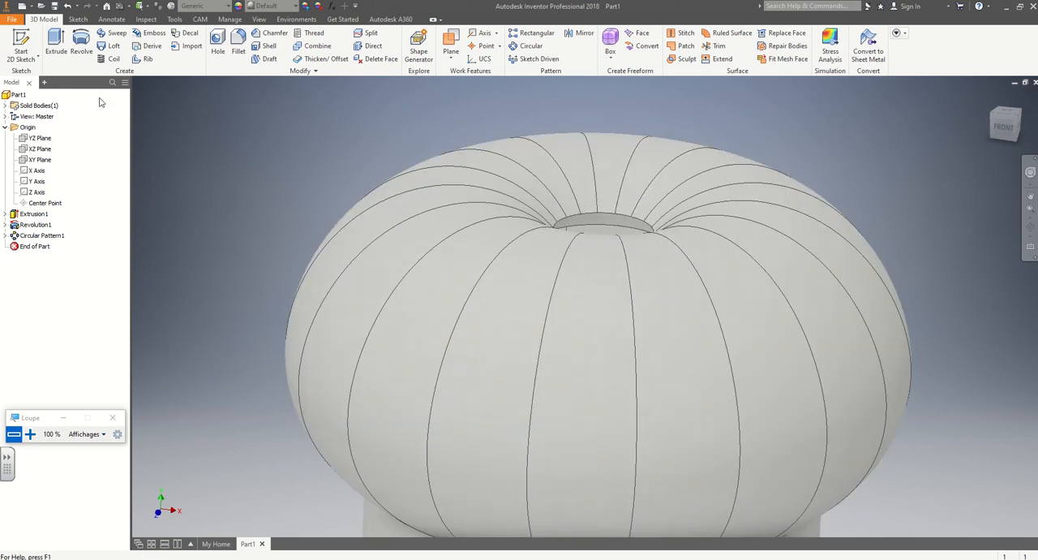
pyautogui.click(5, 226)
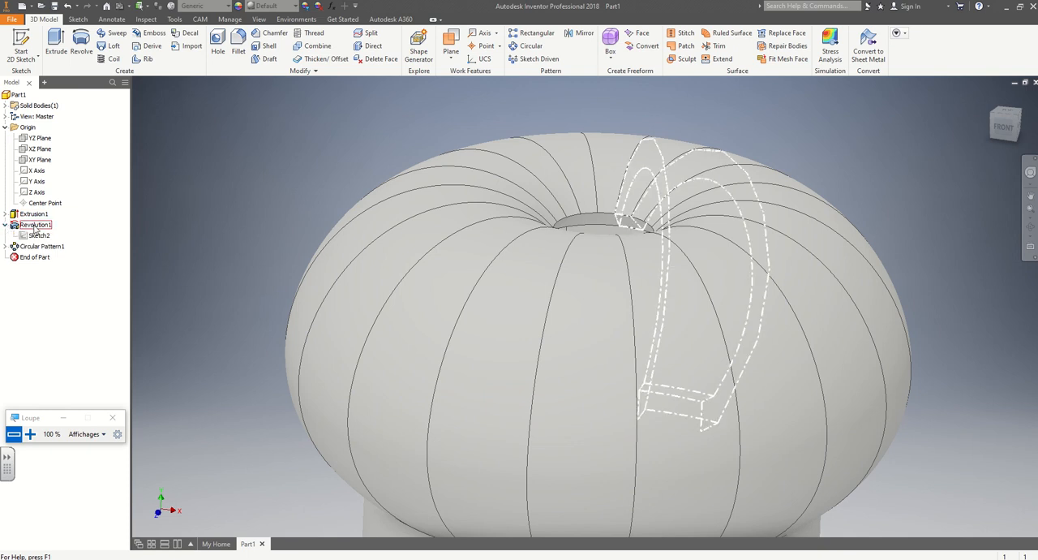
pyautogui.click(34, 225)
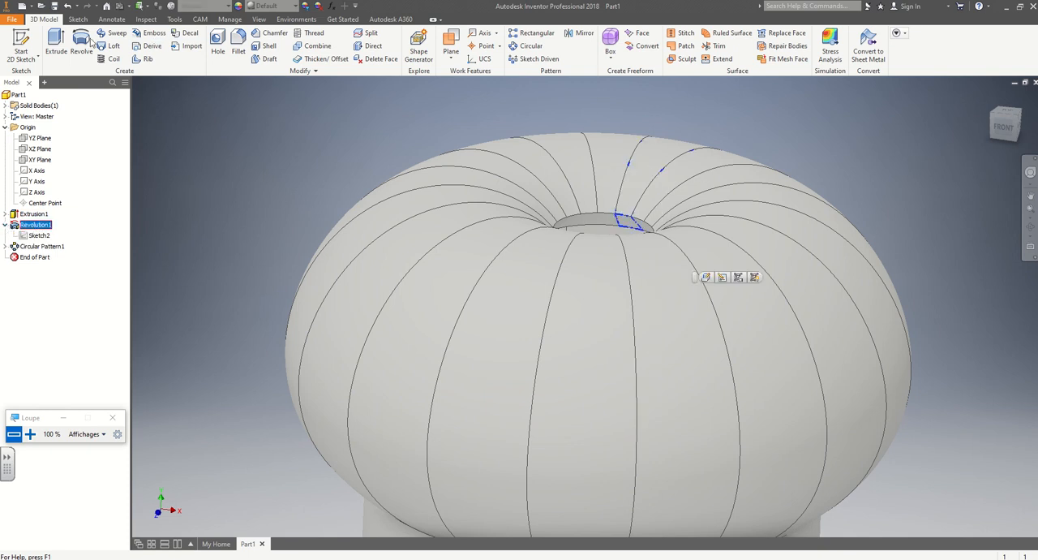
pyautogui.click(238, 42)
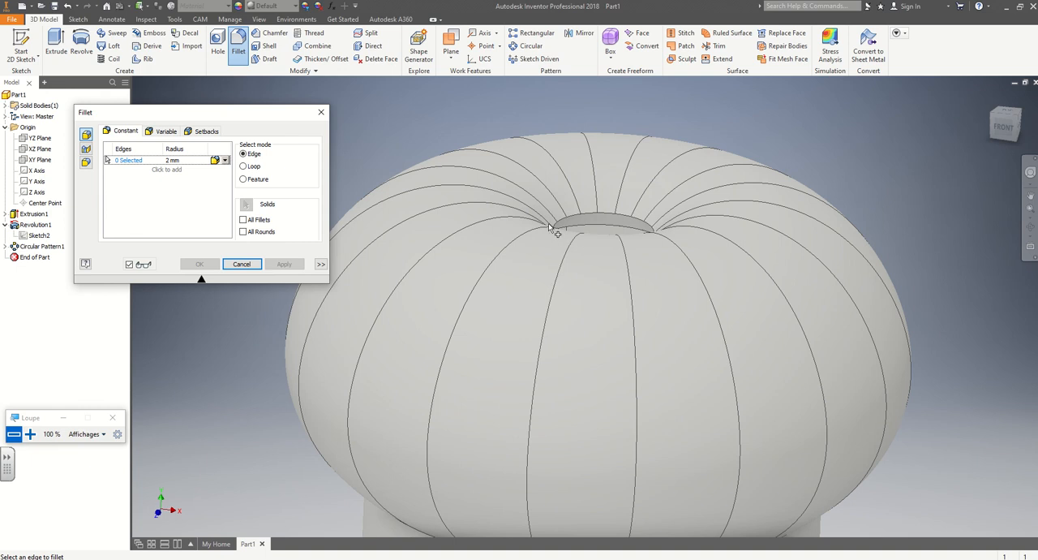
pyautogui.click(243, 269)
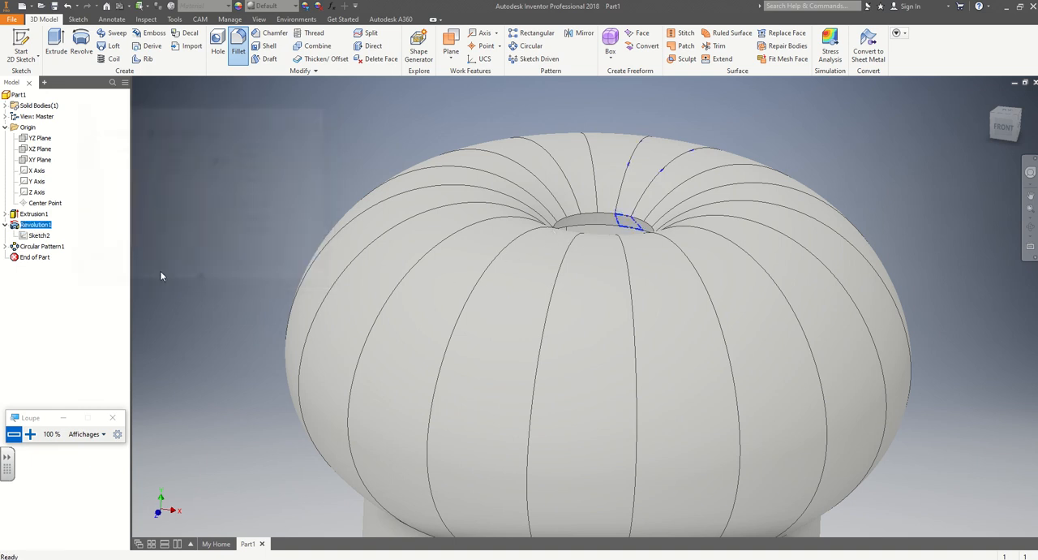
# Delete the circular pattern of the rib, keeping only the single revolved rib on the ring.
pyautogui.click(42, 245)
pyautogui.rightClick(30, 248)
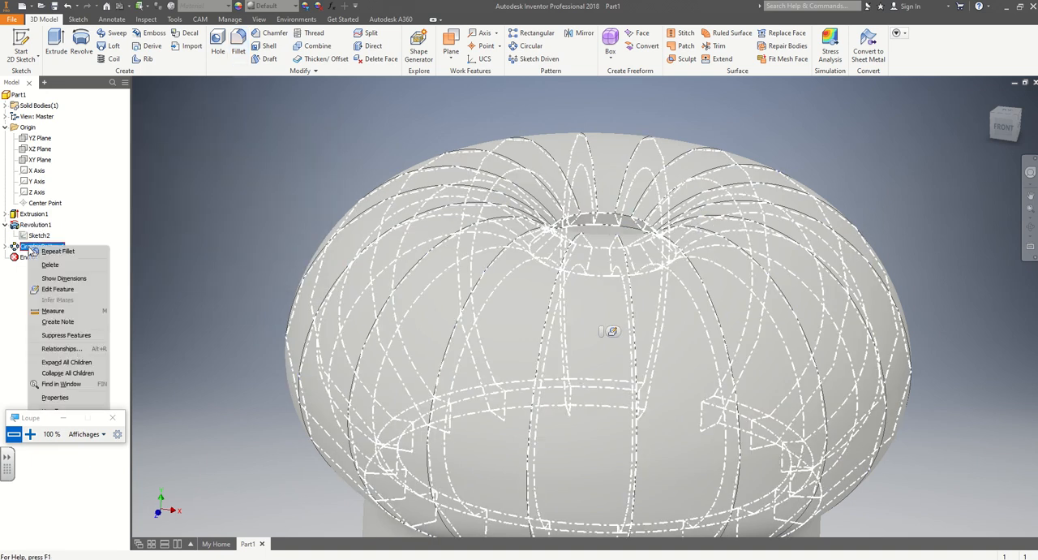
pyautogui.click(51, 265)
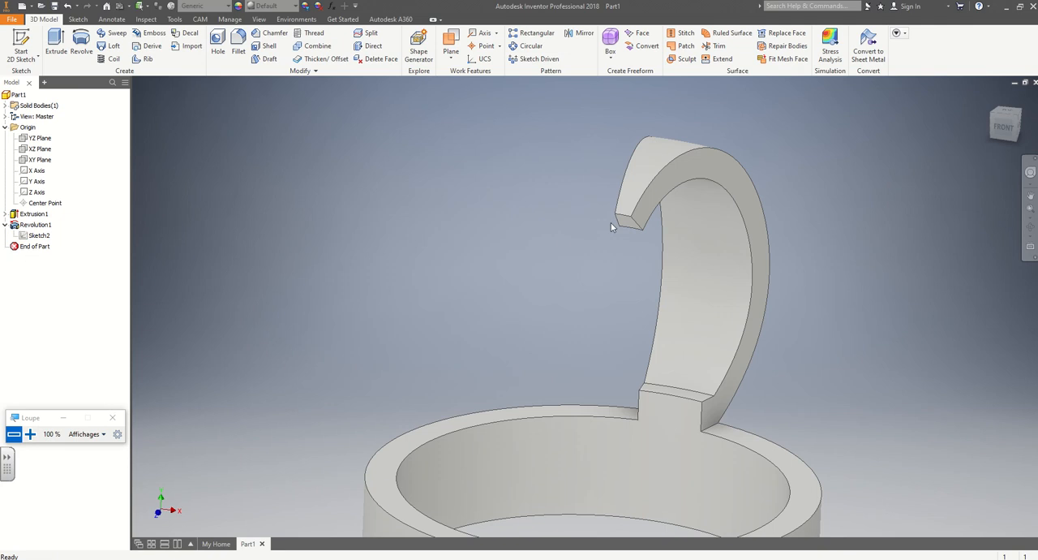
pyautogui.click(238, 50)
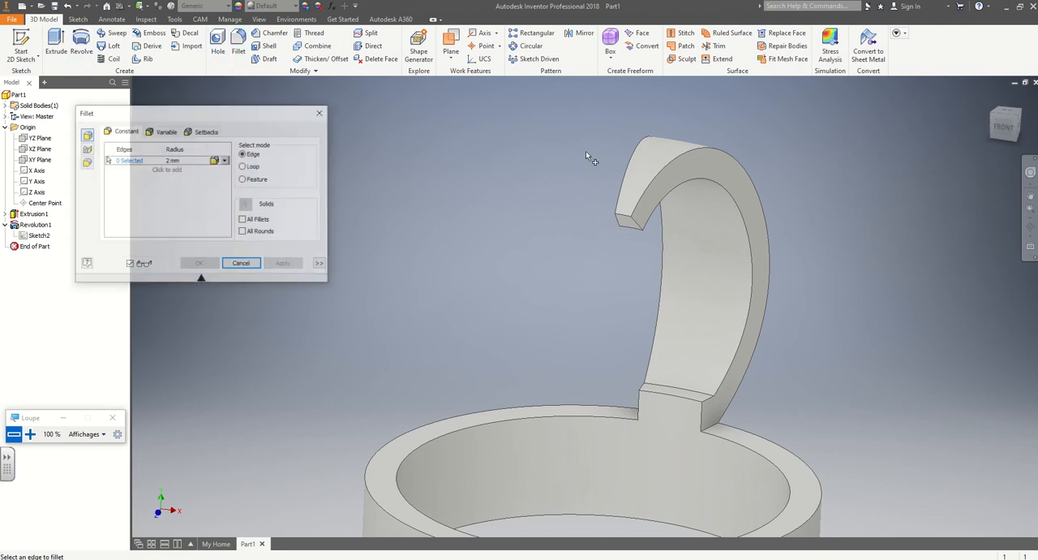
pyautogui.click(688, 149)
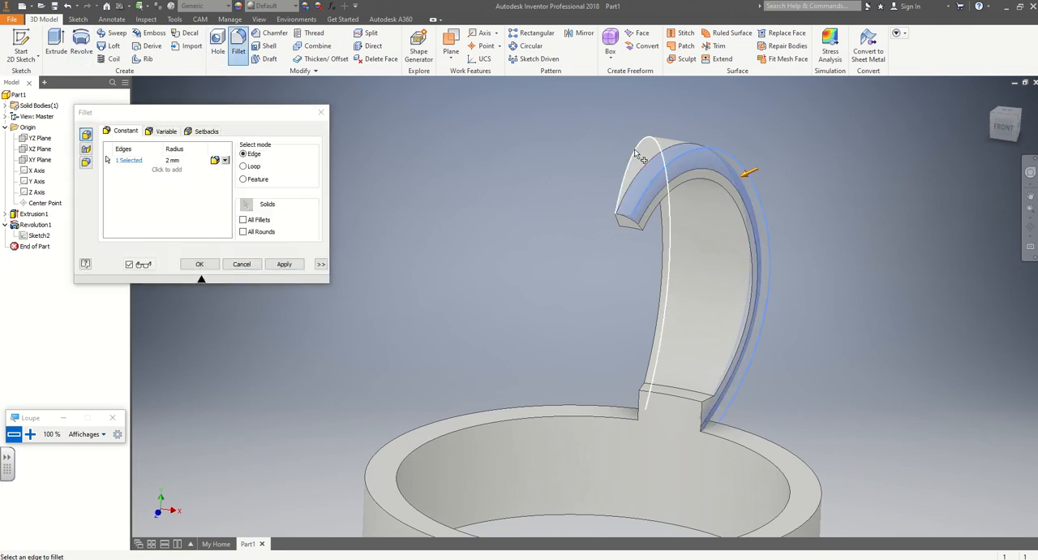
pyautogui.click(641, 158)
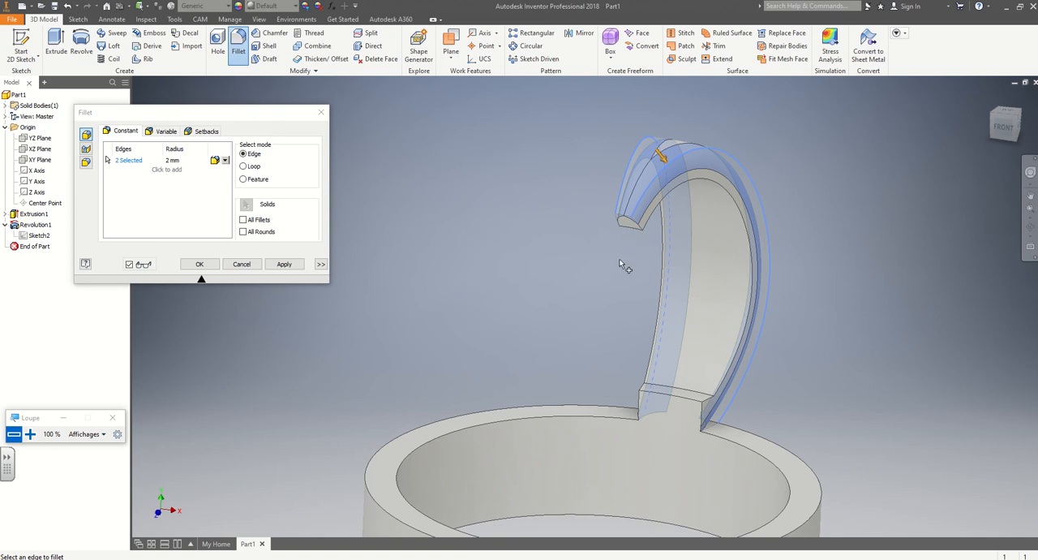
pyautogui.keyDown('shift'); pyautogui.moveTo(623, 266); pyautogui.dragTo(552, 262, button='middle'); pyautogui.keyUp('shift')
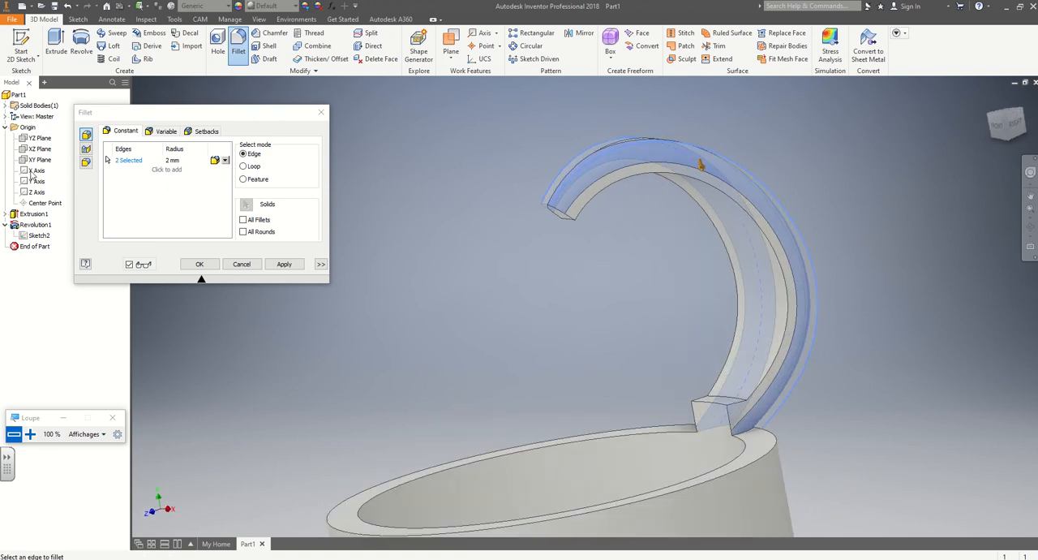
pyautogui.rightClick(34, 185)
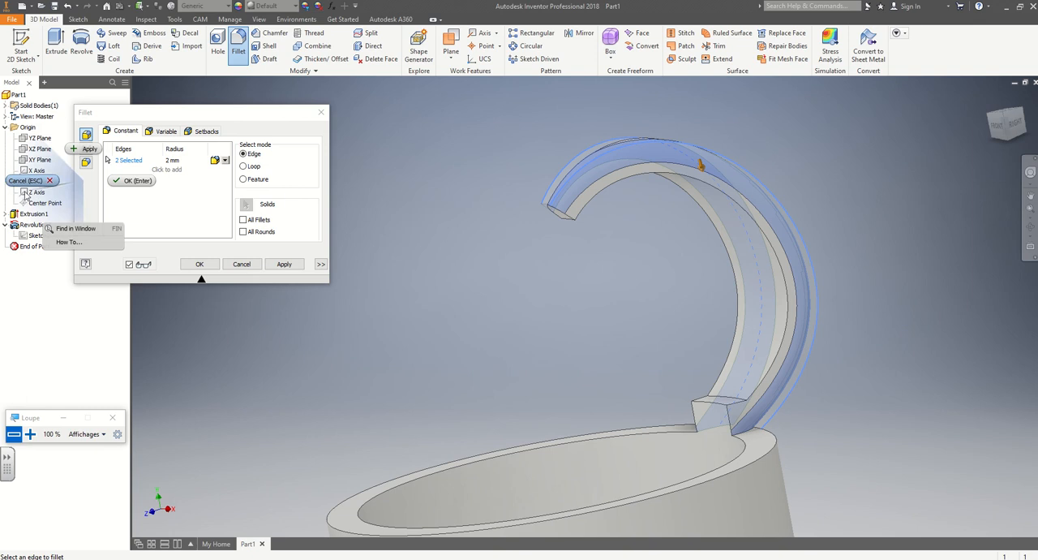
pyautogui.click(27, 180)
# Make the origin Y axis visible in the model and view it from the right side.
pyautogui.rightClick(32, 182)
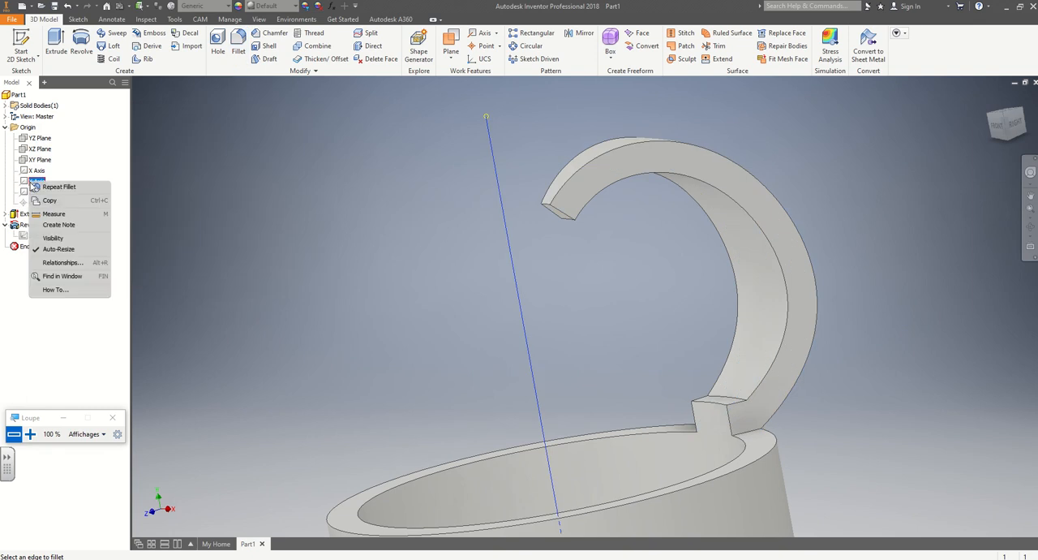
pyautogui.click(54, 238)
pyautogui.keyDown('shift'); pyautogui.moveTo(555, 211); pyautogui.dragTo(600, 241, button='middle'); pyautogui.keyUp('shift')
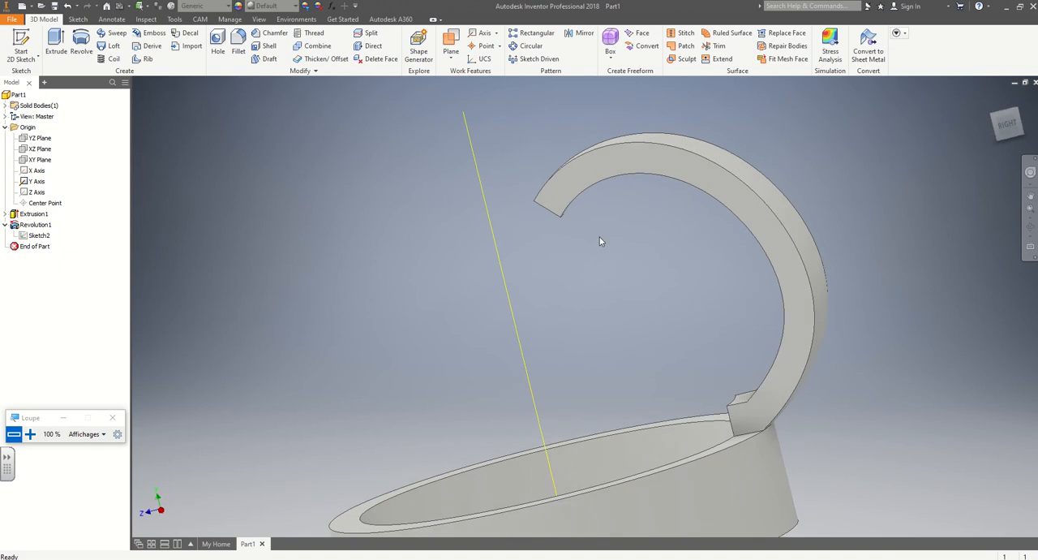
pyautogui.click(1016, 126)
pyautogui.click(996, 125)
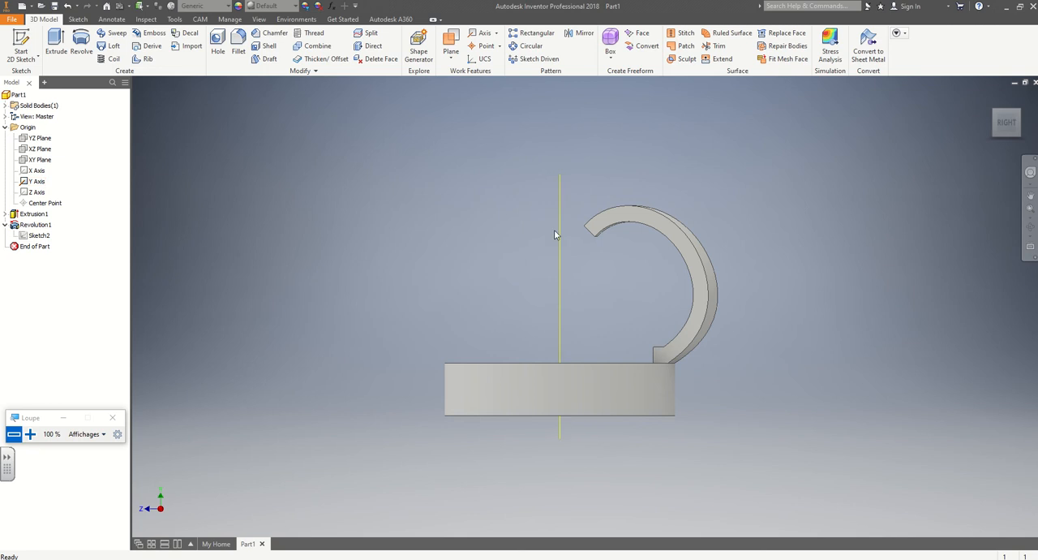
pyautogui.keyDown('shift'); pyautogui.moveTo(540, 229); pyautogui.dragTo(542, 268, button='middle'); pyautogui.keyUp('shift')
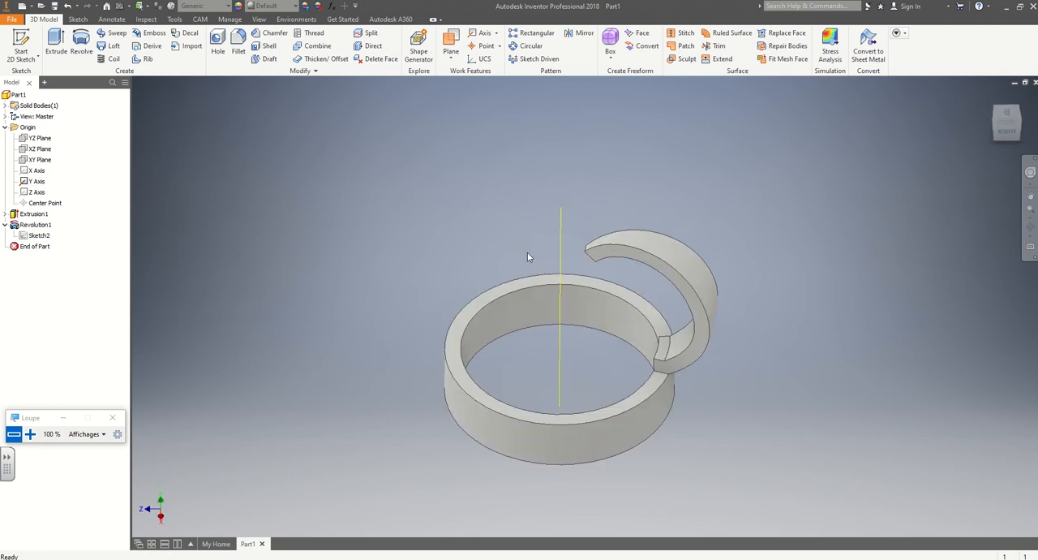
# Fillet the two long outer edges of the revolved rib with a 2 mm radius.
pyautogui.scroll(3, 585, 253)
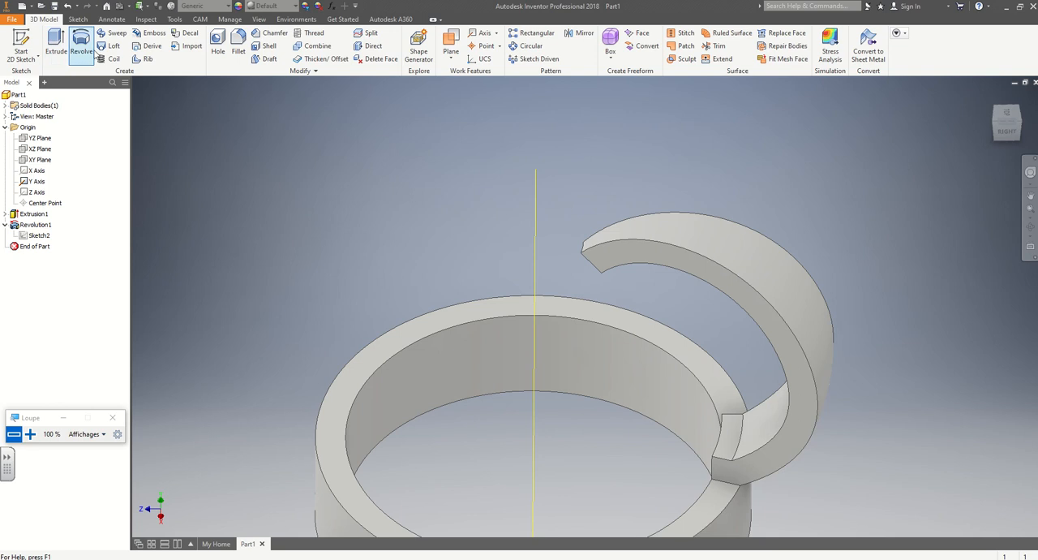
pyautogui.click(238, 45)
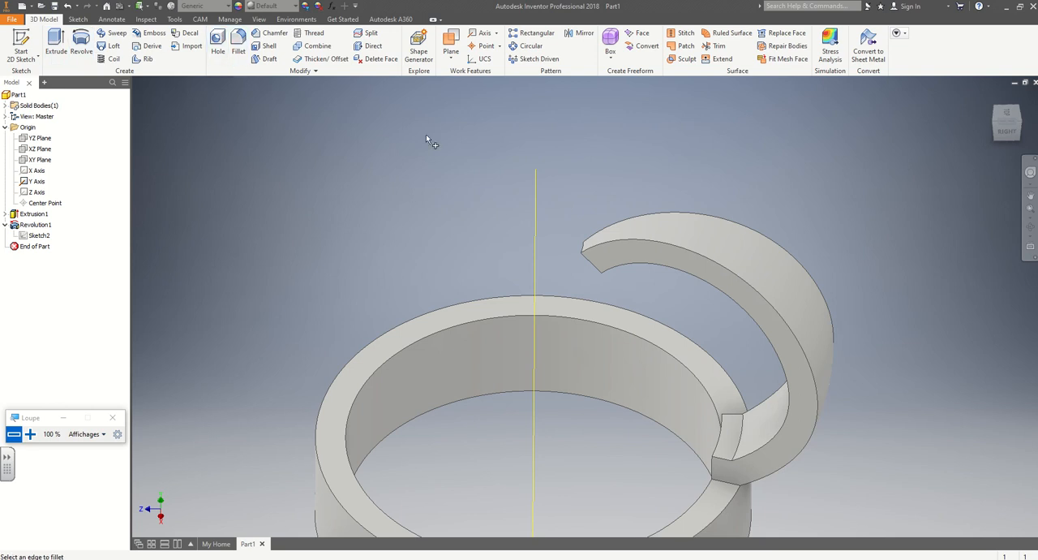
pyautogui.click(640, 245)
pyautogui.click(645, 219)
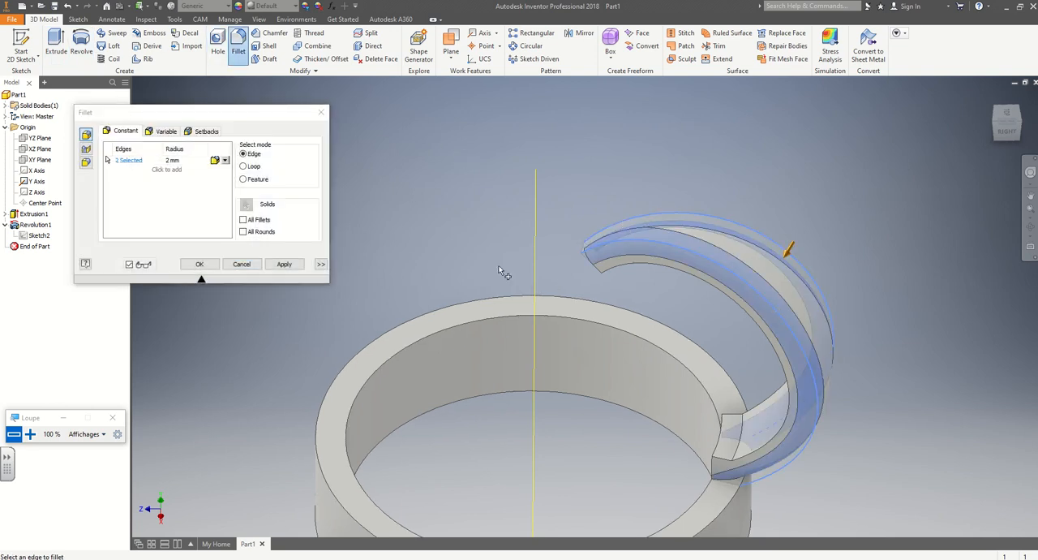
pyautogui.keyDown('shift'); pyautogui.moveTo(458, 278); pyautogui.dragTo(427, 251, button='middle'); pyautogui.keyUp('shift')
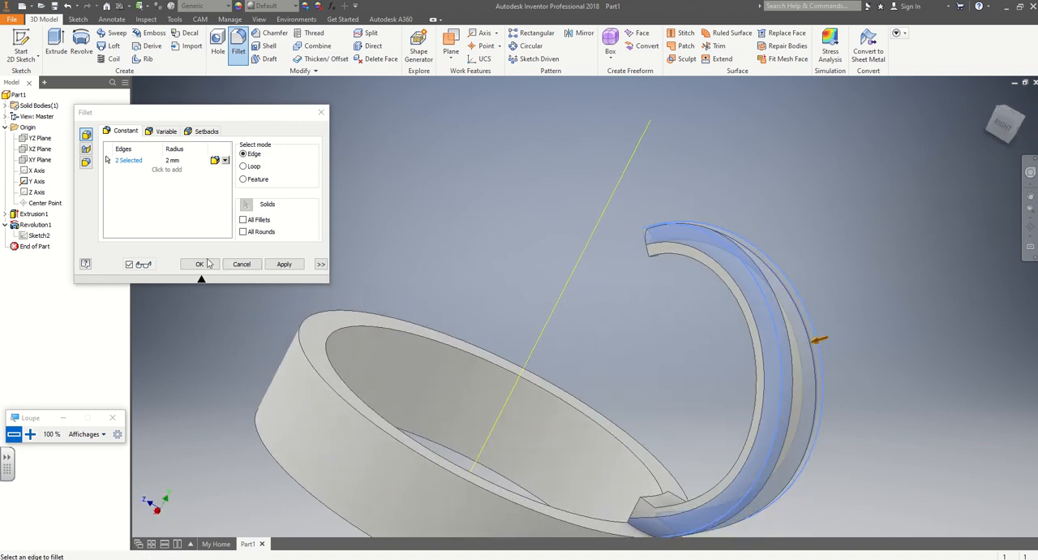
pyautogui.click(200, 264)
# Try to circularly pattern the revolved rib and its fillet around the Y axis with 18 occurrences over 360 degrees.
pyautogui.keyDown('shift'); pyautogui.moveTo(528, 274); pyautogui.dragTo(322, 251, button='middle'); pyautogui.keyUp('shift')
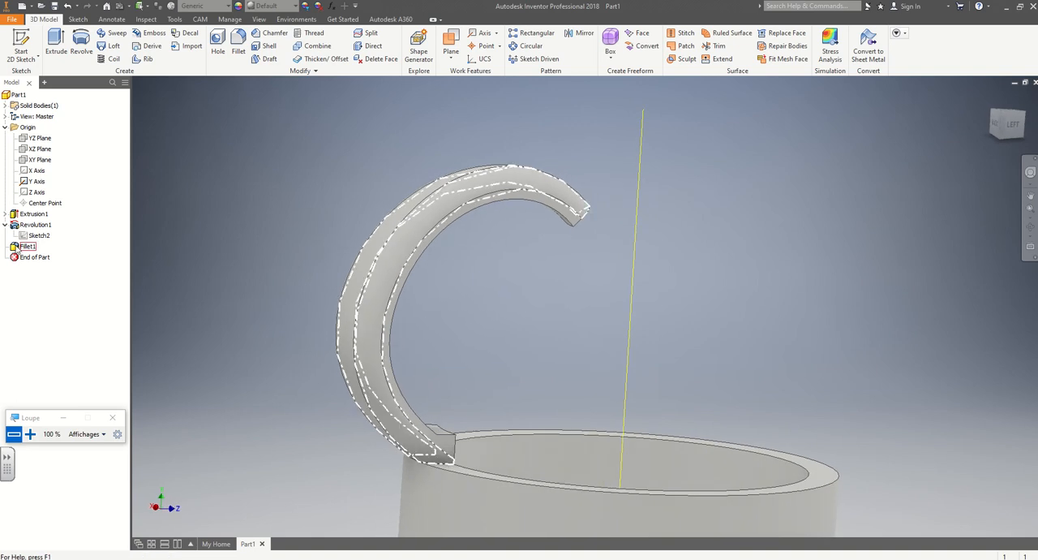
pyautogui.click(526, 47)
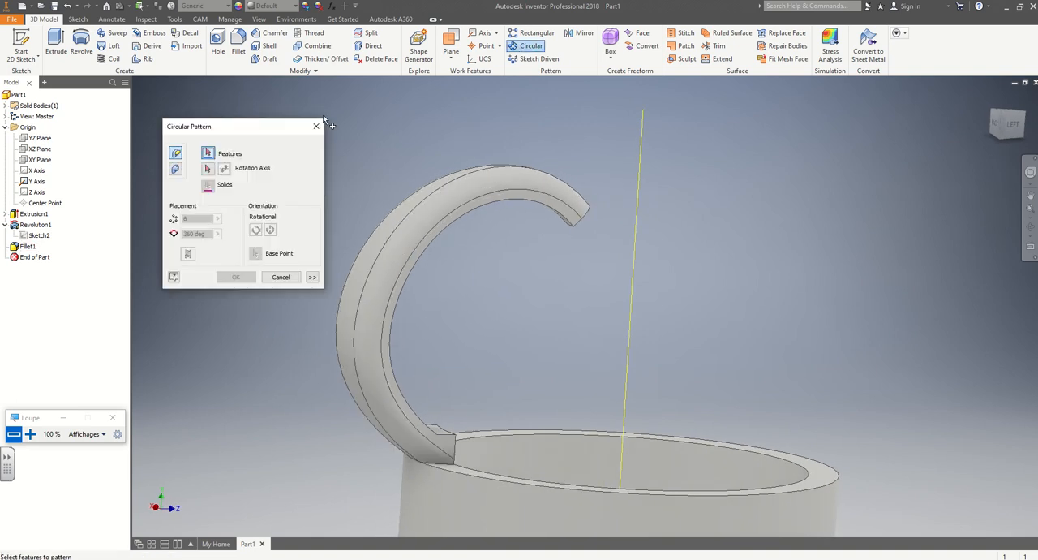
pyautogui.click(35, 225)
pyautogui.click(27, 247)
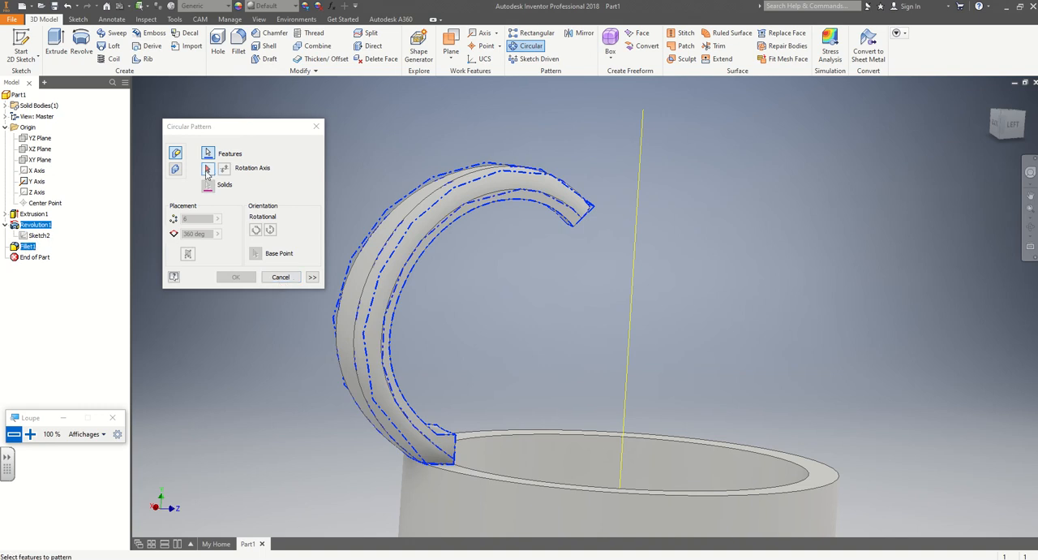
pyautogui.click(207, 168)
pyautogui.click(49, 180)
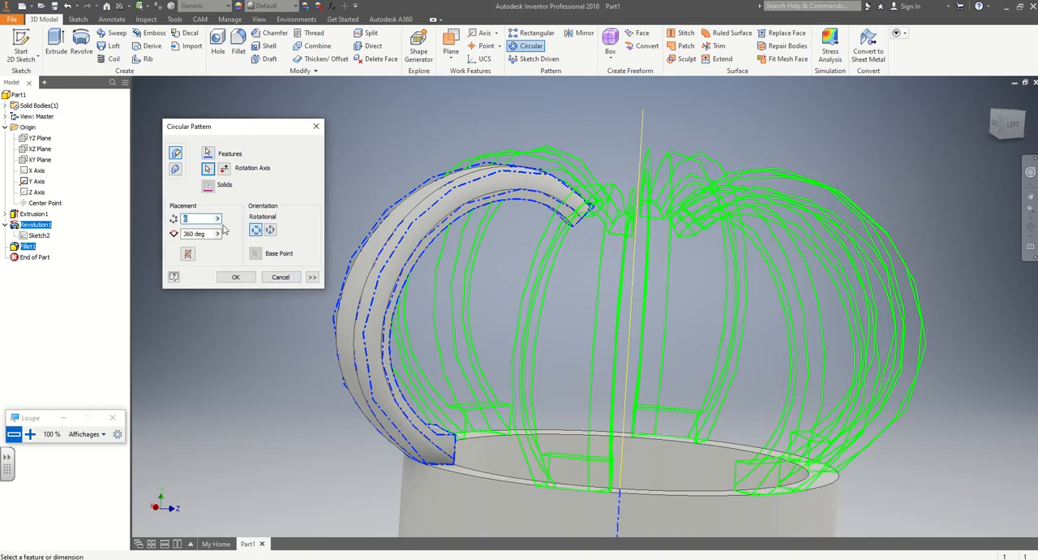
pyautogui.write('18')
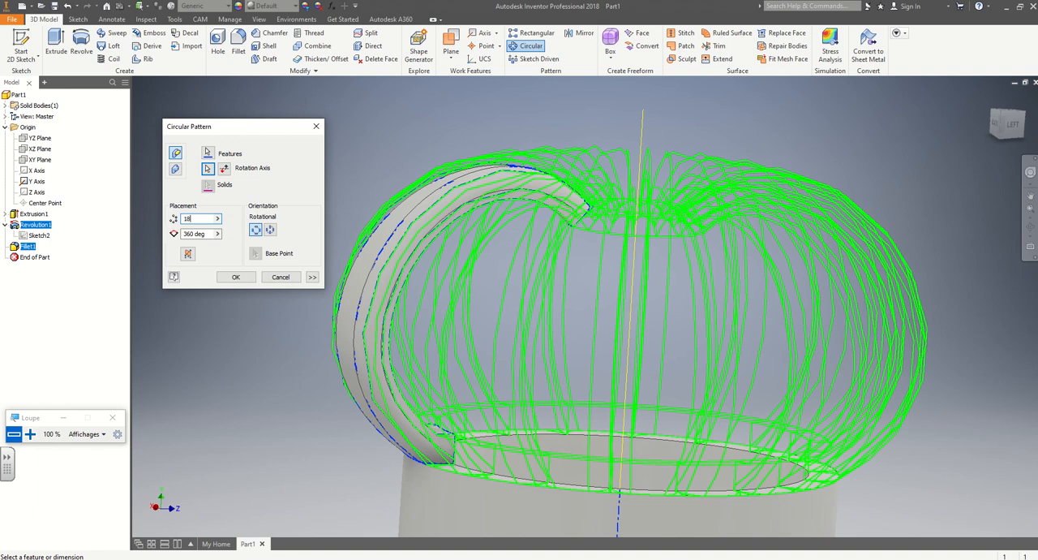
pyautogui.click(235, 278)
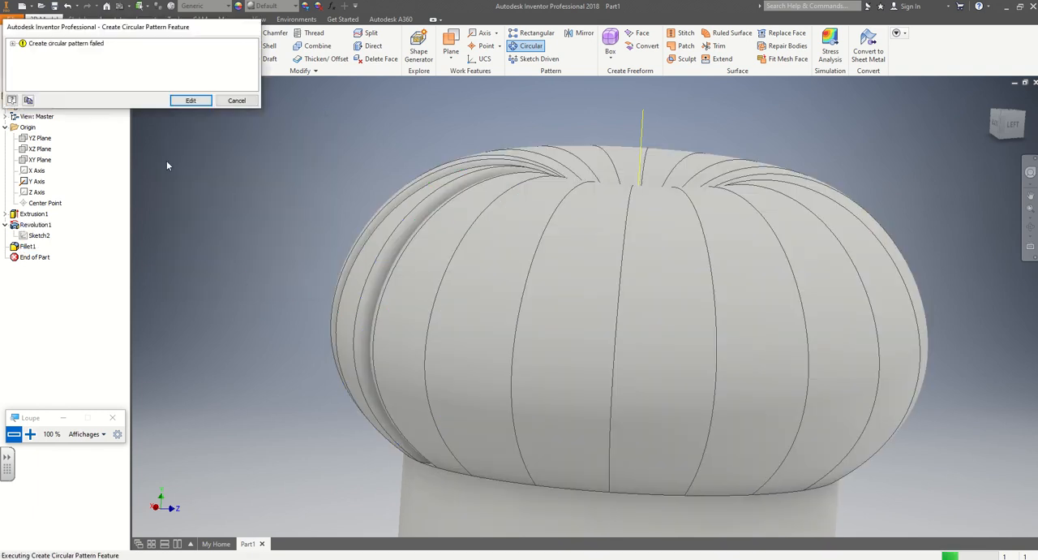
pyautogui.click(12, 43)
pyautogui.click(236, 99)
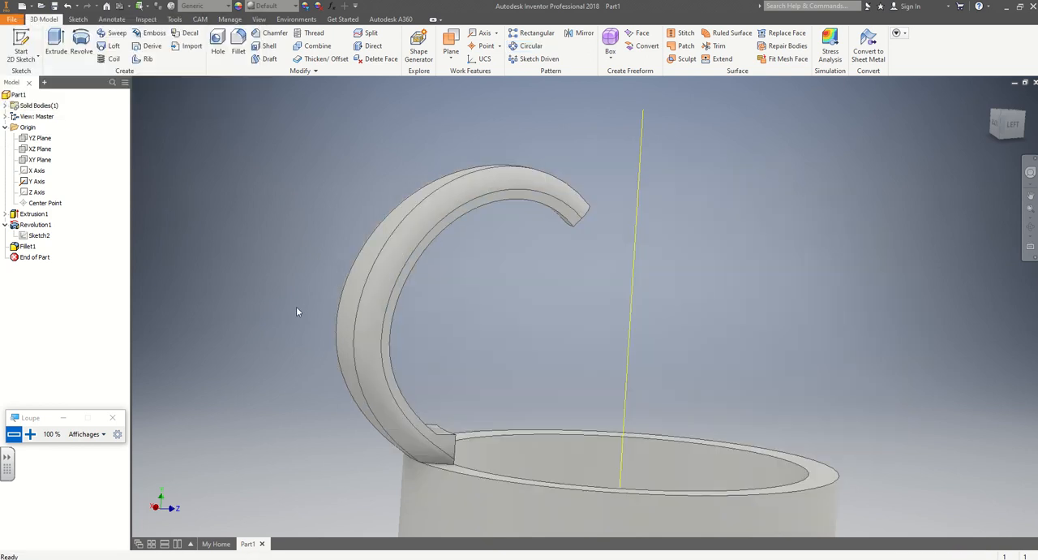
# Edit the revolved rib and set its revolve angle to 19.7 degrees.
pyautogui.keyDown('shift'); pyautogui.moveTo(297, 308); pyautogui.dragTo(519, 285, button='middle'); pyautogui.keyUp('shift')
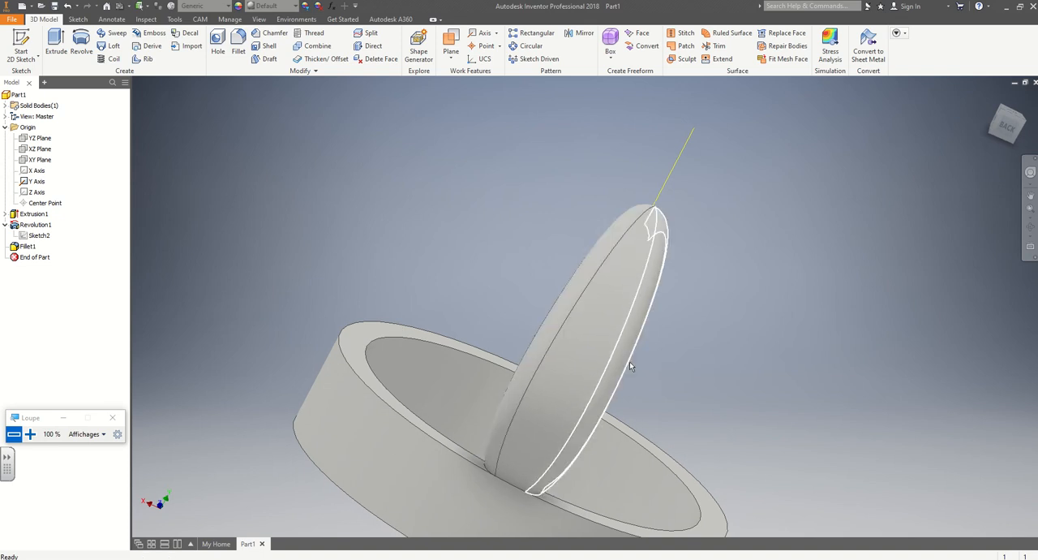
pyautogui.keyDown('shift'); pyautogui.moveTo(681, 376); pyautogui.dragTo(537, 340, button='middle'); pyautogui.keyUp('shift')
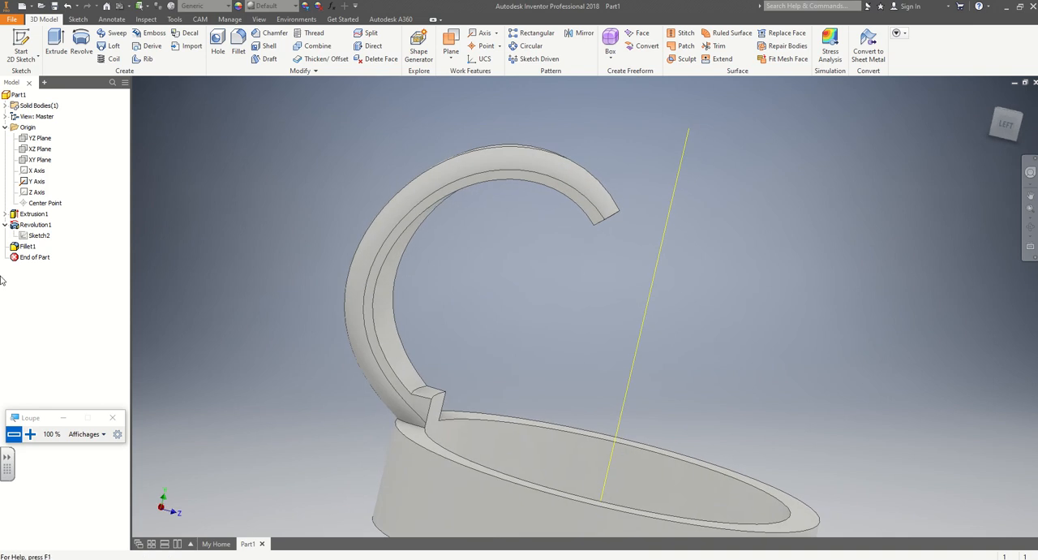
pyautogui.doubleClick(34, 227)
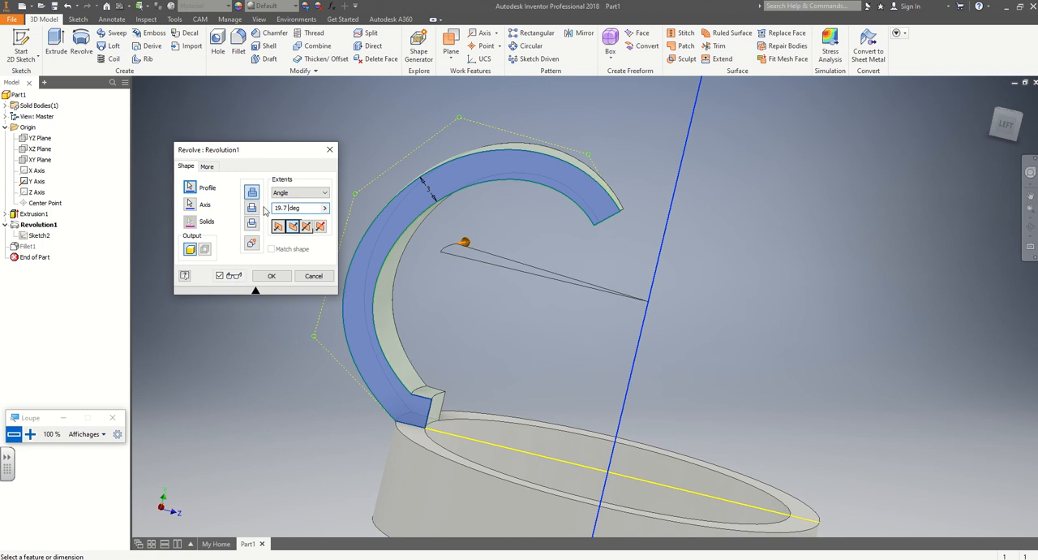
pyautogui.press('Escape')
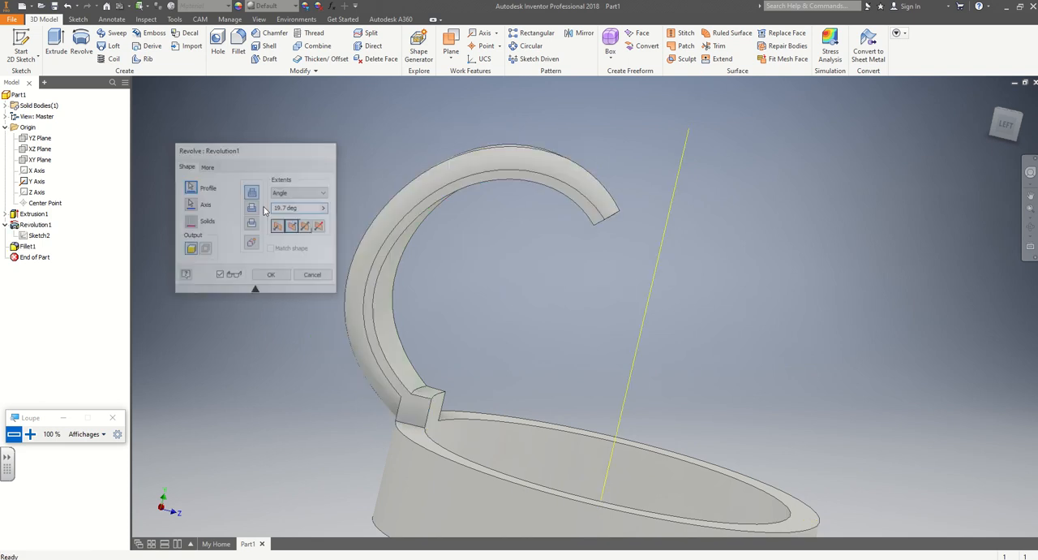
pyautogui.keyDown('shift'); pyautogui.moveTo(248, 218); pyautogui.dragTo(271, 245, button='middle'); pyautogui.keyUp('shift')
# Create a circular pattern of the revolved rib and its fillet around the Y axis, 18 occurrences over 360 degrees.
pyautogui.click(538, 46)
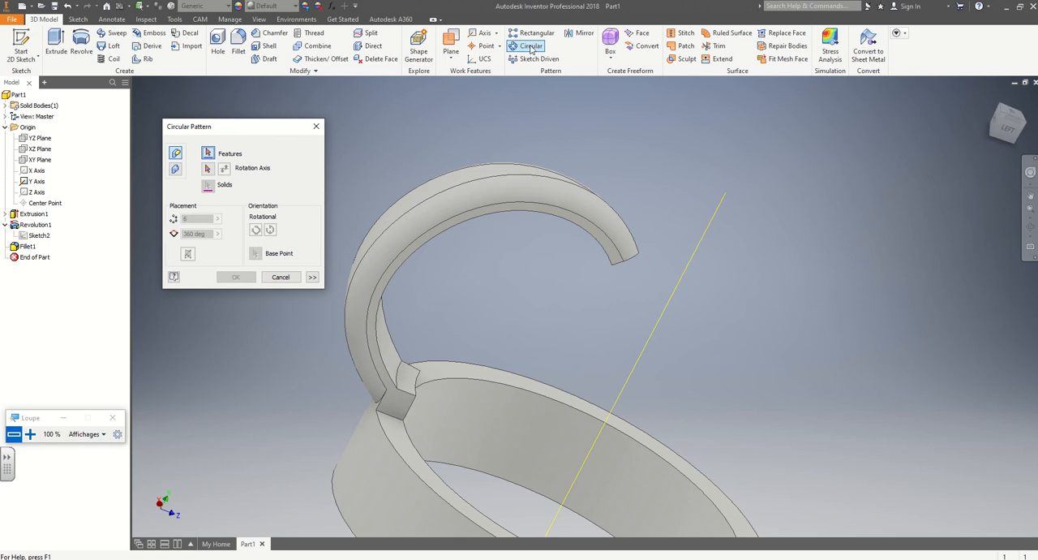
pyautogui.click(31, 226)
pyautogui.click(27, 248)
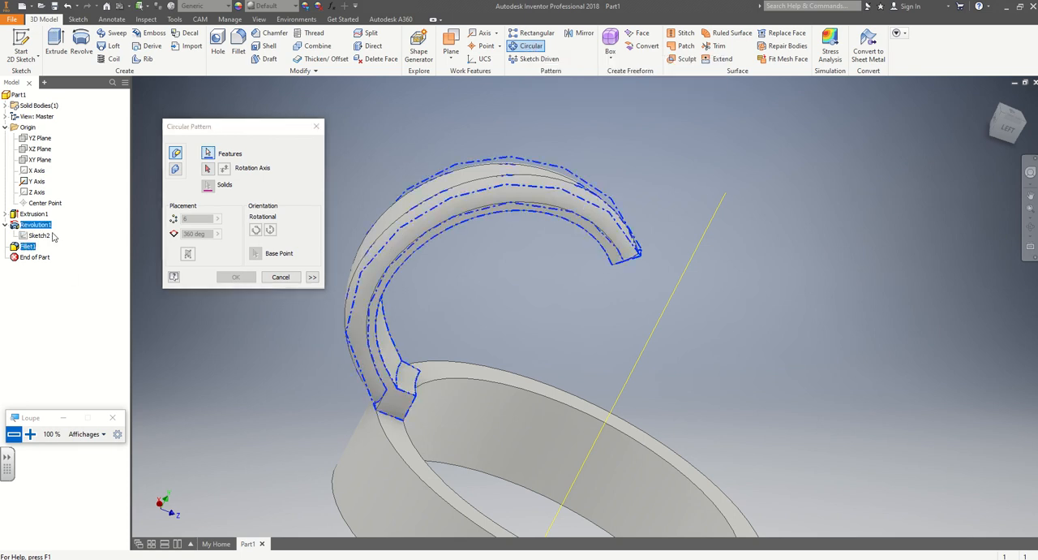
pyautogui.click(209, 169)
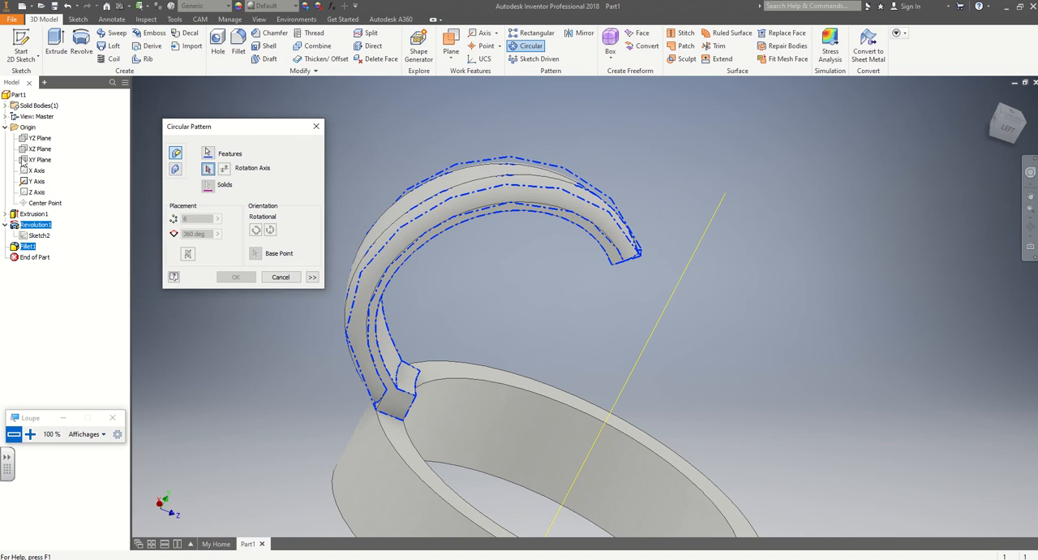
pyautogui.click(36, 181)
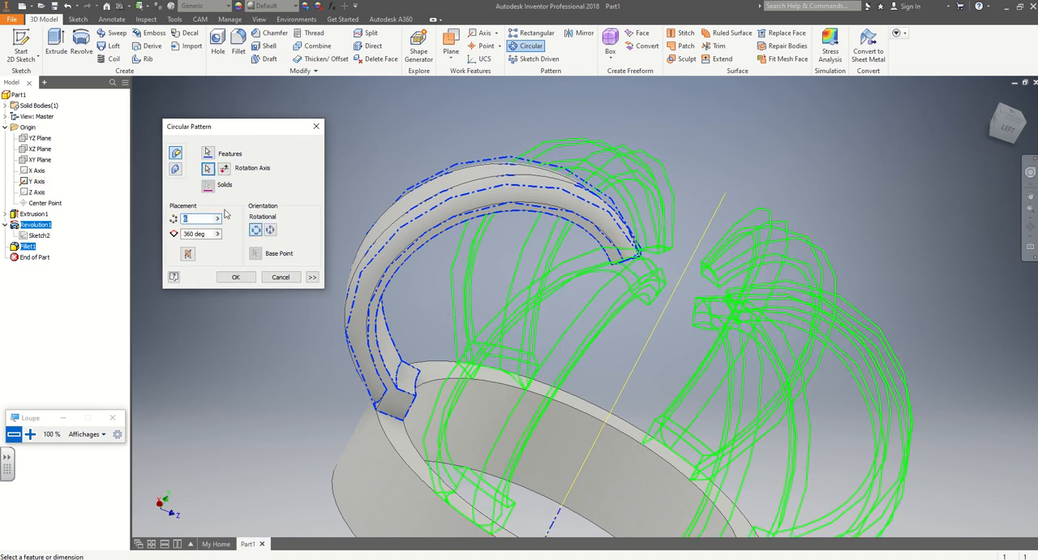
pyautogui.write('18')
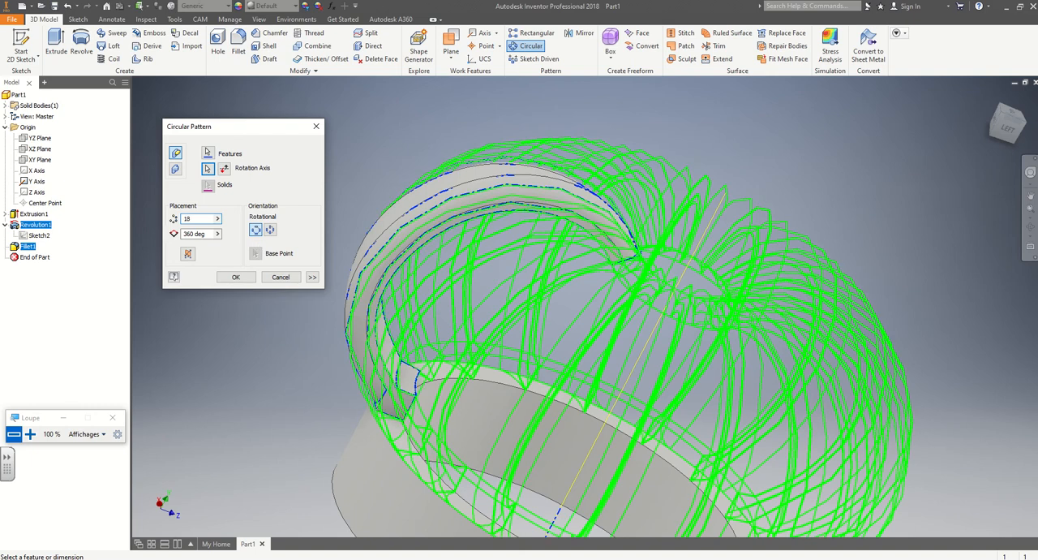
pyautogui.click(235, 278)
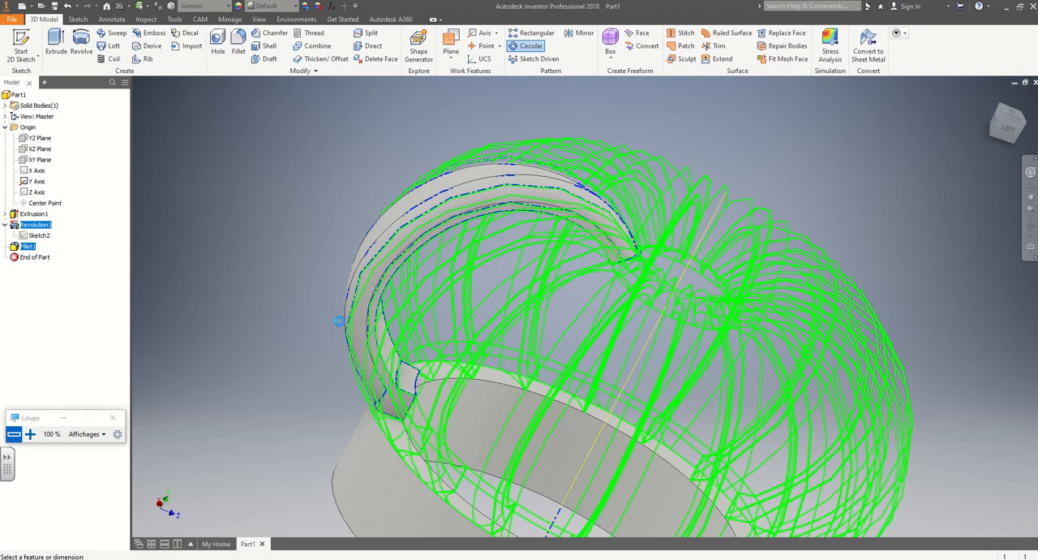
pyautogui.keyDown('shift'); pyautogui.moveTo(898, 271); pyautogui.dragTo(650, 203, button='middle'); pyautogui.keyUp('shift')
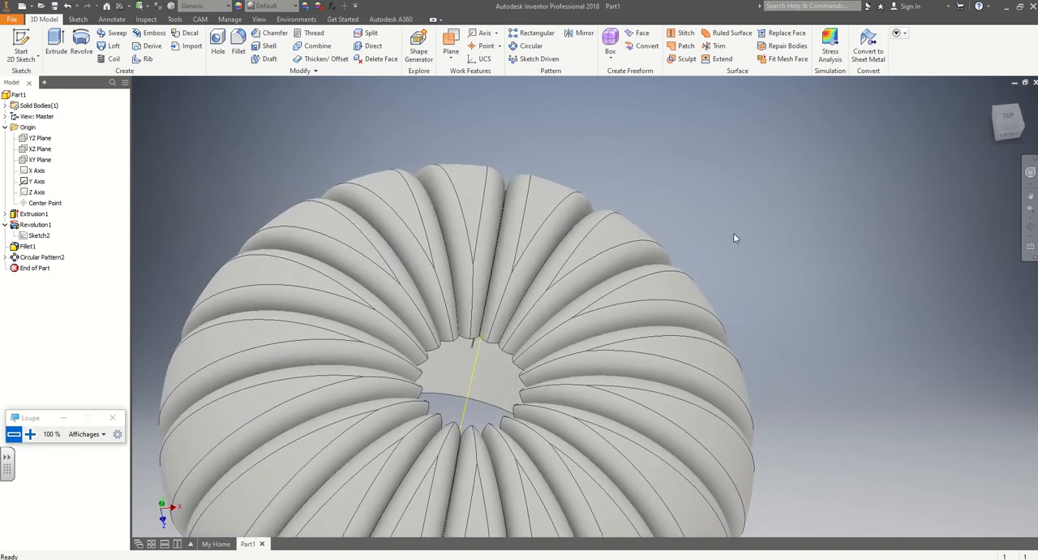
# Reopen the revolved rib feature and adjust its revolve angle slightly.
pyautogui.doubleClick(28, 230)
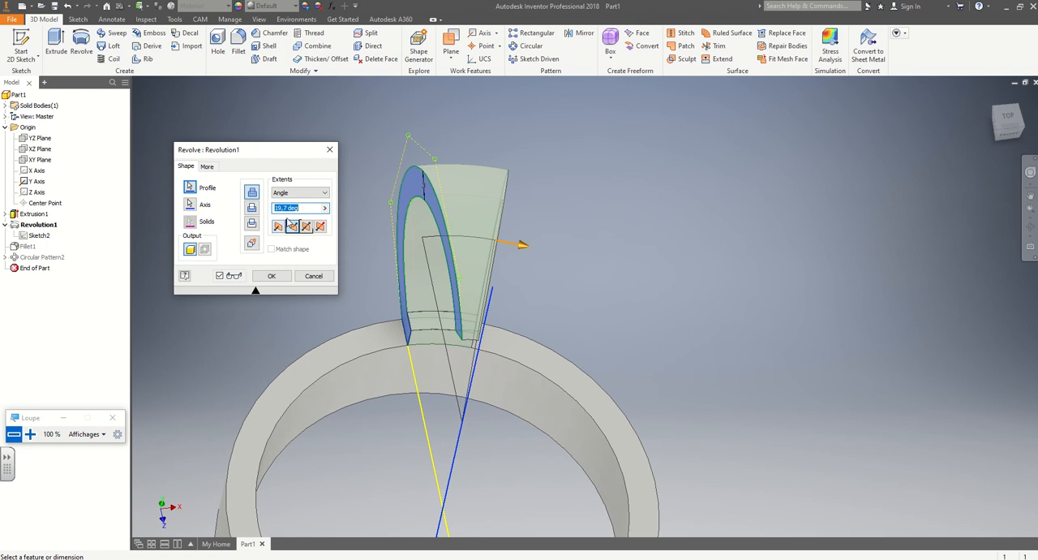
pyautogui.click(286, 208)
pyautogui.write('8')
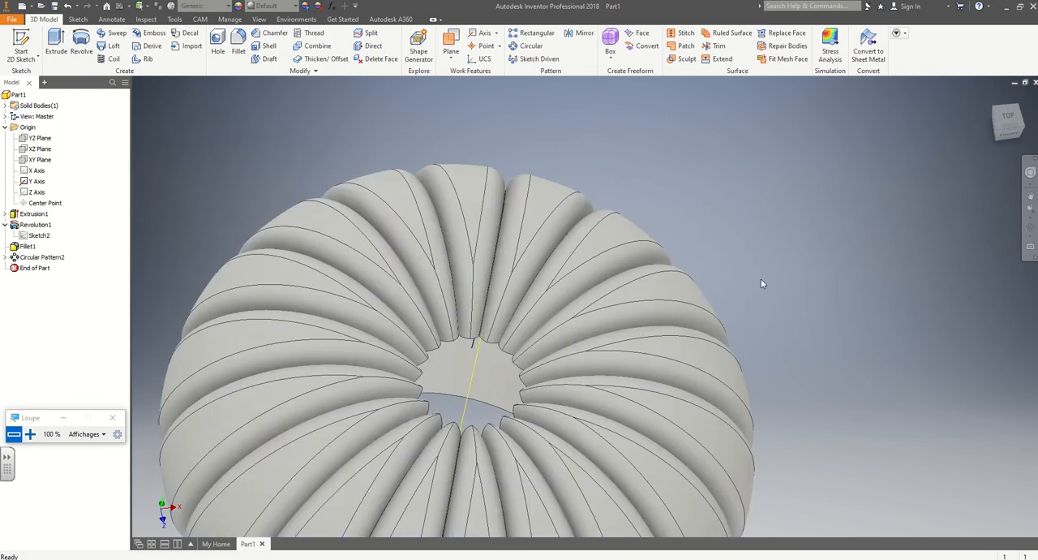
# Start a 2D sketch on the origin YZ plane through the pumpkin body.
pyautogui.moveTo(817, 401); pyautogui.dragTo(824, 294, button='middle')
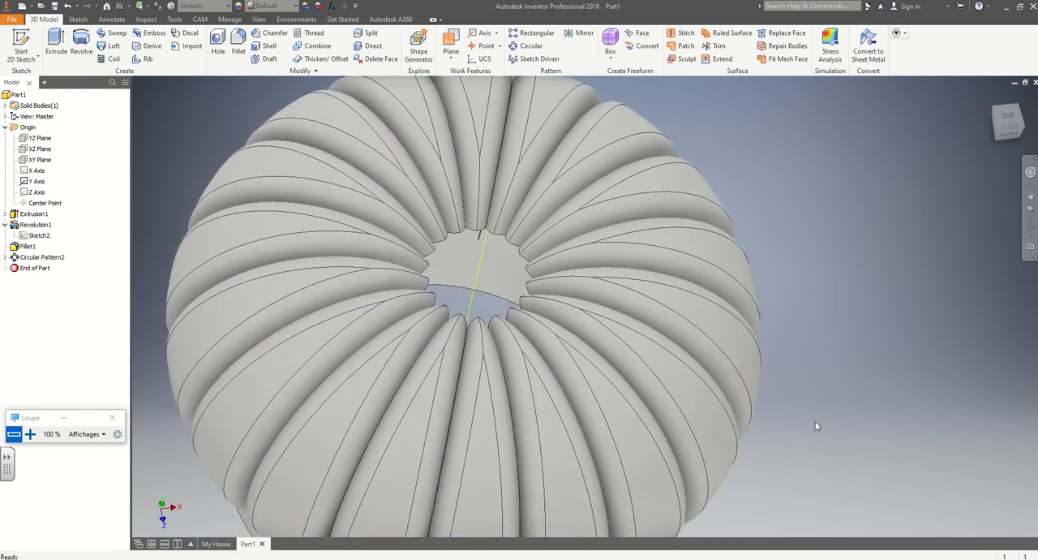
pyautogui.moveTo(816, 425)
pyautogui.keyDown('shift'); pyautogui.mouseDown(button='middle')
pyautogui.moveTo(805, 381)
pyautogui.moveTo(828, 375)
pyautogui.moveTo(809, 406)
pyautogui.mouseUp(button='middle'); pyautogui.keyUp('shift')
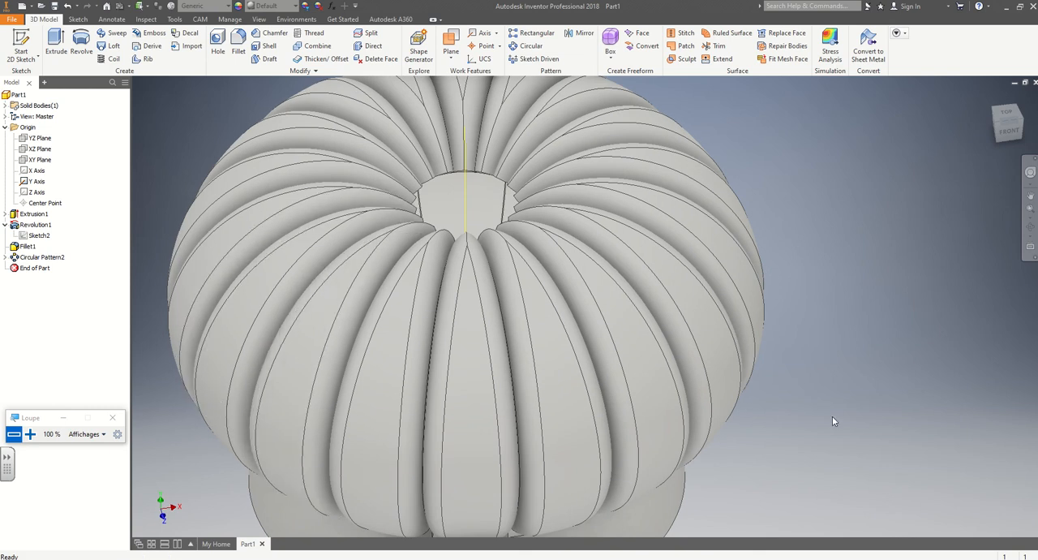
pyautogui.moveTo(832, 419)
pyautogui.keyDown('shift'); pyautogui.mouseDown(button='middle')
pyautogui.moveTo(827, 387)
pyautogui.moveTo(848, 382)
pyautogui.moveTo(856, 398)
pyautogui.moveTo(852, 422)
pyautogui.moveTo(833, 354)
pyautogui.moveTo(816, 424)
pyautogui.moveTo(835, 417)
pyautogui.mouseUp(button='middle'); pyautogui.keyUp('shift')
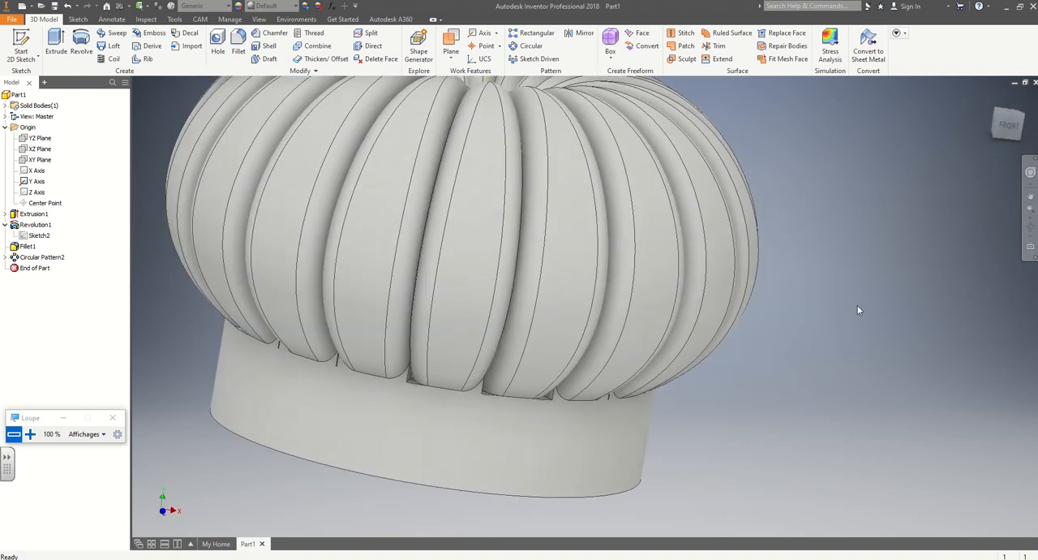
pyautogui.scroll(3, 859, 309)
pyautogui.keyDown('shift'); pyautogui.moveTo(876, 297); pyautogui.dragTo(768, 344, button='middle'); pyautogui.keyUp('shift')
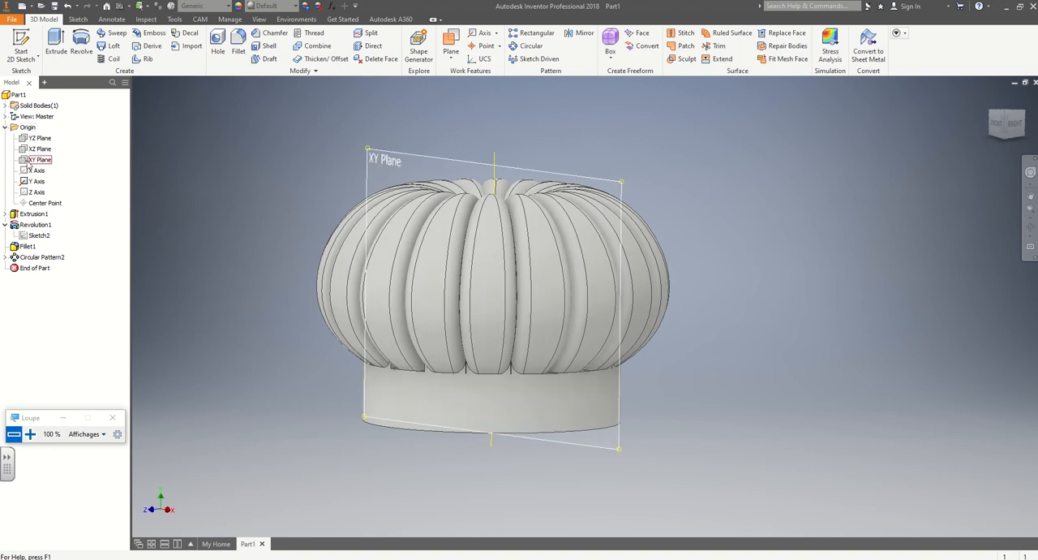
pyautogui.click(29, 139)
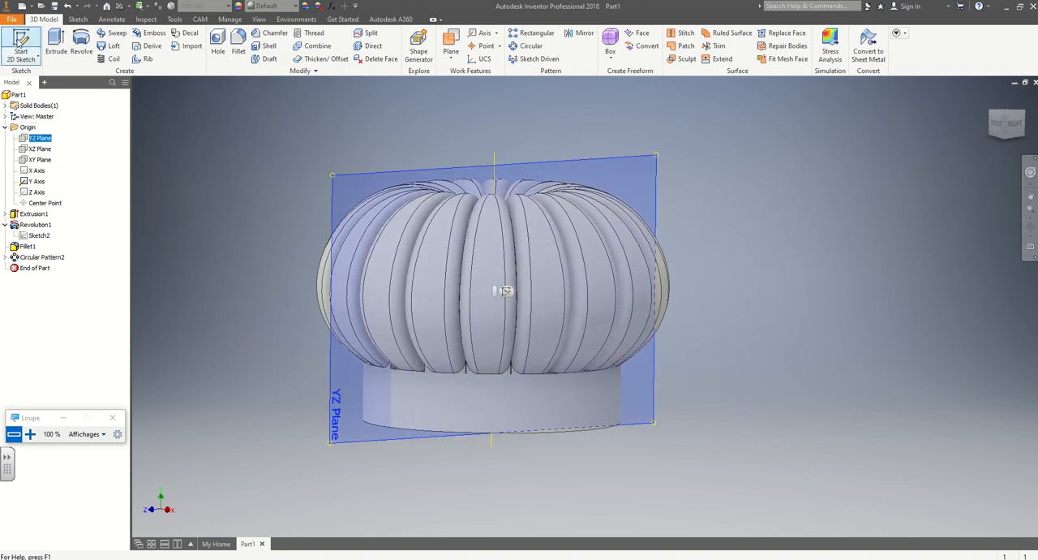
pyautogui.click(20, 39)
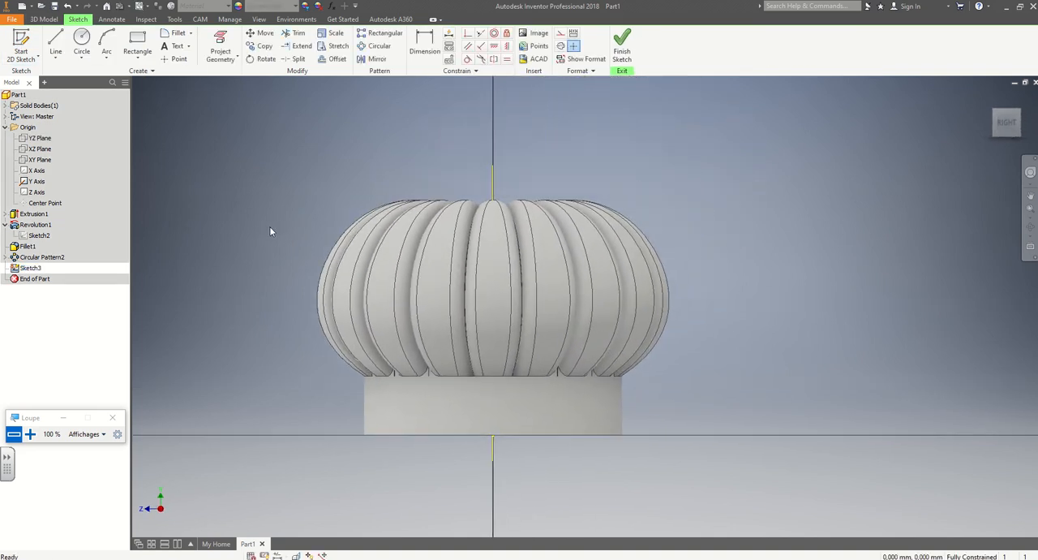
# Activate the interpolation Spline tool in the YZ plane sketch.
pyautogui.click(56, 59)
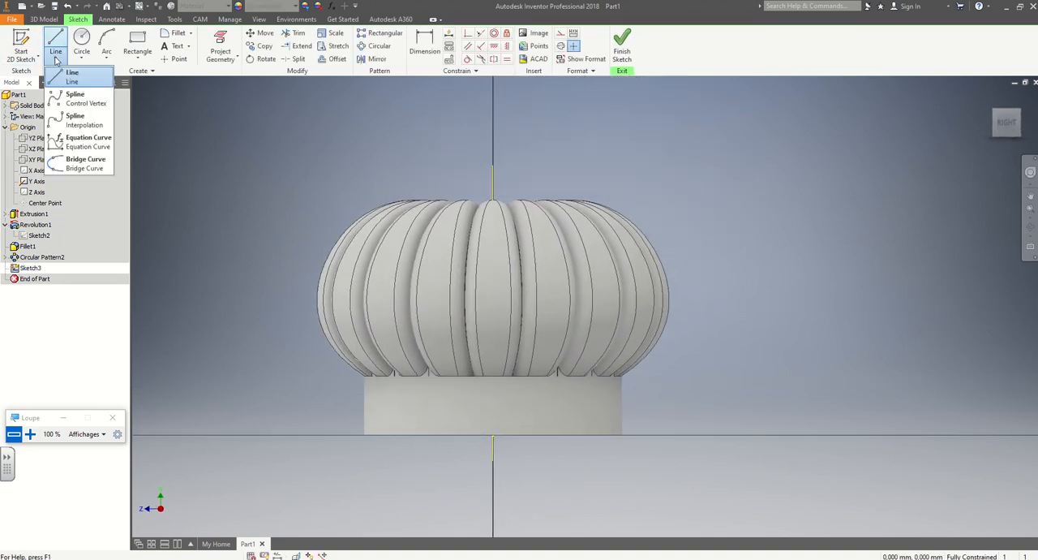
pyautogui.click(83, 126)
pyautogui.click(58, 58)
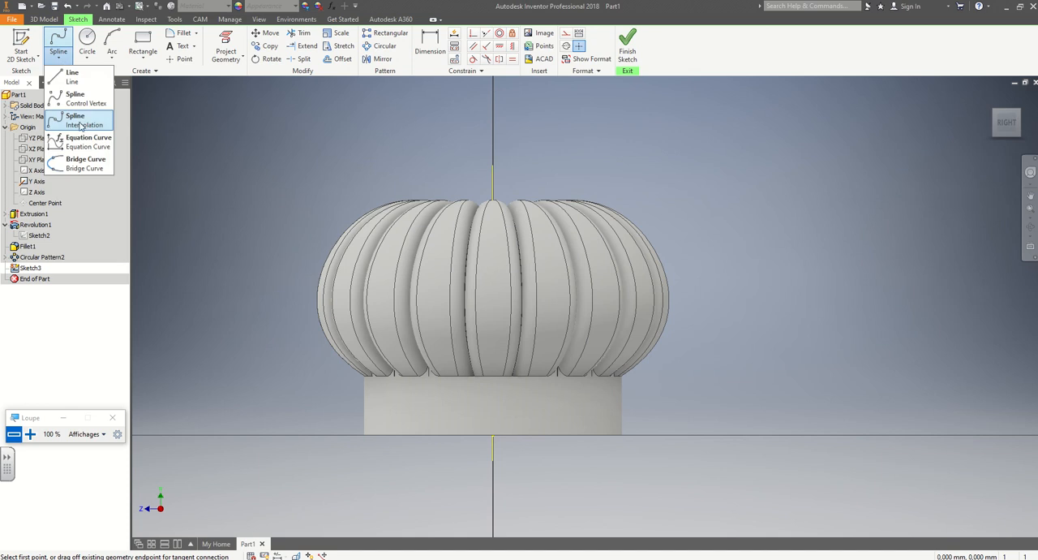
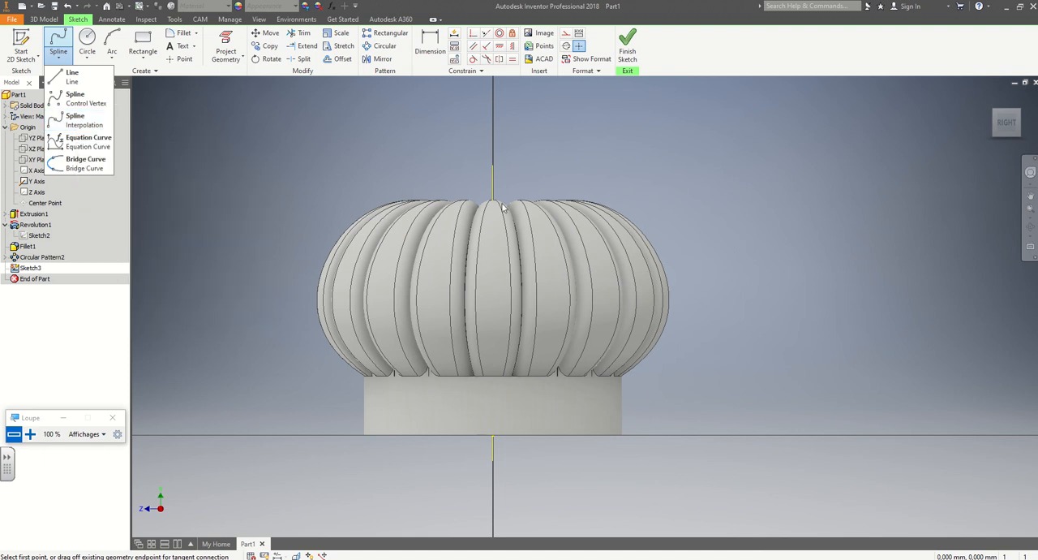
# Slice the model graphics at the YZ sketch plane to expose the pumpkin's inner section.
pyautogui.click(73, 120)
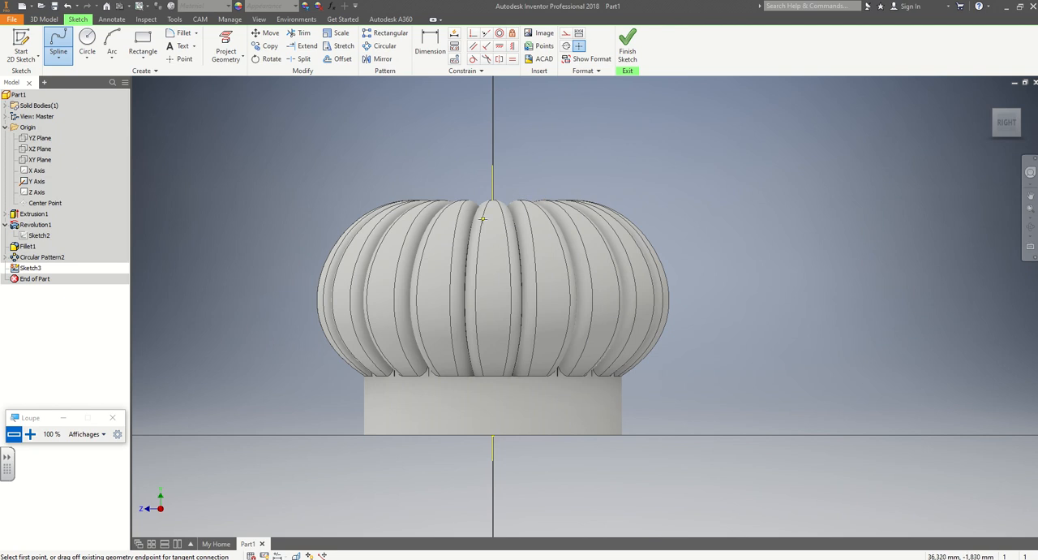
pyautogui.keyDown('shift'); pyautogui.moveTo(488, 220); pyautogui.dragTo(496, 263, button='middle'); pyautogui.keyUp('shift')
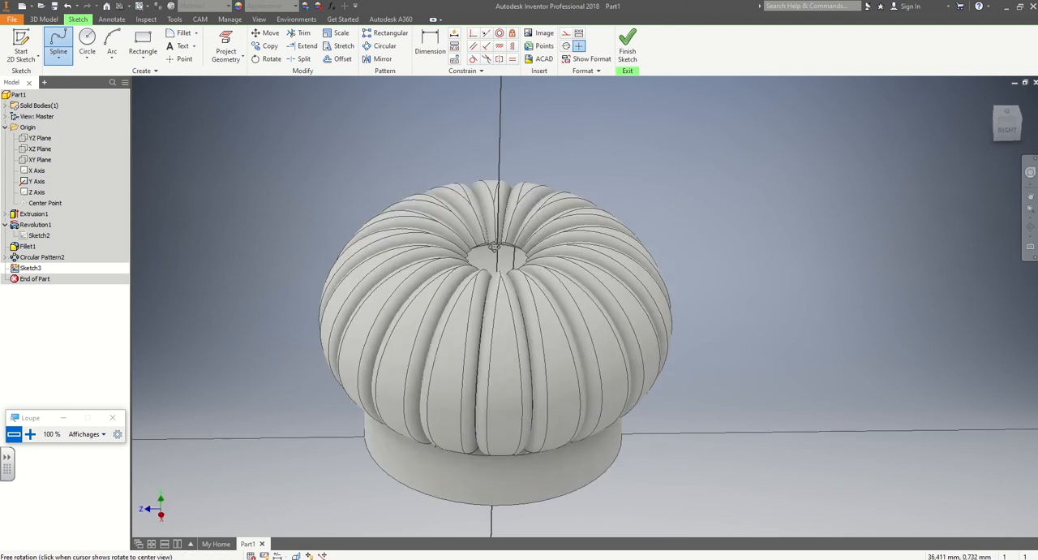
pyautogui.click(1005, 129)
pyautogui.moveTo(744, 252); pyautogui.dragTo(682, 254, button='middle')
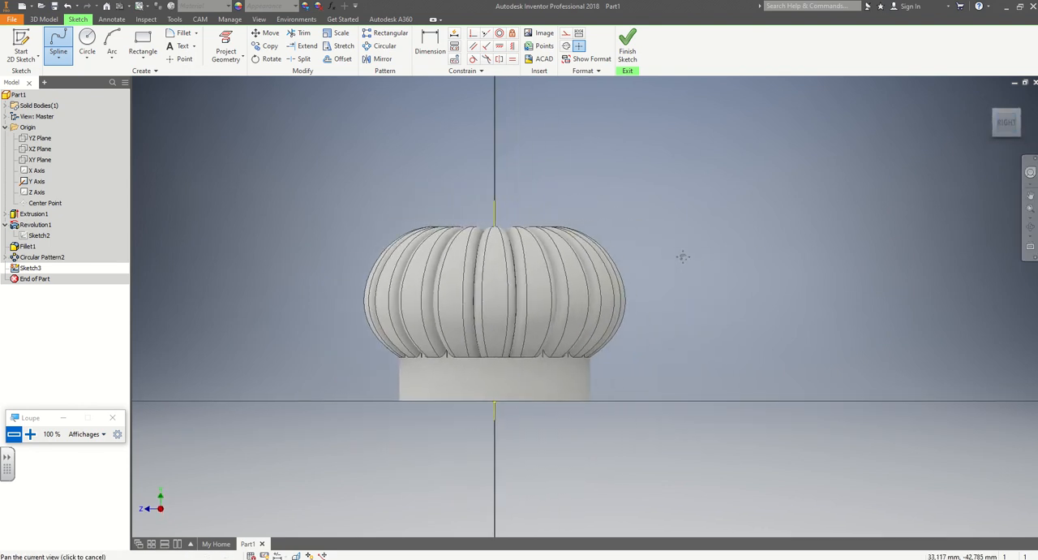
pyautogui.press('F7')
pyautogui.scroll(-3, 495, 248)
pyautogui.scroll(-2, 494, 247)
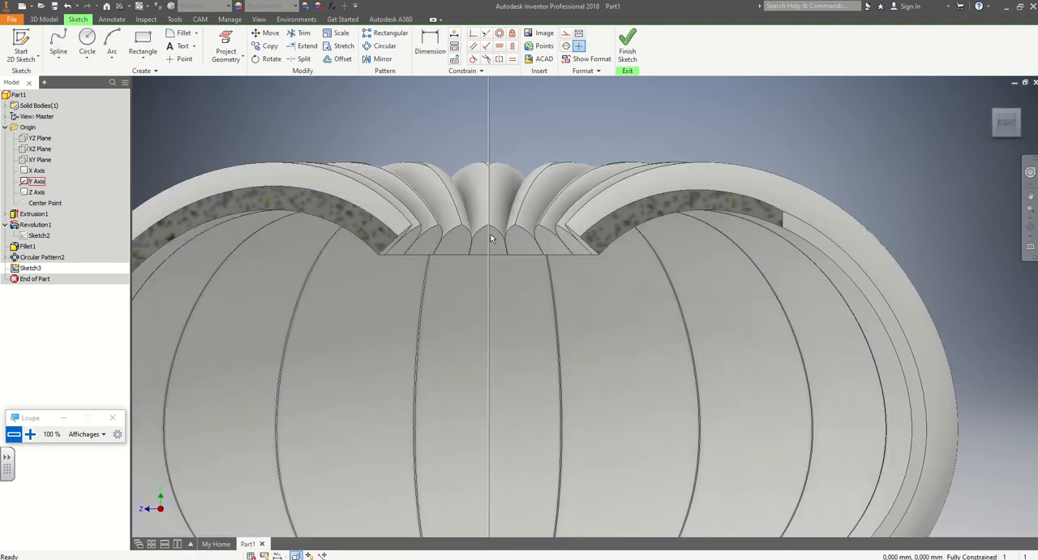
# Sketch a five-point interpolation spline from the Y axis in the top opening, curving outward and up above the ribs, and finish the sketch.
pyautogui.click(58, 45)
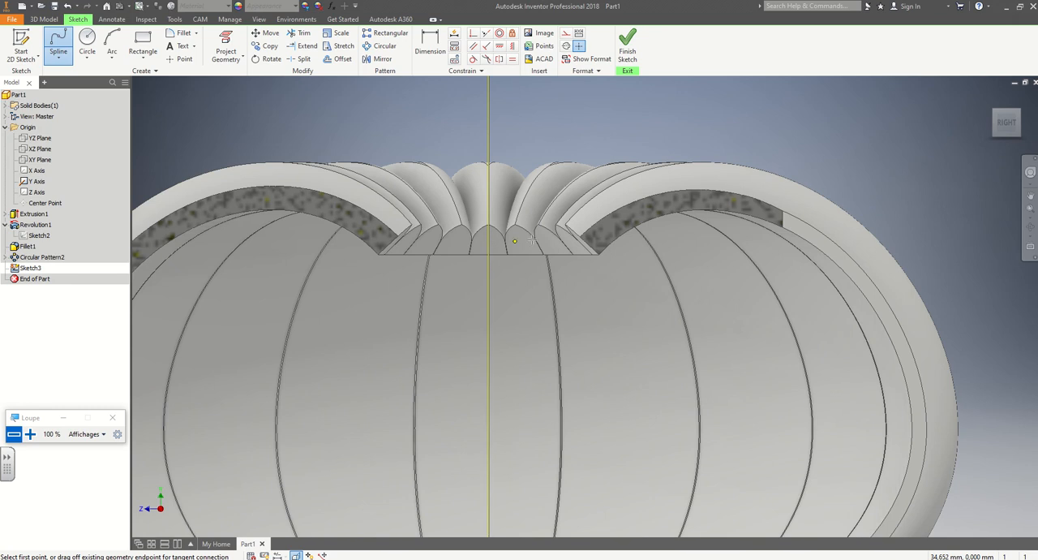
pyautogui.click(488, 240)
pyautogui.click(509, 140)
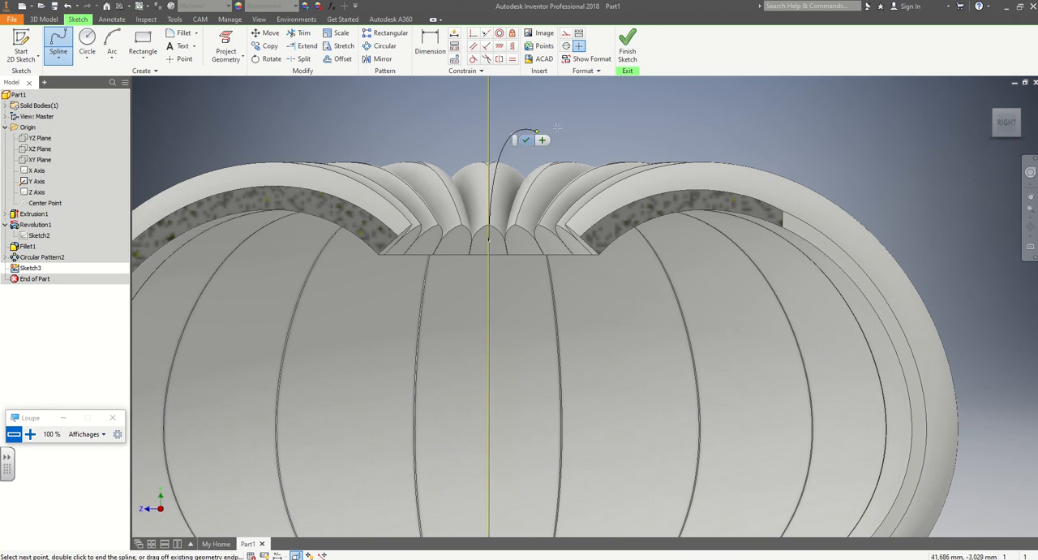
pyautogui.moveTo(699, 86); pyautogui.dragTo(592, 254, button='middle')
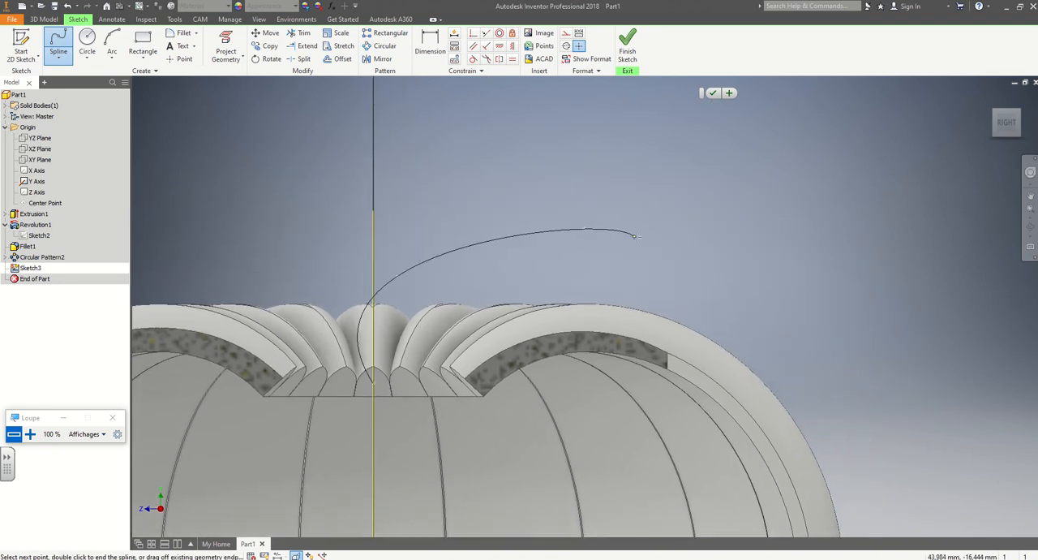
pyautogui.click(687, 176)
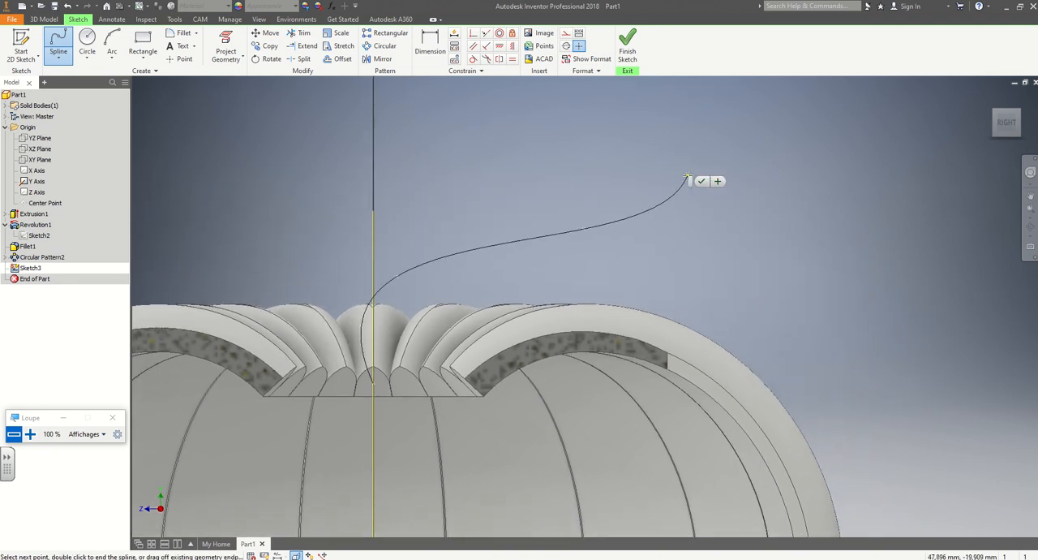
pyautogui.click(710, 138)
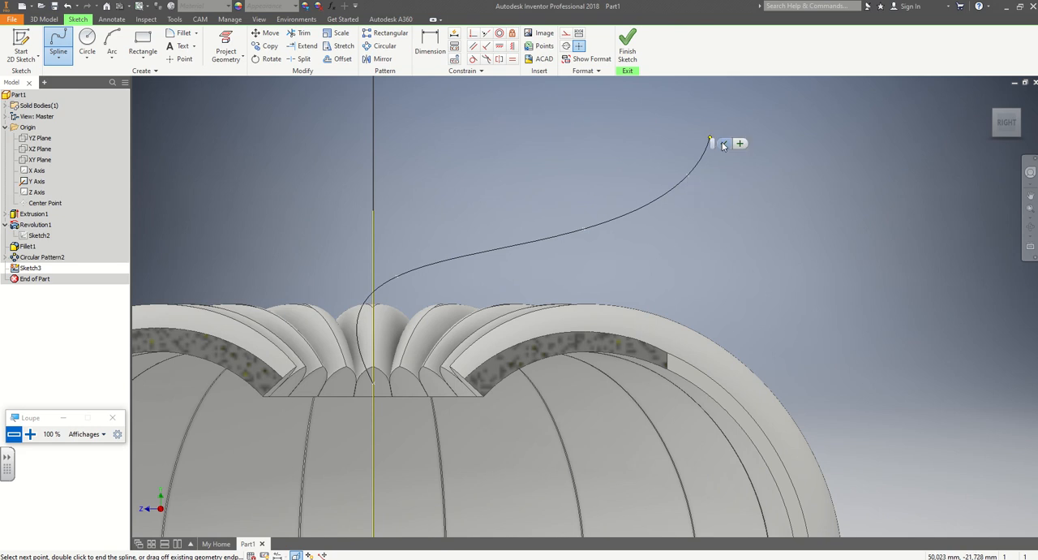
pyautogui.click(724, 146)
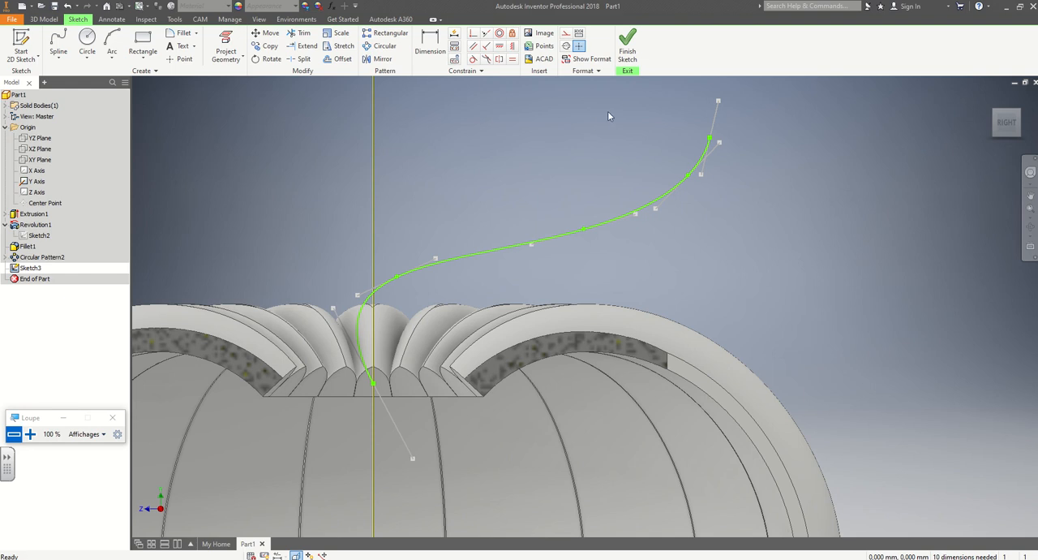
pyautogui.click(627, 47)
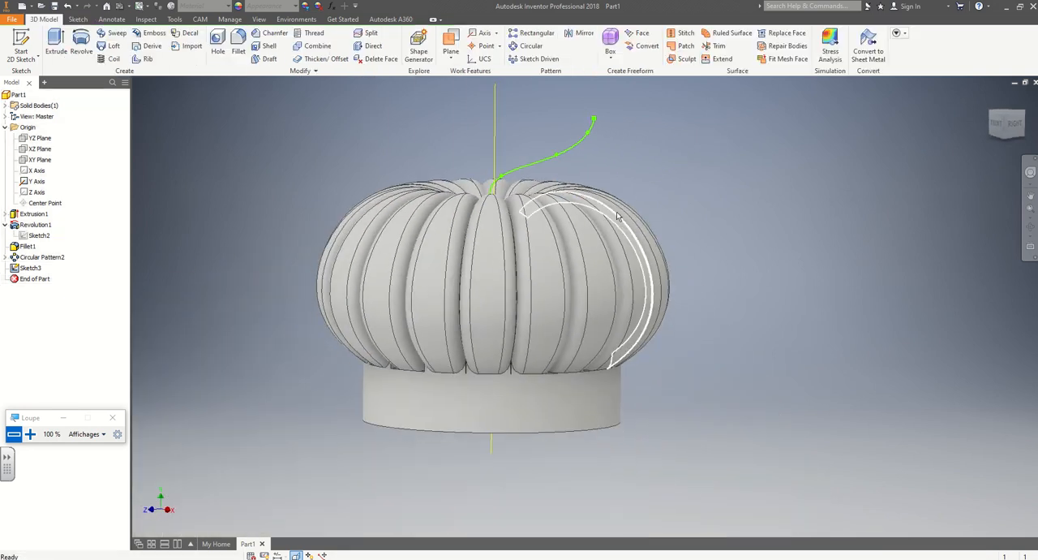
# Create a work plane normal to the stem spline at its second fit point, just above the opening.
pyautogui.keyDown('shift'); pyautogui.moveTo(694, 215); pyautogui.dragTo(625, 243, button='middle'); pyautogui.keyUp('shift')
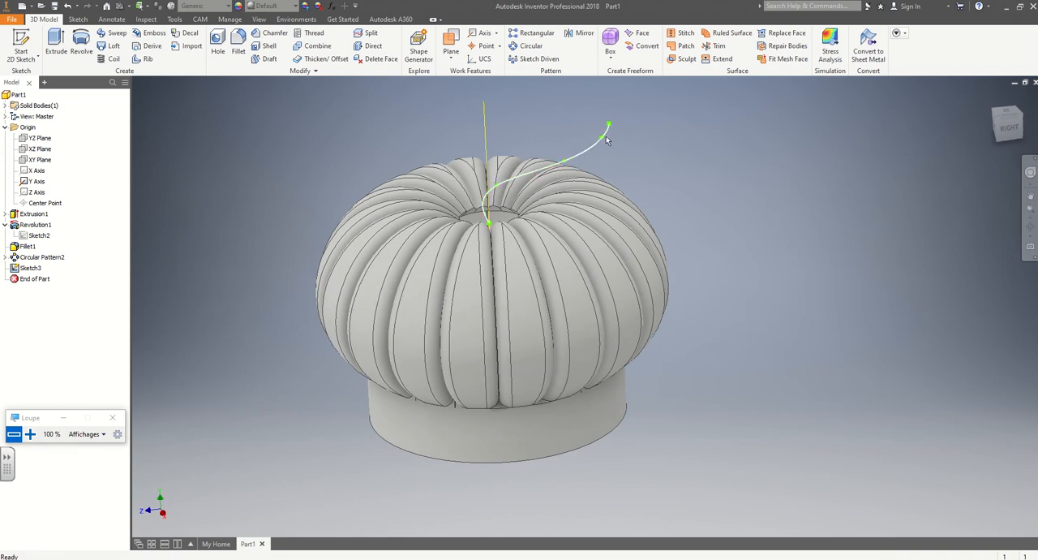
pyautogui.click(451, 57)
pyautogui.click(478, 351)
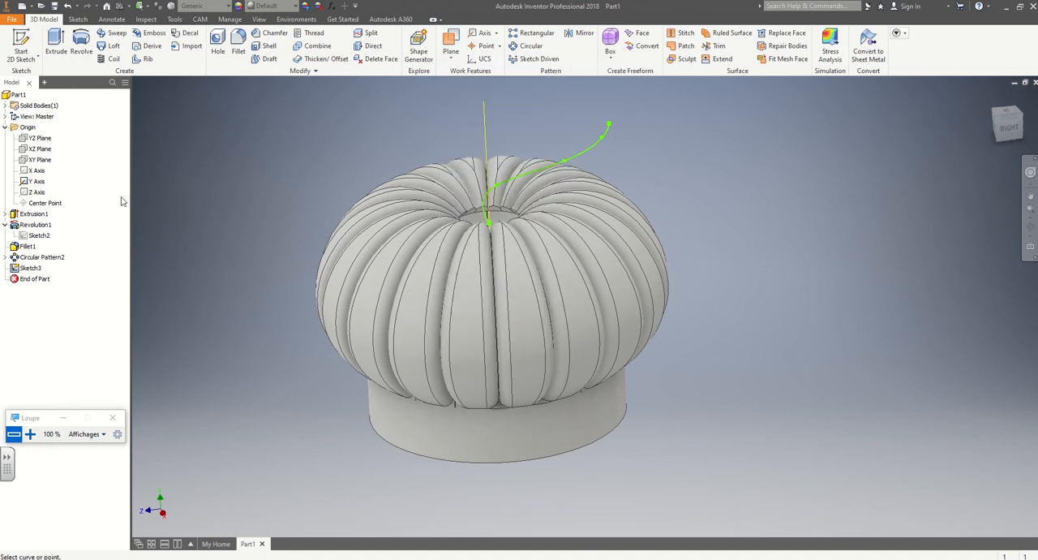
pyautogui.click(30, 269)
pyautogui.click(453, 53)
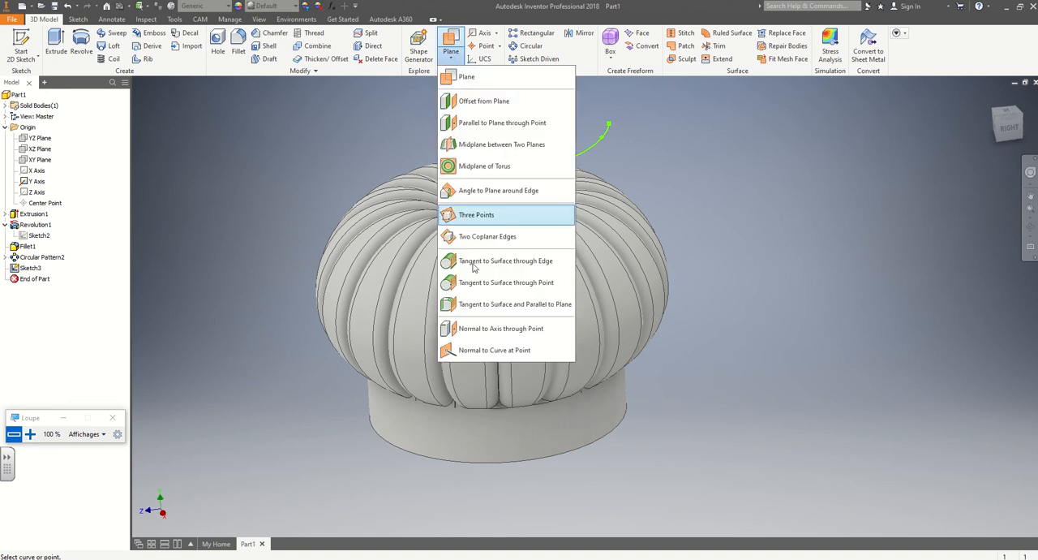
pyautogui.click(487, 350)
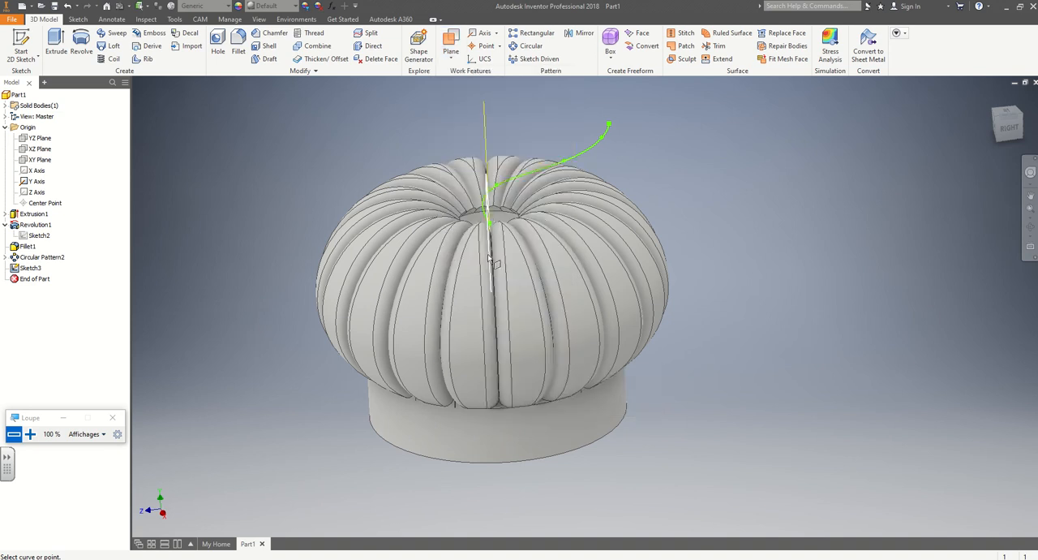
pyautogui.click(497, 185)
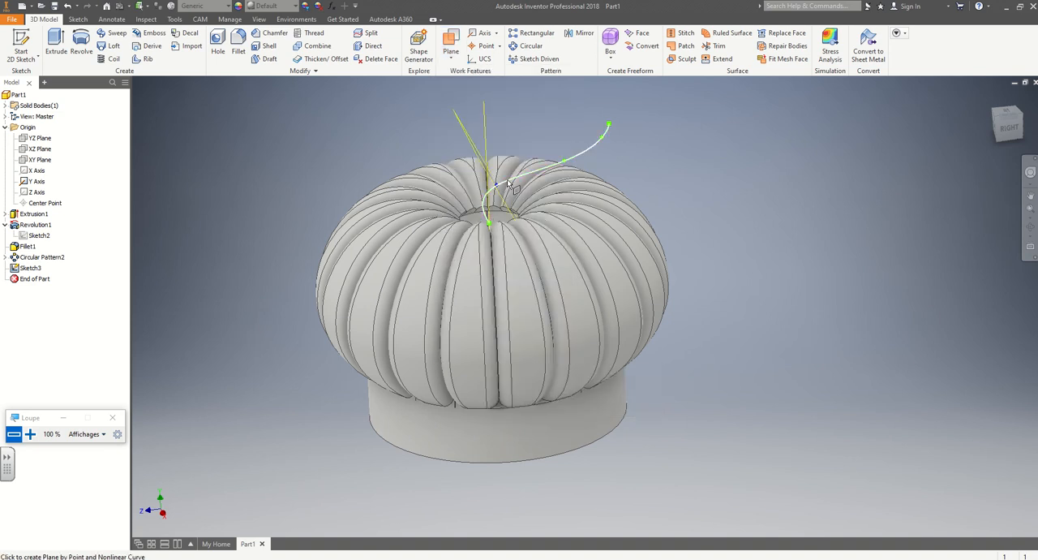
pyautogui.scroll(3, 509, 183)
pyautogui.click(511, 185)
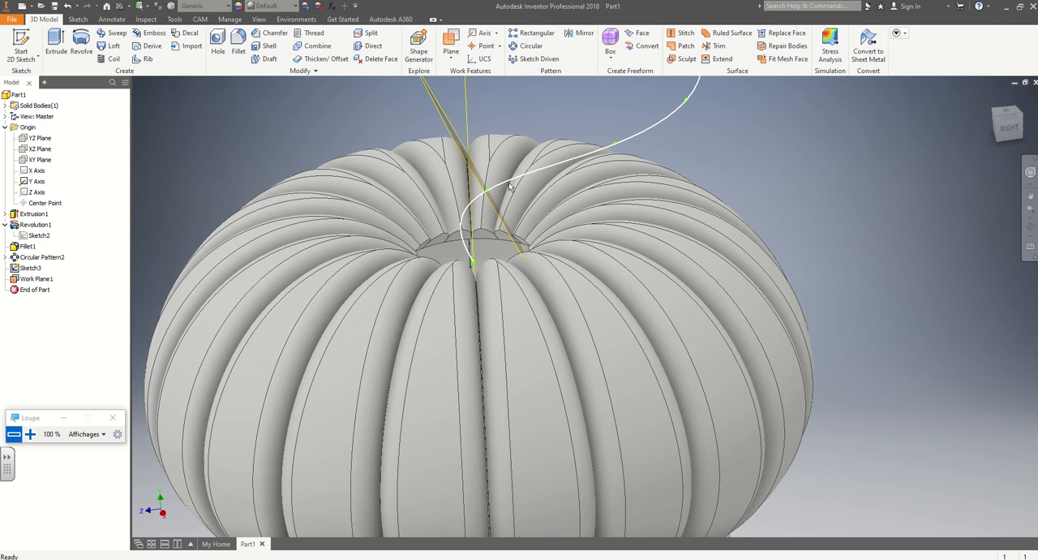
# Create a work plane normal to the stem spline at its third, middle fit point.
pyautogui.click(453, 52)
pyautogui.click(495, 352)
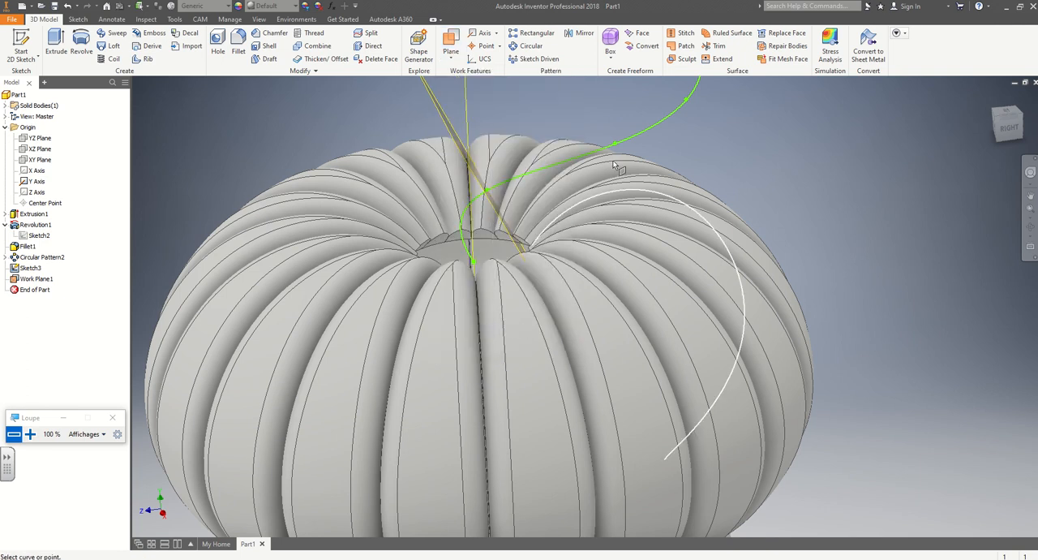
pyautogui.click(616, 147)
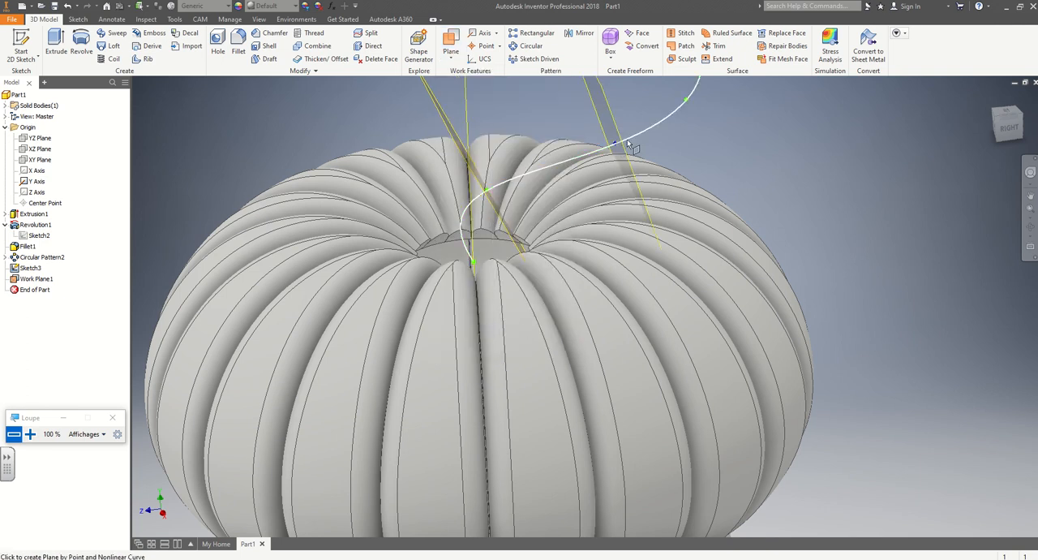
pyautogui.click(632, 137)
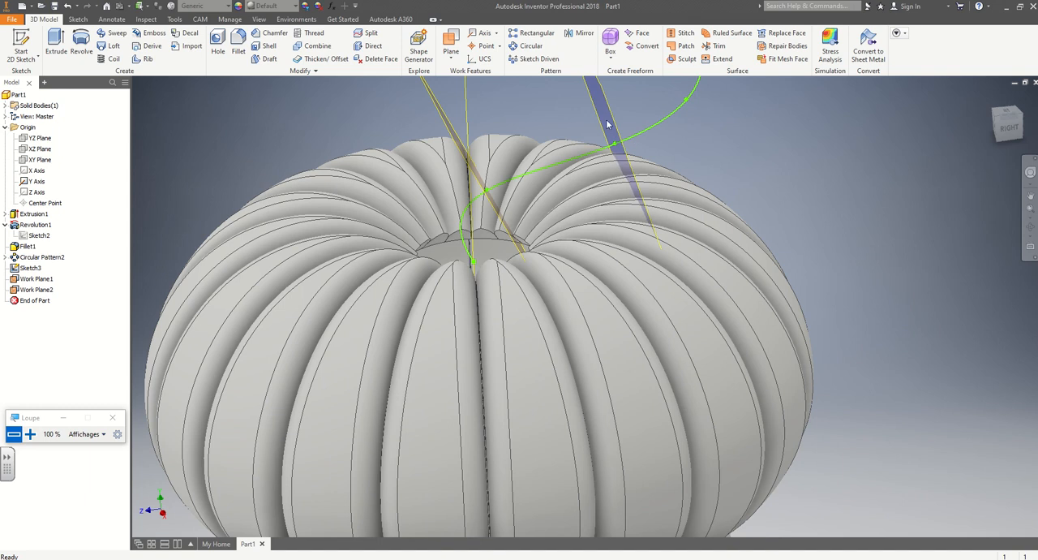
# Create a work plane normal to the stem spline at its fourth fit point, just before the upper end.
pyautogui.moveTo(709, 150); pyautogui.dragTo(553, 270, button='middle')
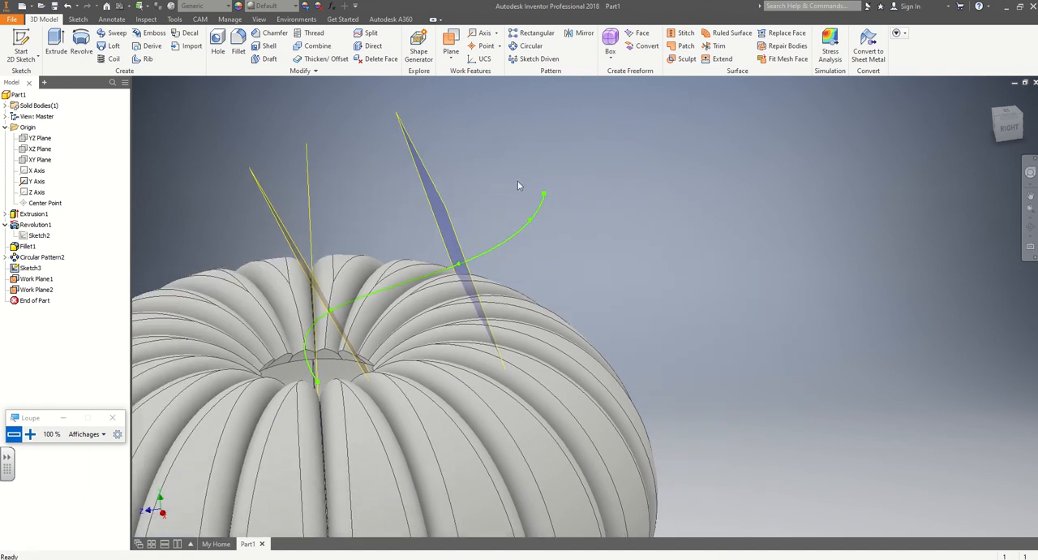
pyautogui.click(451, 53)
pyautogui.click(496, 346)
pyautogui.click(531, 221)
pyautogui.click(542, 214)
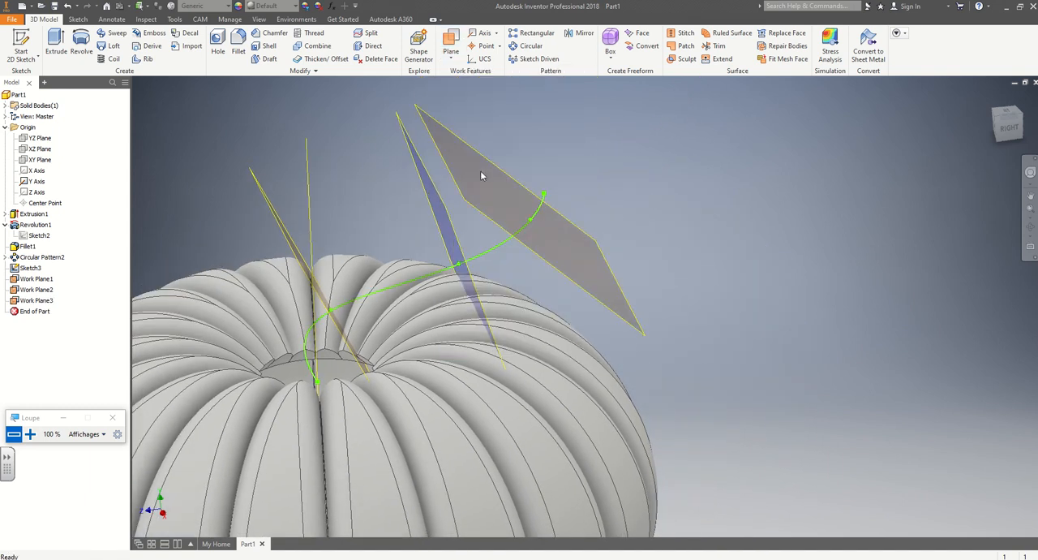
# Create a work plane normal to the stem spline at its upper endpoint.
pyautogui.click(451, 50)
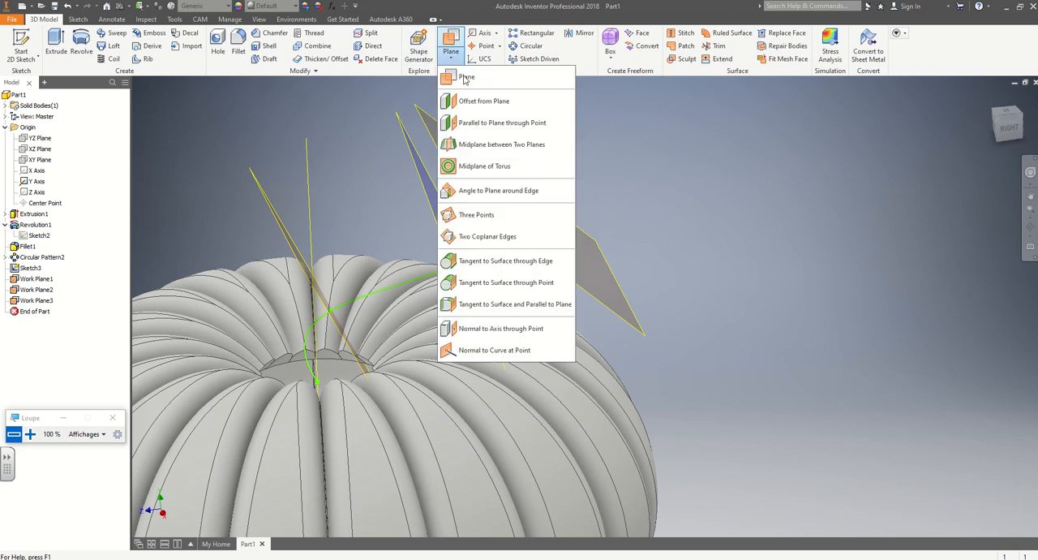
pyautogui.click(458, 349)
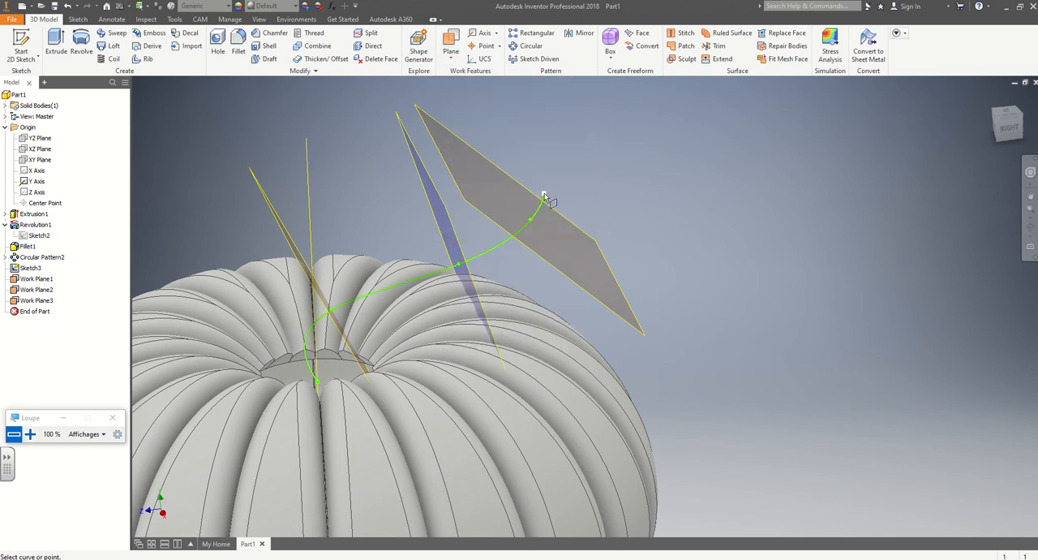
pyautogui.click(543, 197)
pyautogui.click(543, 197)
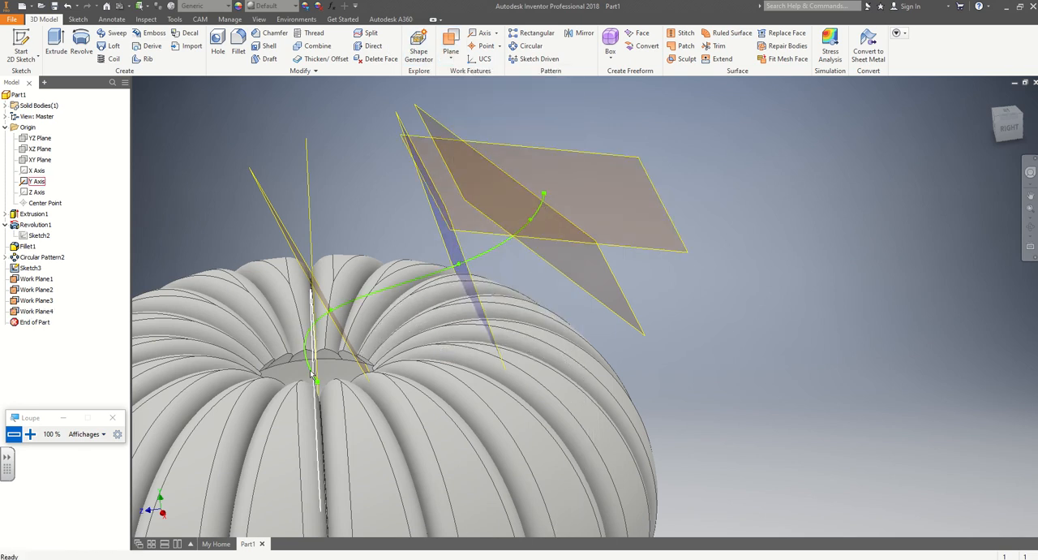
# Create a work plane parallel to the origin XZ plane through the spline's lower start point.
pyautogui.moveTo(251, 245); pyautogui.dragTo(441, 201, button='middle')
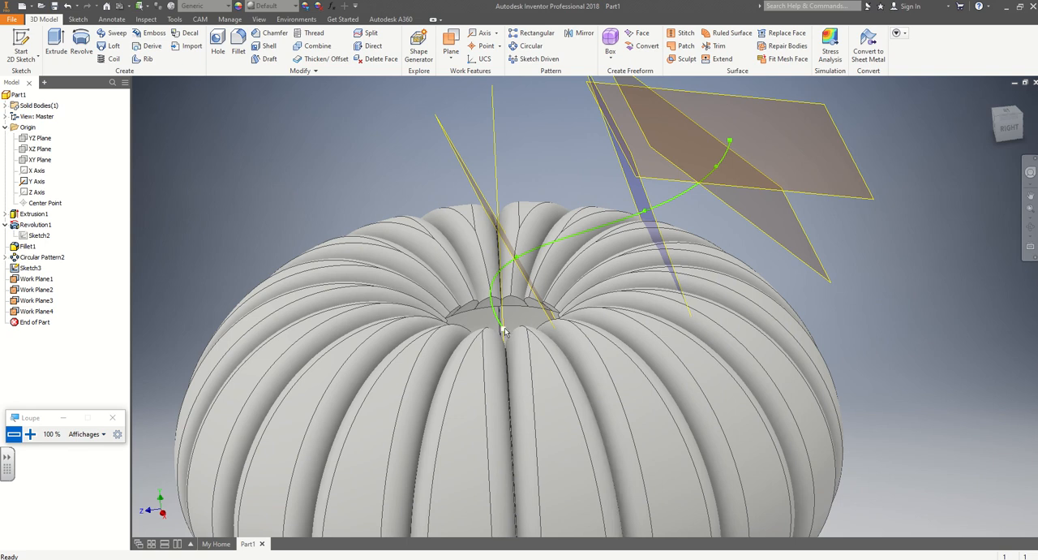
pyautogui.scroll(-4, 238, 217)
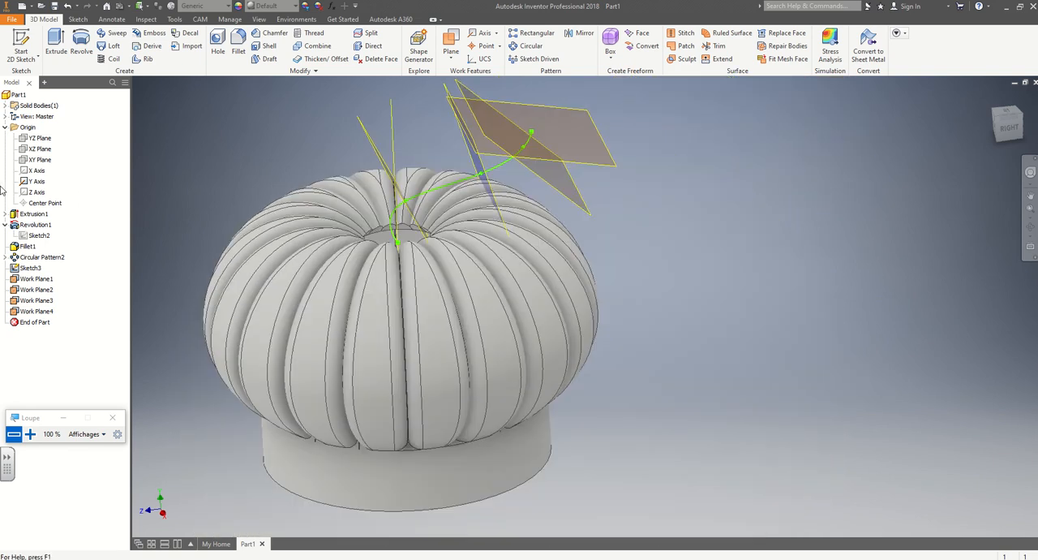
pyautogui.click(37, 151)
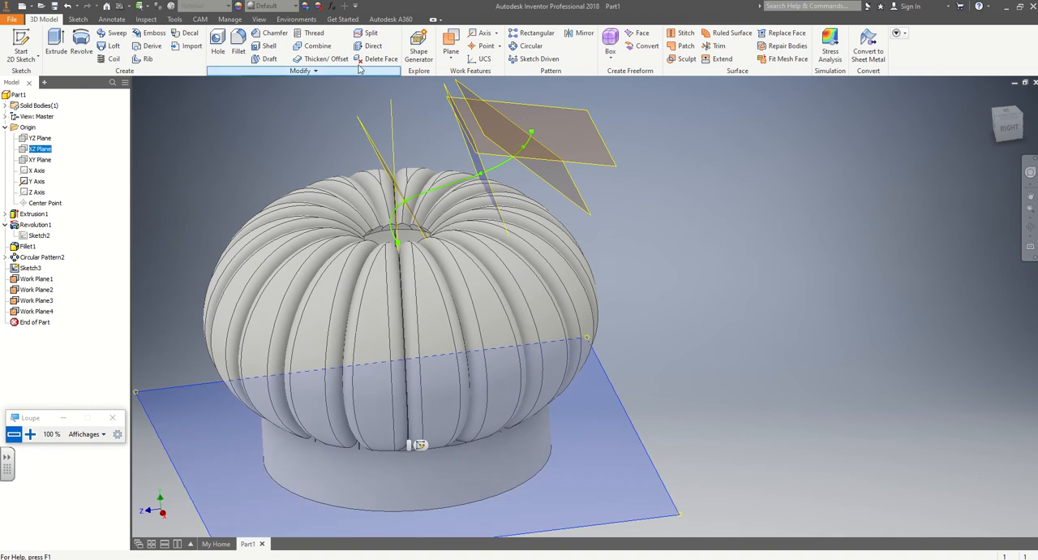
pyautogui.click(443, 60)
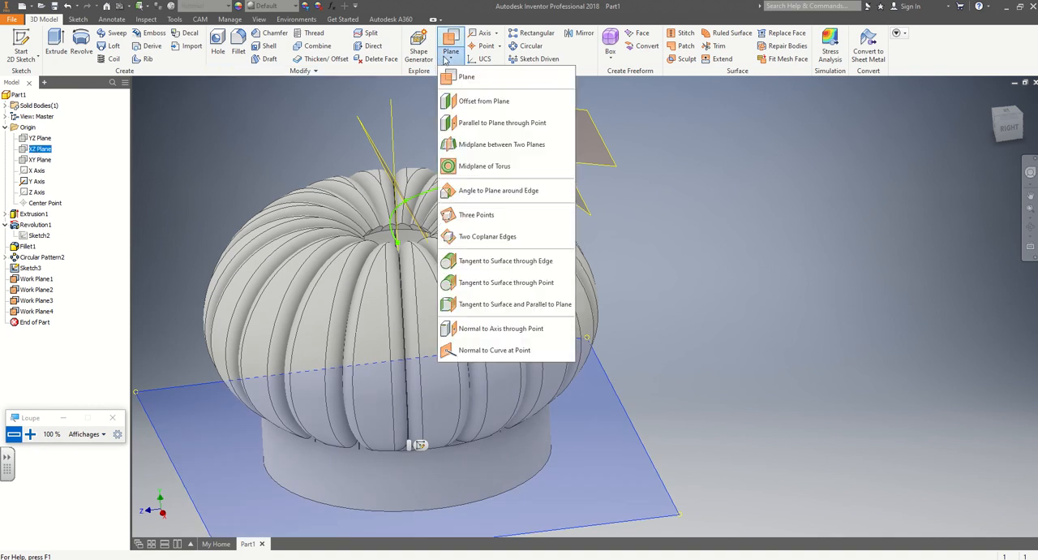
pyautogui.click(487, 126)
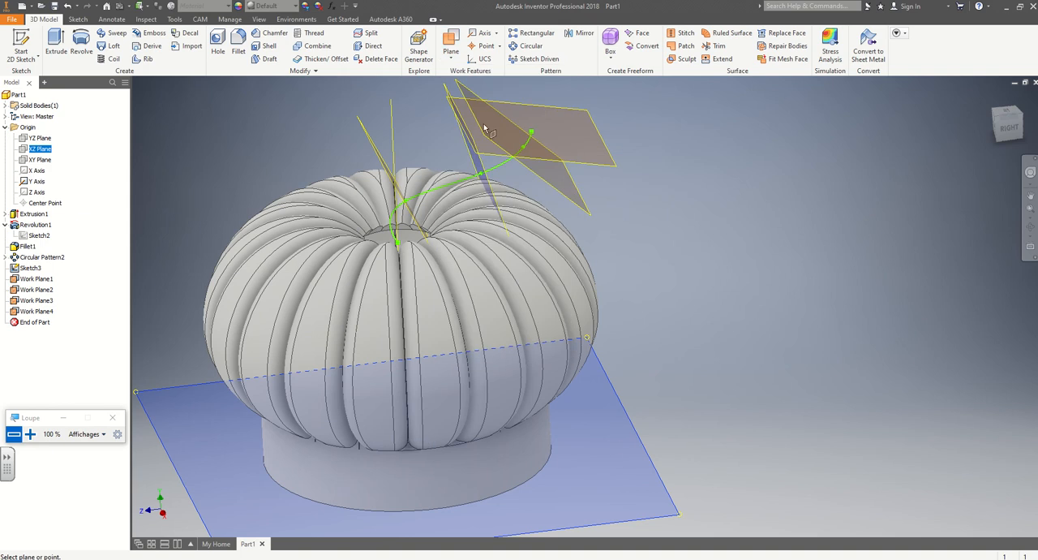
pyautogui.click(398, 244)
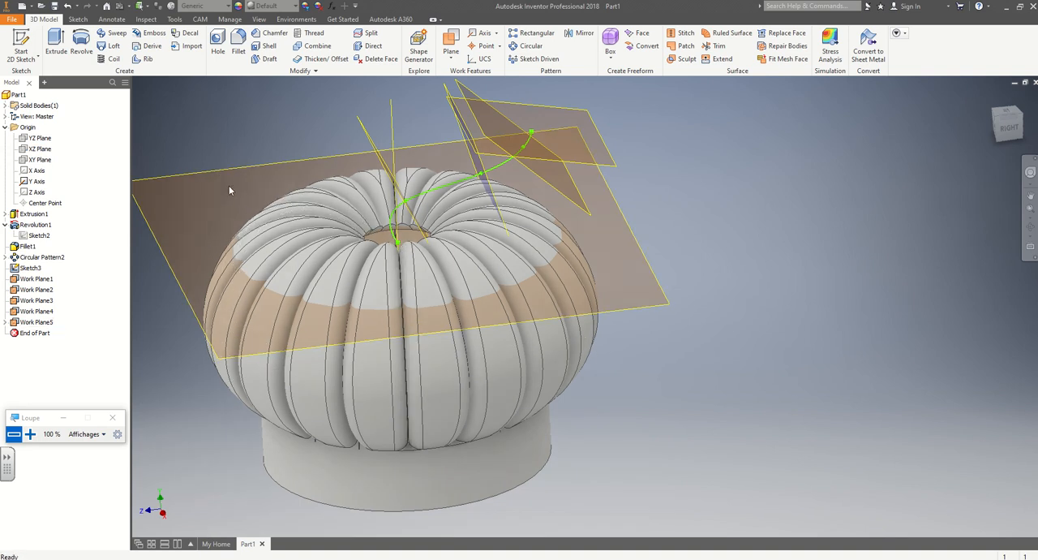
# Start a 2D sketch on the horizontal work plane through the spline's lower start point.
pyautogui.moveTo(229, 189)
pyautogui.keyDown('shift'); pyautogui.mouseDown(button='middle')
pyautogui.moveTo(227, 176)
pyautogui.moveTo(237, 193)
pyautogui.moveTo(213, 187)
pyautogui.mouseUp(button='middle'); pyautogui.keyUp('shift')
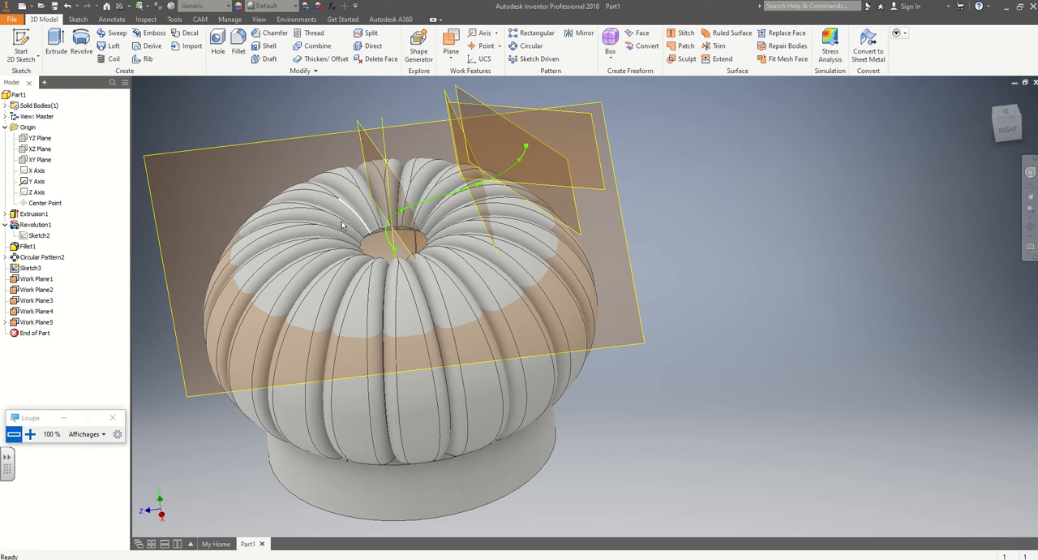
pyautogui.click(79, 20)
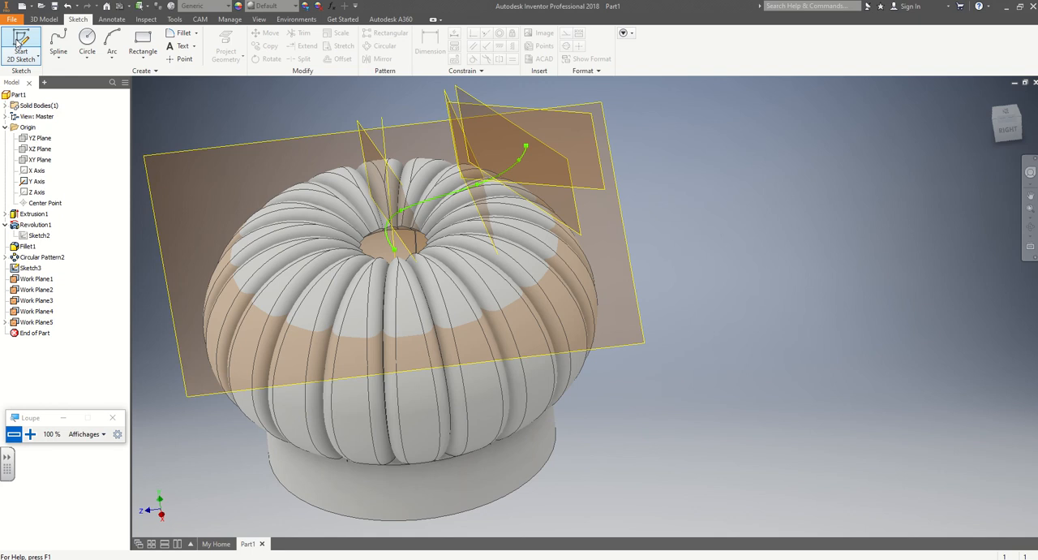
pyautogui.click(23, 39)
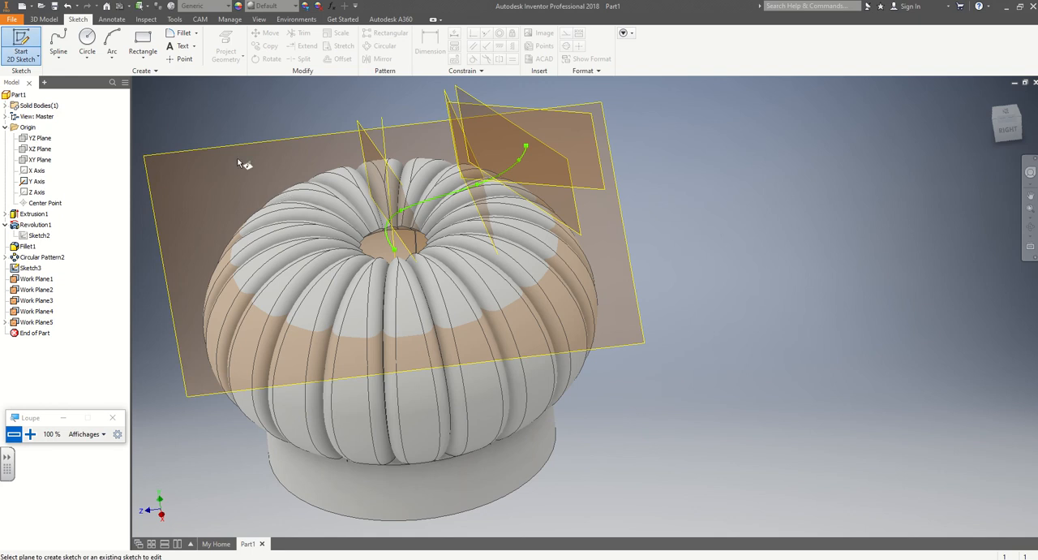
pyautogui.click(171, 155)
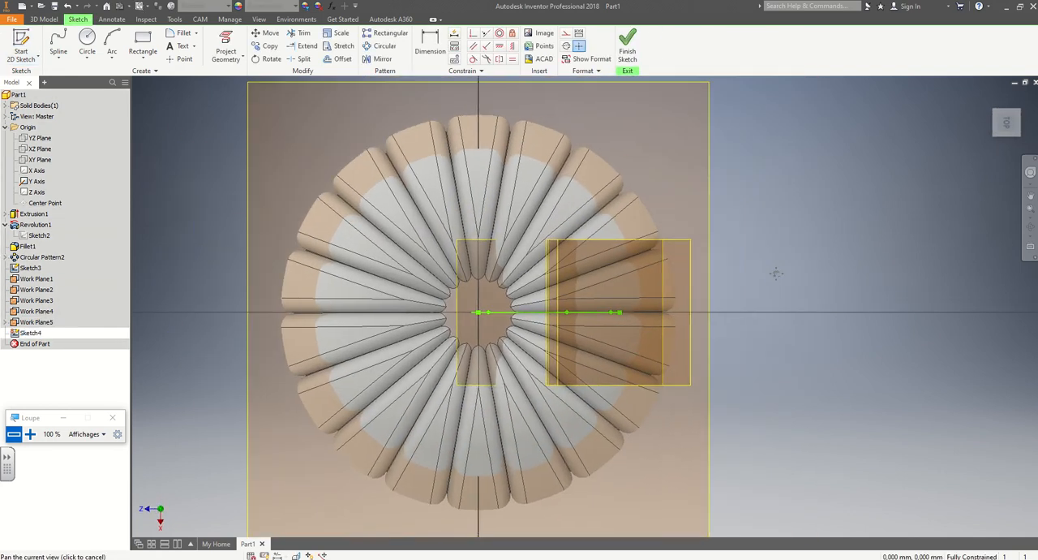
# Slice the model at the sketch plane and hide Work Plane1, Work Plane3 and Work Plane2.
pyautogui.scroll(3, 761, 276)
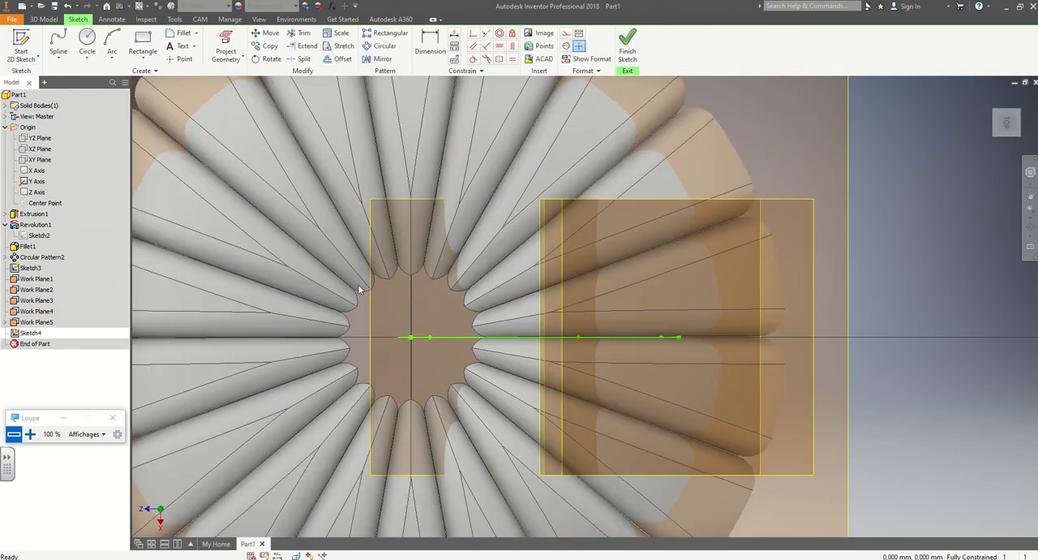
pyautogui.press('F7')
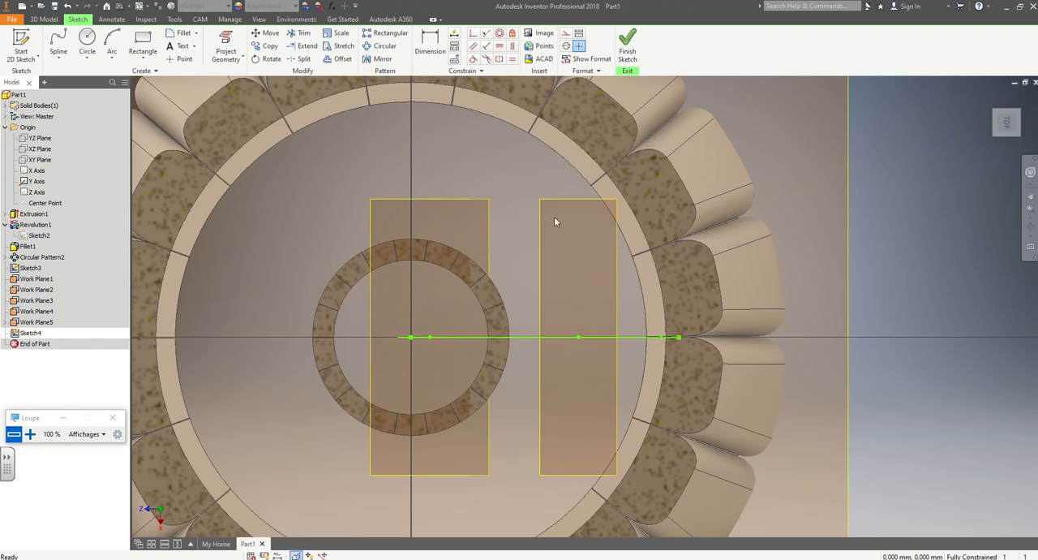
pyautogui.rightClick(33, 280)
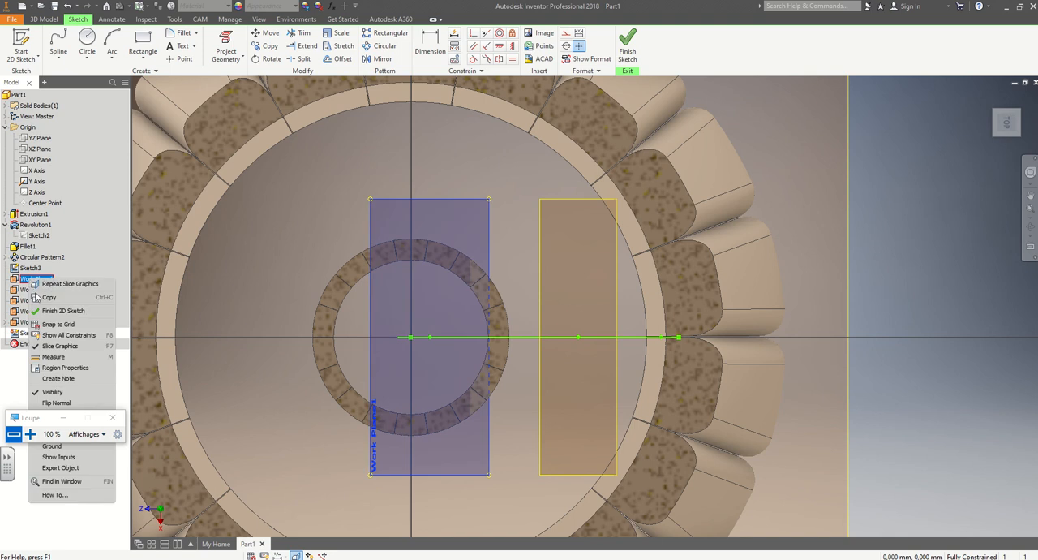
pyautogui.click(51, 392)
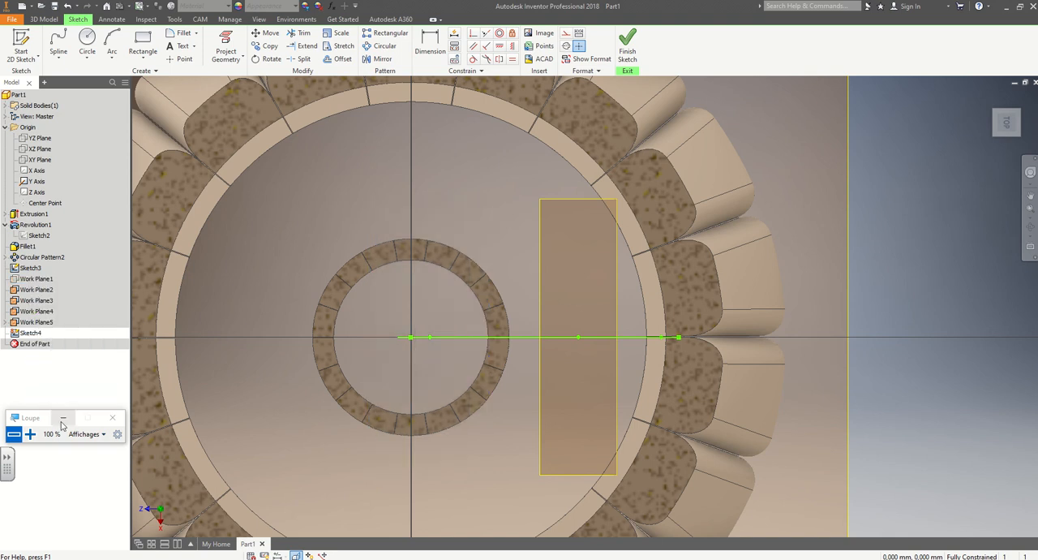
pyautogui.rightClick(42, 302)
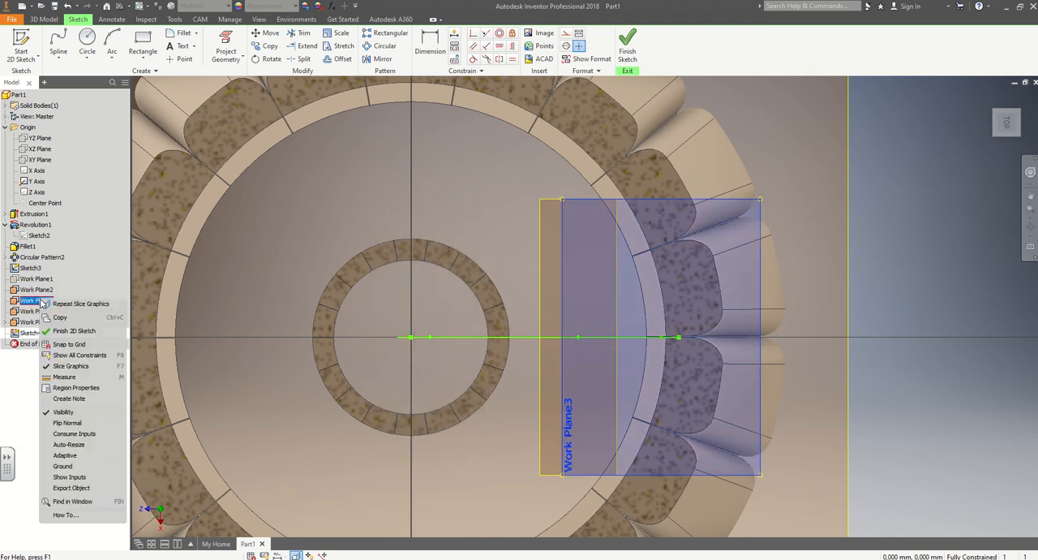
pyautogui.click(63, 411)
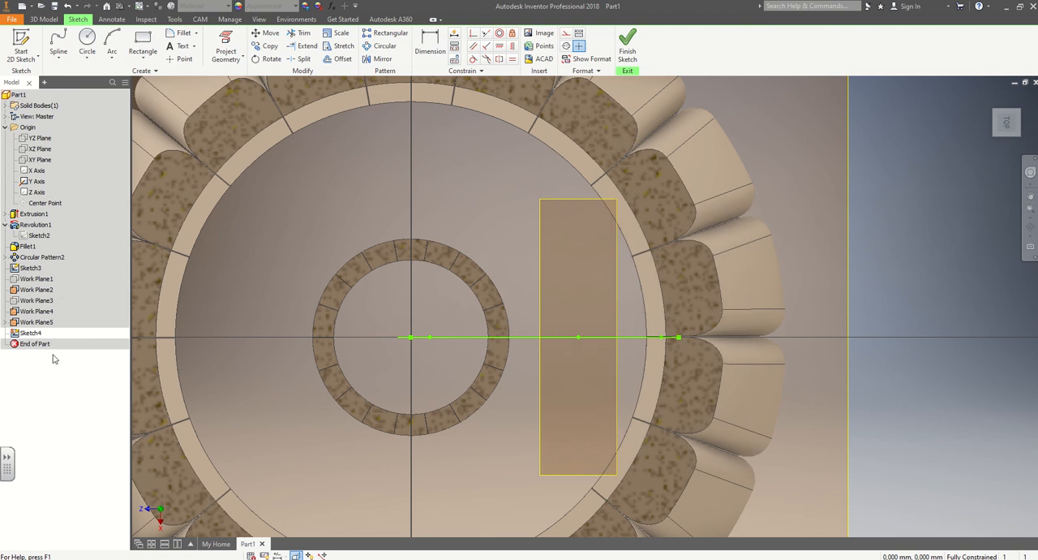
pyautogui.rightClick(29, 294)
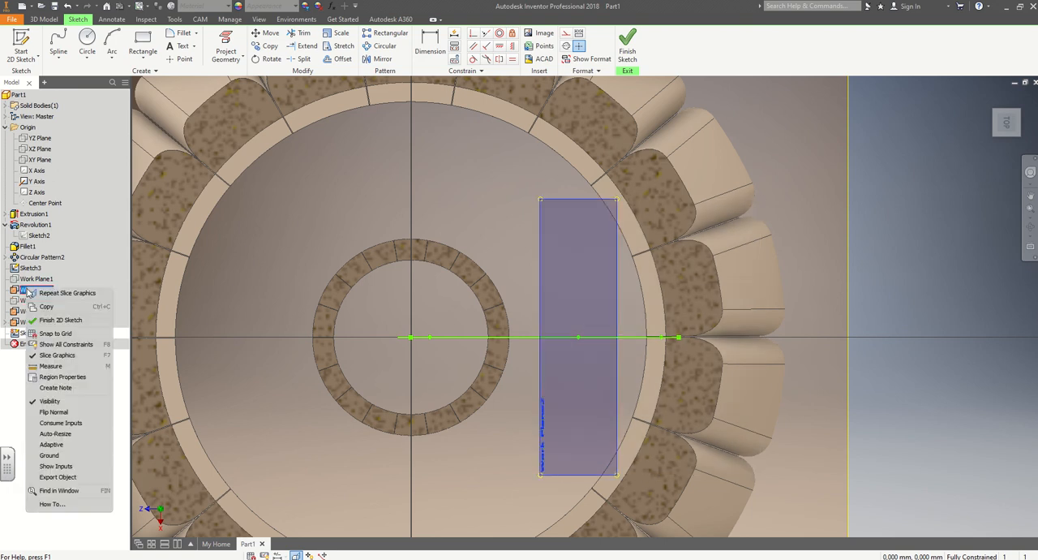
pyautogui.click(56, 405)
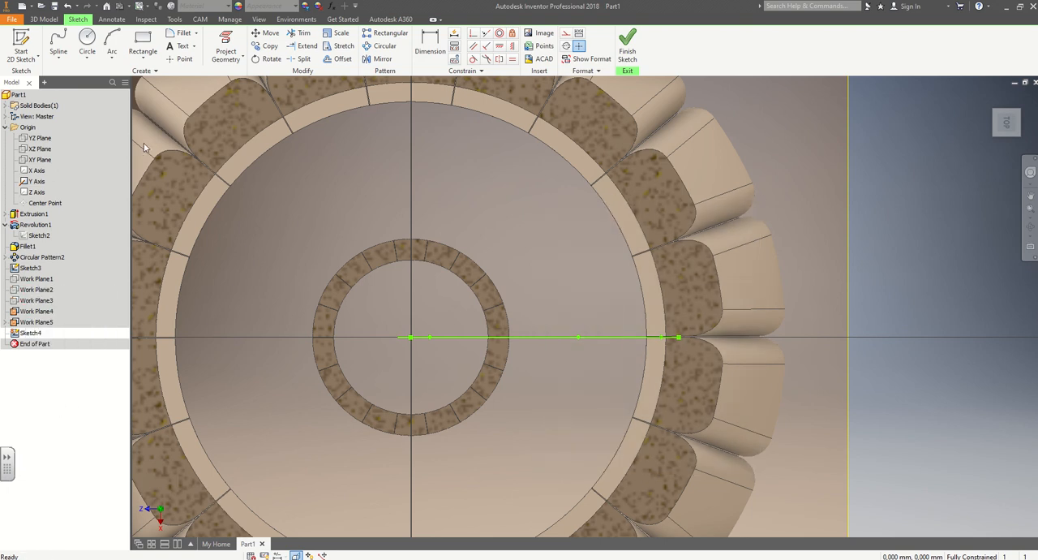
# Sketch an ellipse centred on the stem spline's start point, with its long half-axis about 15 mm along the Z direction.
pyautogui.click(87, 60)
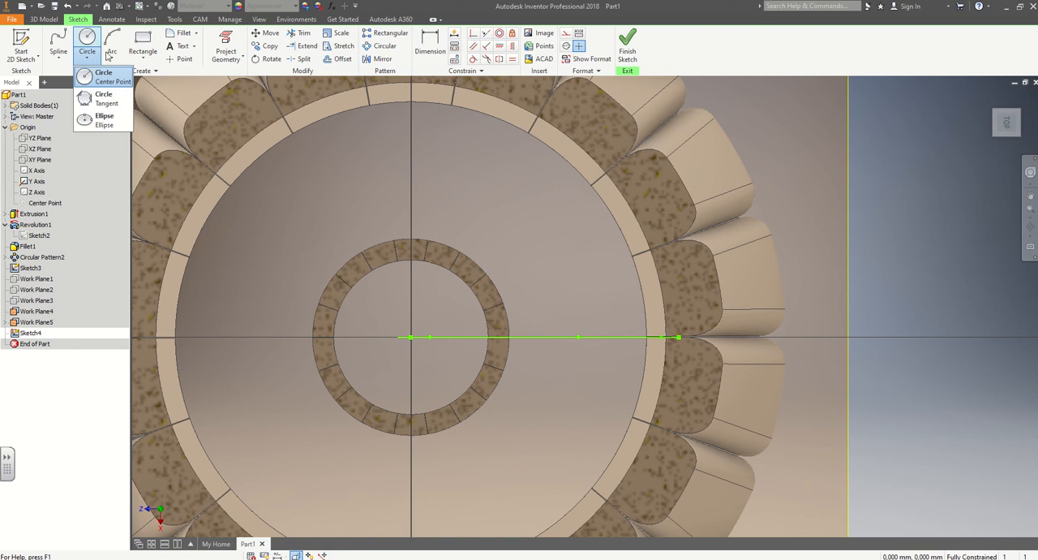
pyautogui.click(87, 122)
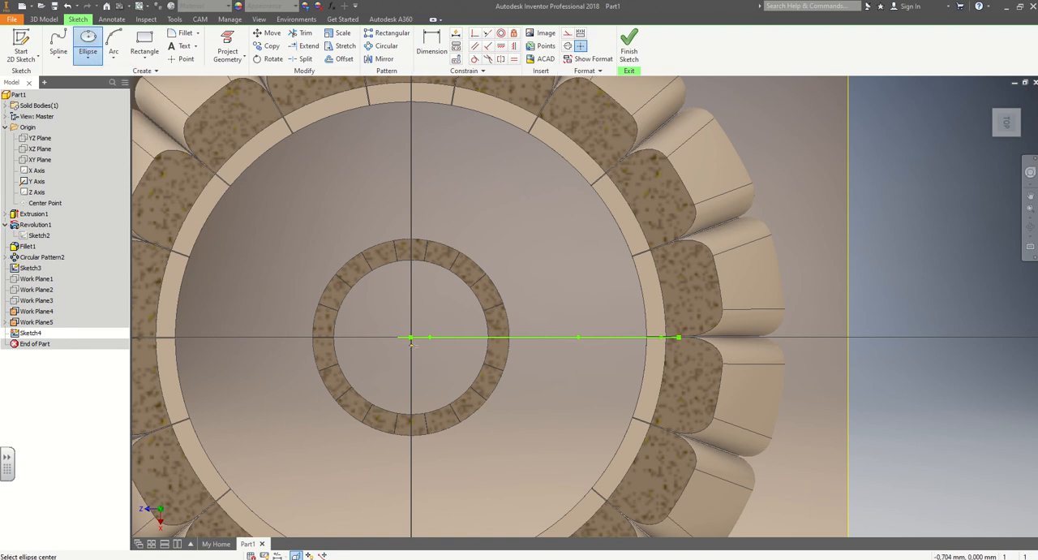
pyautogui.keyDown('shift'); pyautogui.moveTo(412, 338); pyautogui.dragTo(420, 288, button='middle'); pyautogui.keyUp('shift')
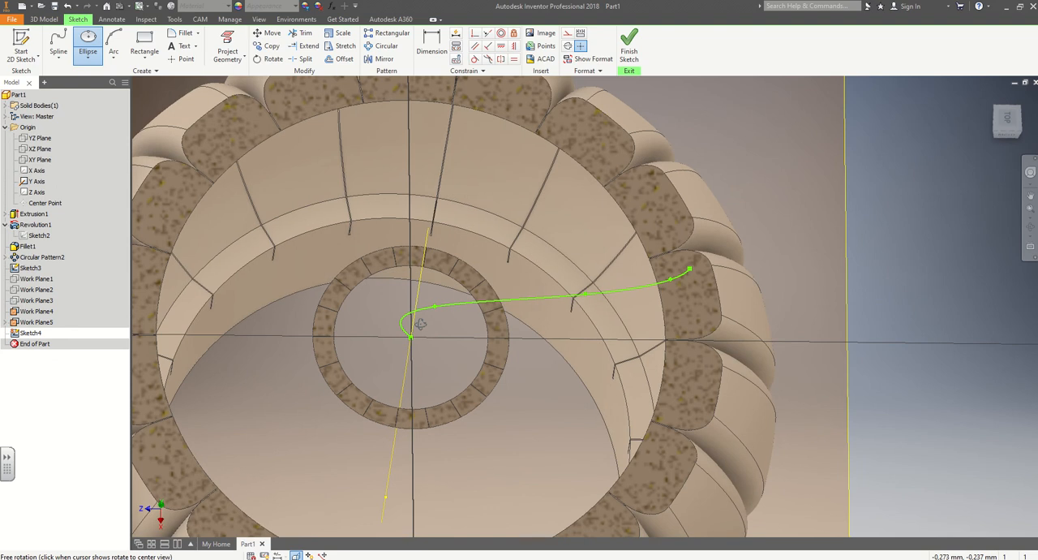
pyautogui.click(413, 341)
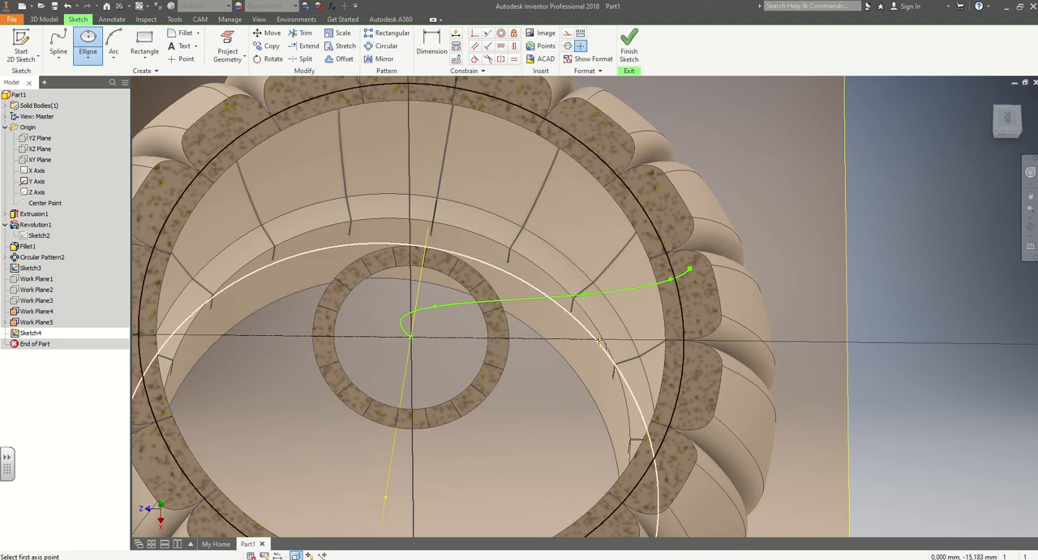
pyautogui.keyDown('shift'); pyautogui.moveTo(602, 339); pyautogui.dragTo(599, 358, button='middle'); pyautogui.keyUp('shift')
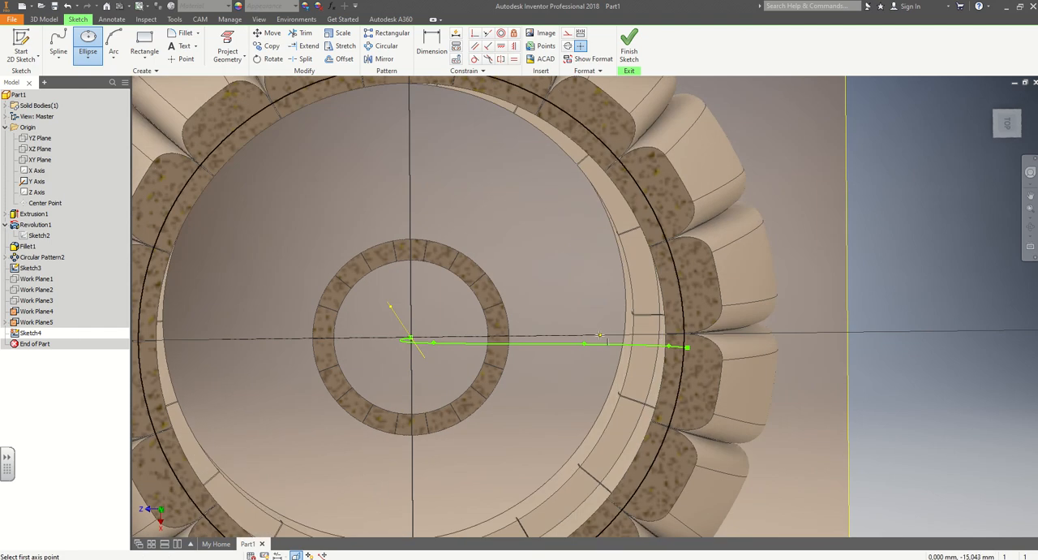
pyautogui.click(598, 335)
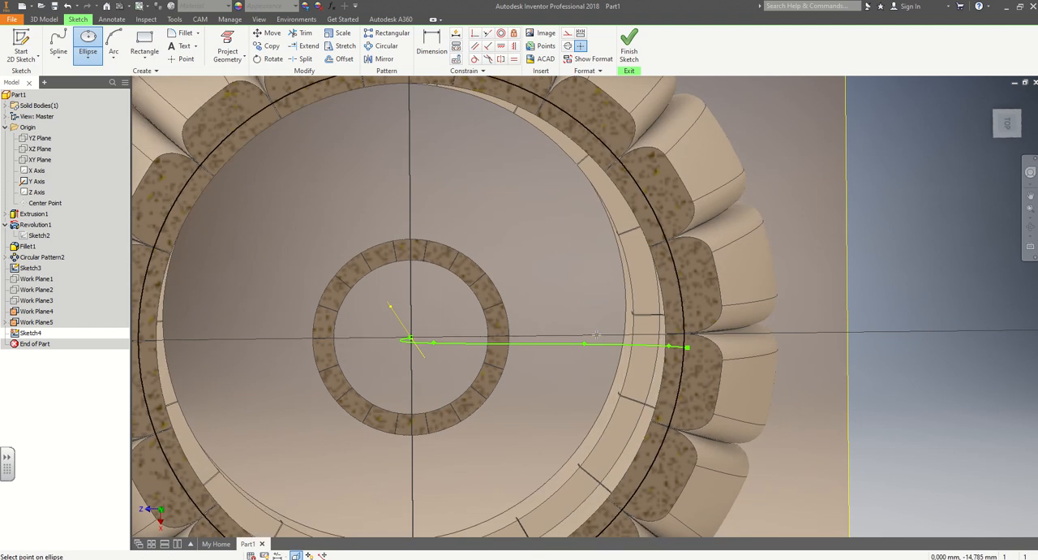
pyautogui.click(417, 262)
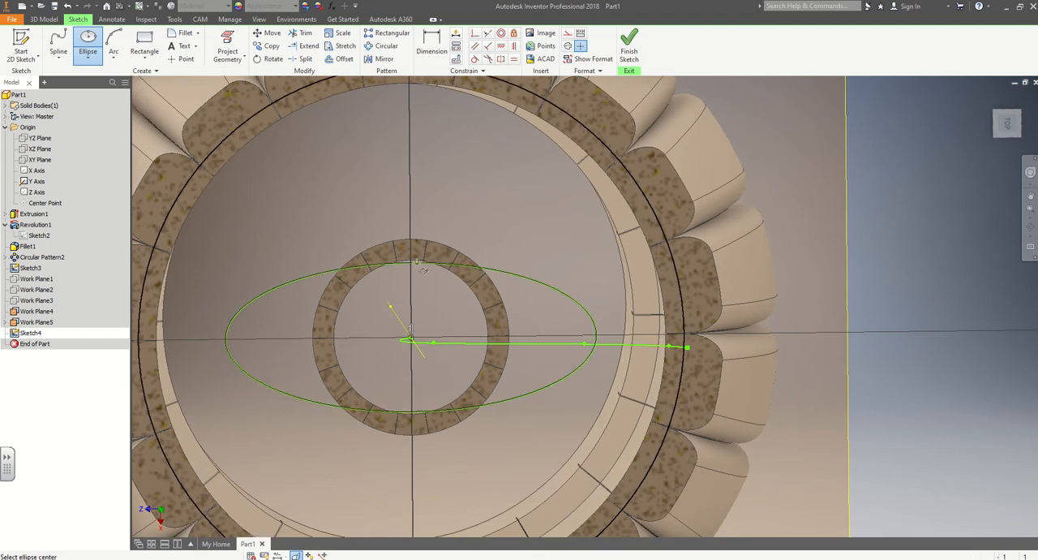
# Sketch a second ellipse on the same centre with its long axis perpendicular to the first, along the X direction.
pyautogui.click(411, 338)
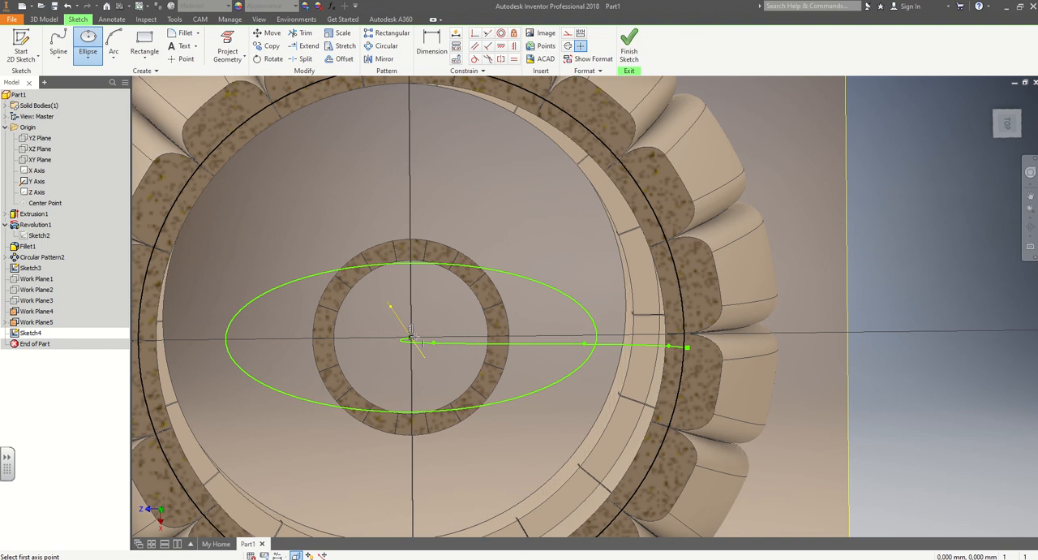
pyautogui.click(410, 171)
pyautogui.click(483, 334)
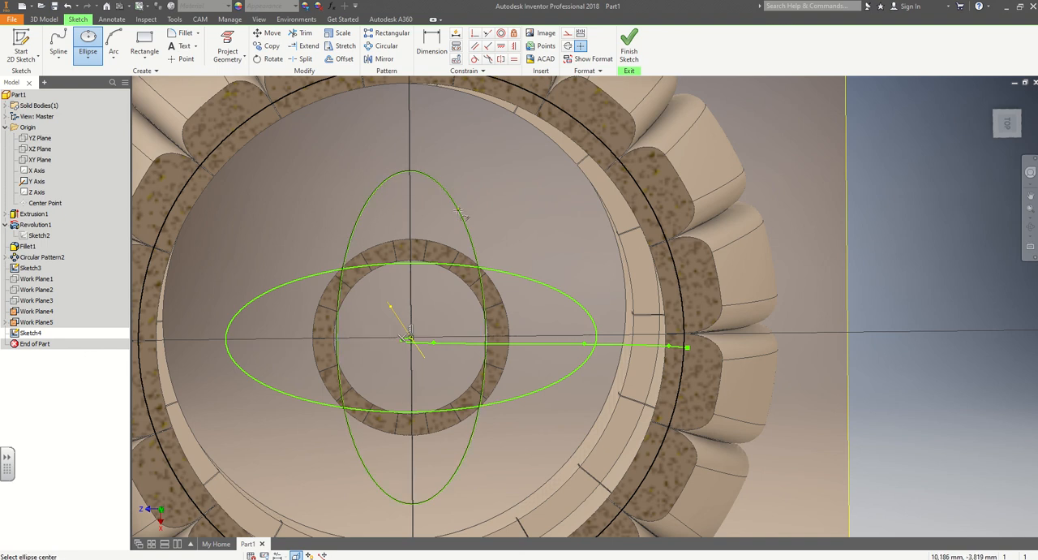
# Trim the inner arcs of both ellipses to leave a four-lobed outline, and finish the sketch.
pyautogui.click(303, 36)
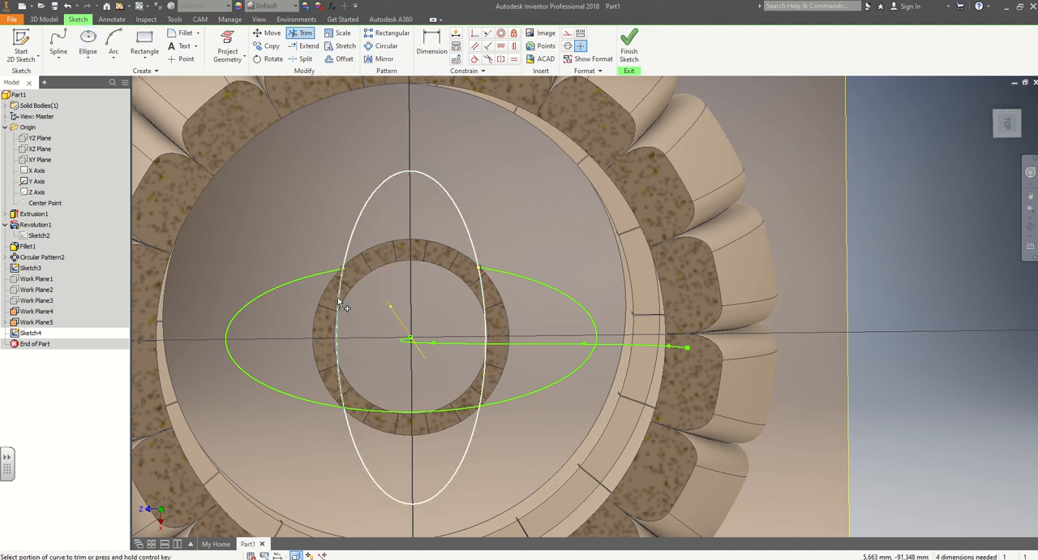
pyautogui.click(405, 412)
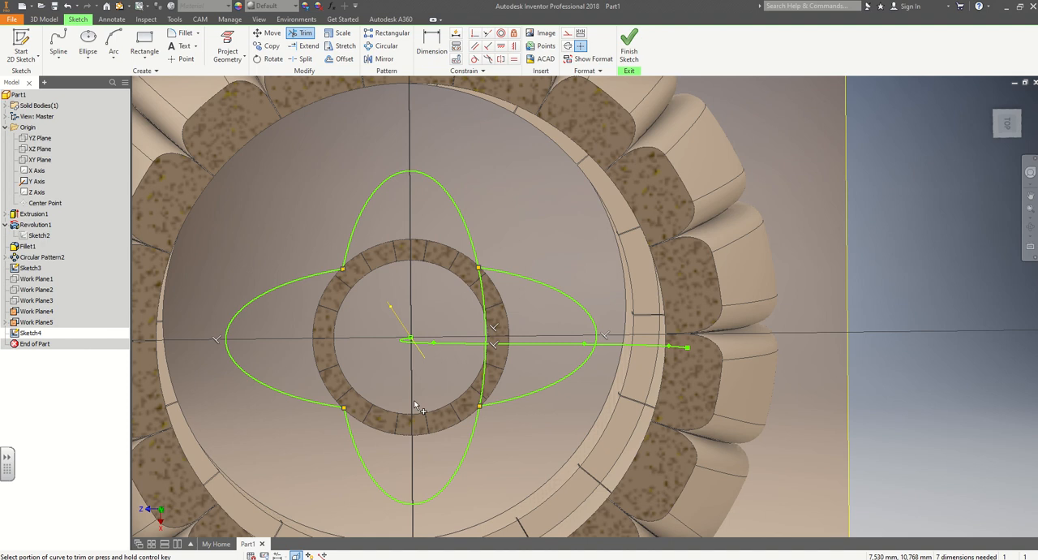
pyautogui.click(484, 374)
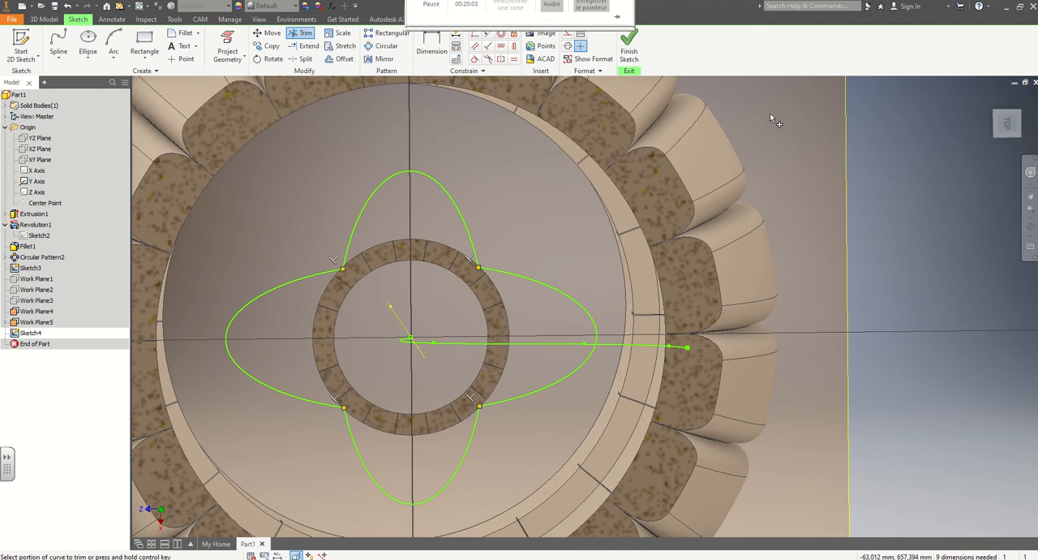
pyautogui.click(629, 49)
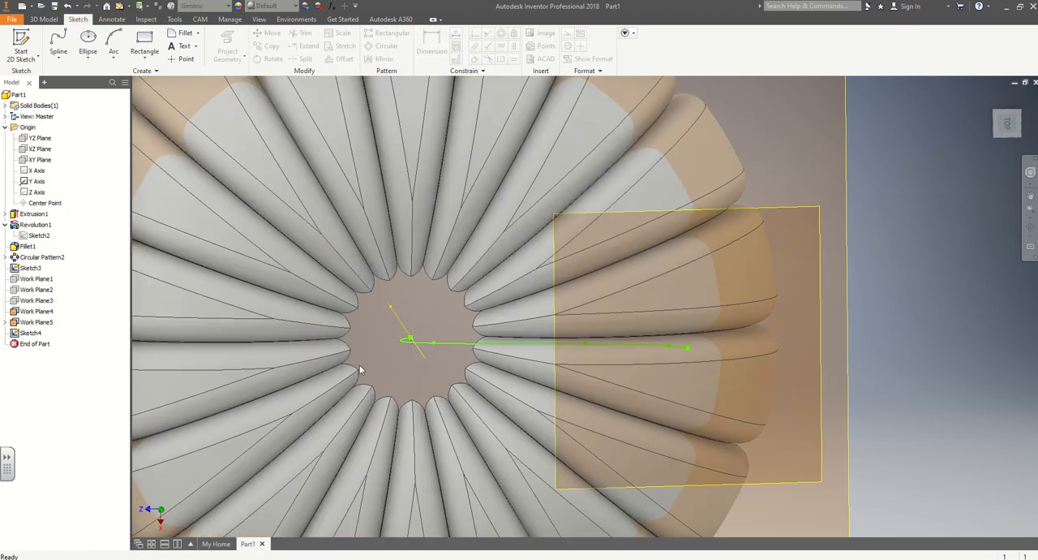
# Reopen the four-lobed profile sketch, Sketch4, for editing with the model sliced at its plane.
pyautogui.keyDown('shift'); pyautogui.moveTo(361, 370); pyautogui.dragTo(345, 299, button='middle'); pyautogui.keyUp('shift')
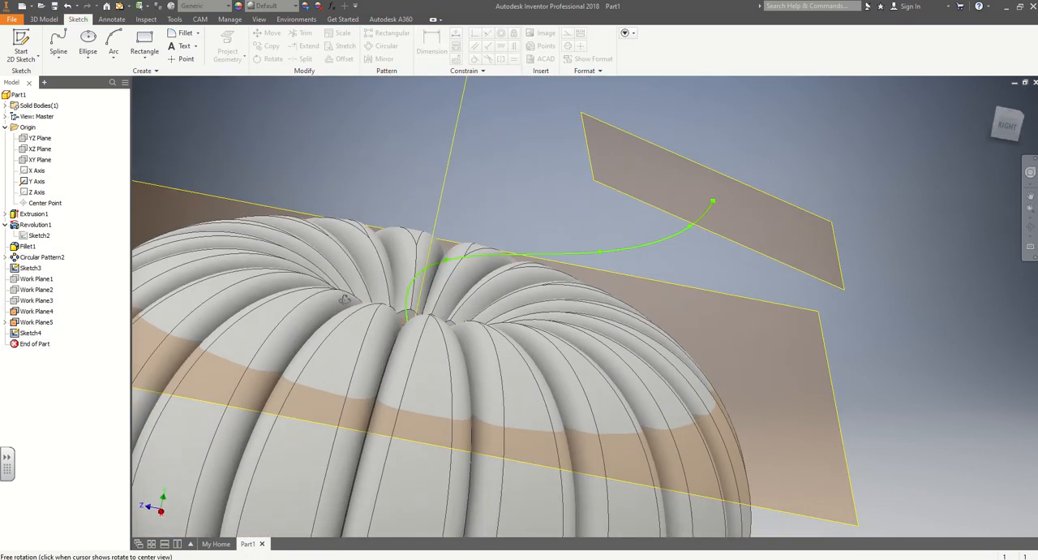
pyautogui.scroll(2, 363, 342)
pyautogui.scroll(-6, 363, 341)
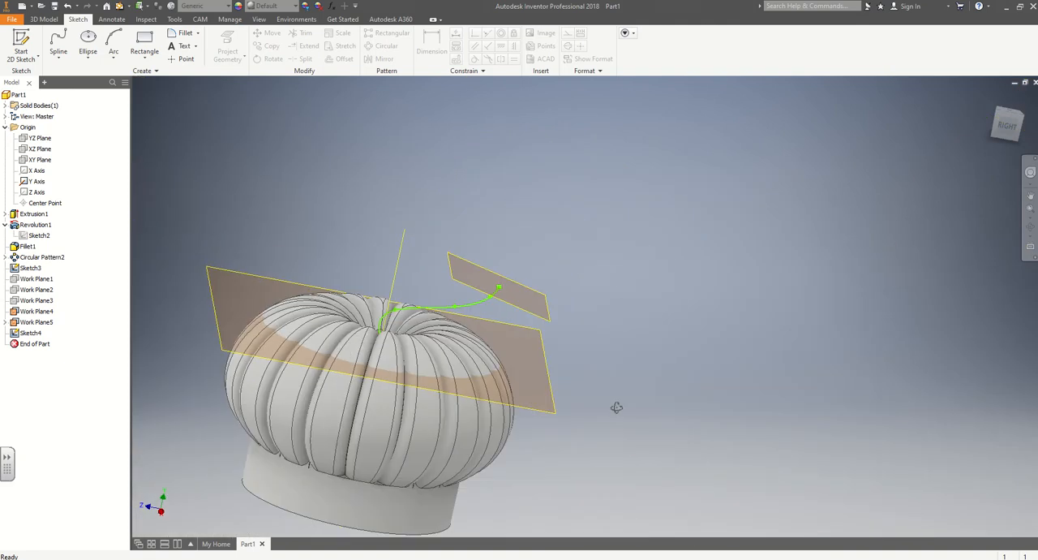
pyautogui.keyDown('shift'); pyautogui.moveTo(616, 408); pyautogui.dragTo(602, 442, button='middle'); pyautogui.keyUp('shift')
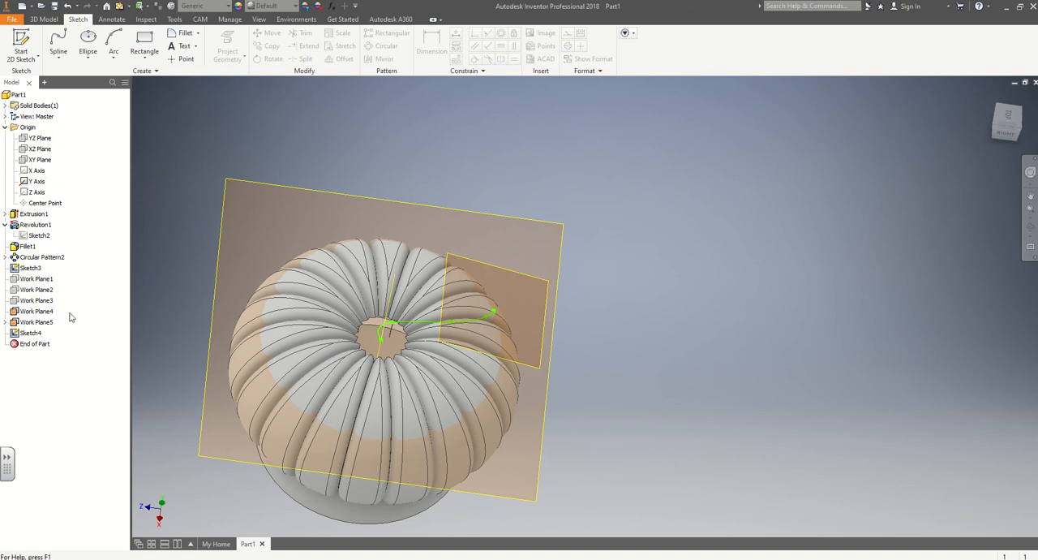
pyautogui.click(30, 268)
pyautogui.click(13, 270)
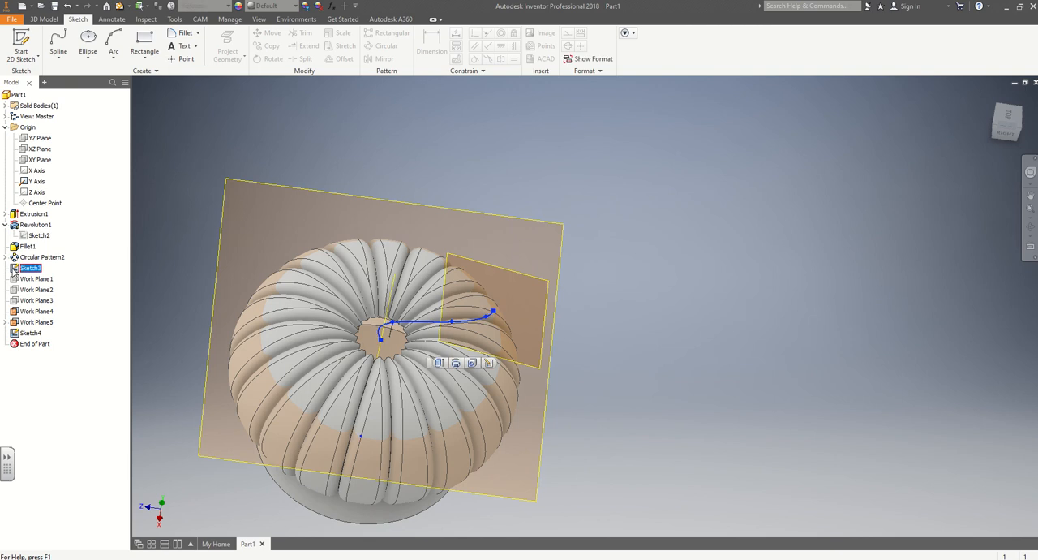
pyautogui.click(13, 333)
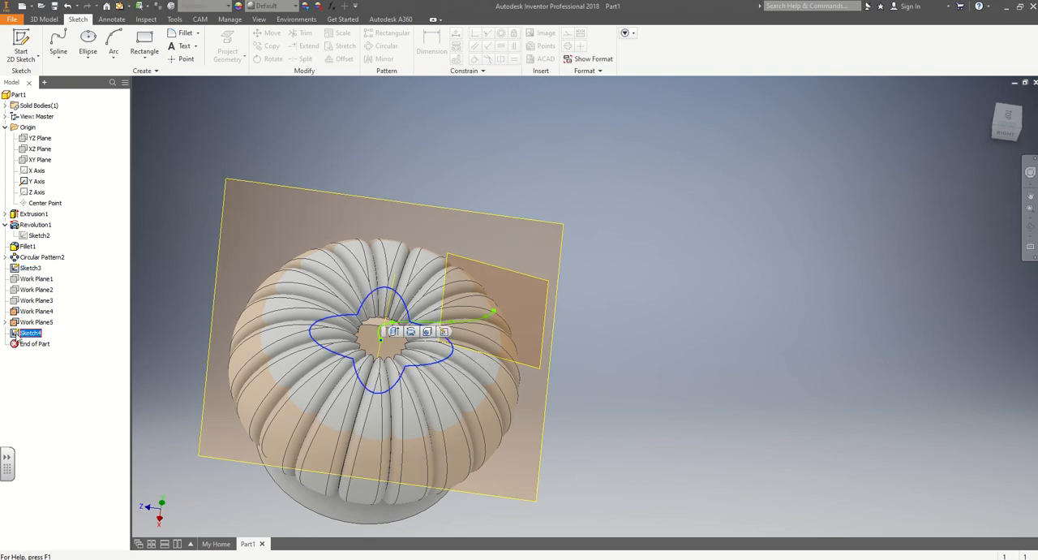
pyautogui.click(394, 331)
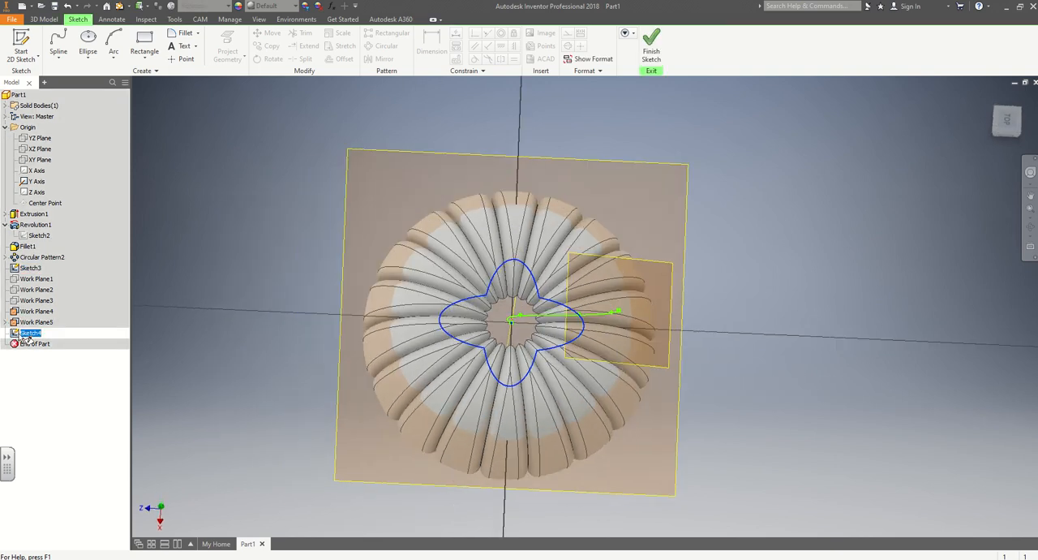
pyautogui.press('F7')
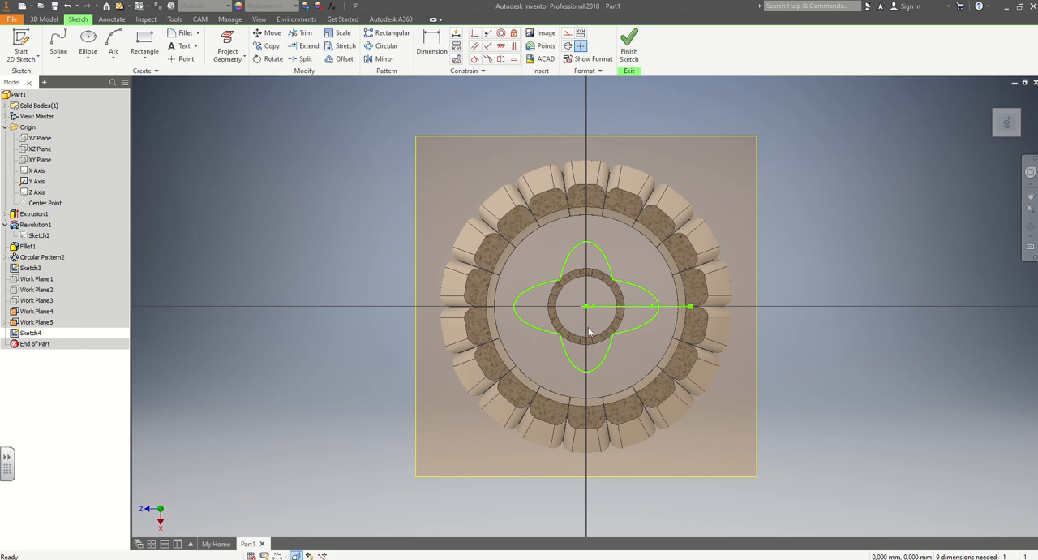
# Scale all four lobe curves by a factor of about 0.36 around the spline's start point, and finish the sketch.
pyautogui.click(339, 36)
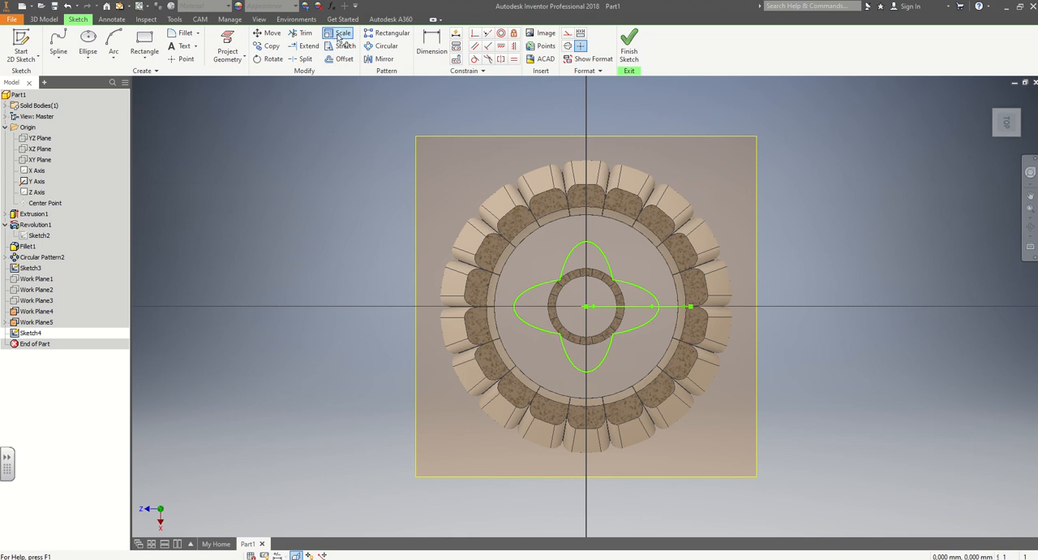
pyautogui.click(571, 258)
pyautogui.click(634, 331)
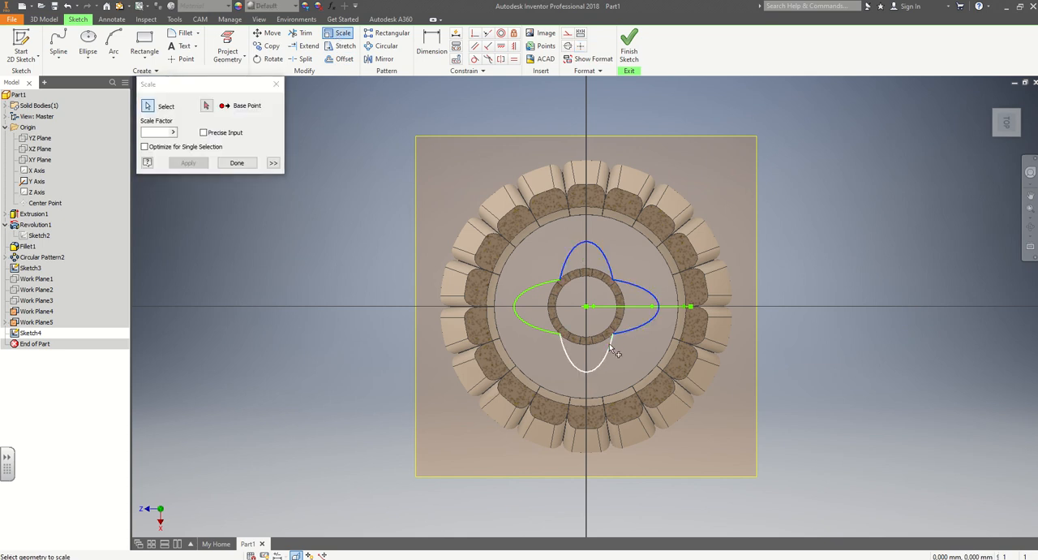
pyautogui.click(609, 345)
pyautogui.click(524, 327)
pyautogui.click(206, 106)
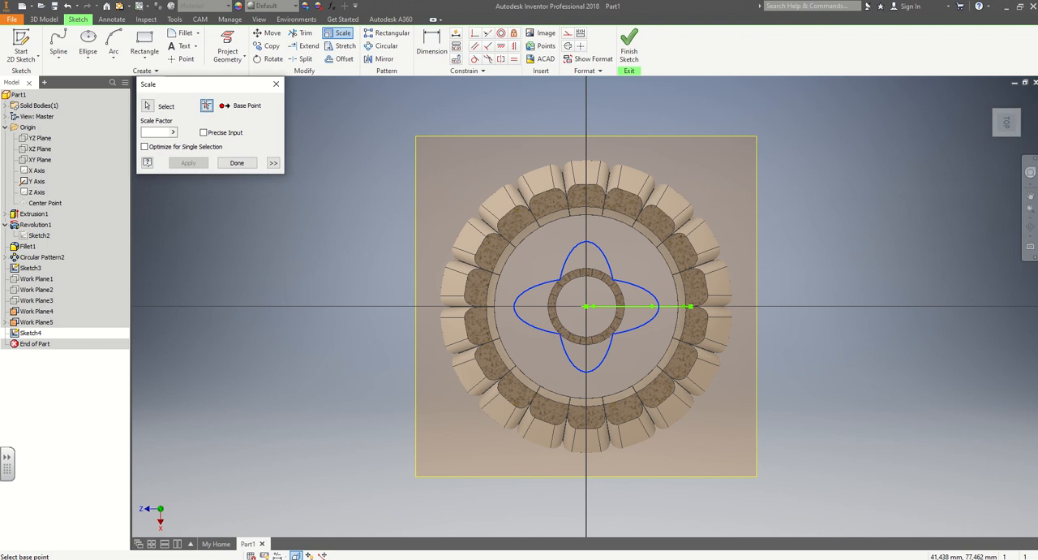
pyautogui.click(586, 307)
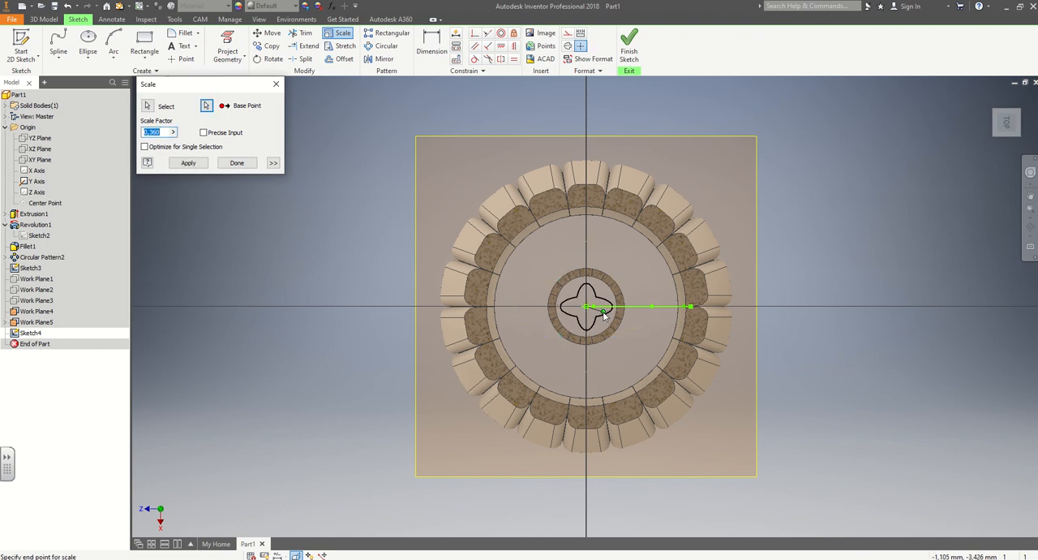
pyautogui.click(604, 314)
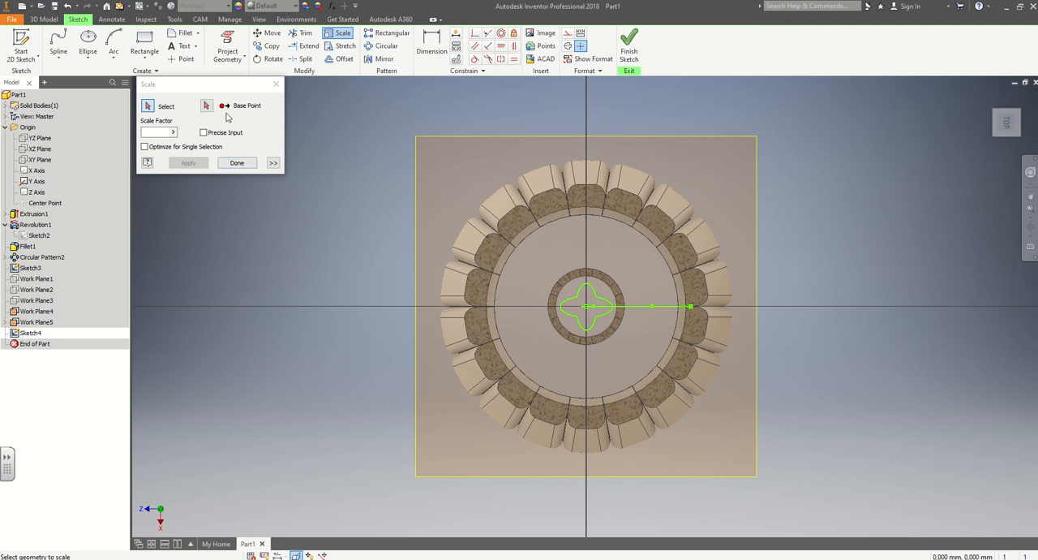
pyautogui.click(236, 163)
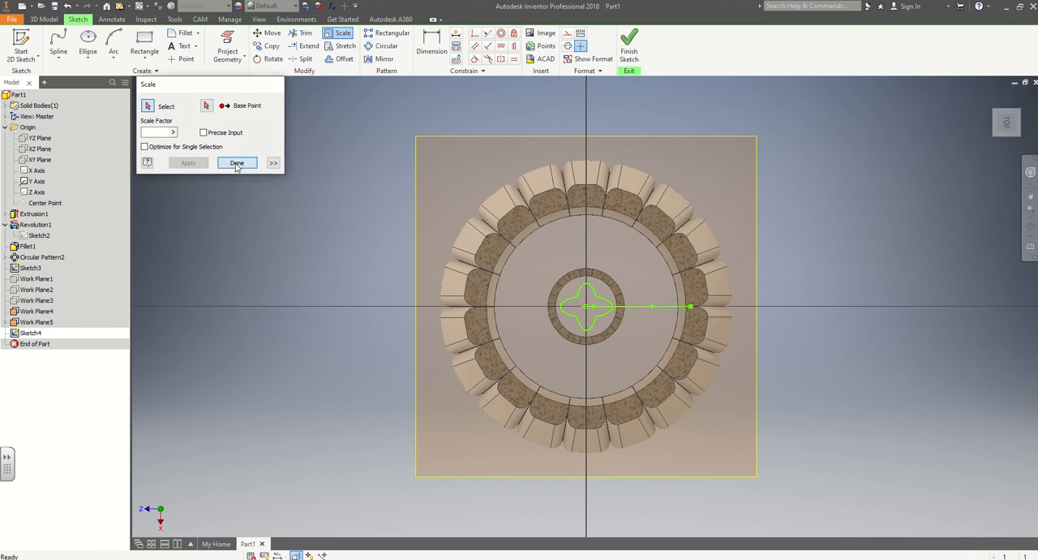
pyautogui.click(628, 45)
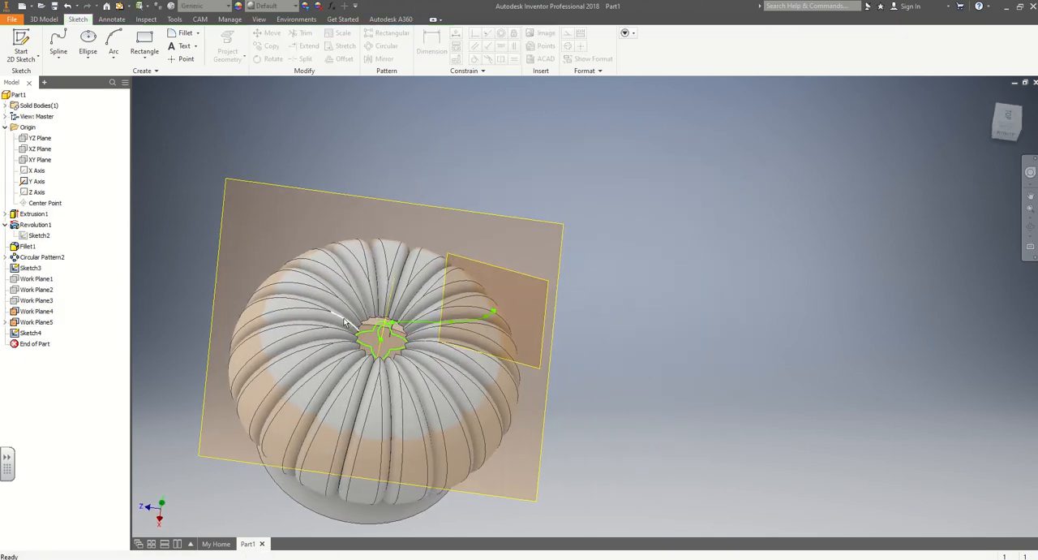
pyautogui.keyDown('shift'); pyautogui.moveTo(363, 320); pyautogui.dragTo(361, 347, button='middle'); pyautogui.keyUp('shift')
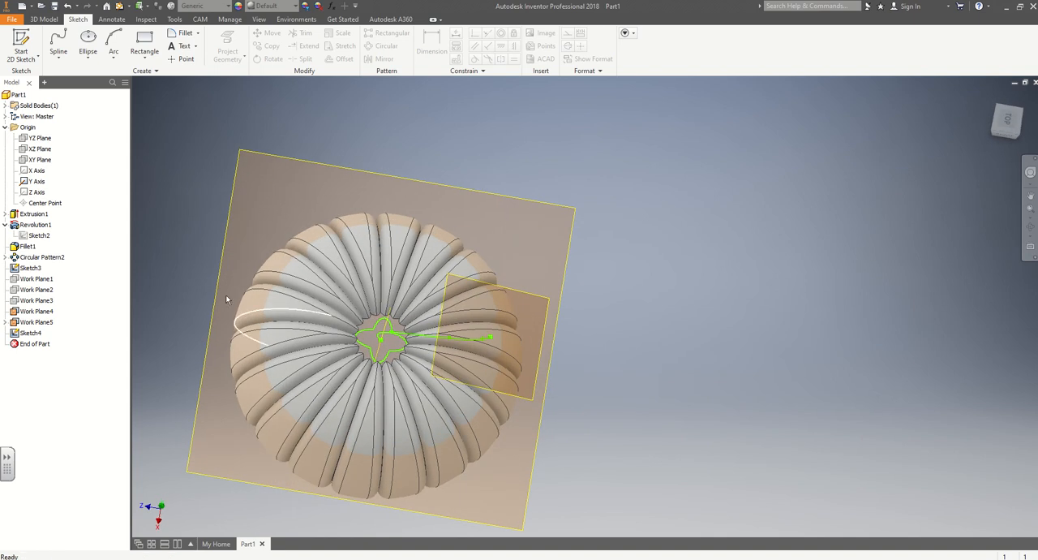
# Make Work Plane1 visible and hide Work Plane4 and Work Plane5.
pyautogui.rightClick(29, 281)
pyautogui.click(61, 378)
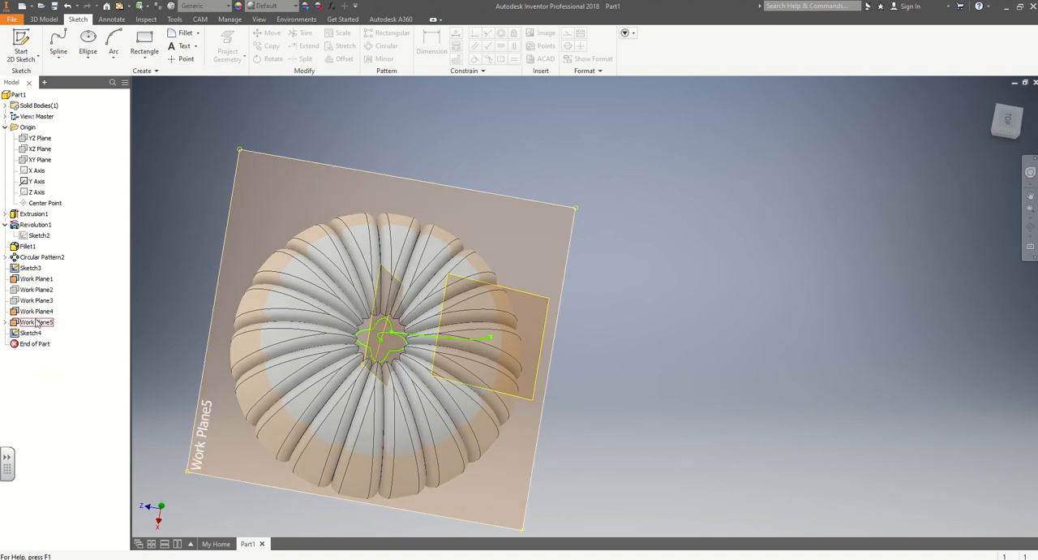
pyautogui.rightClick(37, 322)
pyautogui.click(70, 409)
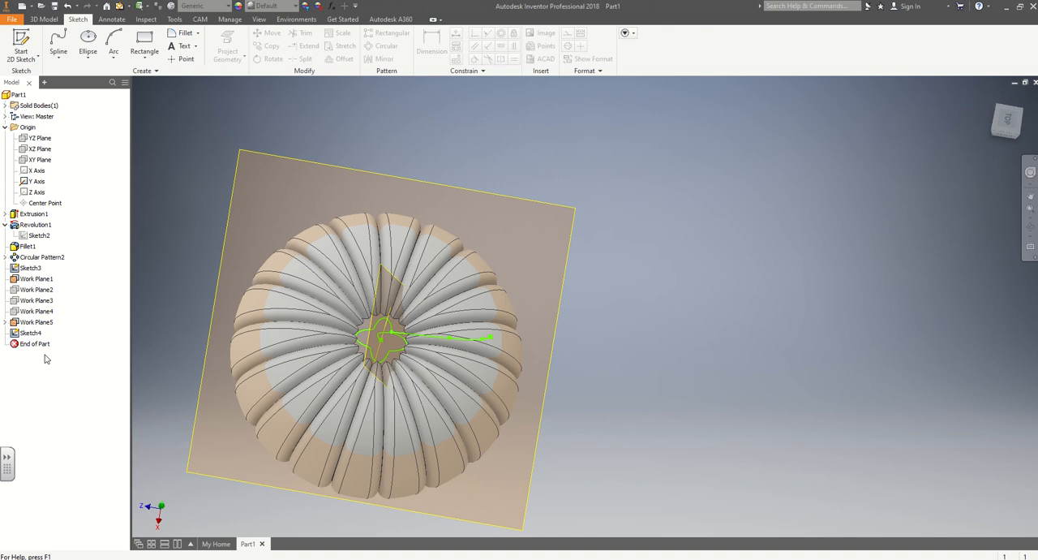
pyautogui.rightClick(35, 324)
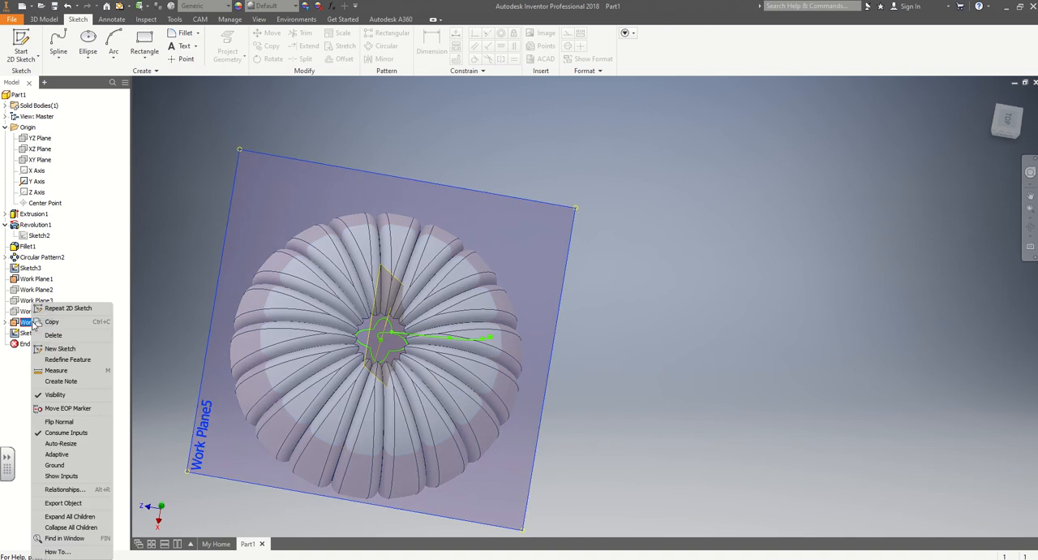
pyautogui.click(57, 395)
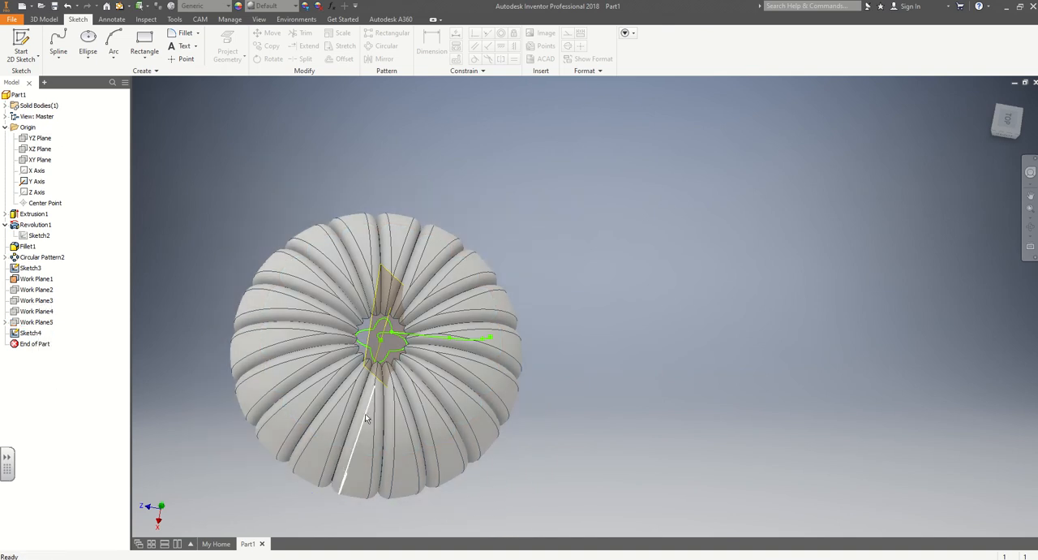
# Start a sketch on Work Plane1 with the model sliced, and draw an ellipse centred on the sketch origin, long axis perpendicular to X.
pyautogui.click(21, 45)
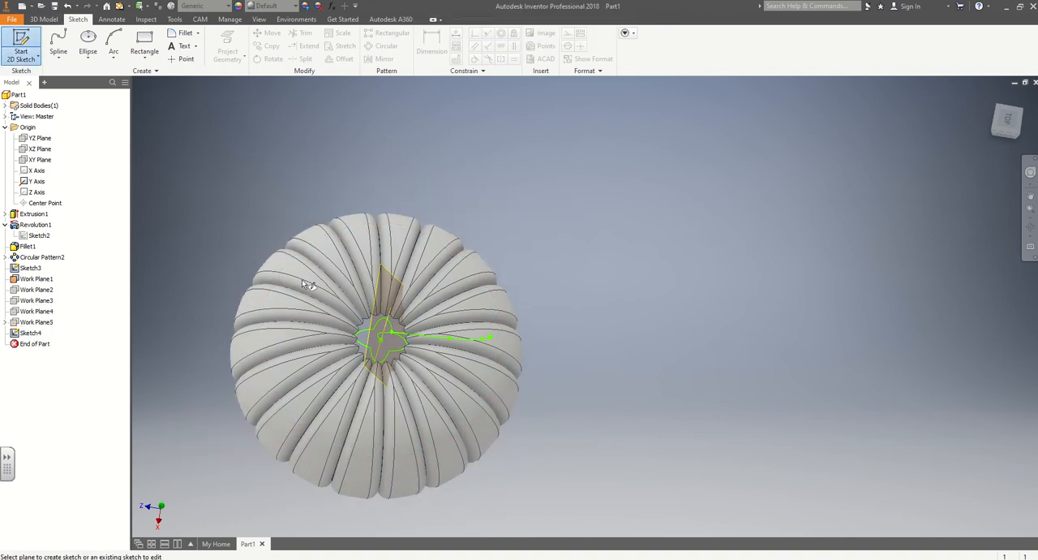
pyautogui.click(393, 277)
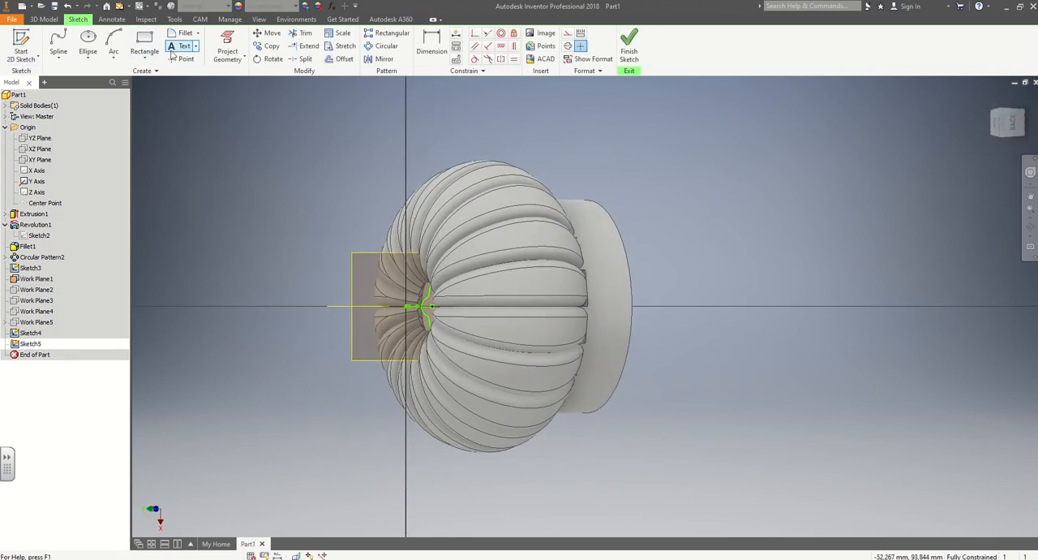
pyautogui.press('F7')
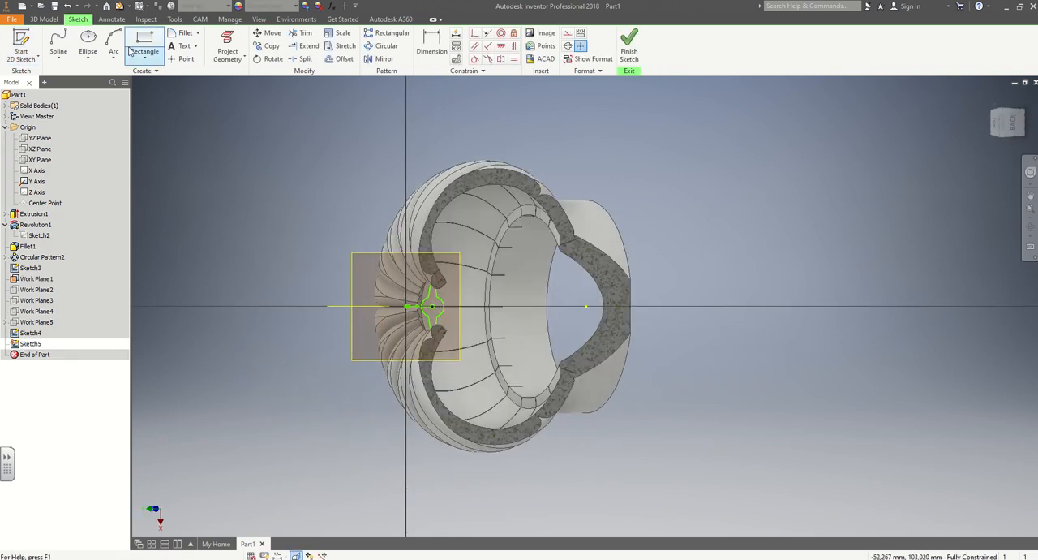
pyautogui.click(88, 44)
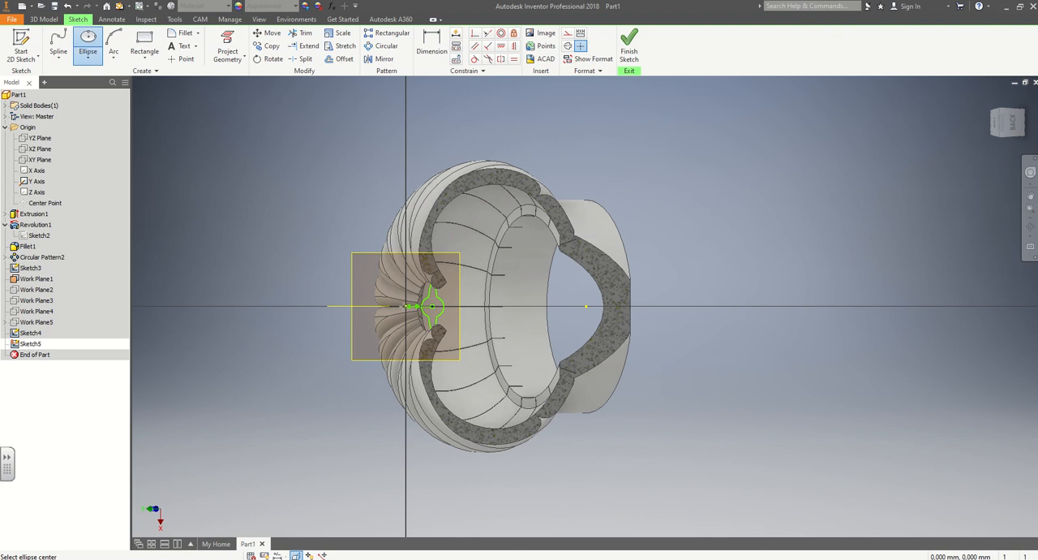
pyautogui.click(408, 306)
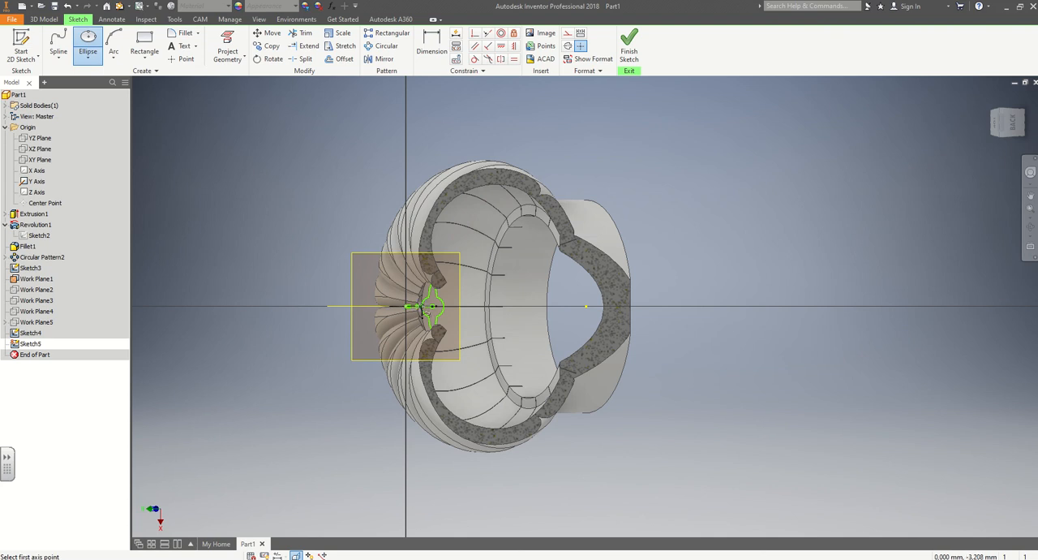
pyautogui.scroll(6, 426, 312)
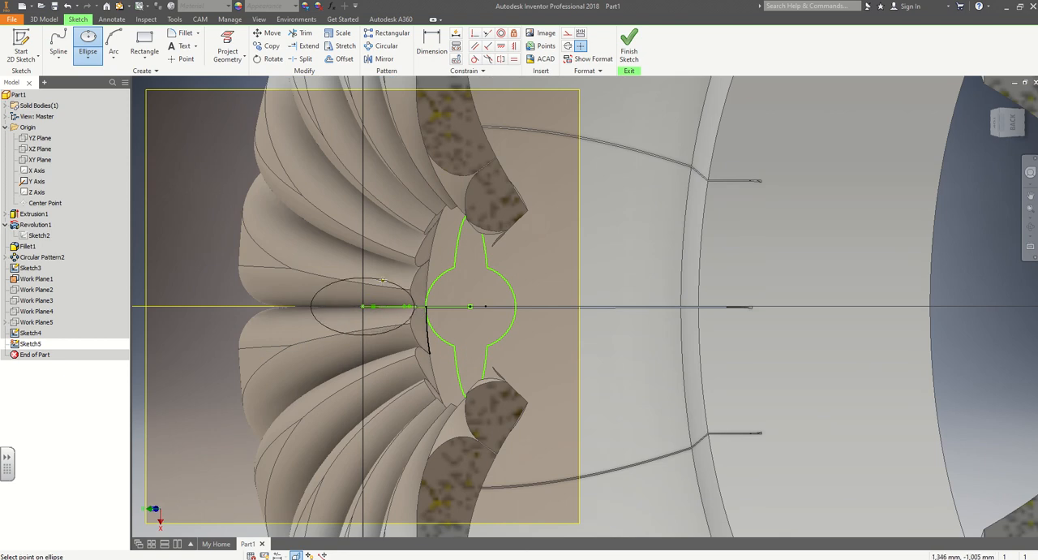
pyautogui.click(365, 284)
# Add a second ellipse on the same centre in the Work Plane1 sketch, with its long axis along X.
pyautogui.click(365, 308)
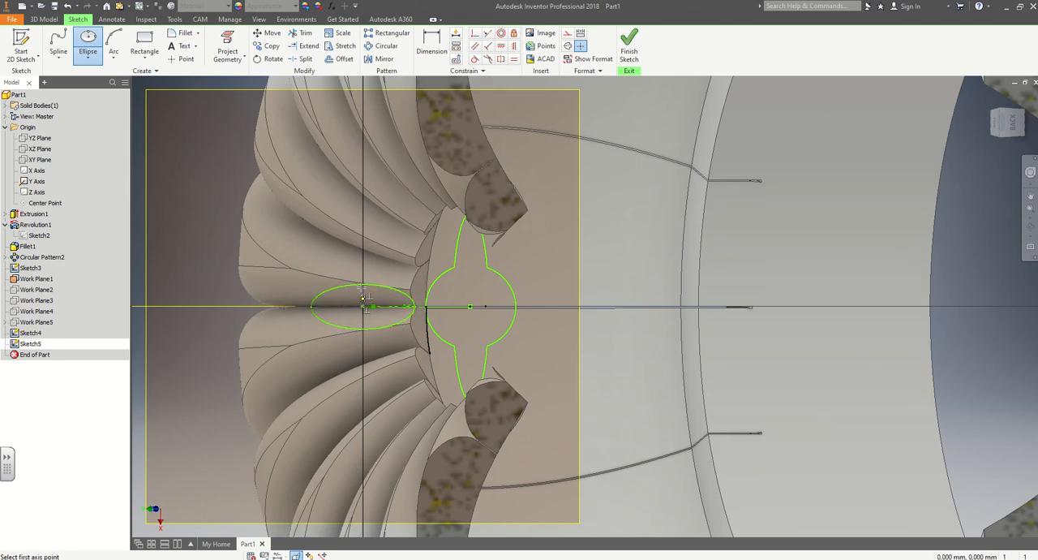
pyautogui.click(363, 253)
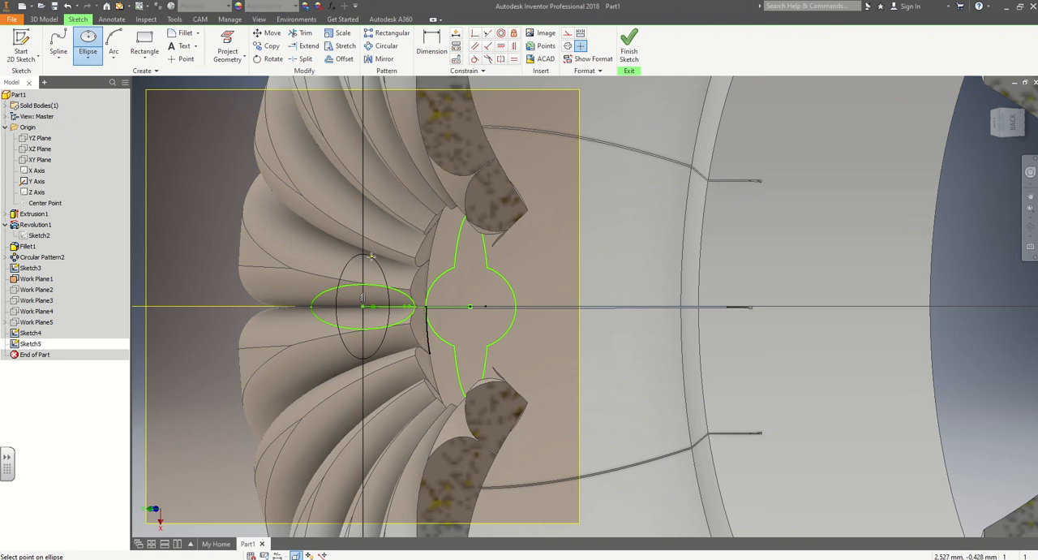
pyautogui.click(377, 272)
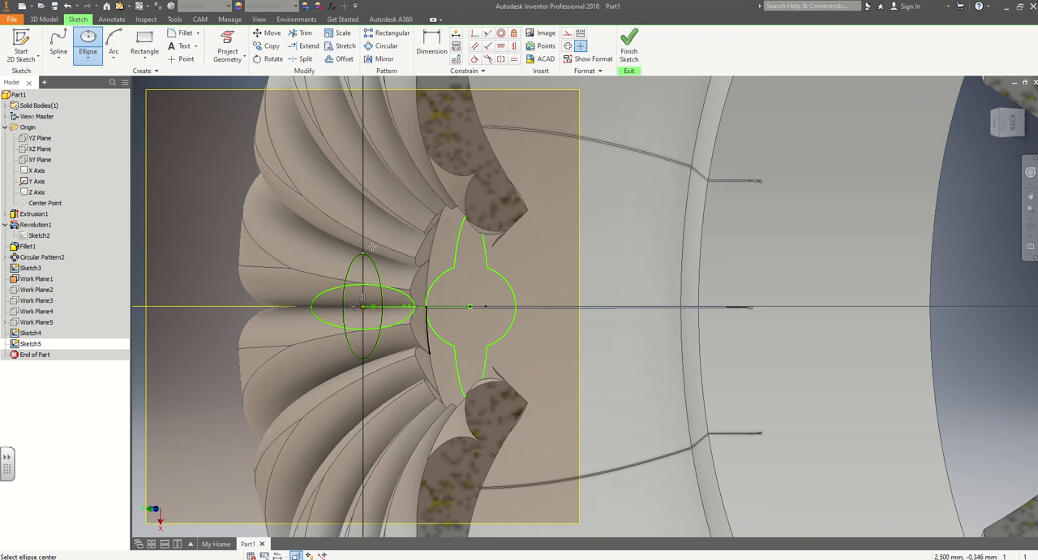
# Trim the inner arcs of the two Work Plane1 ellipses into a four-lobed outline, and finish the sketch.
pyautogui.click(300, 34)
pyautogui.click(345, 297)
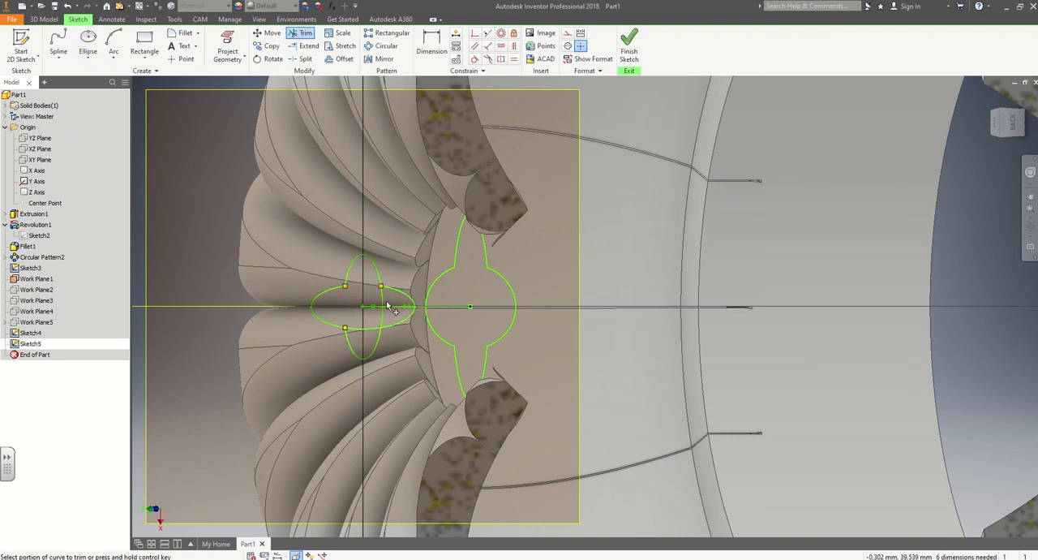
pyautogui.click(383, 299)
pyautogui.click(366, 328)
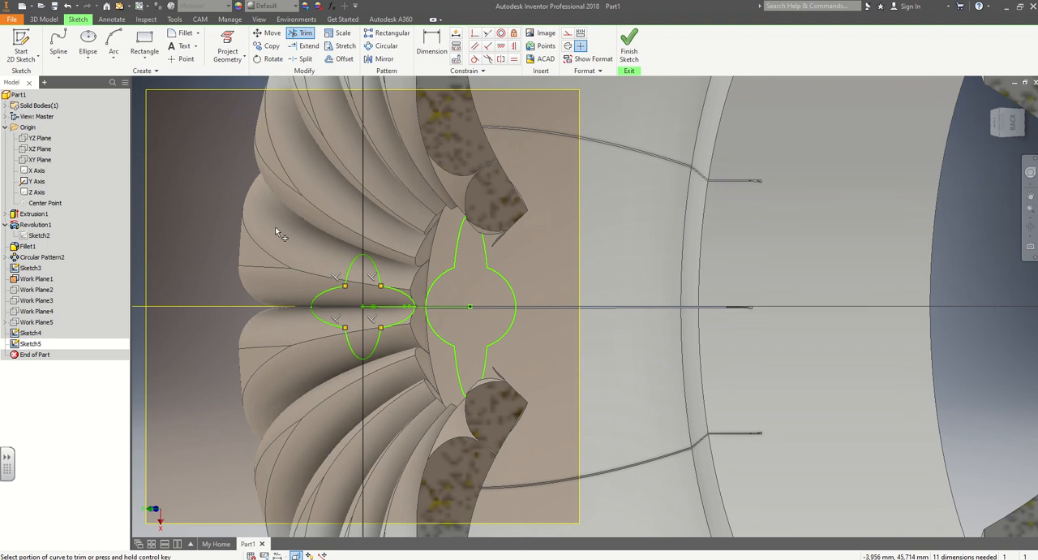
pyautogui.click(629, 49)
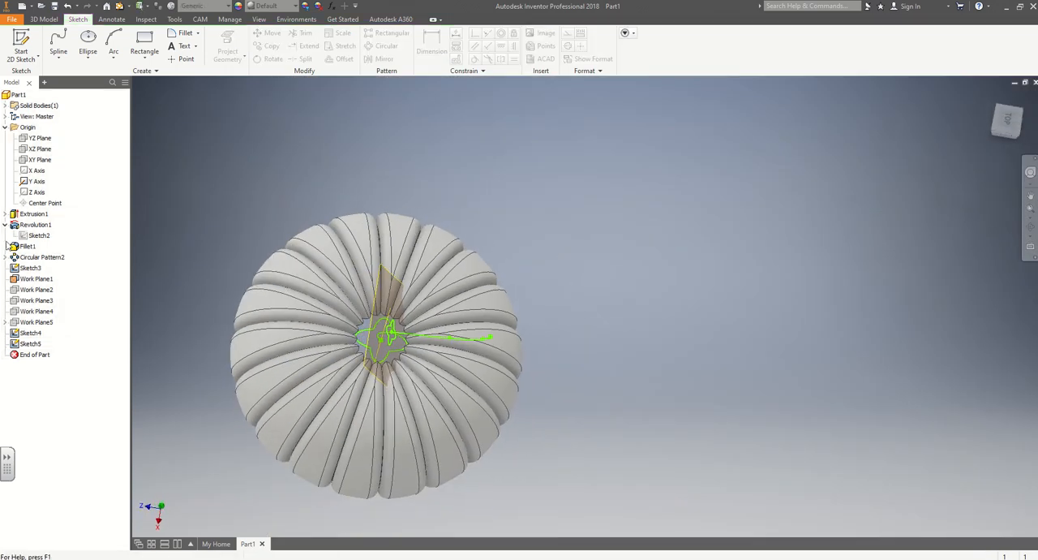
# Make Work Plane2 visible and hide Work Plane1.
pyautogui.rightClick(26, 289)
pyautogui.click(49, 380)
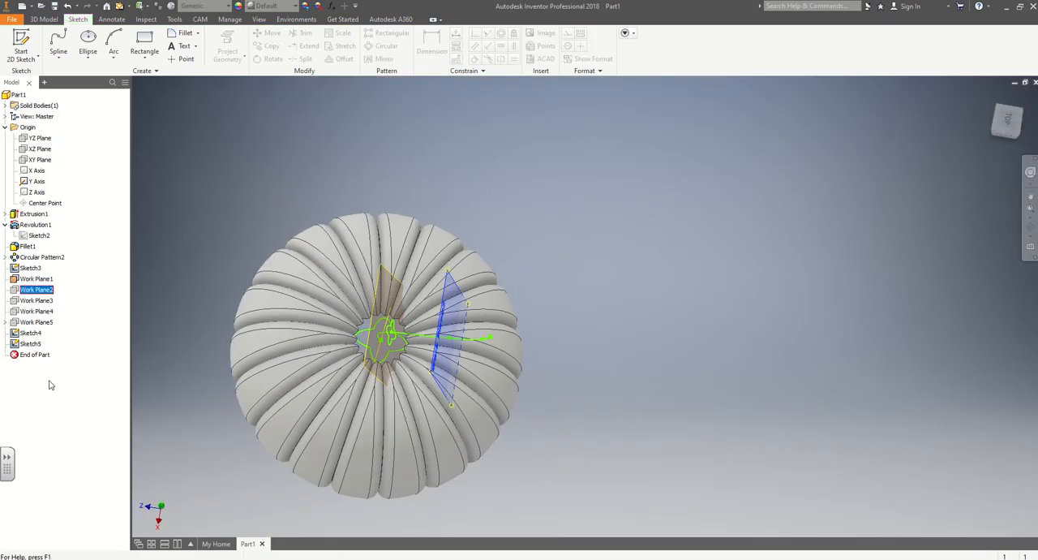
pyautogui.rightClick(49, 279)
pyautogui.click(63, 371)
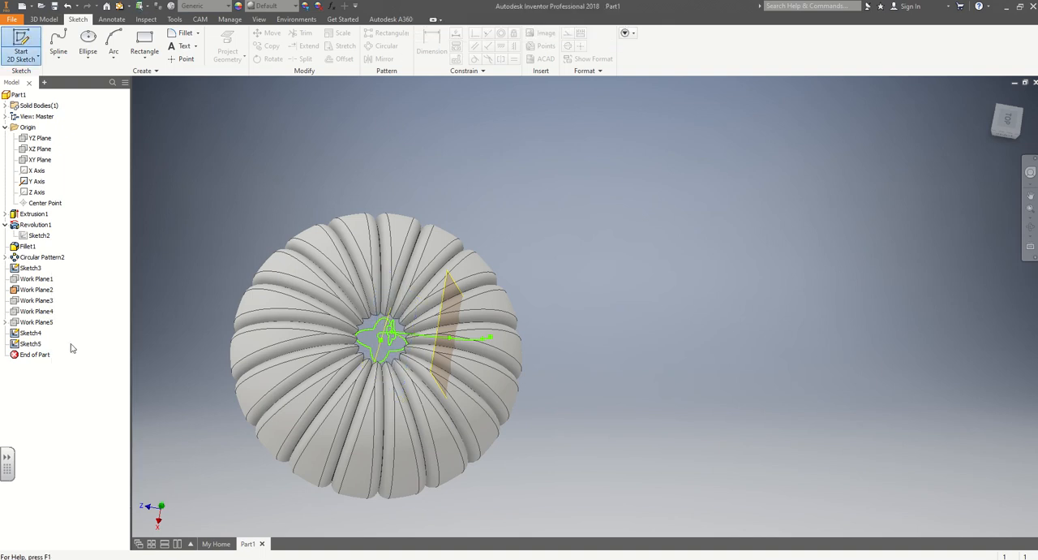
# Start a sliced-view sketch on Work Plane2 and draw an ellipse at its origin, smaller than the Work Plane1 profile, long axis perpendicular to X.
pyautogui.click(46, 301)
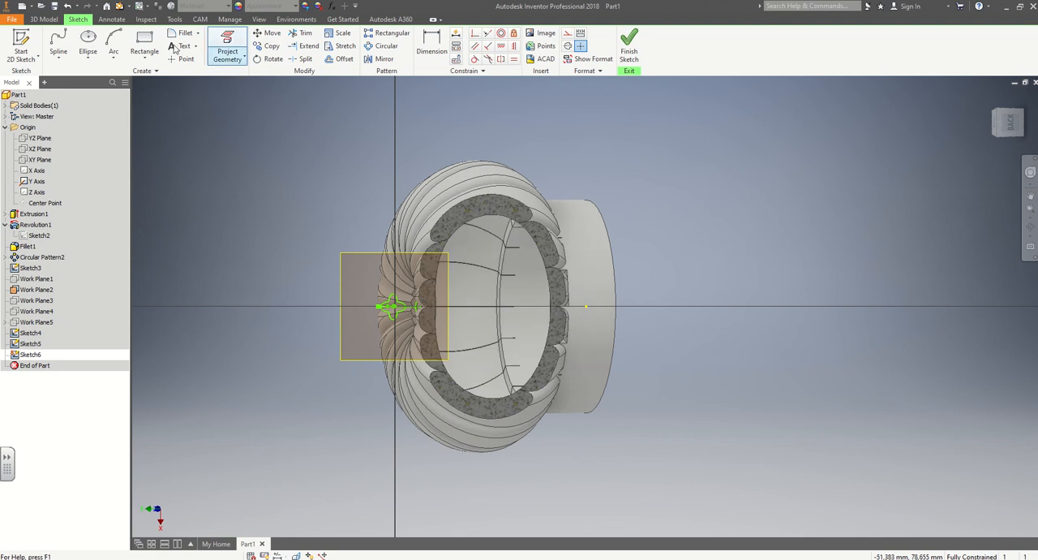
pyautogui.click(88, 45)
pyautogui.scroll(-5, 395, 299)
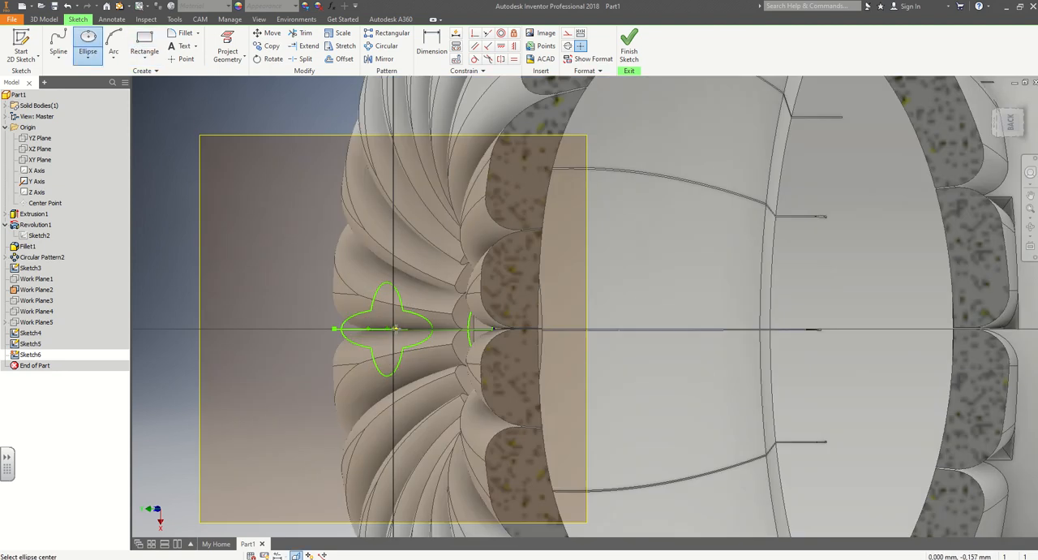
pyautogui.click(392, 329)
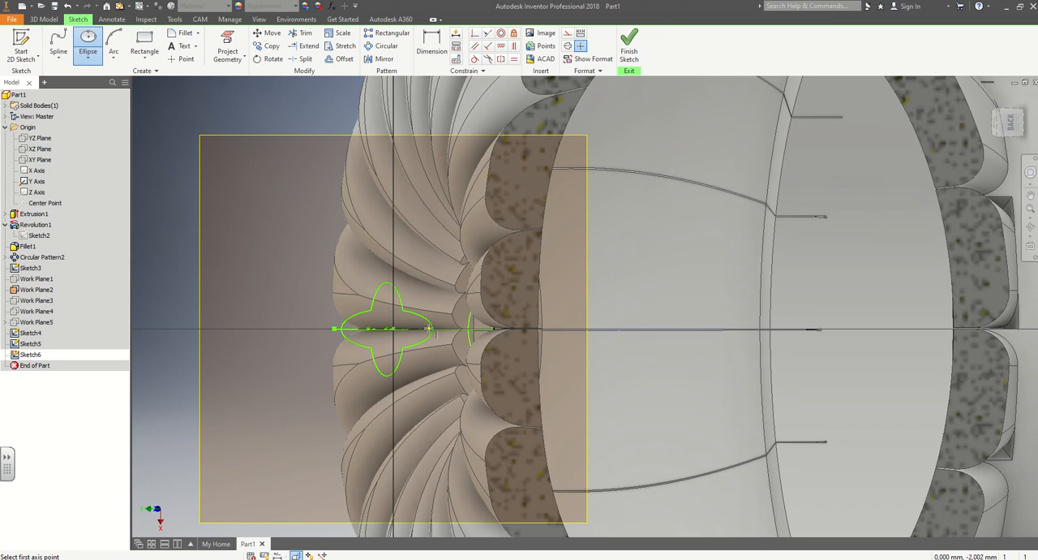
pyautogui.click(425, 328)
pyautogui.click(397, 314)
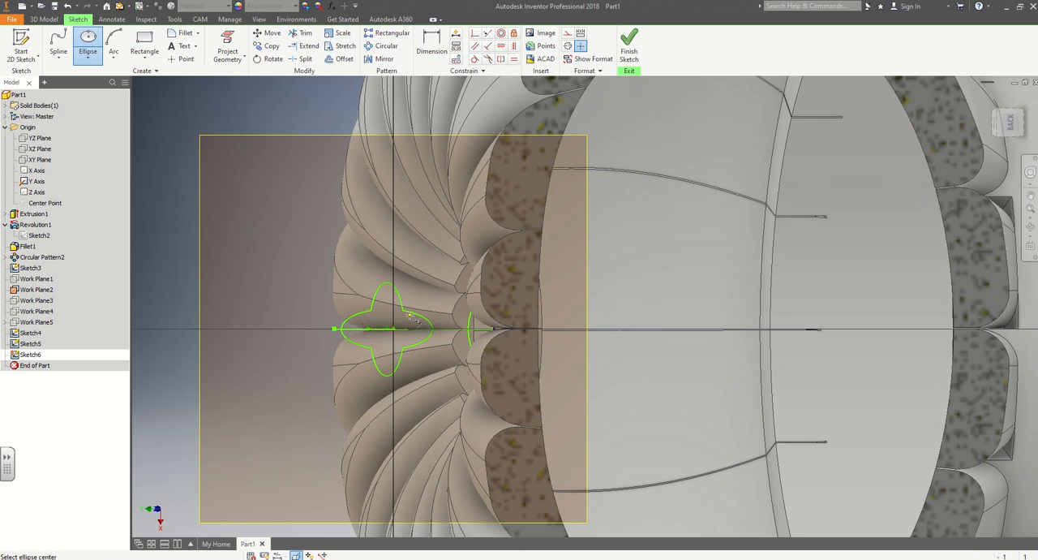
# Draw a crossing ellipse on the same centre in the Work Plane2 sketch, with its long axis along X.
pyautogui.click(394, 329)
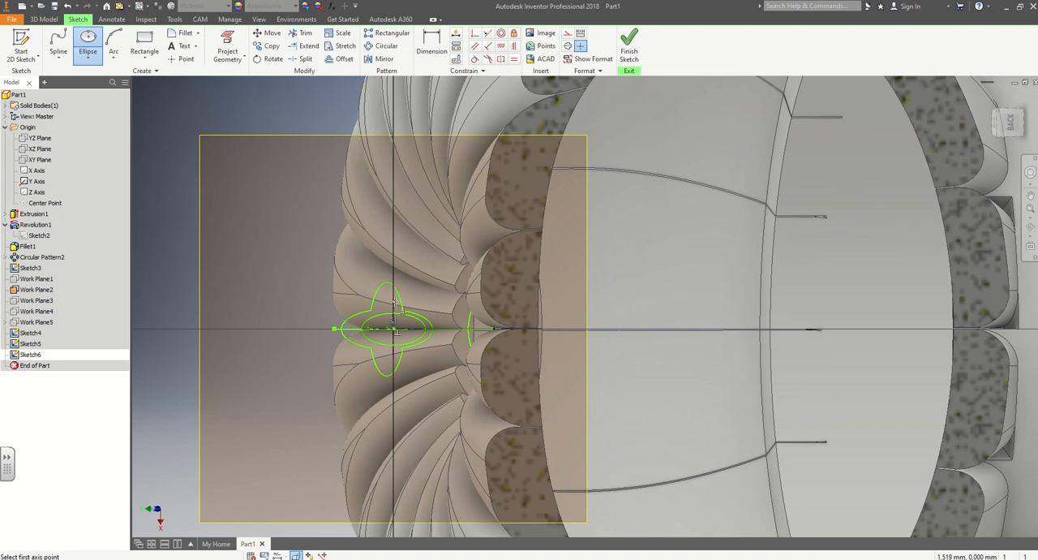
pyautogui.click(396, 297)
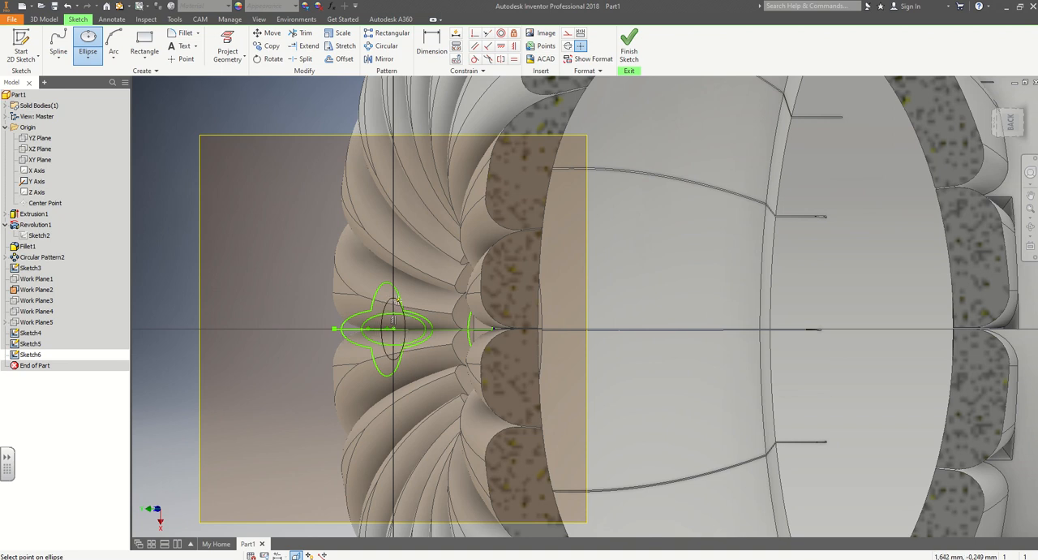
pyautogui.click(402, 303)
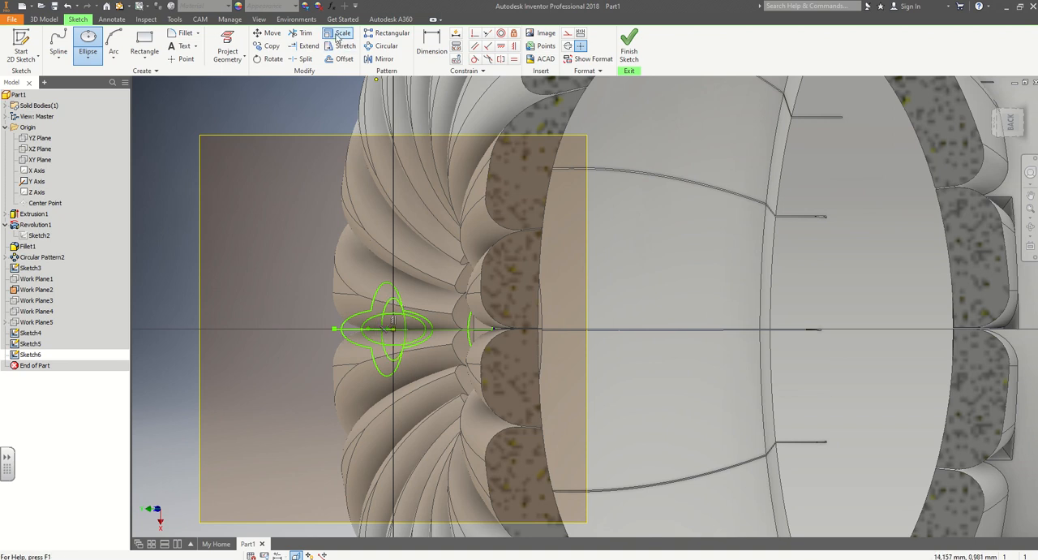
# Trim away the inner arcs of the crossed ellipses on Work Plane2 to leave four lobes, and finish the sketch.
pyautogui.click(302, 33)
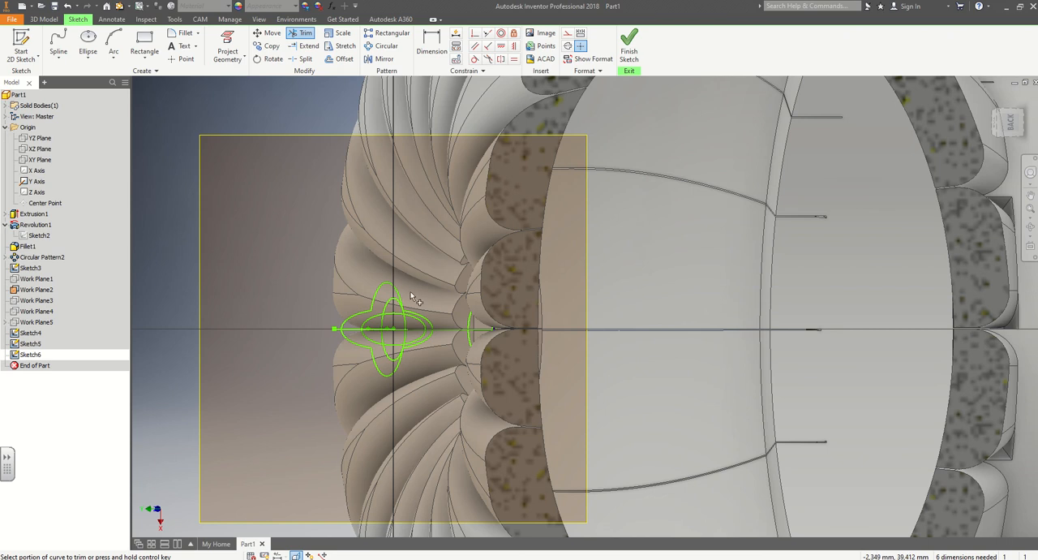
pyautogui.click(383, 332)
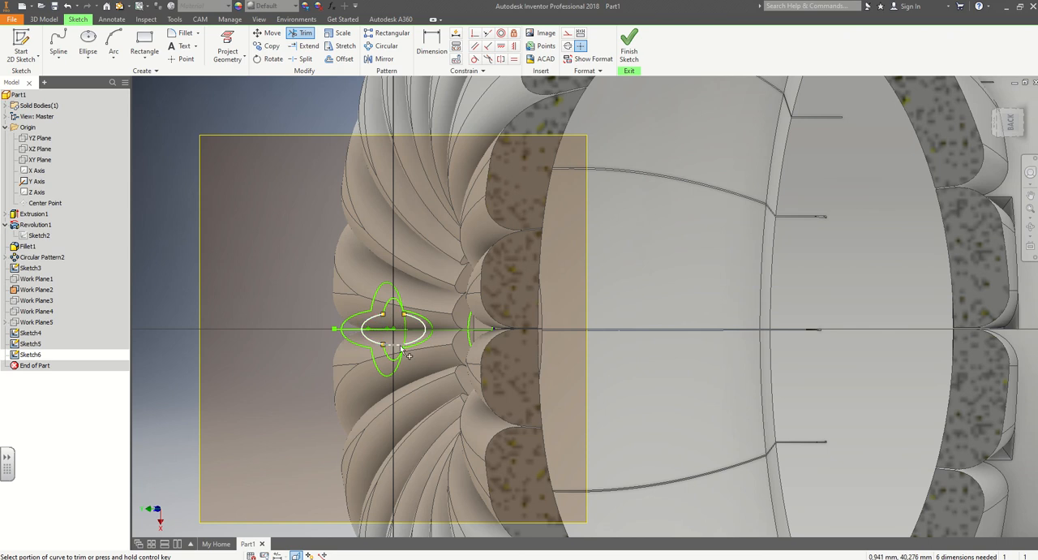
pyautogui.click(395, 345)
pyautogui.click(405, 334)
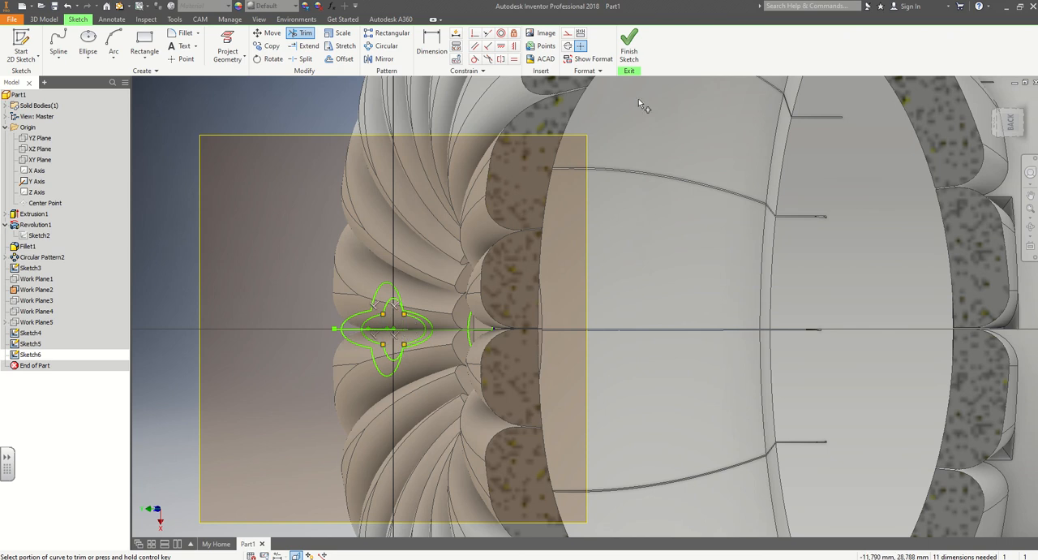
pyautogui.click(629, 49)
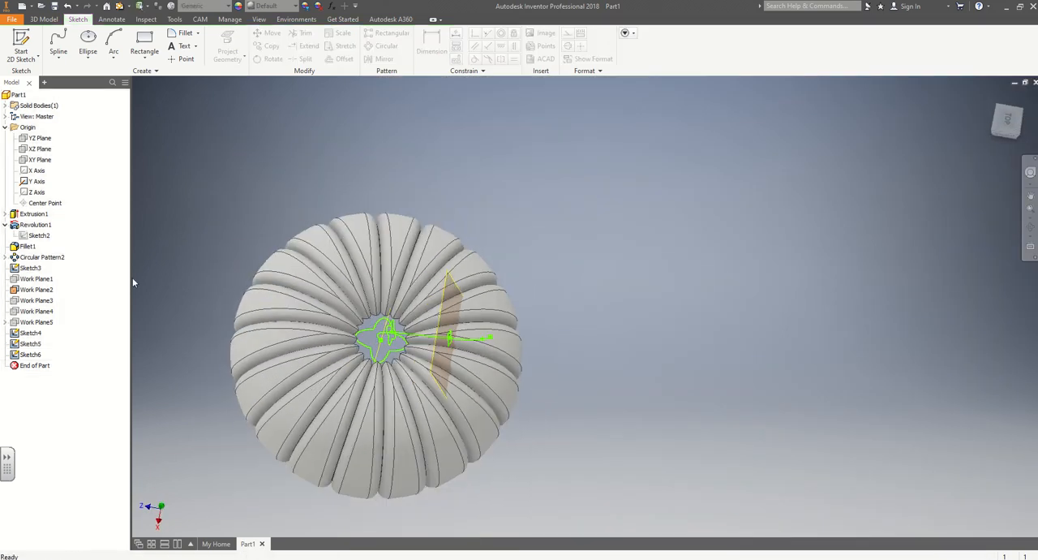
# Show Work Plane3 in place of Work Plane2, and start a new sketch on Work Plane3.
pyautogui.rightClick(38, 289)
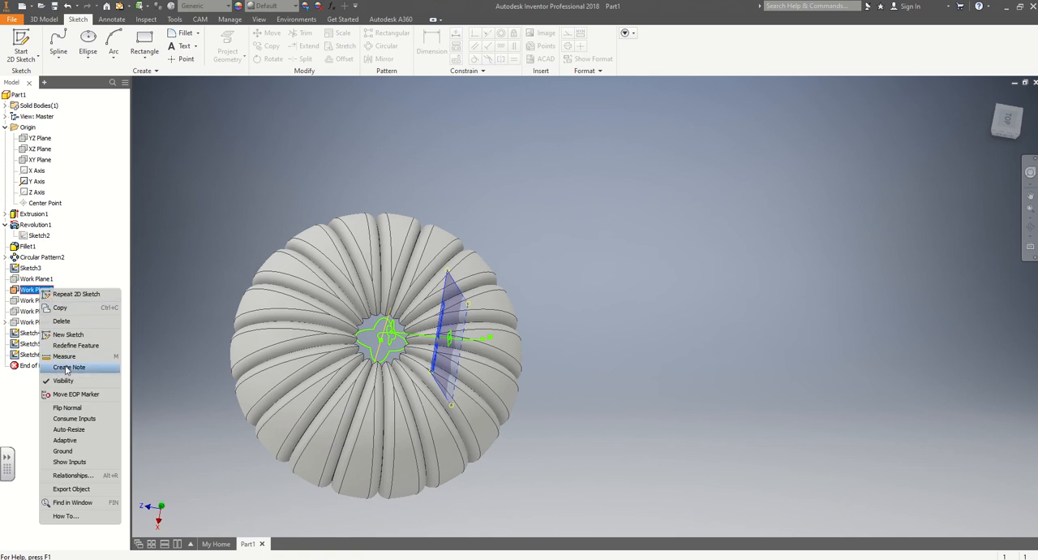
pyautogui.click(65, 382)
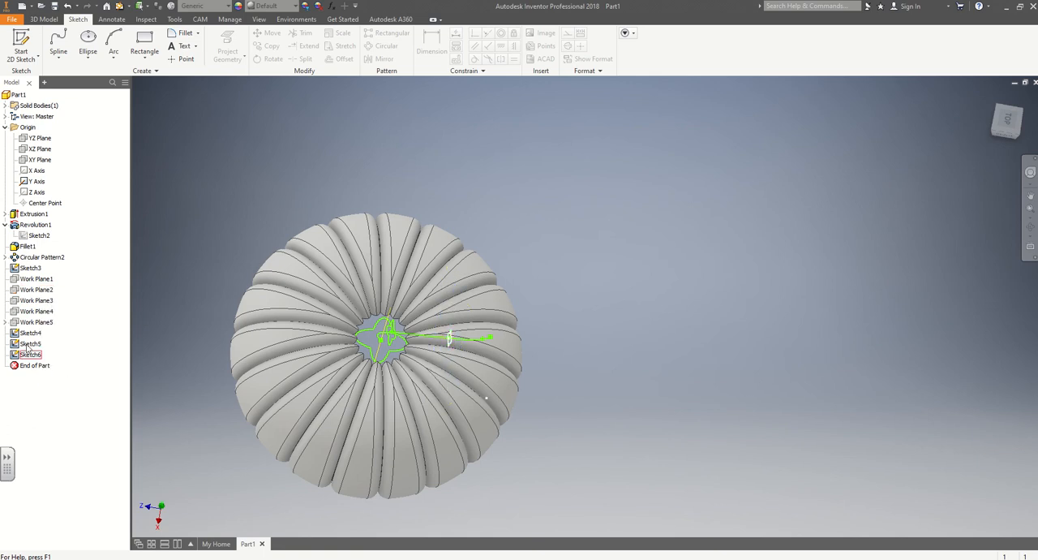
pyautogui.click(37, 302)
pyautogui.rightClick(37, 302)
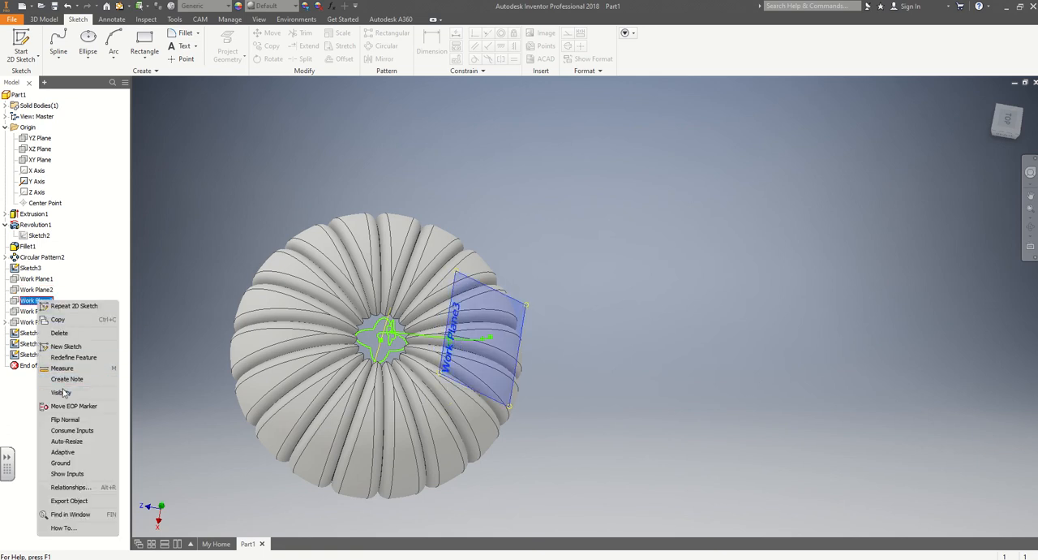
pyautogui.click(63, 392)
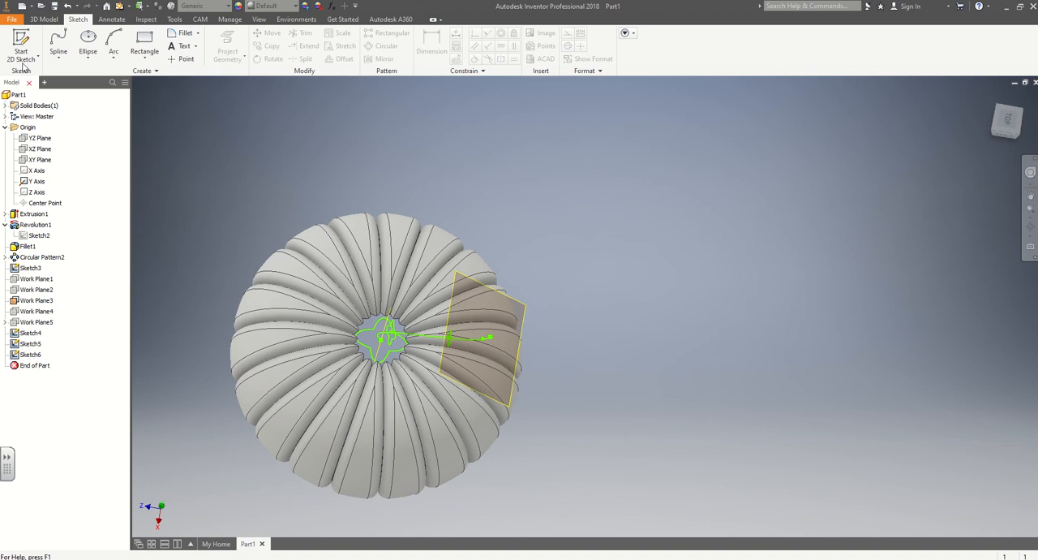
pyautogui.click(21, 40)
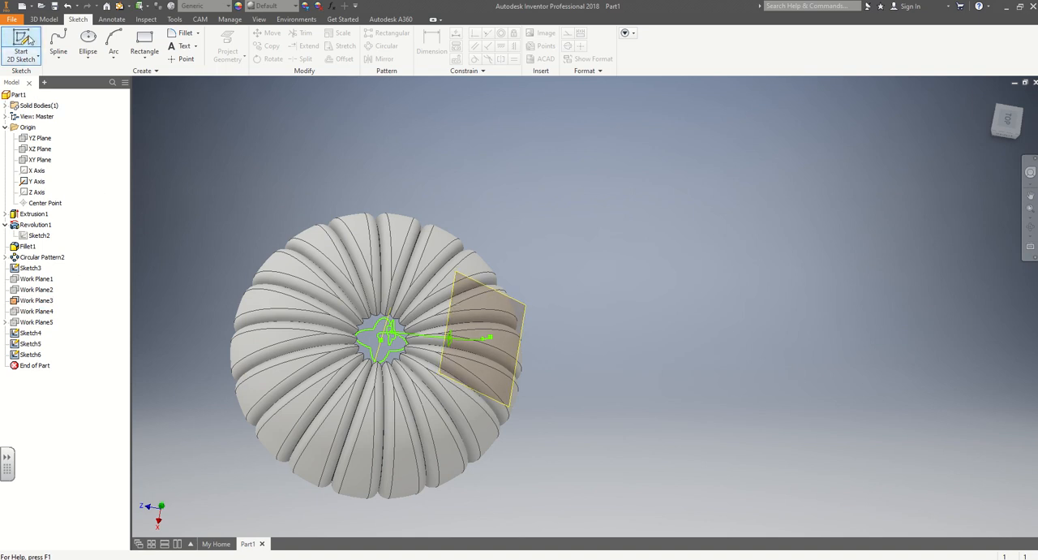
pyautogui.click(36, 300)
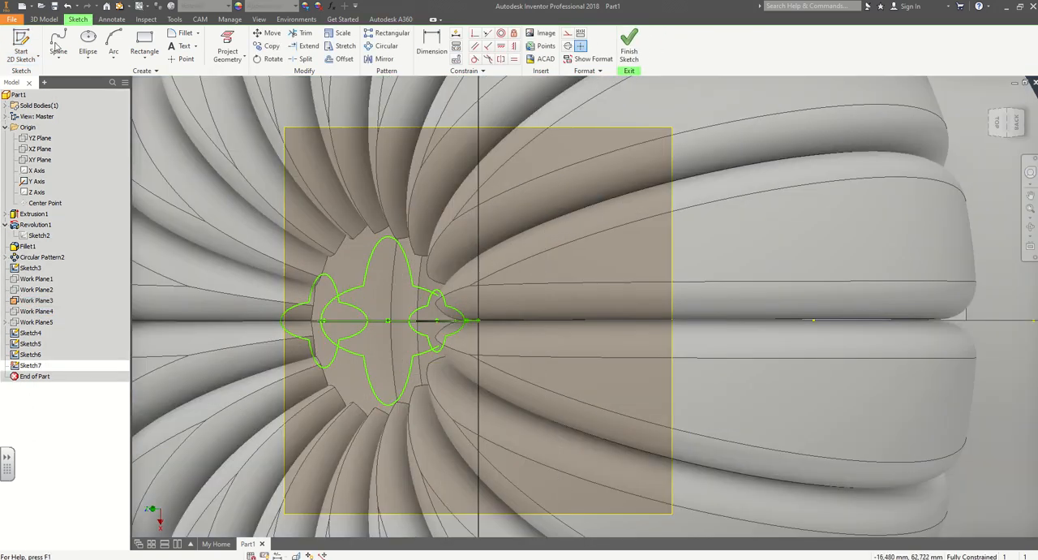
# Draw two crossing ellipses on the sketch origin of Work Plane3, one with its long axis perpendicular to X, the other roughly along X.
pyautogui.click(87, 45)
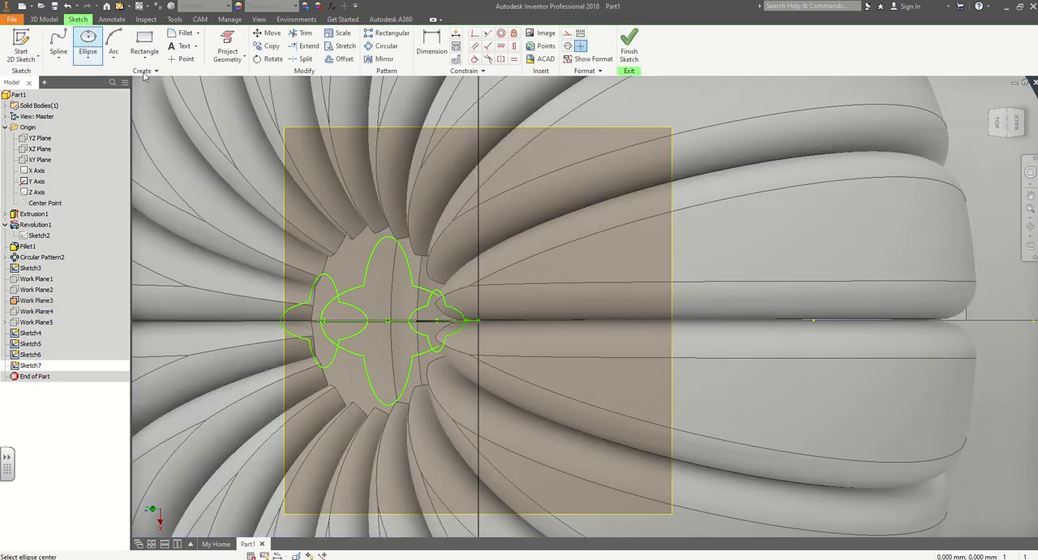
pyautogui.keyDown('shift'); pyautogui.moveTo(479, 320); pyautogui.dragTo(482, 314, button='middle'); pyautogui.keyUp('shift')
pyautogui.click(478, 317)
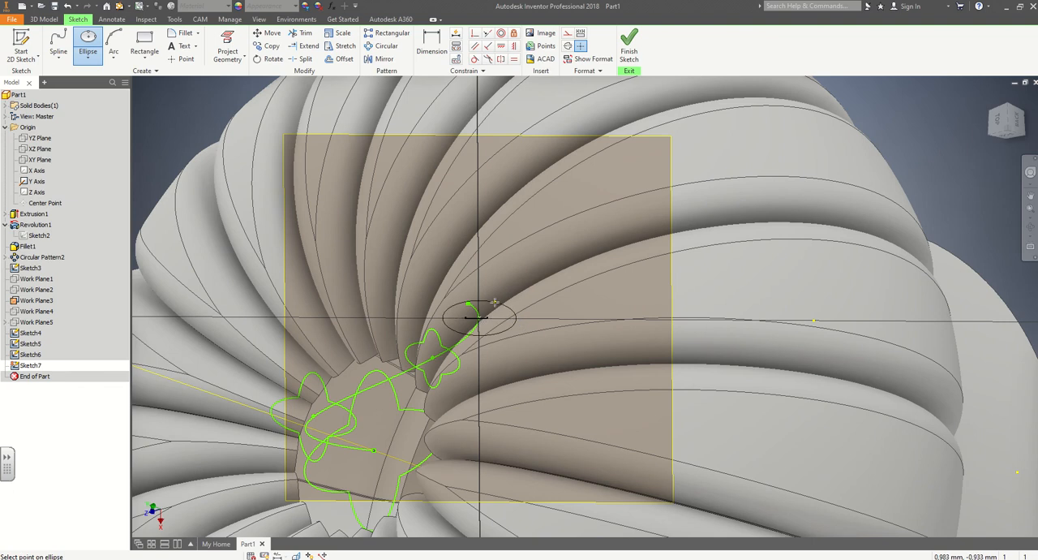
pyautogui.click(480, 321)
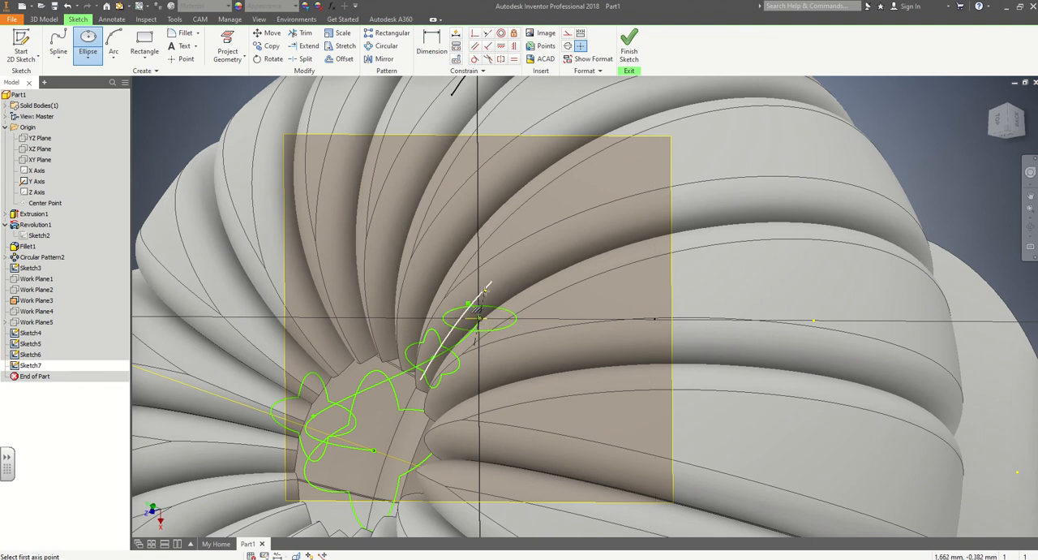
pyautogui.click(485, 289)
pyautogui.click(495, 309)
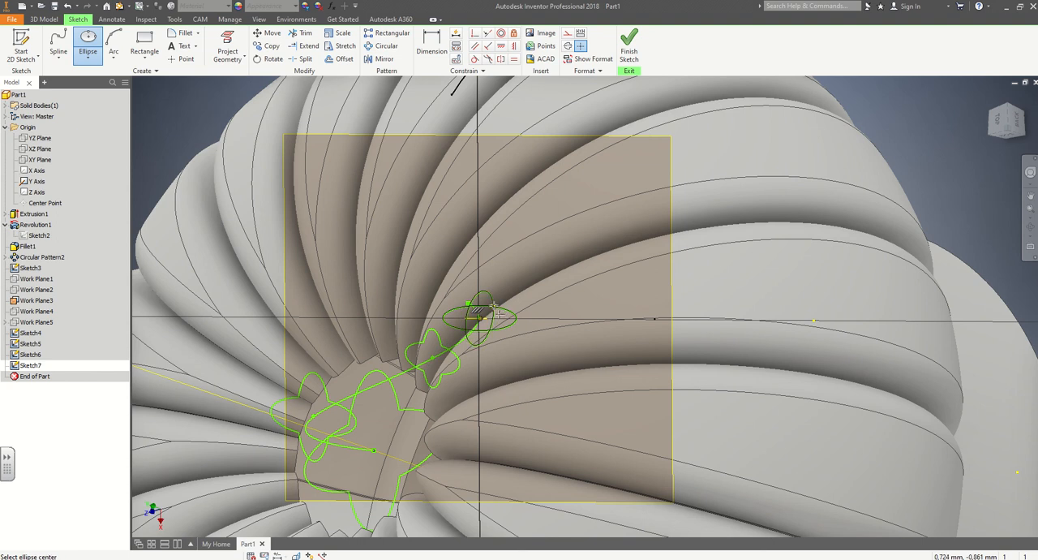
# Trim the inner arcs of the crossed ellipses on Work Plane3 to form four lobes, and finish the sketch.
pyautogui.click(304, 34)
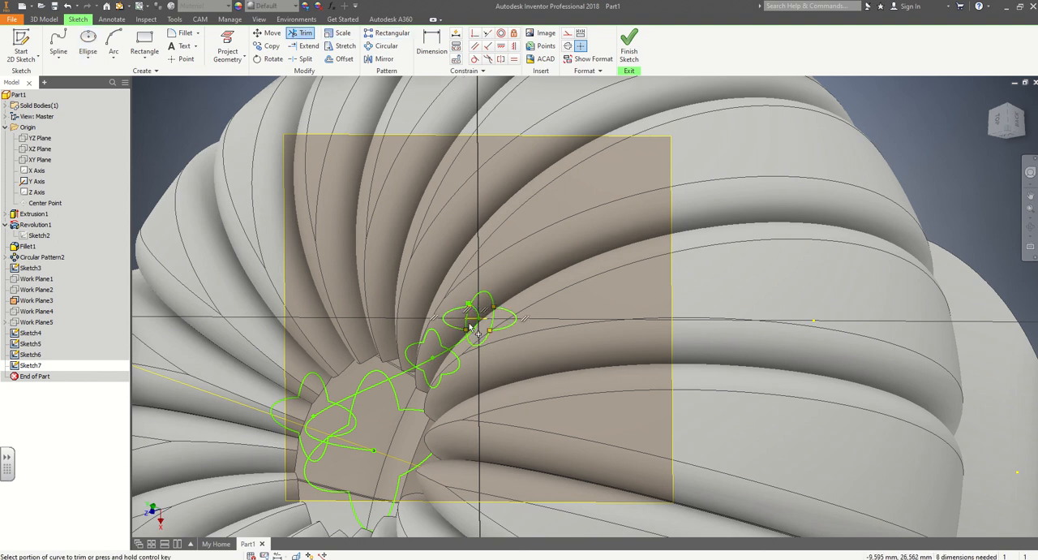
pyautogui.click(494, 322)
pyautogui.click(628, 44)
pyautogui.click(585, 219)
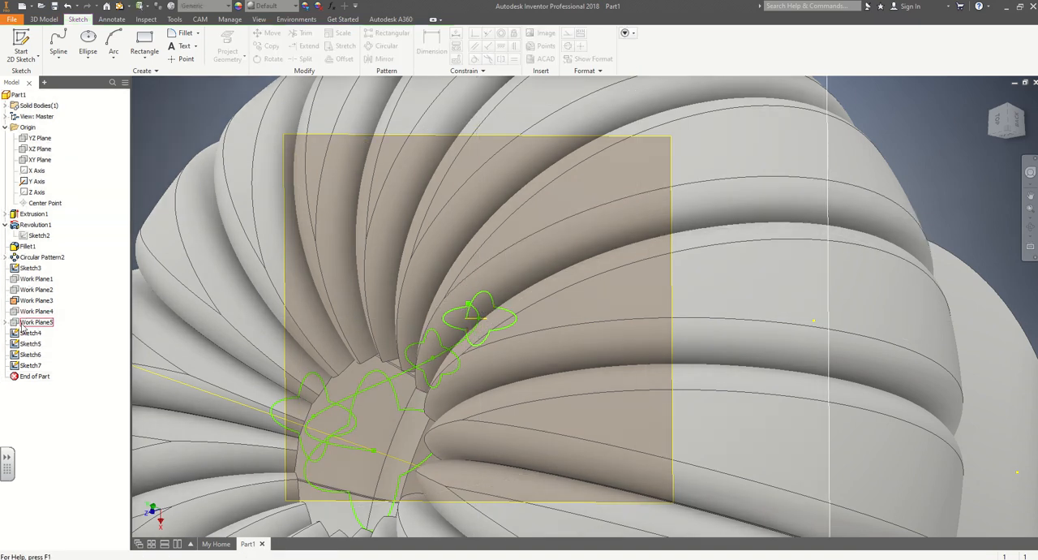
# Create a sketch on Work Plane4, and finish it without drawing any geometry.
pyautogui.click(18, 42)
pyautogui.click(36, 310)
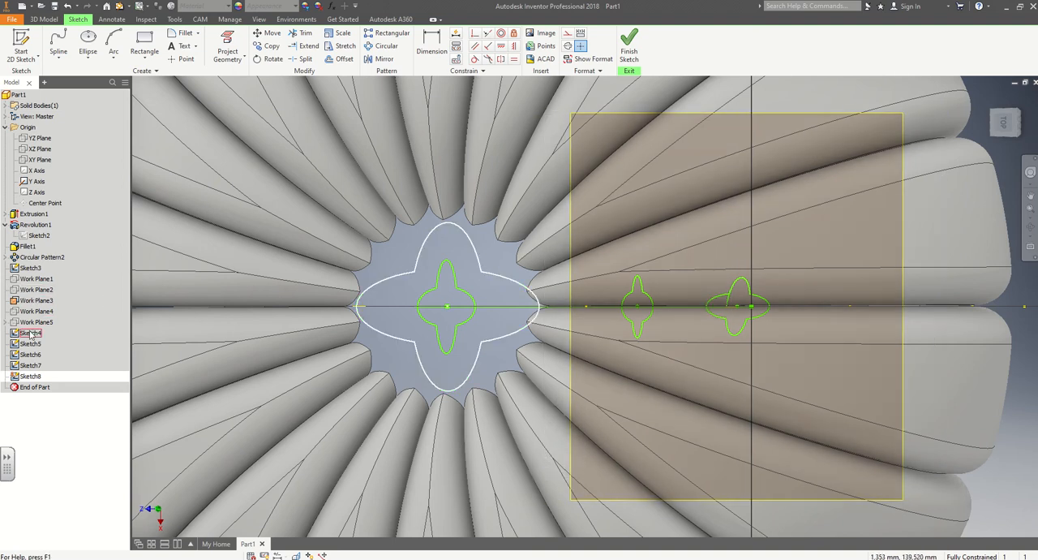
pyautogui.click(14, 367)
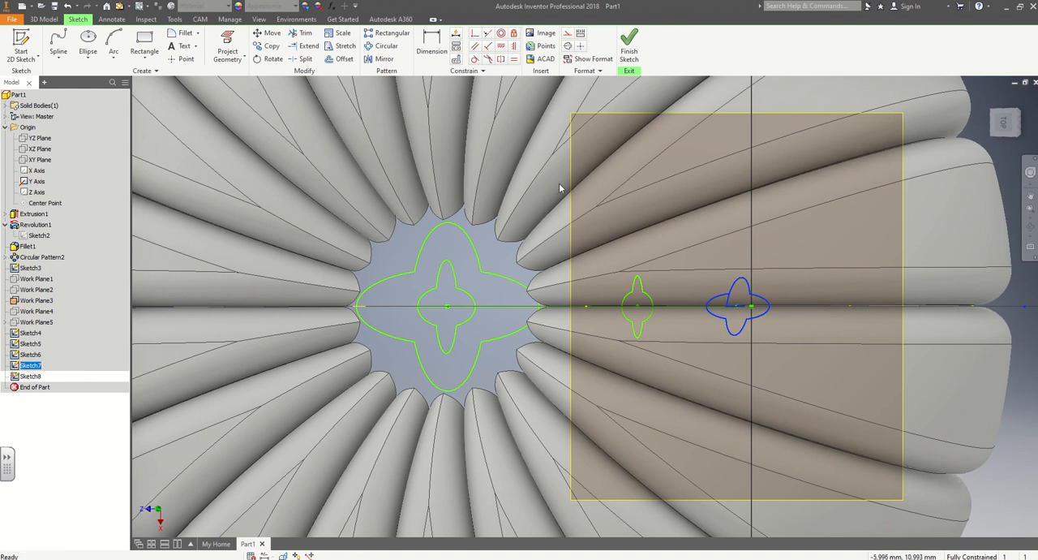
pyautogui.click(630, 49)
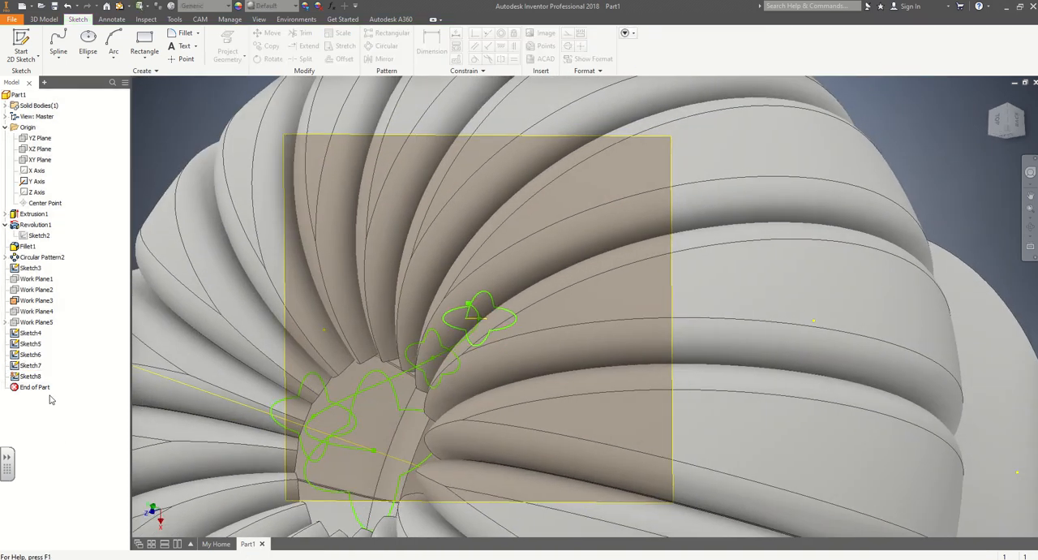
# Reopen the Work Plane3 profile sketch, trim away the short leftover segment inside the lobes, and finish the sketch.
pyautogui.click(13, 366)
pyautogui.doubleClick(30, 365)
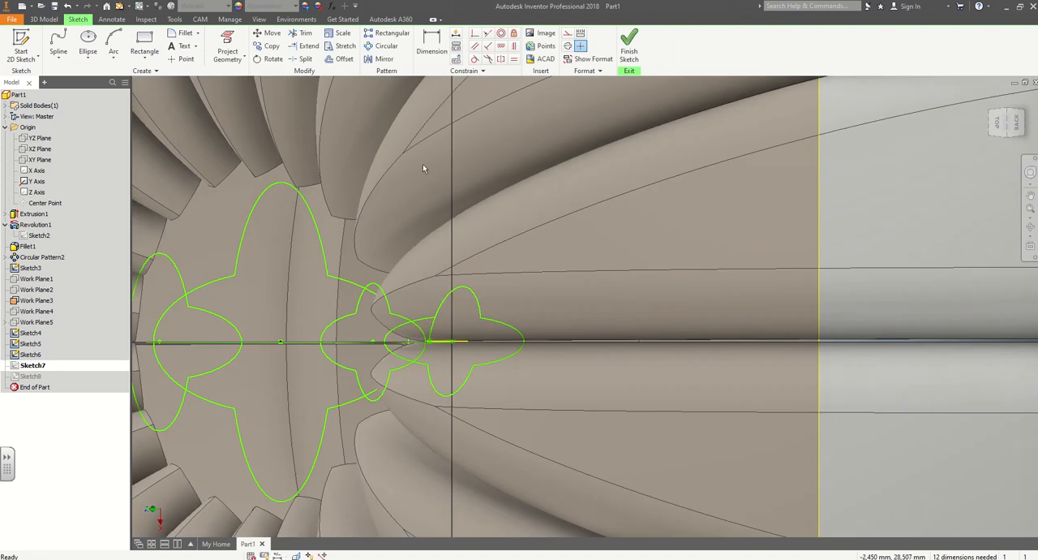
pyautogui.click(297, 34)
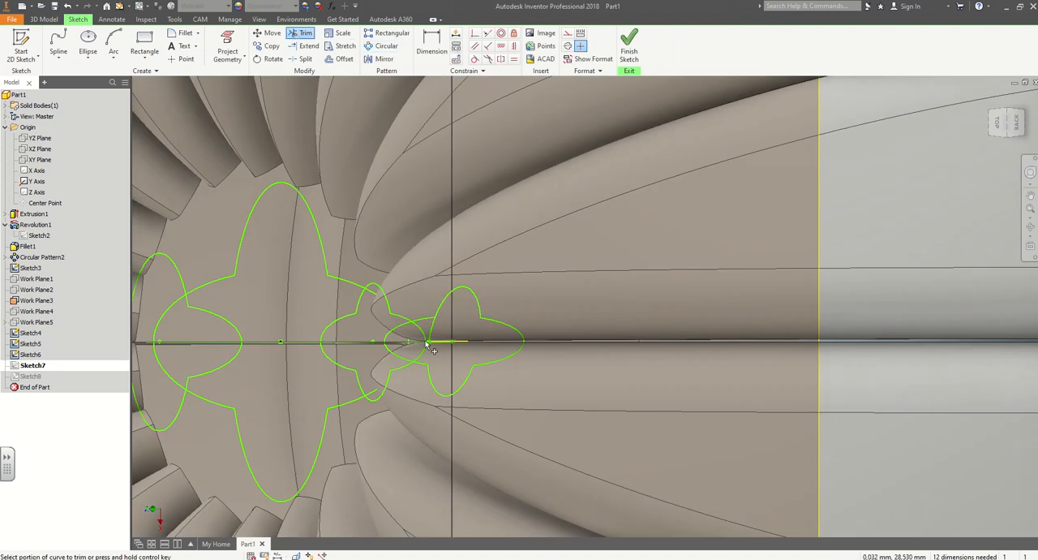
pyautogui.click(630, 47)
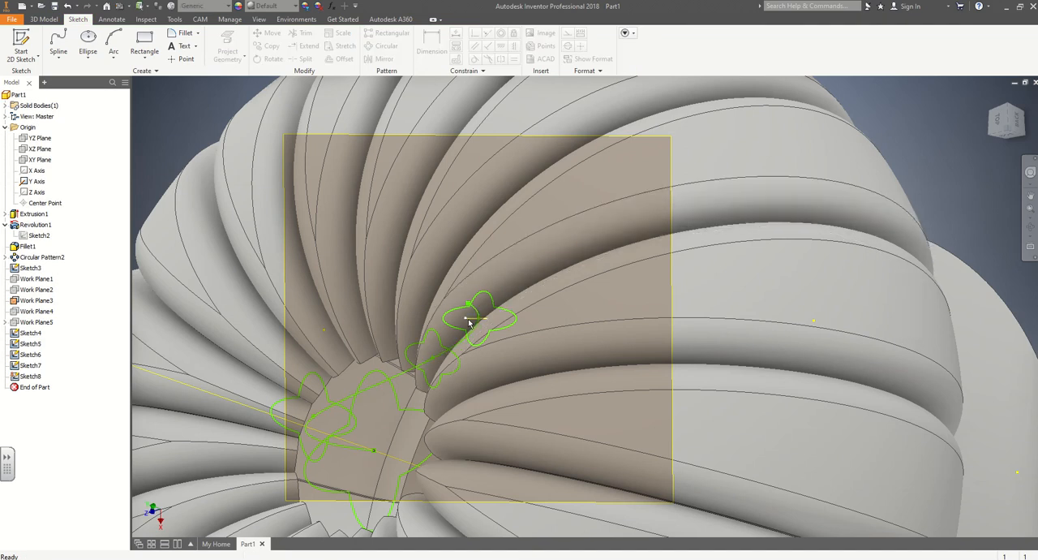
# Reopen the Work Plane3 profile sketch and delete the leftover ellipse axis line inside the four lobes.
pyautogui.click(469, 319)
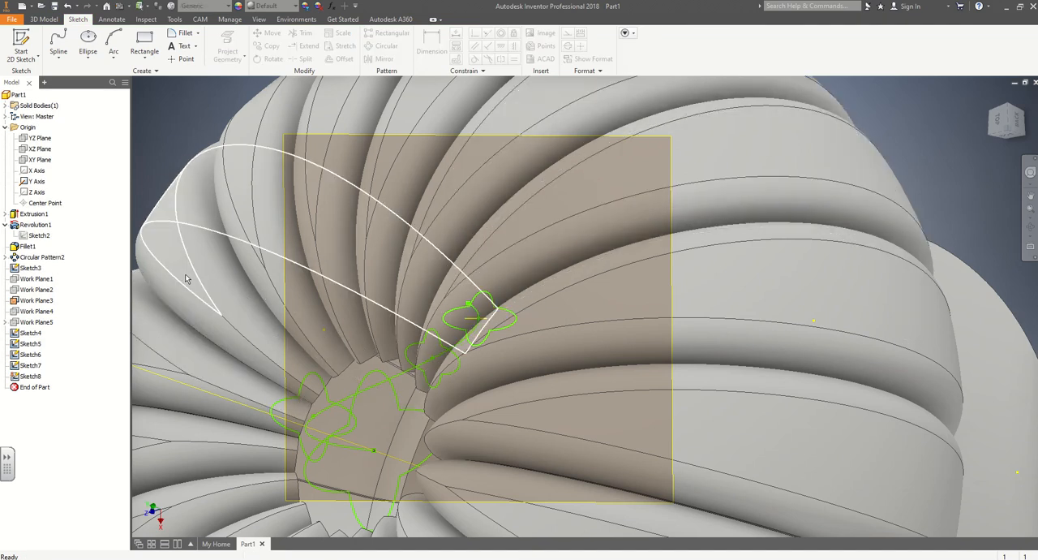
pyautogui.doubleClick(28, 366)
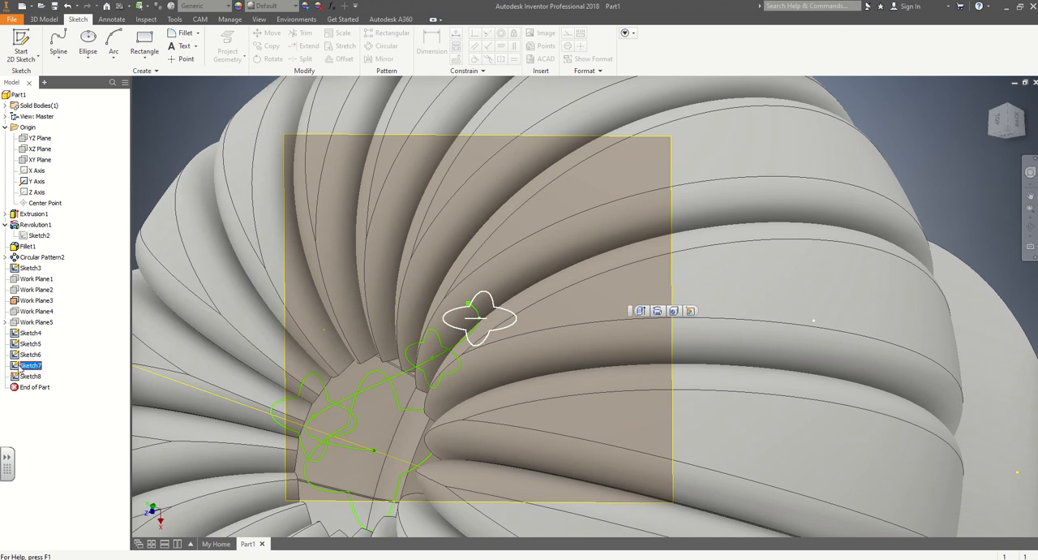
pyautogui.scroll(4, 414, 322)
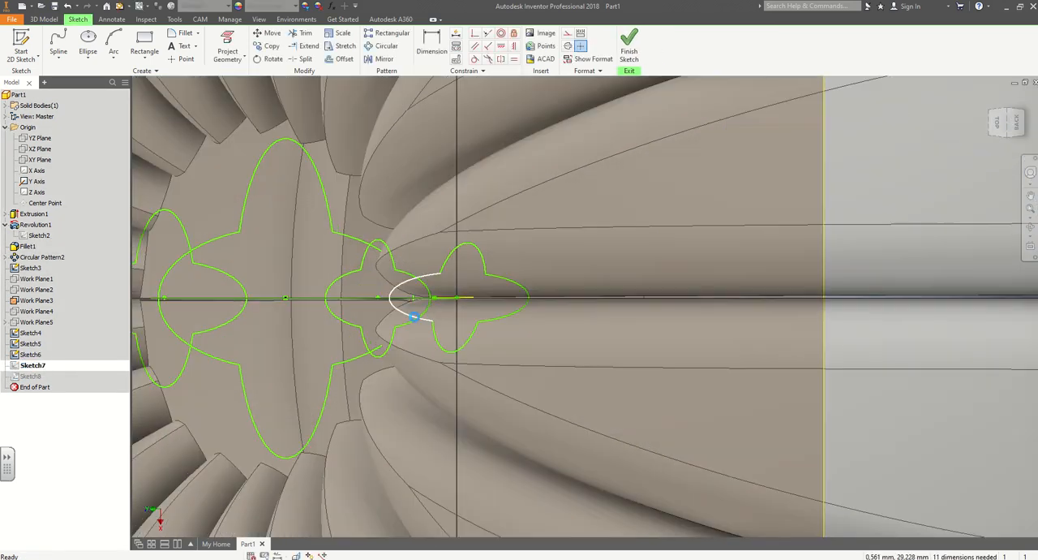
pyautogui.scroll(4, 477, 302)
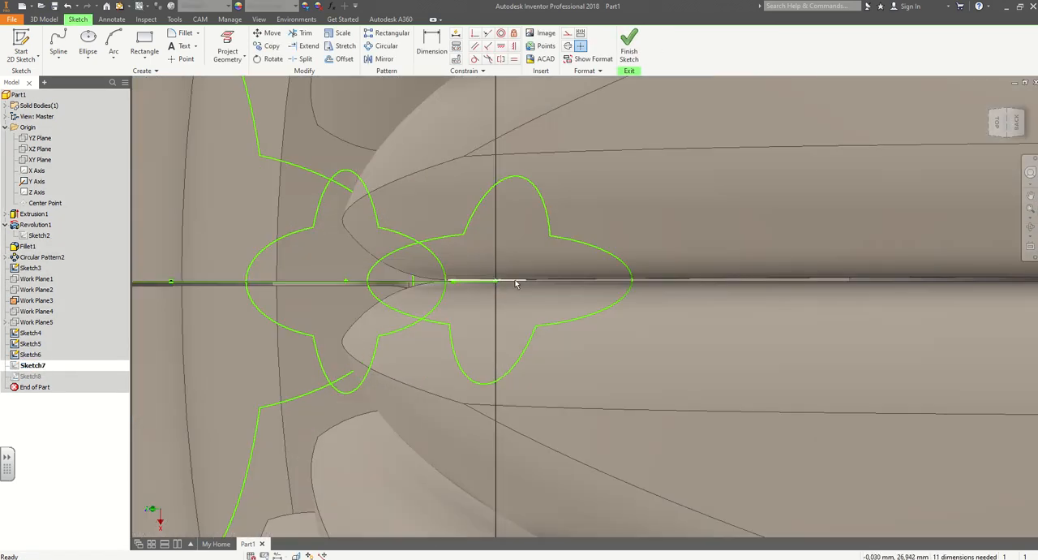
pyautogui.press('Delete')
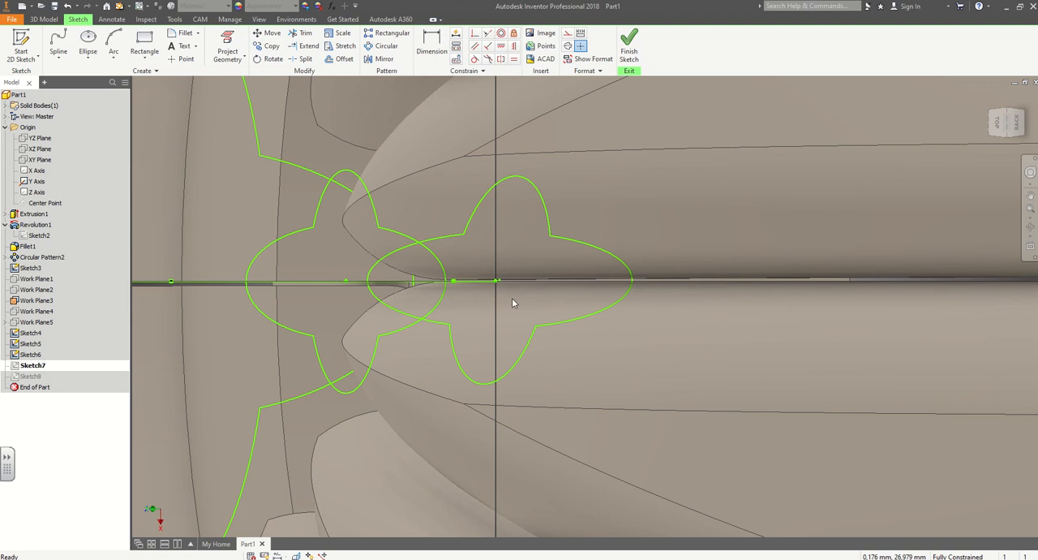
# Delete the leftover constraint at the centre of the Work Plane3 profile, and finish the sketch.
pyautogui.keyDown('shift'); pyautogui.moveTo(518, 326); pyautogui.dragTo(524, 303, button='middle'); pyautogui.keyUp('shift')
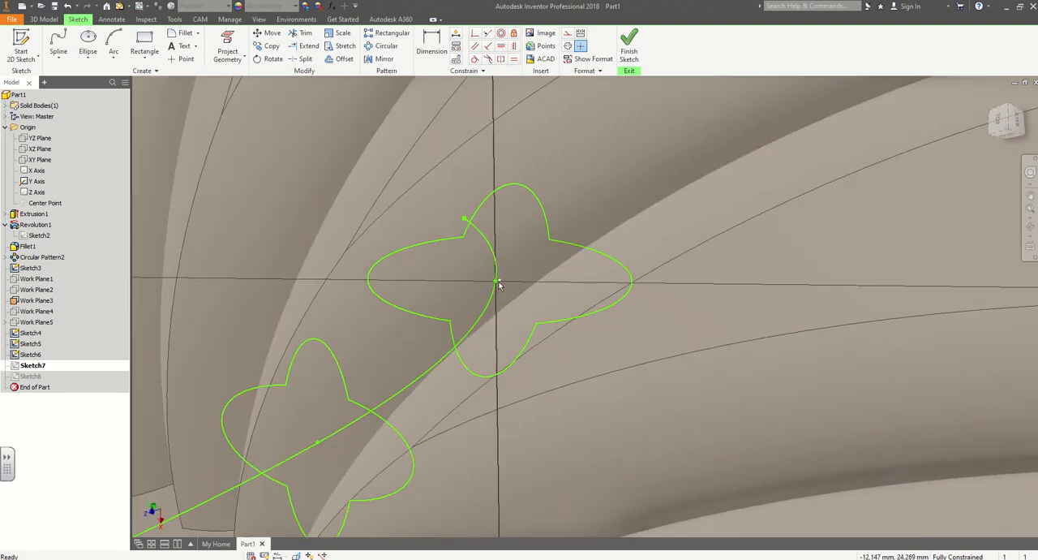
pyautogui.click(497, 282)
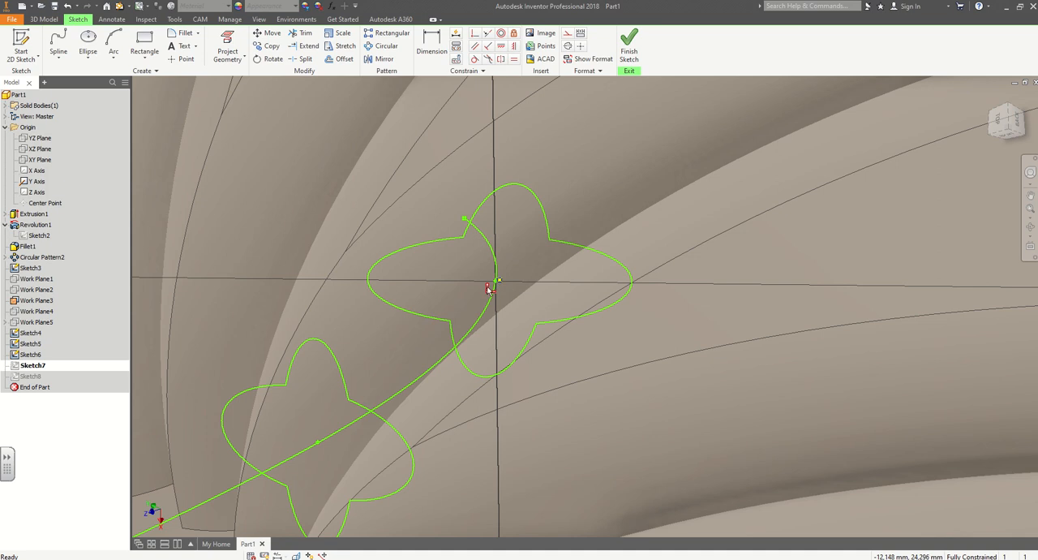
pyautogui.press('Delete')
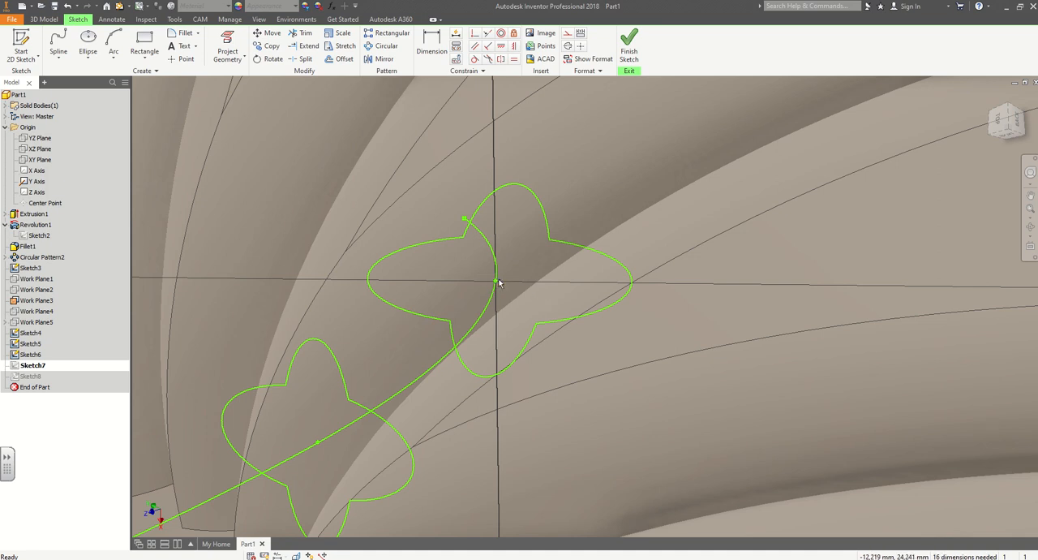
pyautogui.keyDown('shift'); pyautogui.moveTo(520, 294); pyautogui.dragTo(537, 218, button='middle'); pyautogui.keyUp('shift')
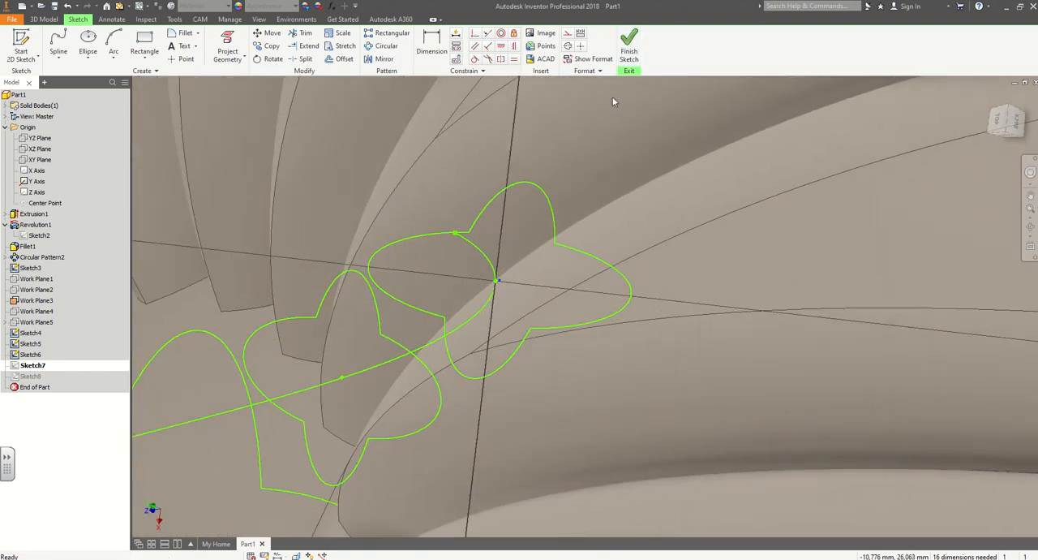
pyautogui.scroll(-5, 528, 280)
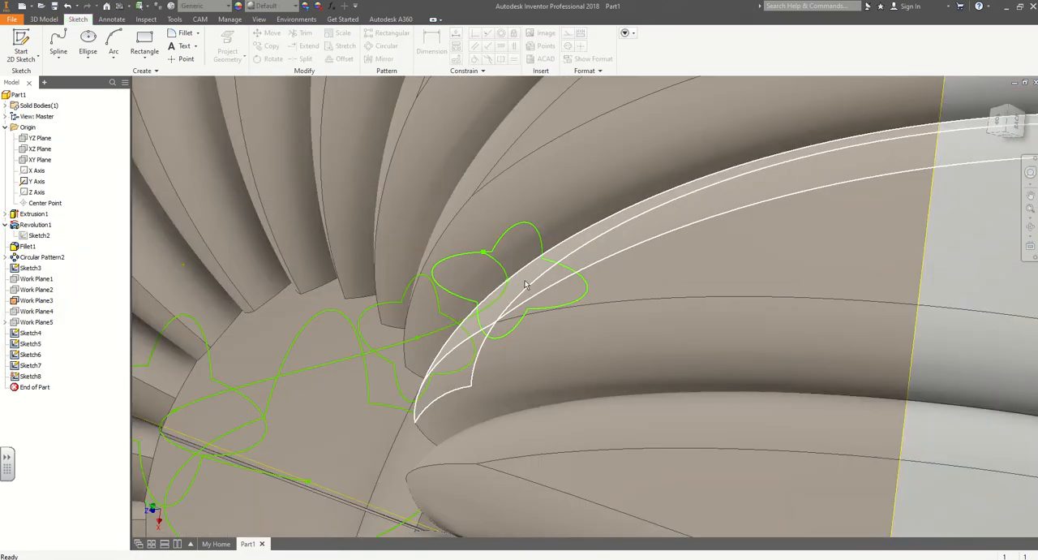
pyautogui.keyDown('shift'); pyautogui.moveTo(528, 283); pyautogui.dragTo(552, 300, button='middle'); pyautogui.keyUp('shift')
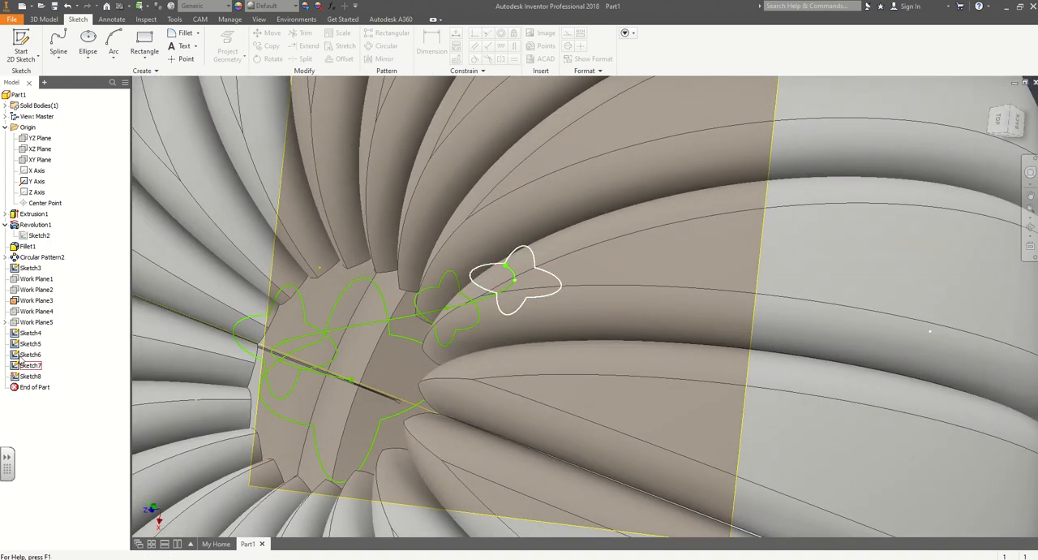
# Reopen the empty Work Plane4 sketch and draw a small ellipse at its origin, with its long axis perpendicular to X.
pyautogui.click(35, 312)
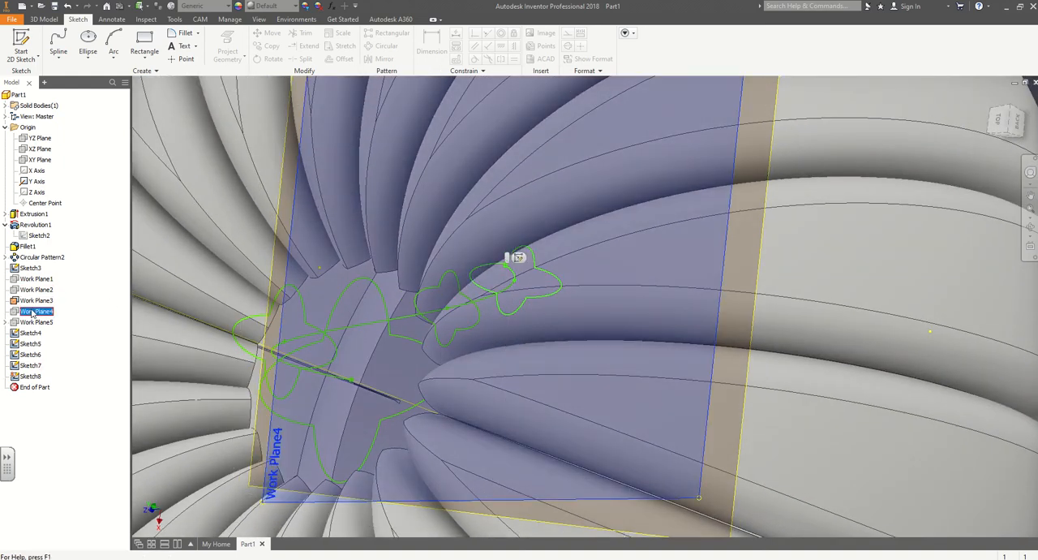
pyautogui.doubleClick(30, 376)
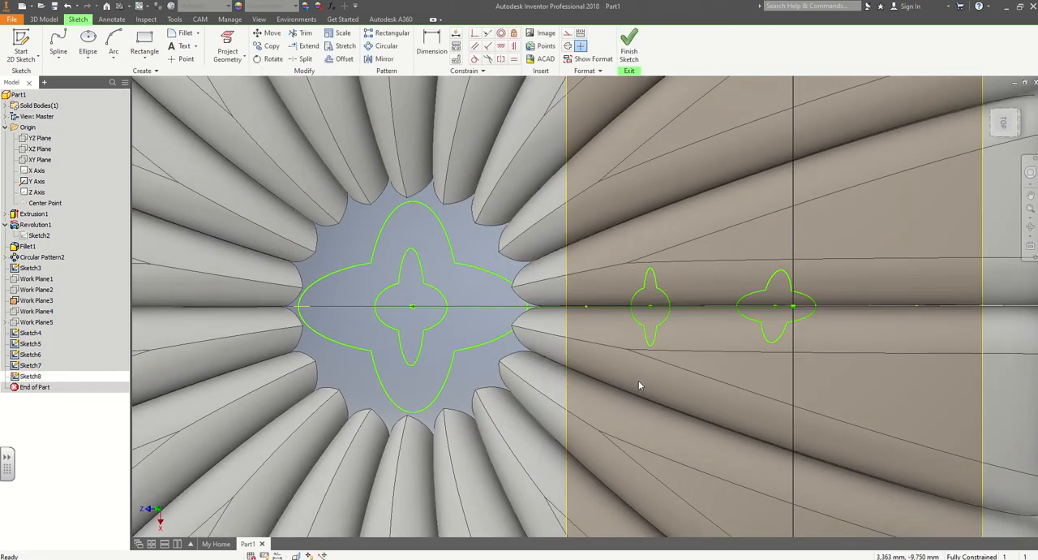
pyautogui.click(85, 36)
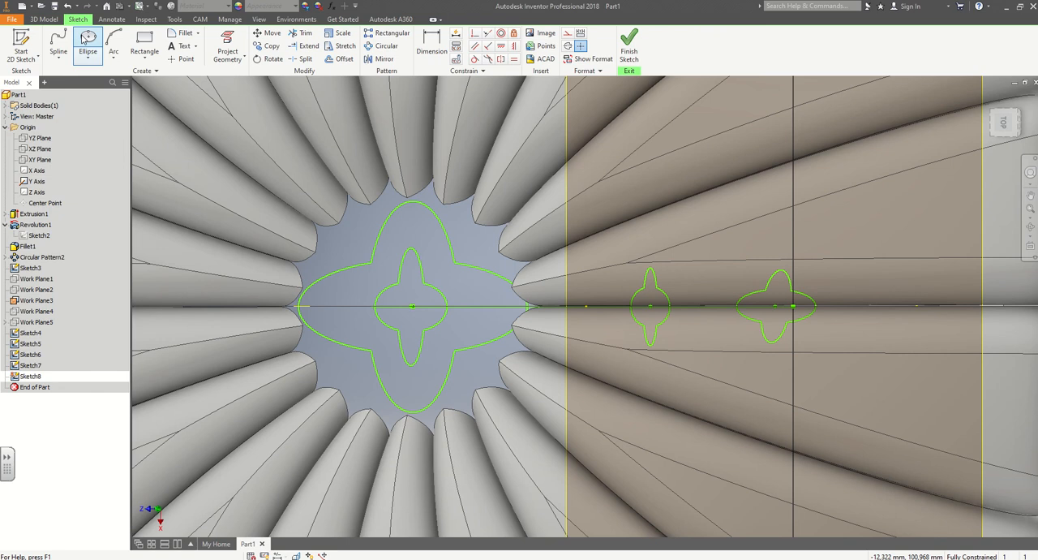
pyautogui.click(86, 39)
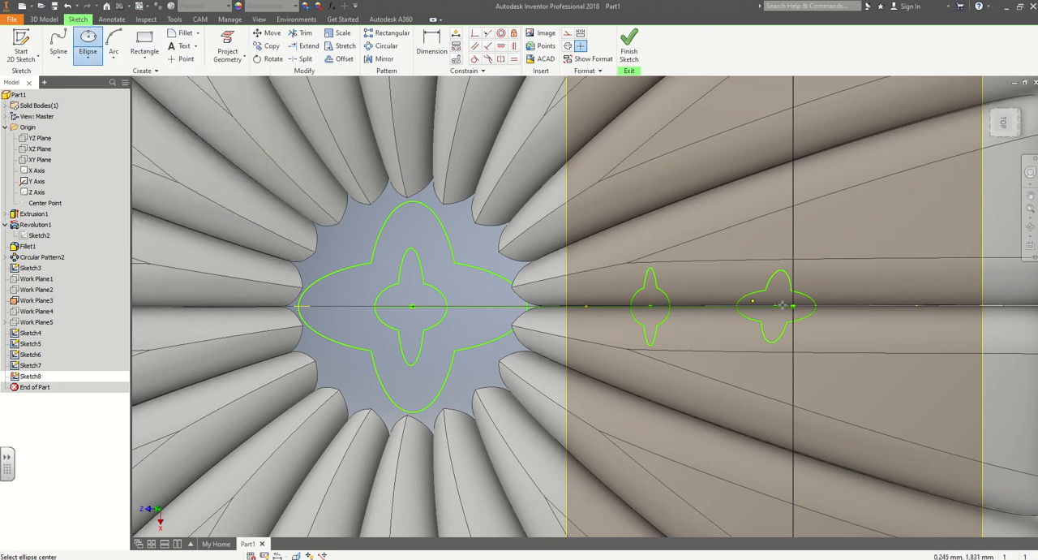
pyautogui.click(794, 305)
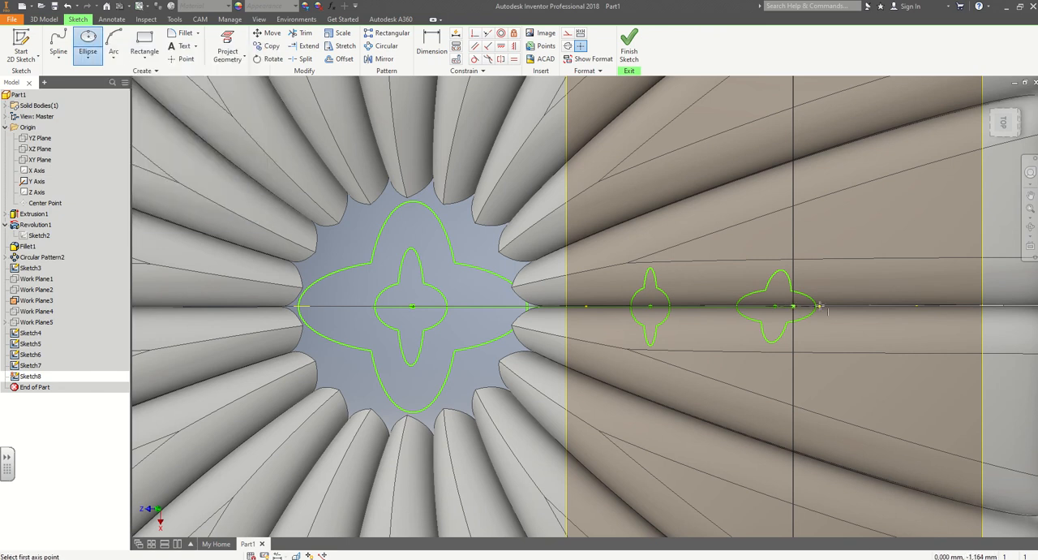
pyautogui.click(823, 306)
pyautogui.click(813, 300)
# Draw a narrow crossing ellipse on the same centre in the Work Plane4 sketch, with its long axis tilted slightly from X.
pyautogui.click(794, 306)
pyautogui.click(803, 283)
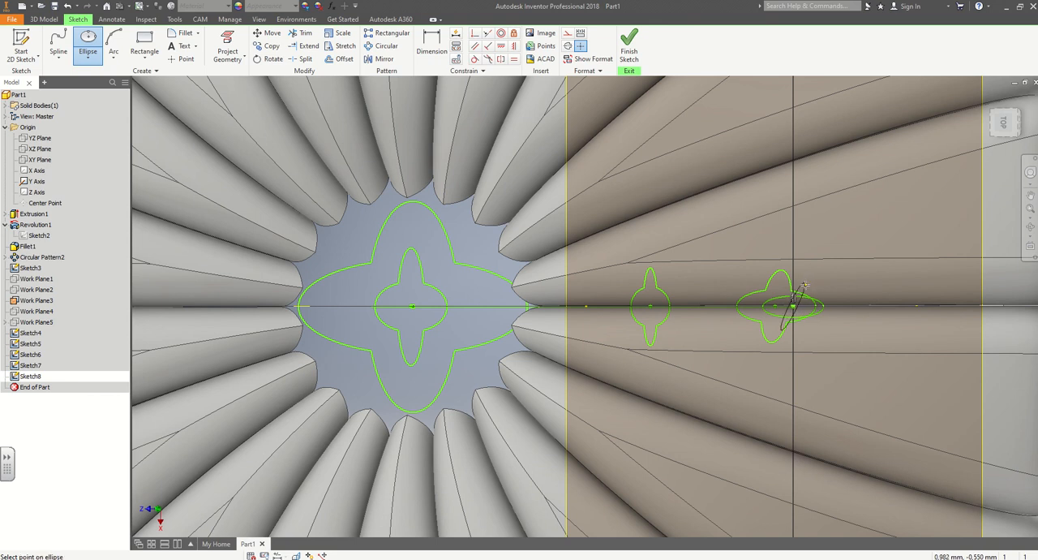
pyautogui.click(807, 288)
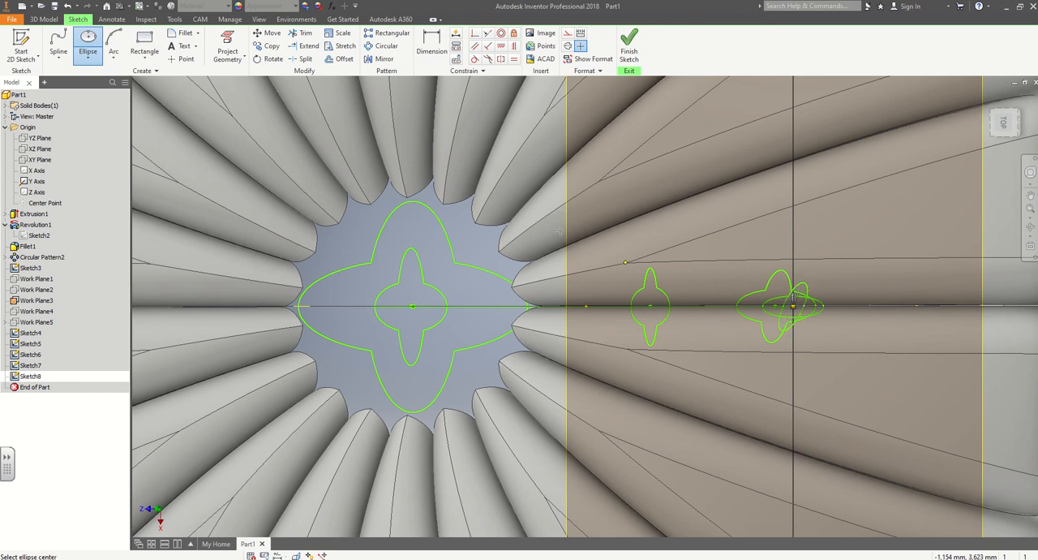
# Trim the inner arcs of the two crossing ellipses in the stem-tip sketch to leave a four-lobed outline, and finish the sketch.
pyautogui.click(300, 33)
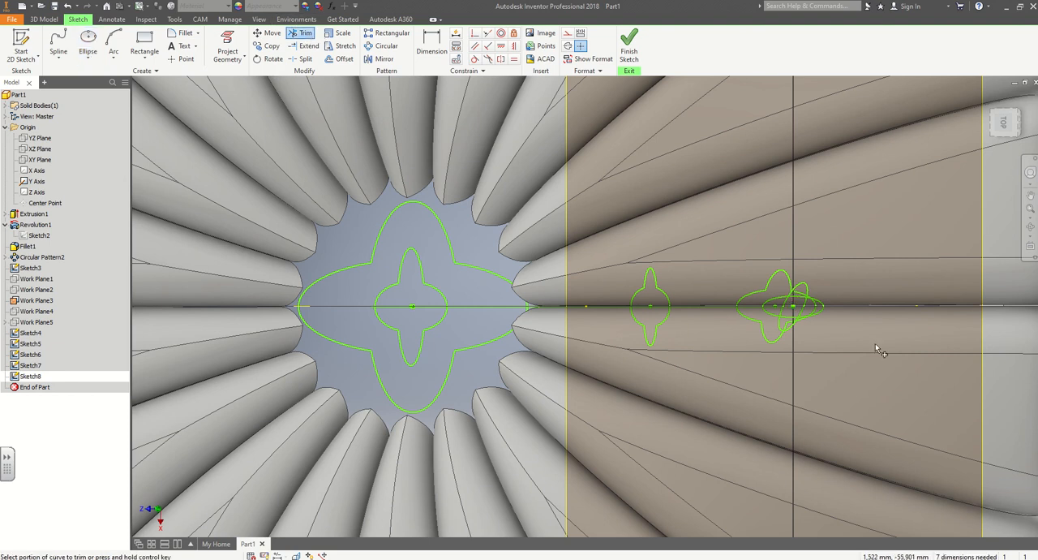
pyautogui.keyDown('shift'); pyautogui.moveTo(878, 345); pyautogui.dragTo(903, 336, button='middle'); pyautogui.keyUp('shift')
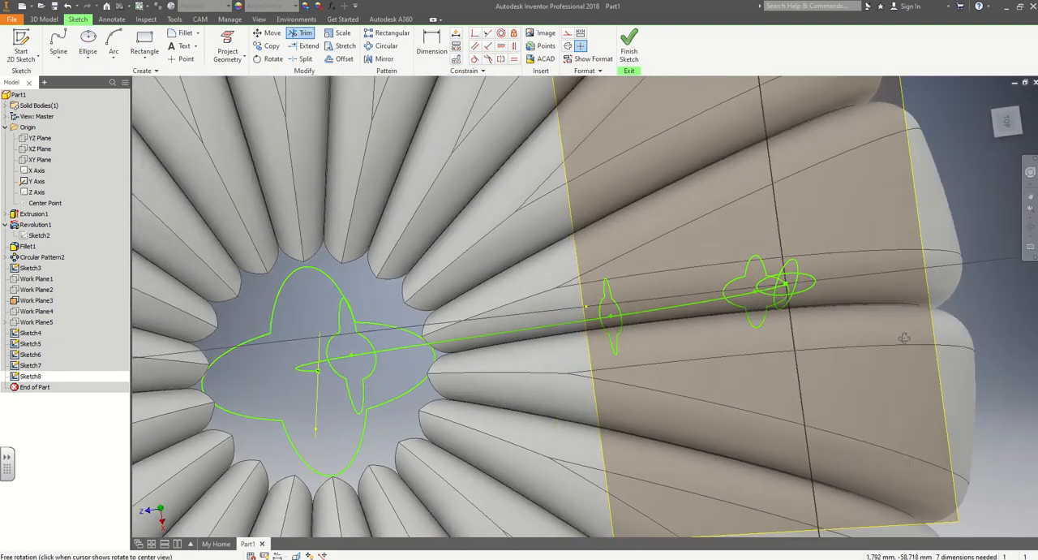
pyautogui.moveTo(727, 329); pyautogui.dragTo(371, 320, button='middle')
pyautogui.scroll(3, 466, 298)
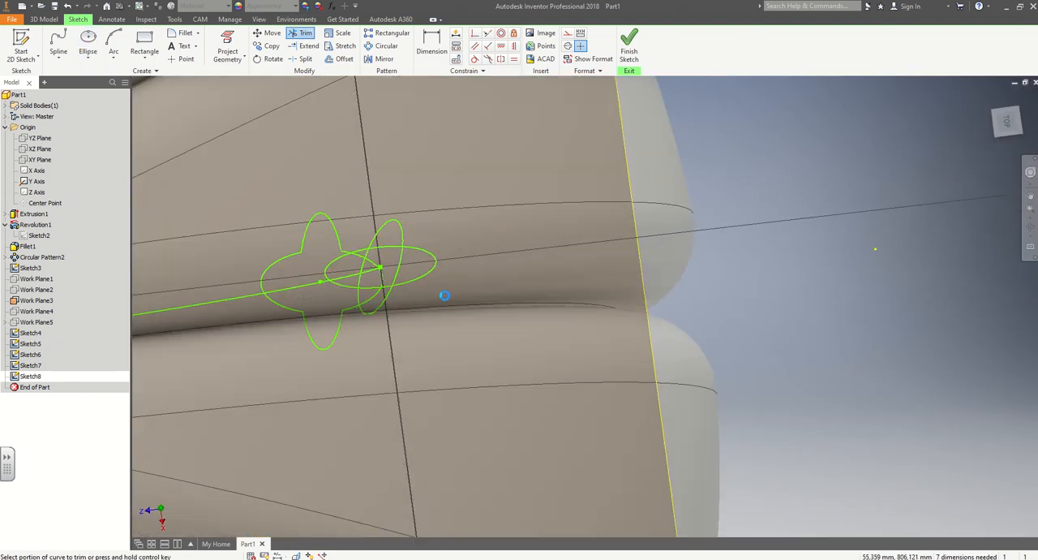
pyautogui.scroll(3, 440, 308)
pyautogui.moveTo(494, 315); pyautogui.dragTo(825, 348, button='middle')
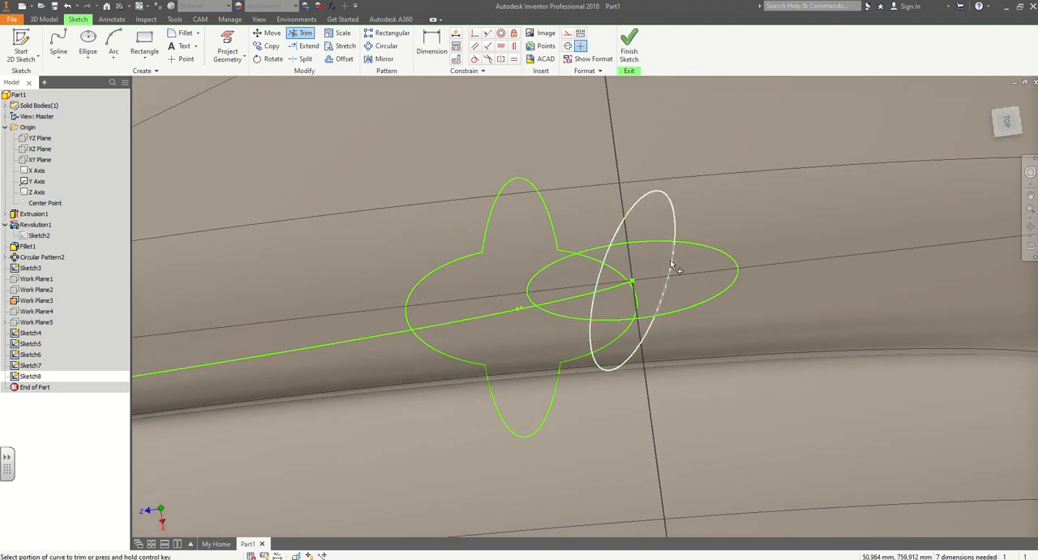
pyautogui.click(641, 245)
pyautogui.click(600, 292)
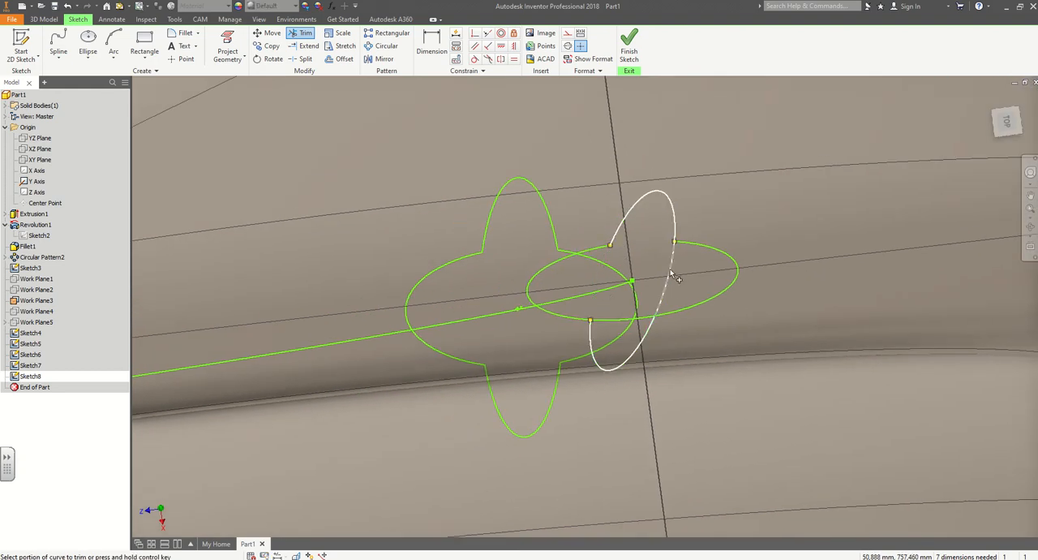
pyautogui.click(672, 274)
pyautogui.click(619, 325)
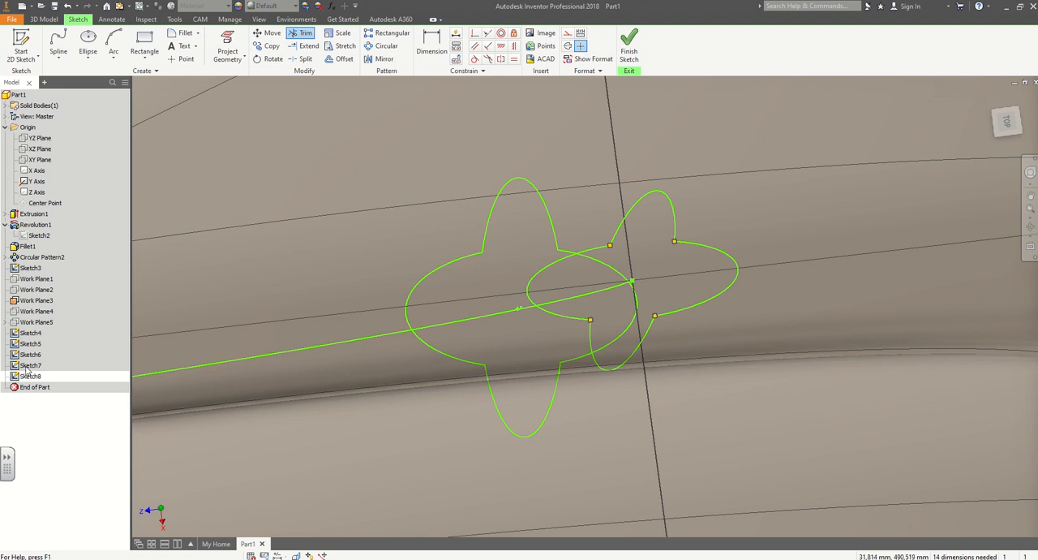
pyautogui.click(630, 47)
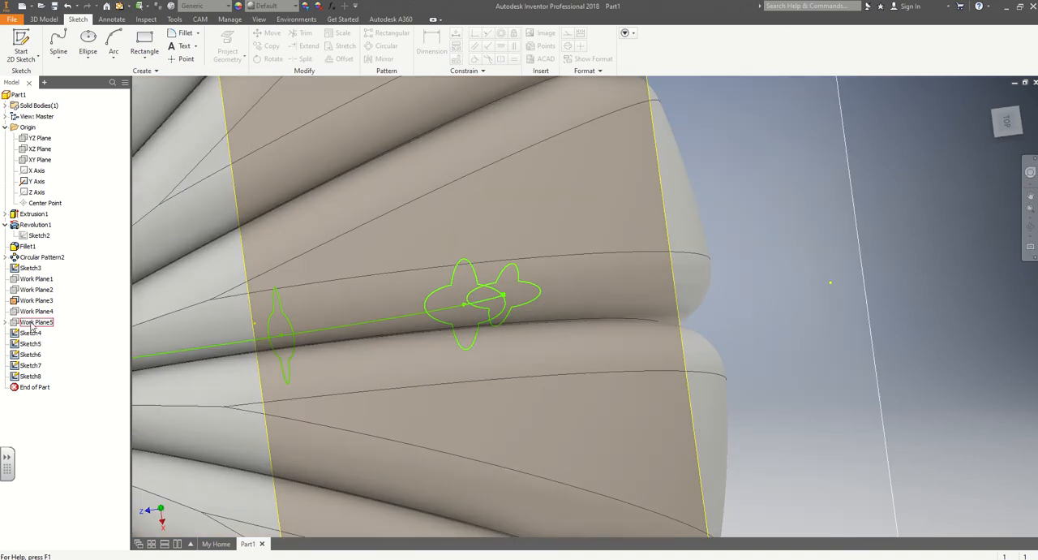
# Hide Work Plane3.
pyautogui.rightClick(30, 323)
pyautogui.click(28, 324)
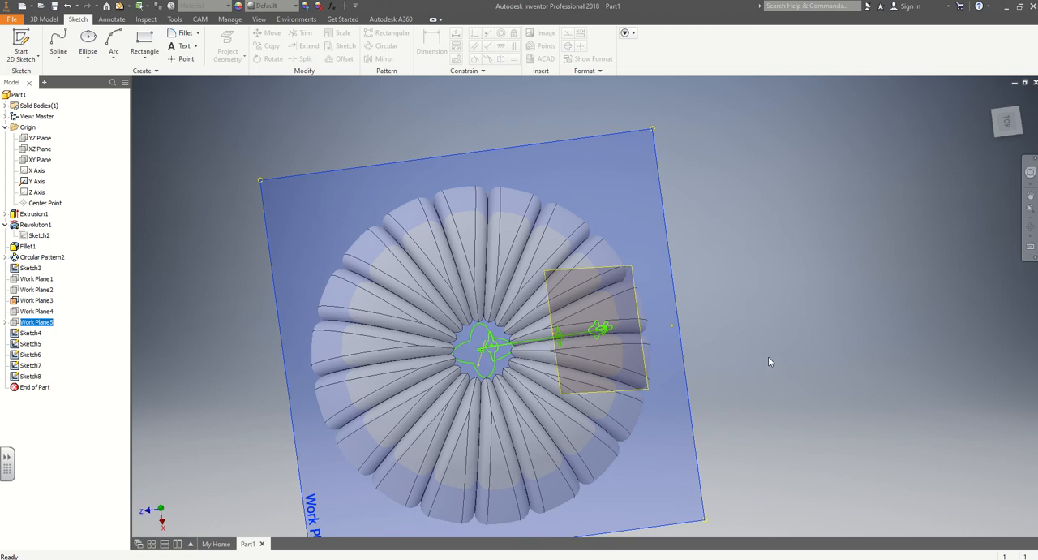
pyautogui.rightClick(767, 358)
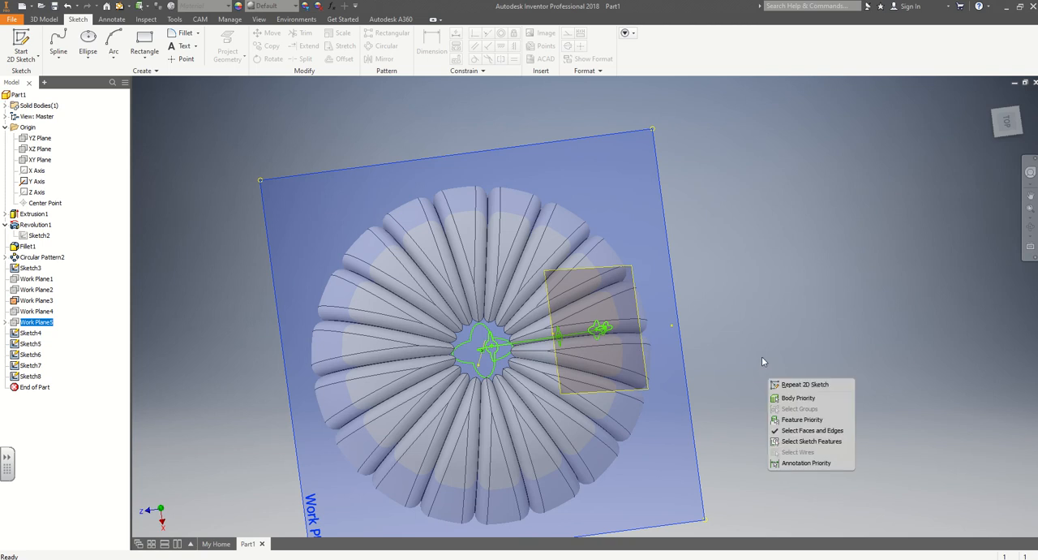
pyautogui.click(732, 340)
pyautogui.keyDown('shift'); pyautogui.moveTo(725, 377); pyautogui.dragTo(711, 353, button='middle'); pyautogui.keyUp('shift')
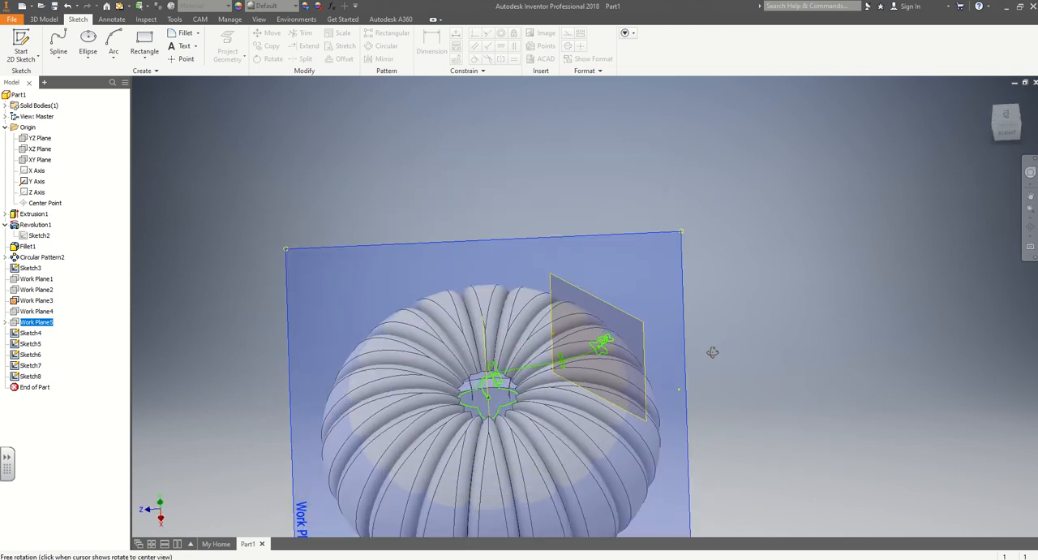
pyautogui.rightClick(32, 302)
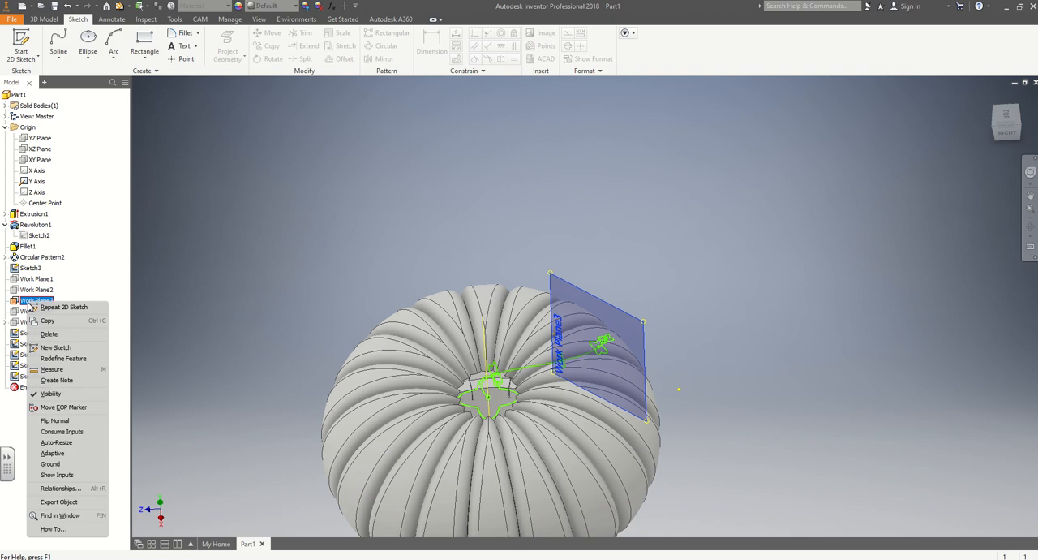
pyautogui.click(57, 389)
# Loft a solid stem through the five four-lobed profiles Sketch4, Sketch5, Sketch6, Sketch7 and Sketch8, in that order.
pyautogui.moveTo(212, 344)
pyautogui.keyDown('shift'); pyautogui.mouseDown(button='middle')
pyautogui.moveTo(179, 309)
pyautogui.moveTo(205, 347)
pyautogui.mouseUp(button='middle'); pyautogui.keyUp('shift')
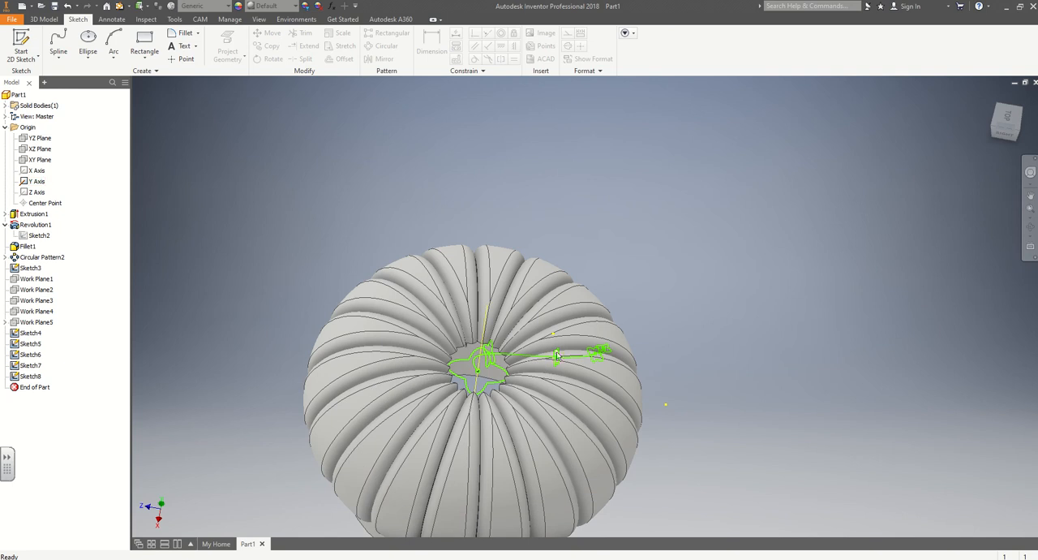
pyautogui.keyDown('shift'); pyautogui.moveTo(276, 365); pyautogui.dragTo(268, 332, button='middle'); pyautogui.keyUp('shift')
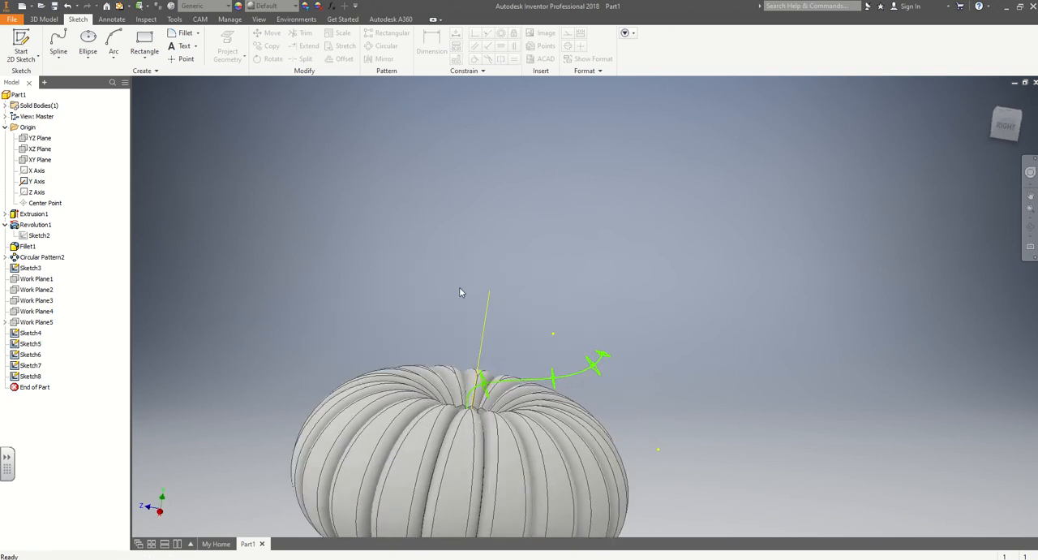
pyautogui.click(45, 22)
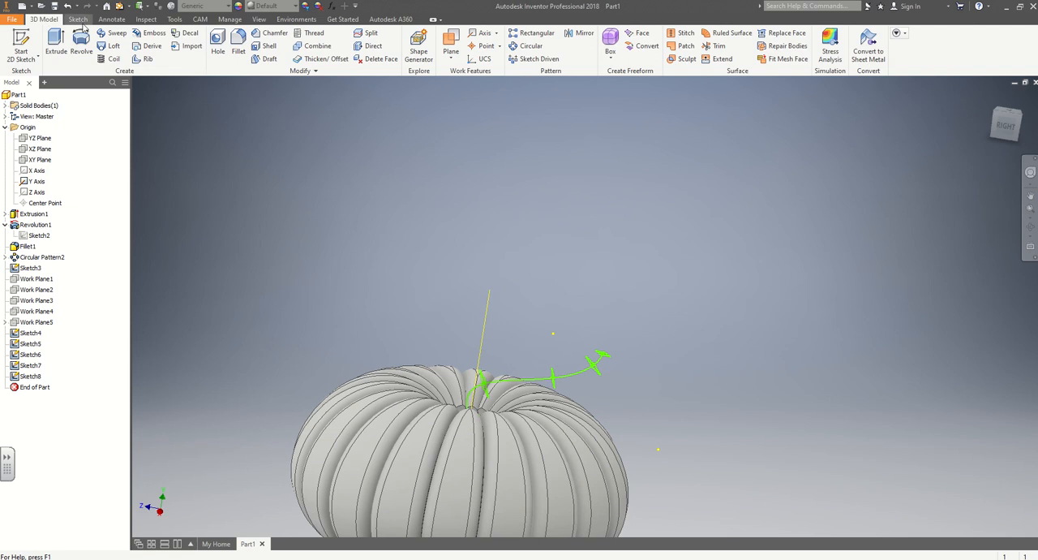
pyautogui.click(110, 47)
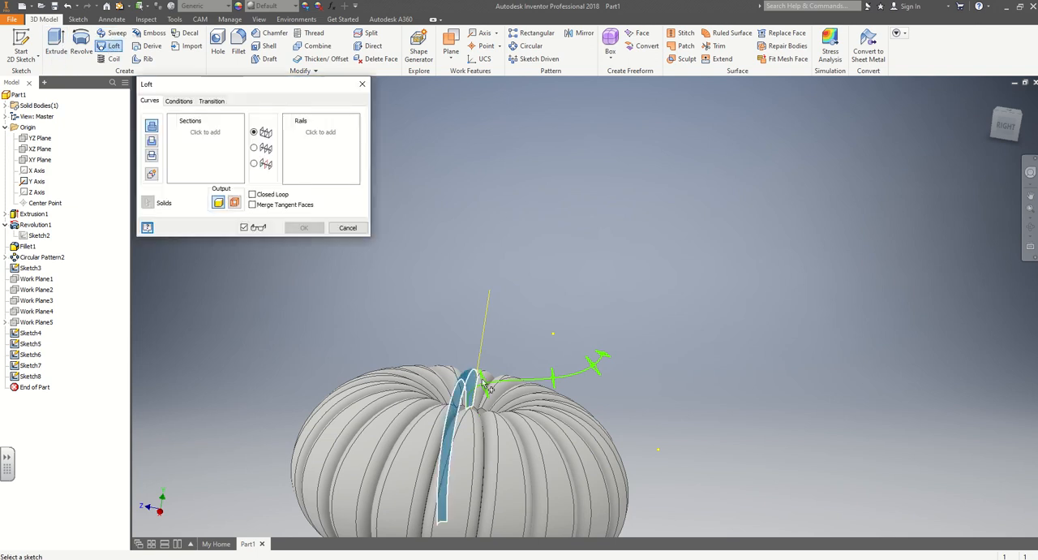
pyautogui.keyDown('shift'); pyautogui.moveTo(486, 386); pyautogui.dragTo(434, 369, button='middle'); pyautogui.keyUp('shift')
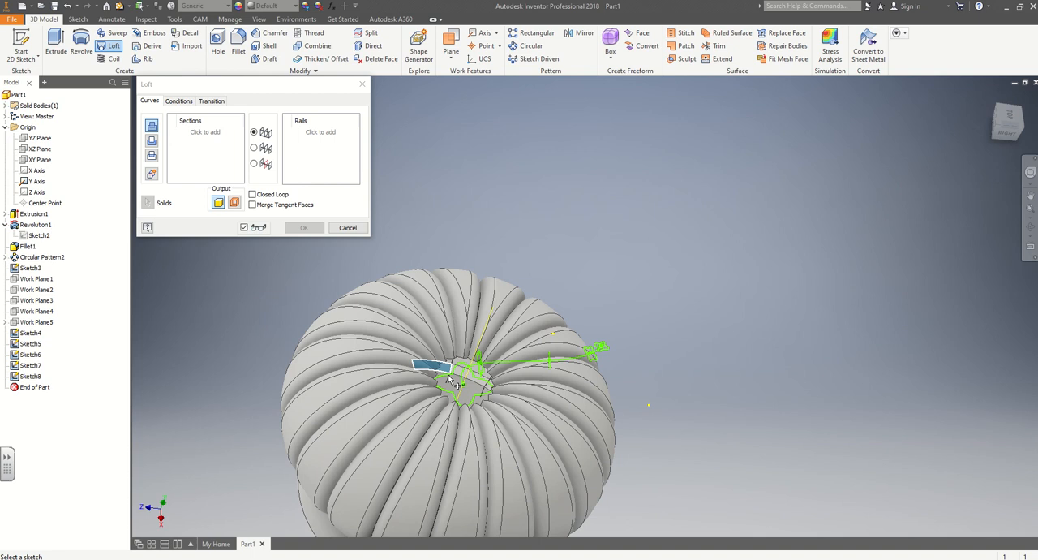
pyautogui.click(30, 333)
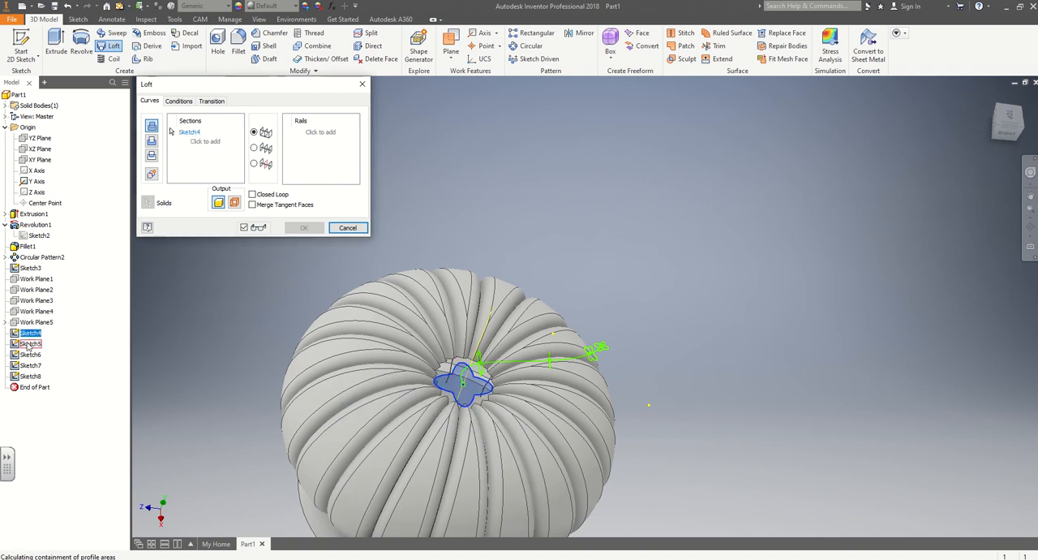
pyautogui.click(30, 344)
pyautogui.click(29, 355)
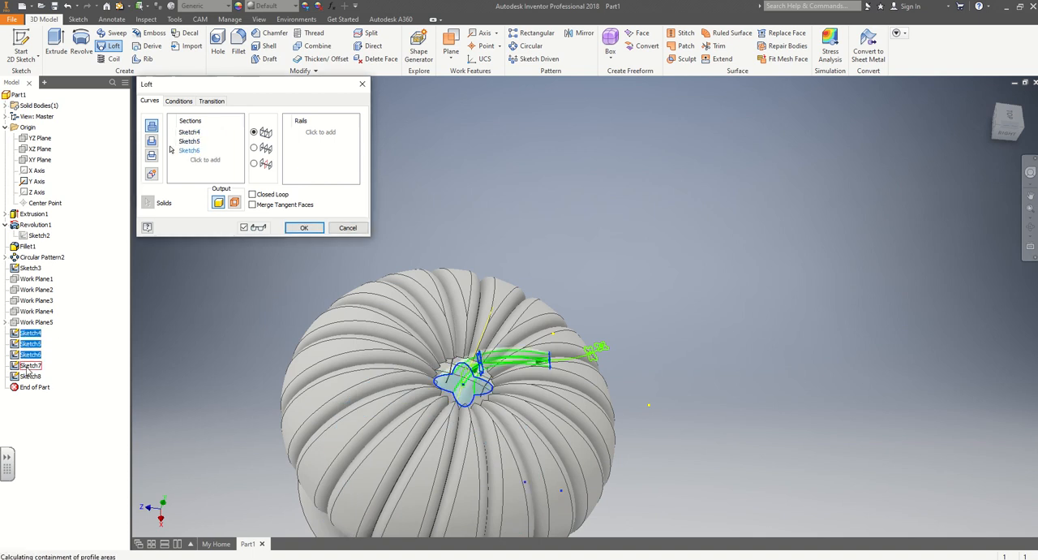
pyautogui.click(29, 365)
pyautogui.click(28, 377)
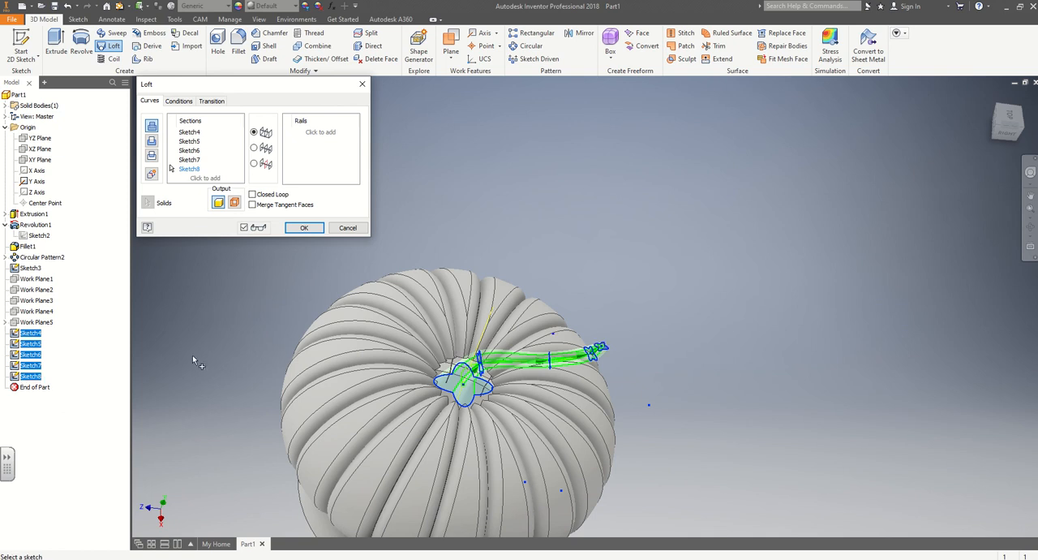
pyautogui.moveTo(673, 366)
pyautogui.keyDown('shift'); pyautogui.mouseDown(button='middle')
pyautogui.moveTo(646, 342)
pyautogui.moveTo(400, 344)
pyautogui.moveTo(446, 369)
pyautogui.moveTo(349, 350)
pyautogui.moveTo(363, 361)
pyautogui.mouseUp(button='middle'); pyautogui.keyUp('shift')
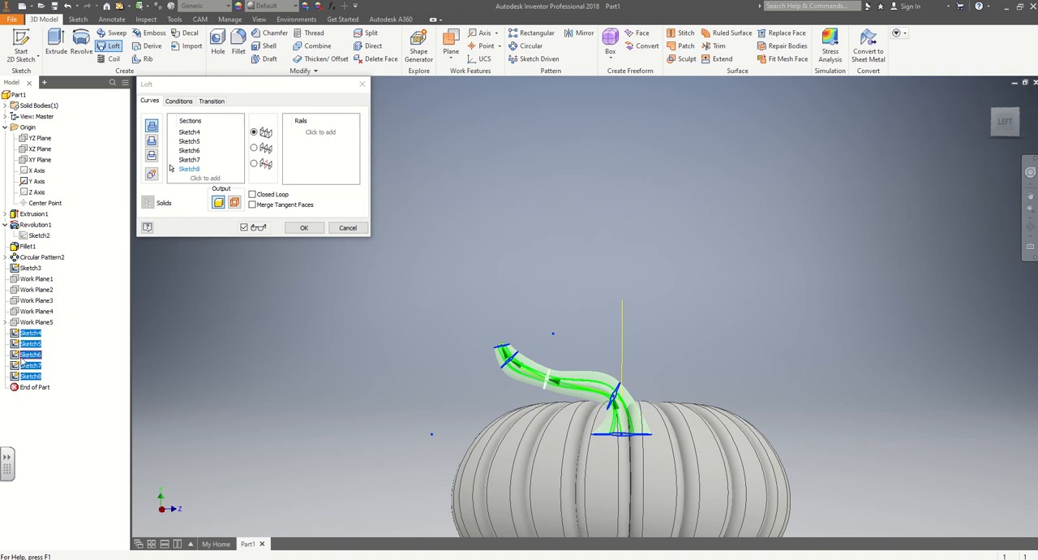
pyautogui.click(304, 228)
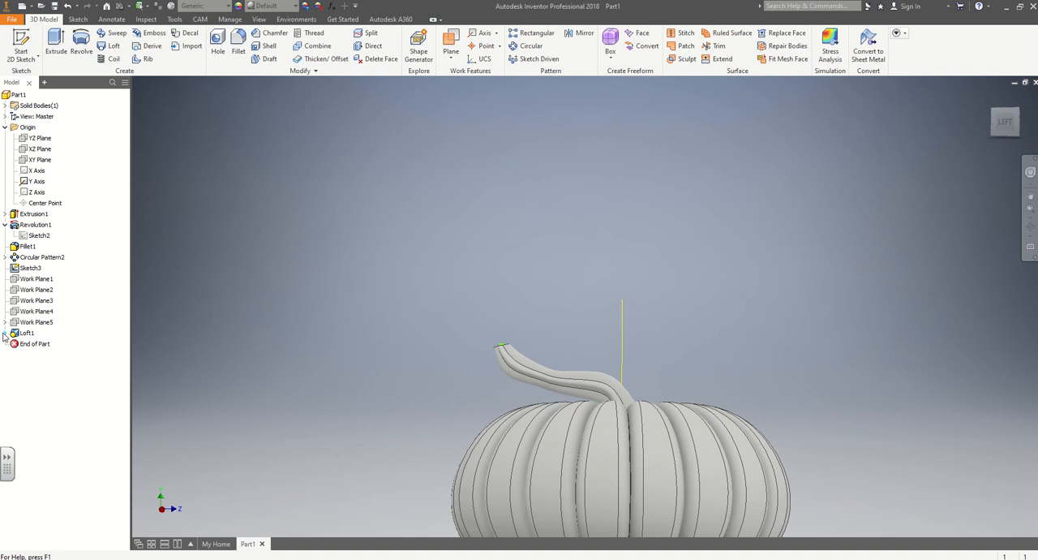
# Reopen Sketch7 of the stem loft for editing and slice the model at its sketch plane.
pyautogui.click(5, 333)
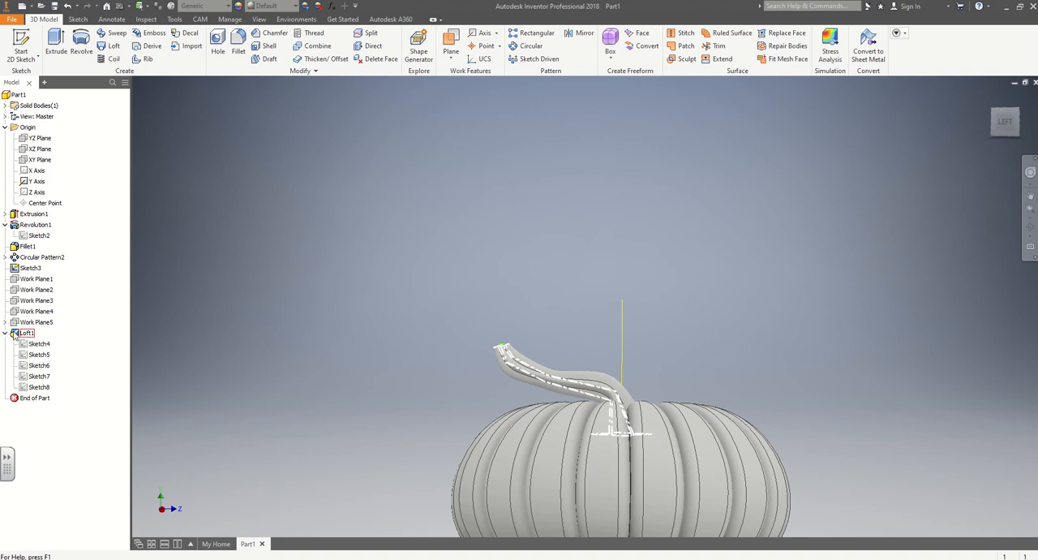
pyautogui.doubleClick(40, 376)
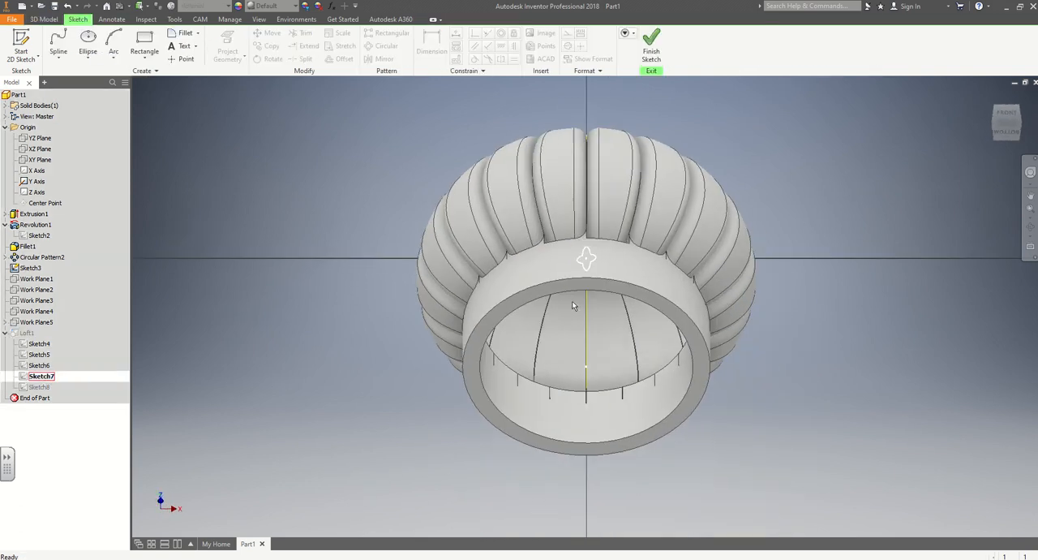
pyautogui.scroll(3, 595, 262)
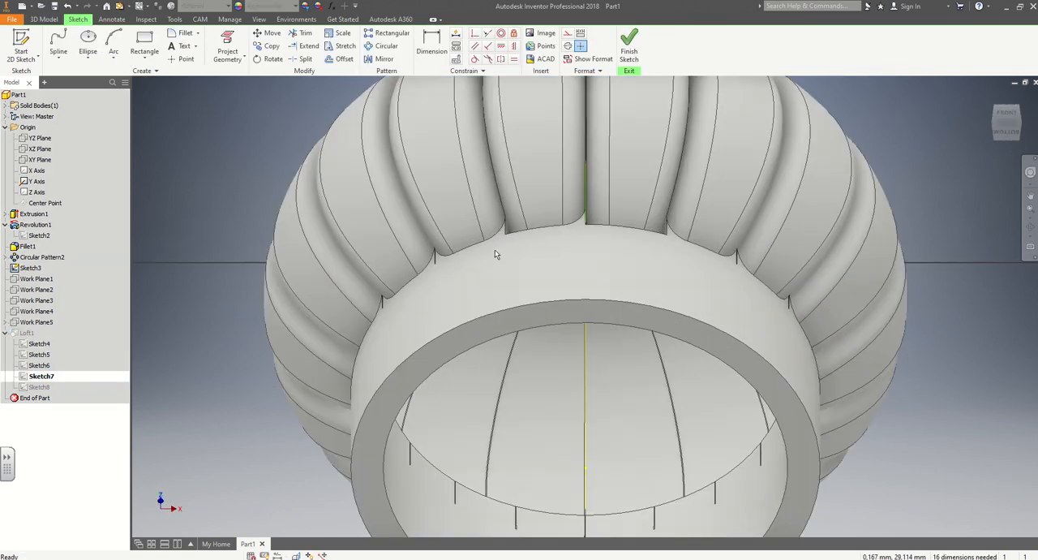
pyautogui.press('F7')
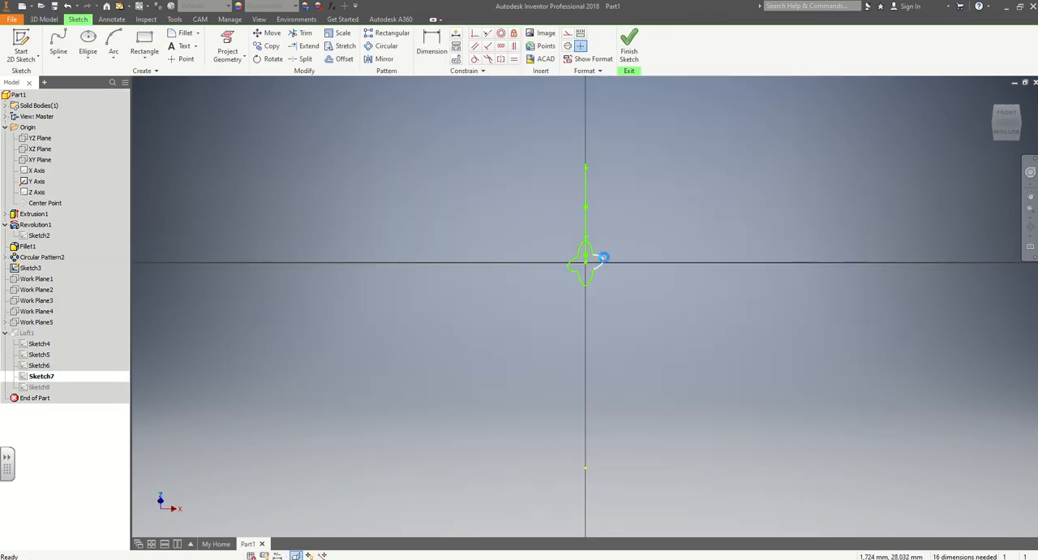
pyautogui.scroll(2, 604, 257)
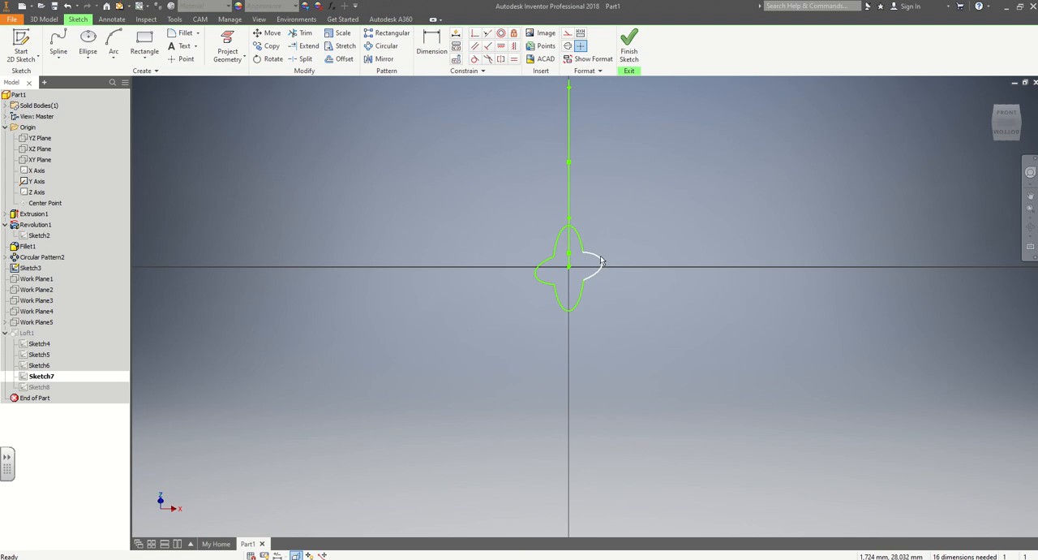
# Scale the four arcs of the Sketch7 profile by a factor of about 0.68 around its centre point, and finish the sketch.
pyautogui.click(339, 32)
pyautogui.click(558, 243)
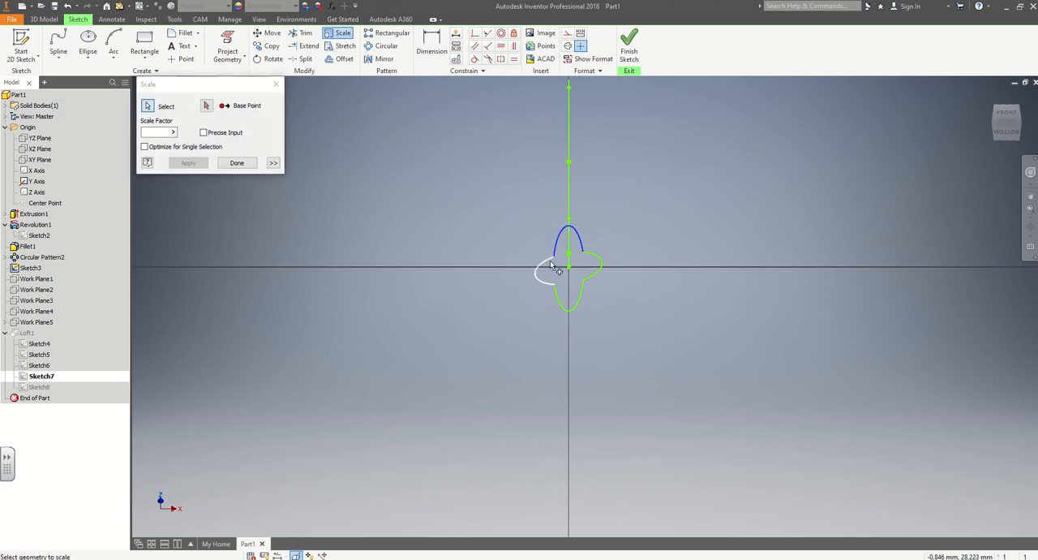
pyautogui.click(545, 271)
pyautogui.click(565, 286)
pyautogui.click(591, 275)
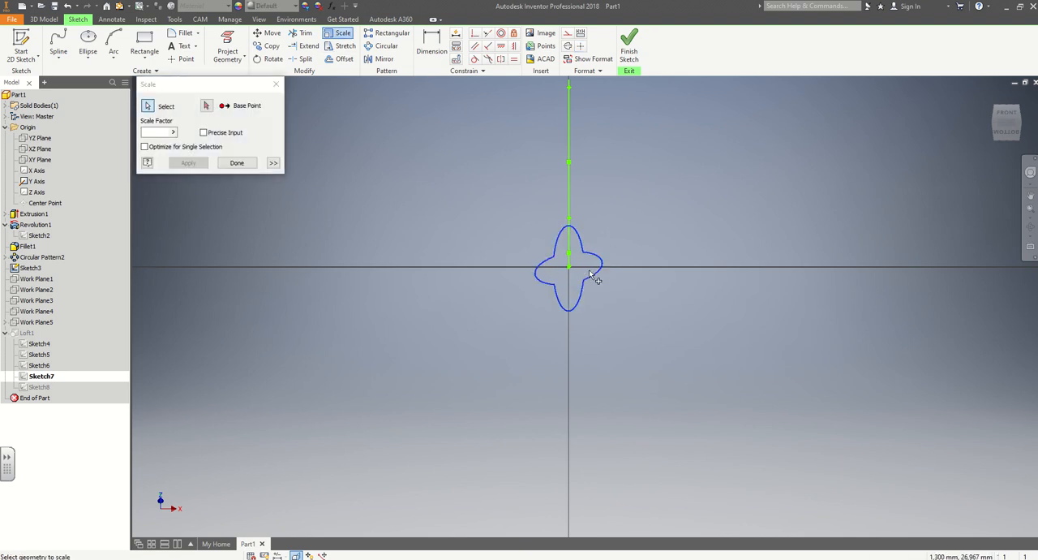
pyautogui.click(206, 107)
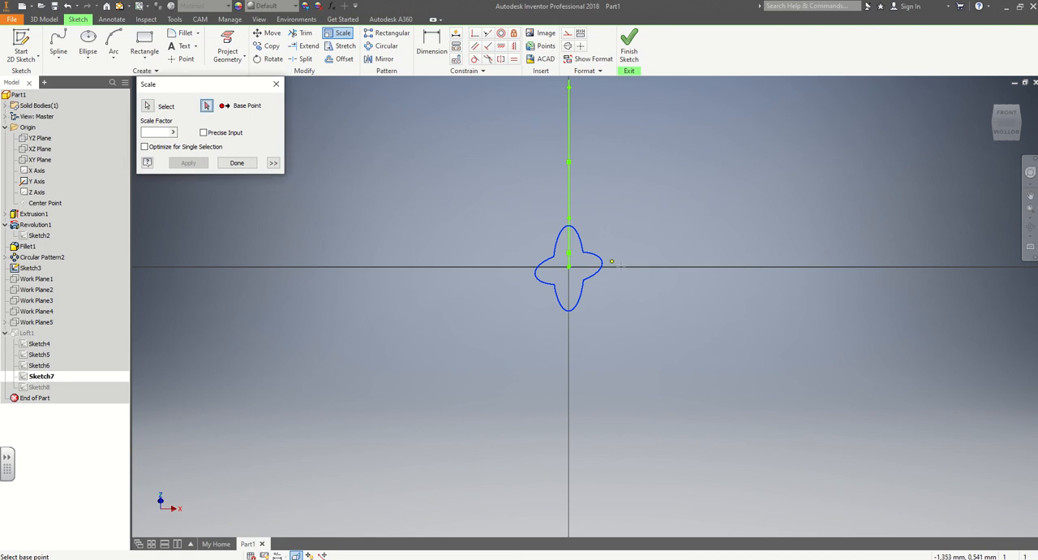
pyautogui.click(569, 267)
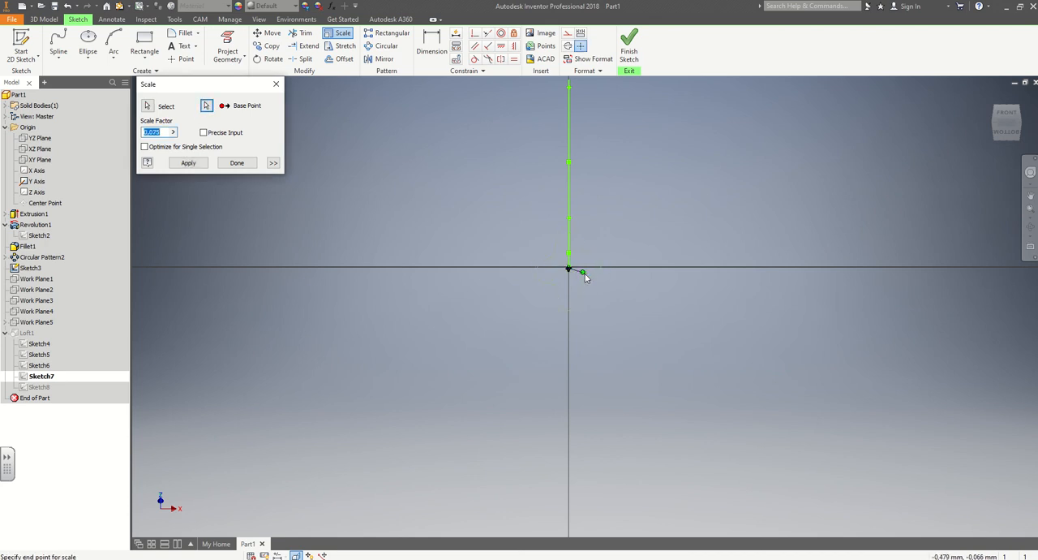
pyautogui.click(711, 280)
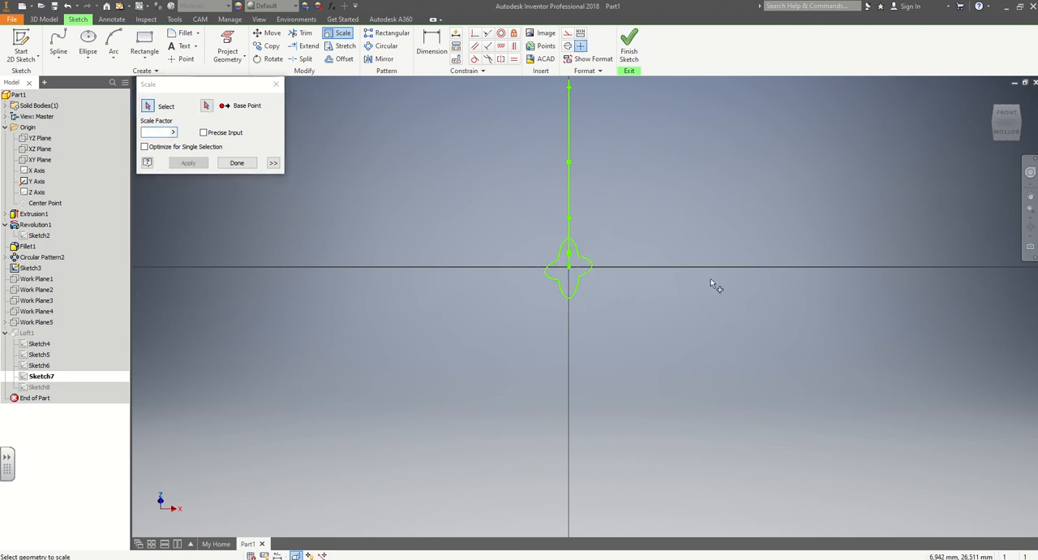
pyautogui.click(237, 163)
pyautogui.click(629, 46)
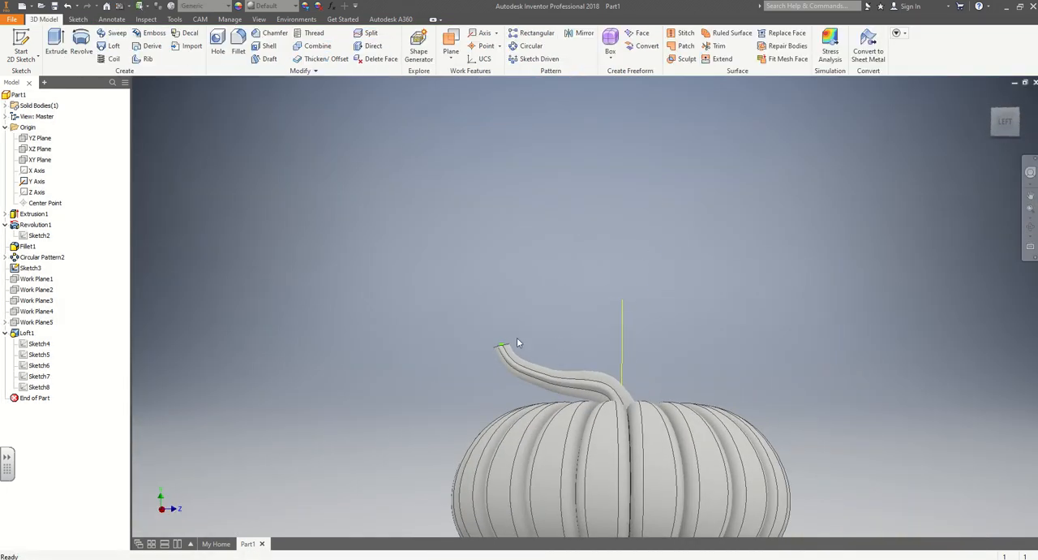
# Reopen Sketch5 of the stem loft, scale its four-lobed profile by a factor of about 1.32 around its centre point, and finish the sketch.
pyautogui.keyDown('shift'); pyautogui.moveTo(521, 367); pyautogui.dragTo(656, 339, button='middle'); pyautogui.keyUp('shift')
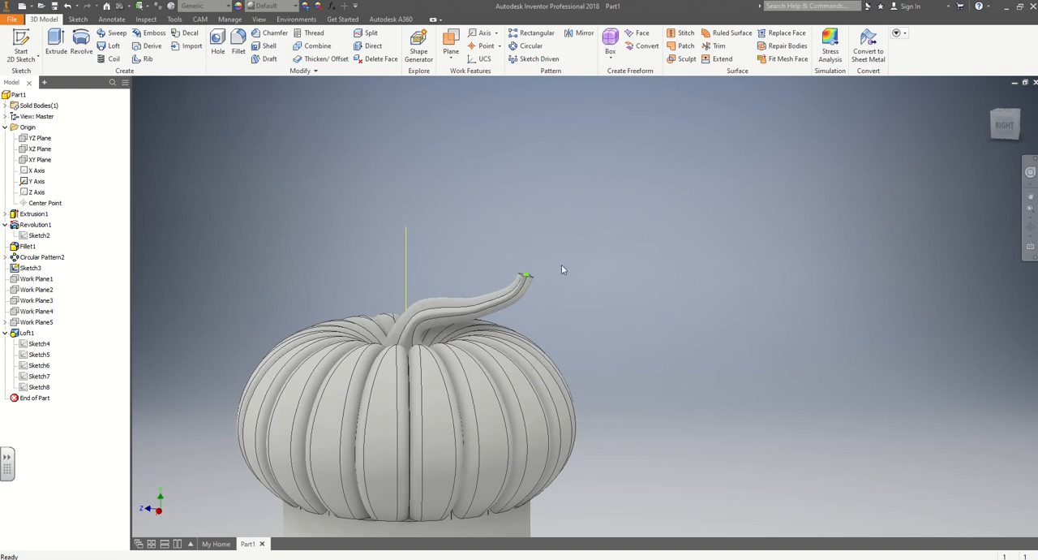
pyautogui.keyDown('shift'); pyautogui.moveTo(568, 272); pyautogui.dragTo(626, 285, button='middle'); pyautogui.keyUp('shift')
pyautogui.moveTo(633, 322); pyautogui.dragTo(721, 273, button='middle')
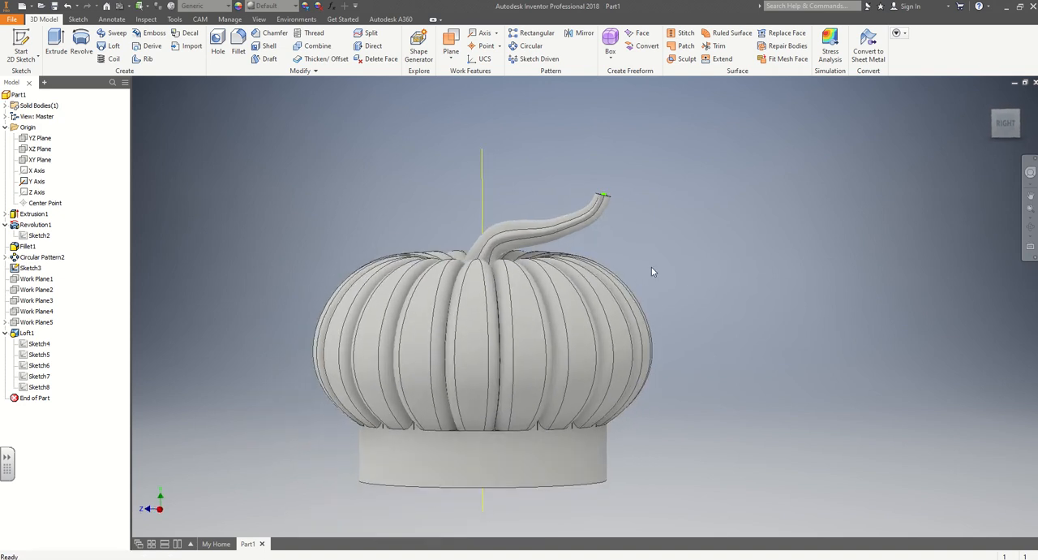
pyautogui.doubleClick(33, 355)
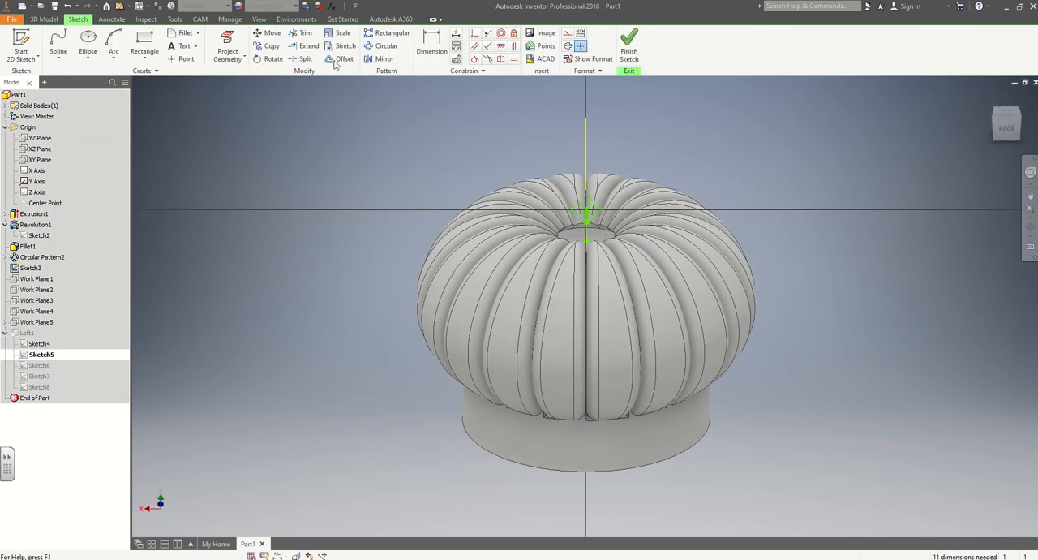
pyautogui.click(341, 34)
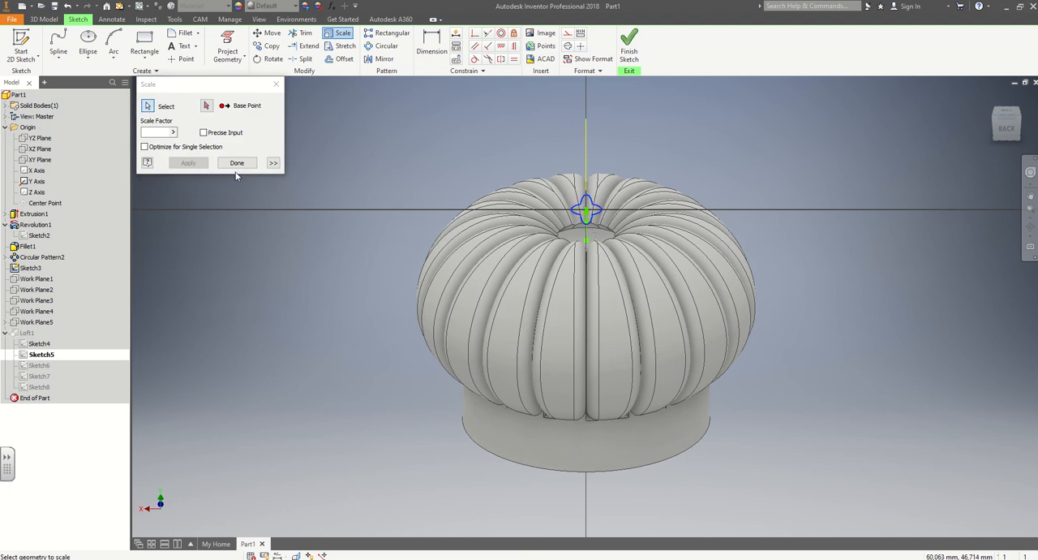
pyautogui.click(207, 107)
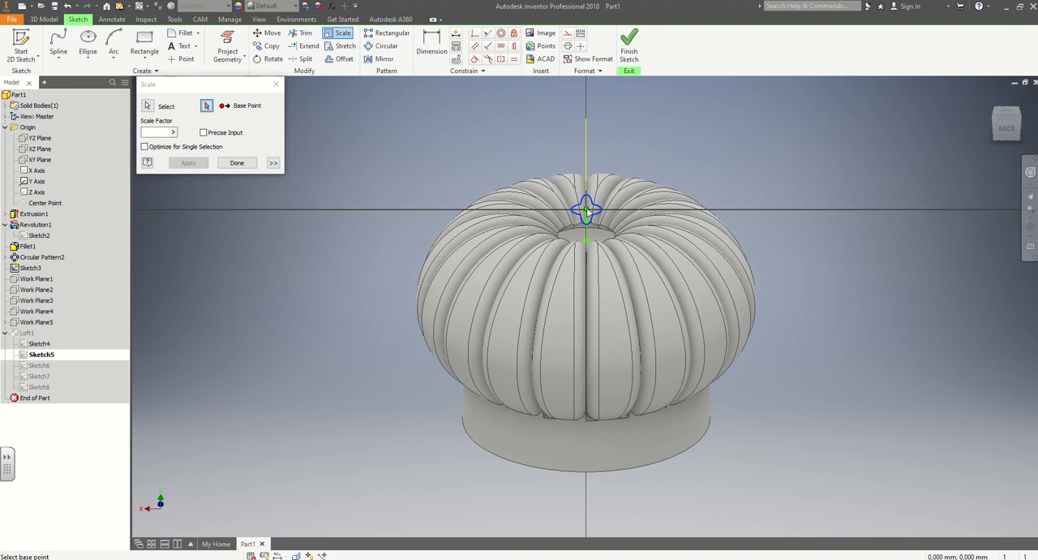
pyautogui.click(586, 210)
pyautogui.click(659, 212)
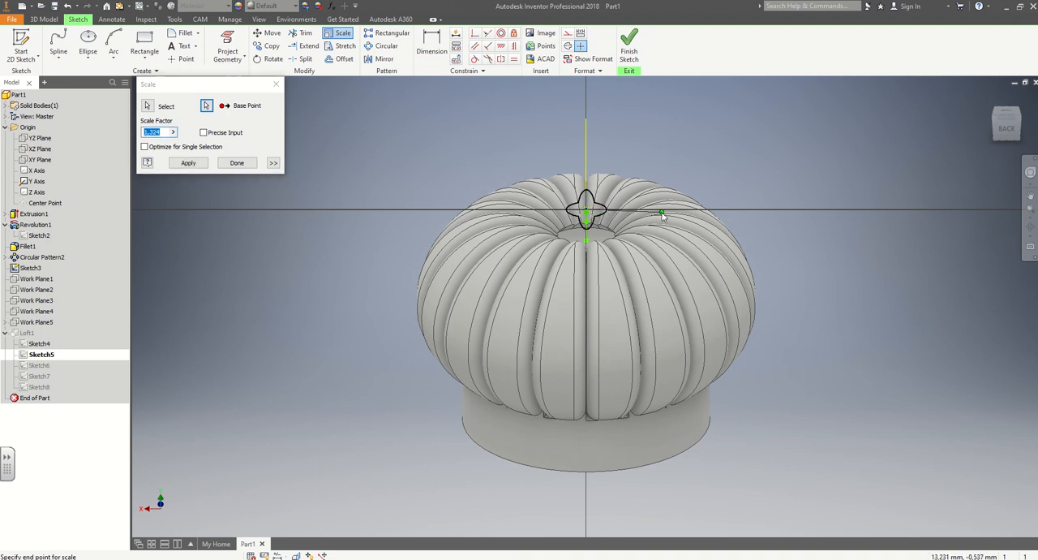
pyautogui.click(236, 162)
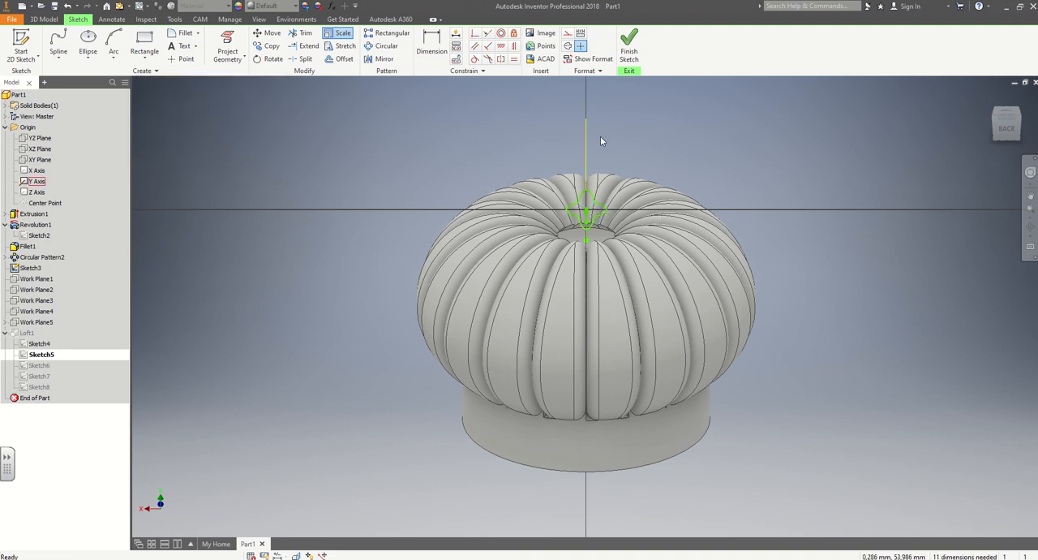
pyautogui.click(629, 45)
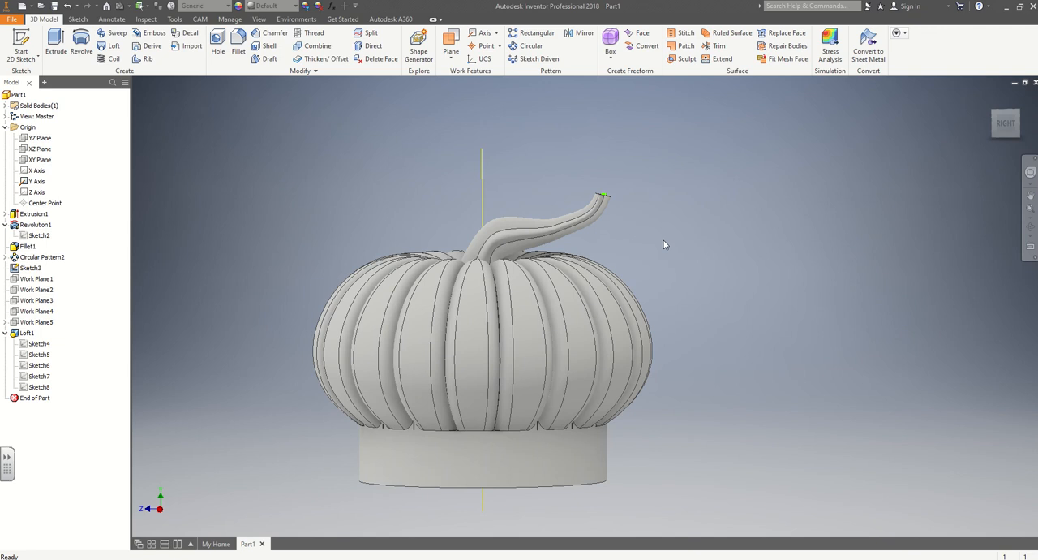
# Reopen Sketch5 of the stem loft, rotate its four-lobed profile by about 94 degrees around its centre point, and finish the sketch.
pyautogui.keyDown('shift'); pyautogui.moveTo(666, 246); pyautogui.dragTo(459, 292, button='middle'); pyautogui.keyUp('shift')
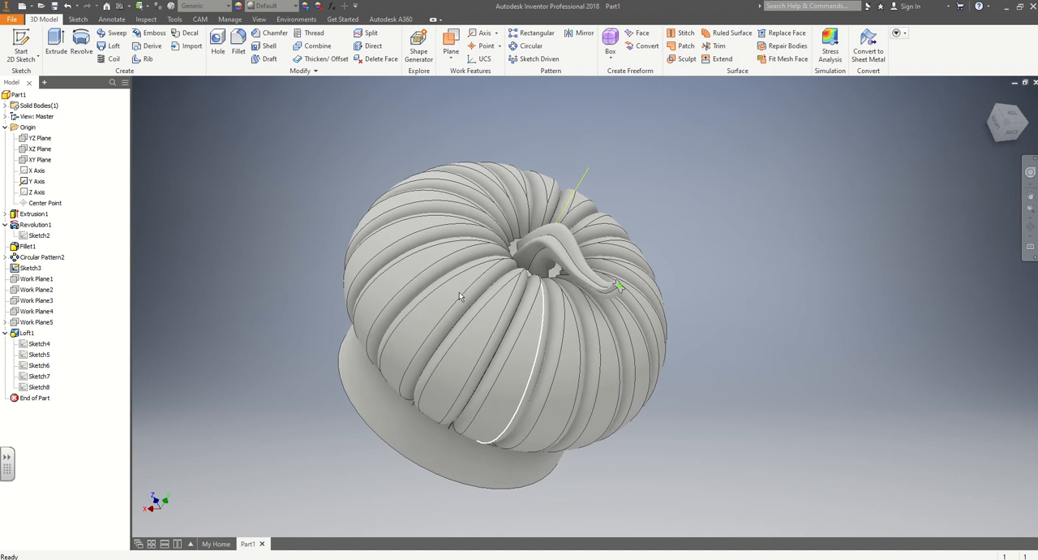
pyautogui.doubleClick(38, 356)
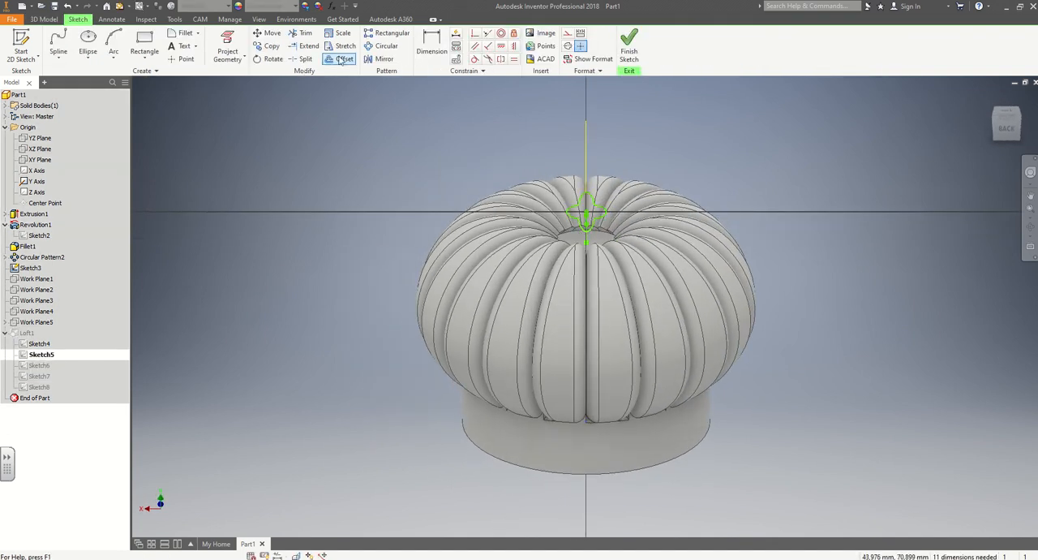
pyautogui.click(273, 59)
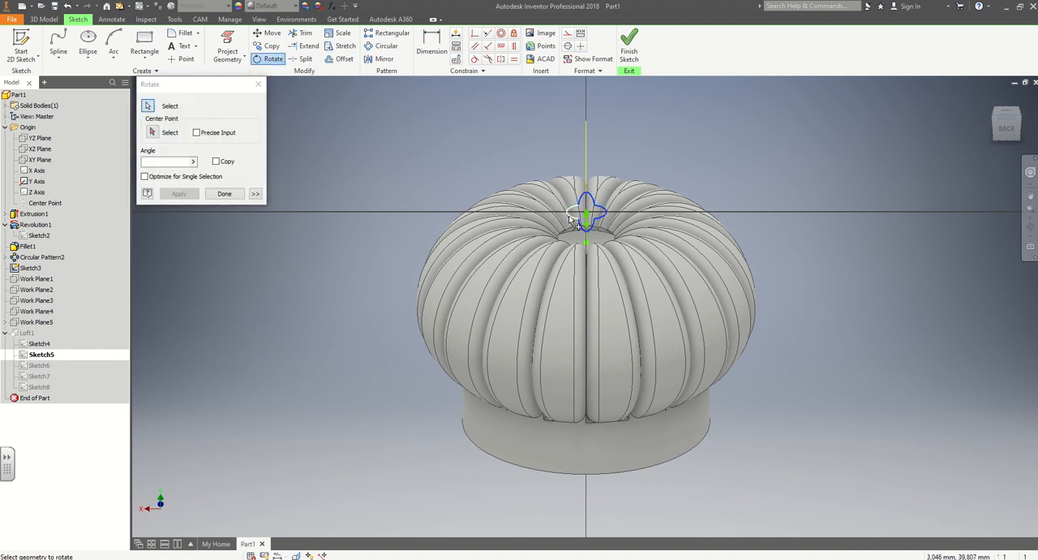
pyautogui.click(569, 217)
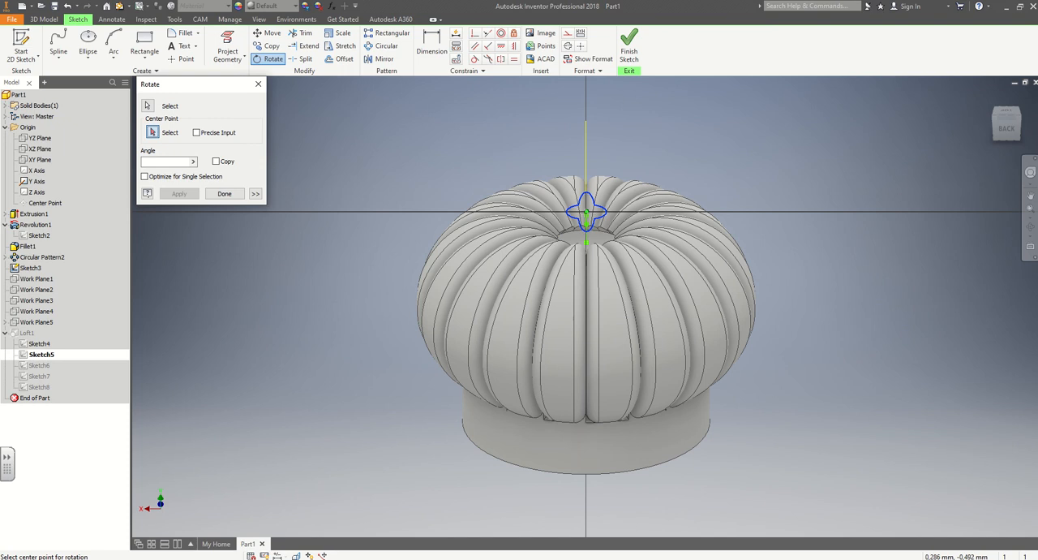
pyautogui.click(586, 213)
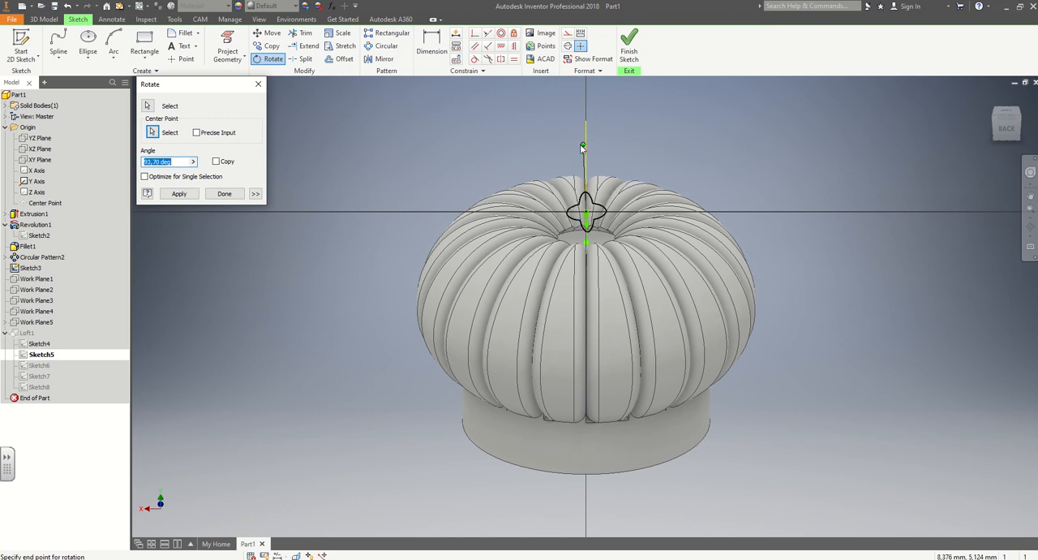
pyautogui.click(587, 145)
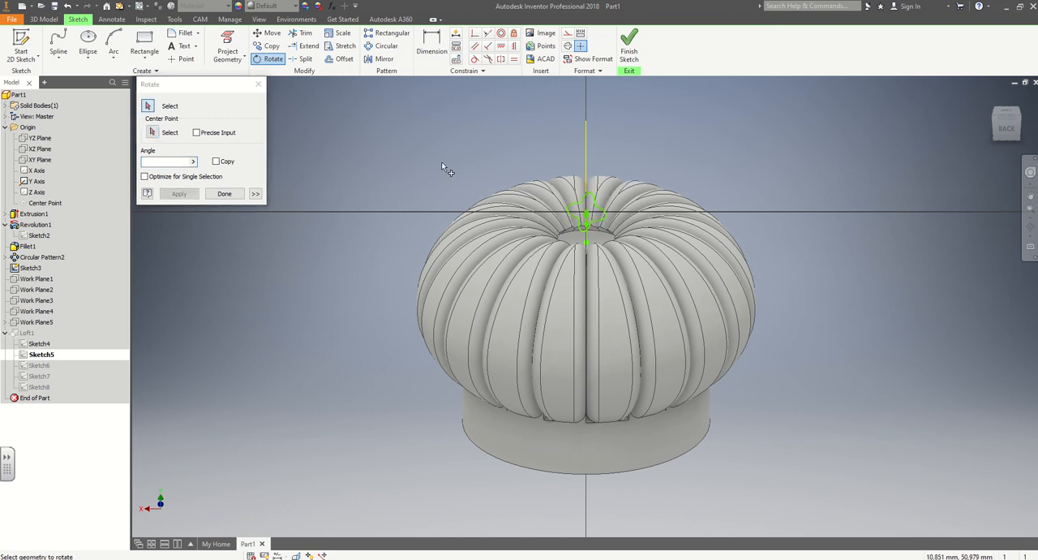
pyautogui.click(223, 193)
pyautogui.click(629, 49)
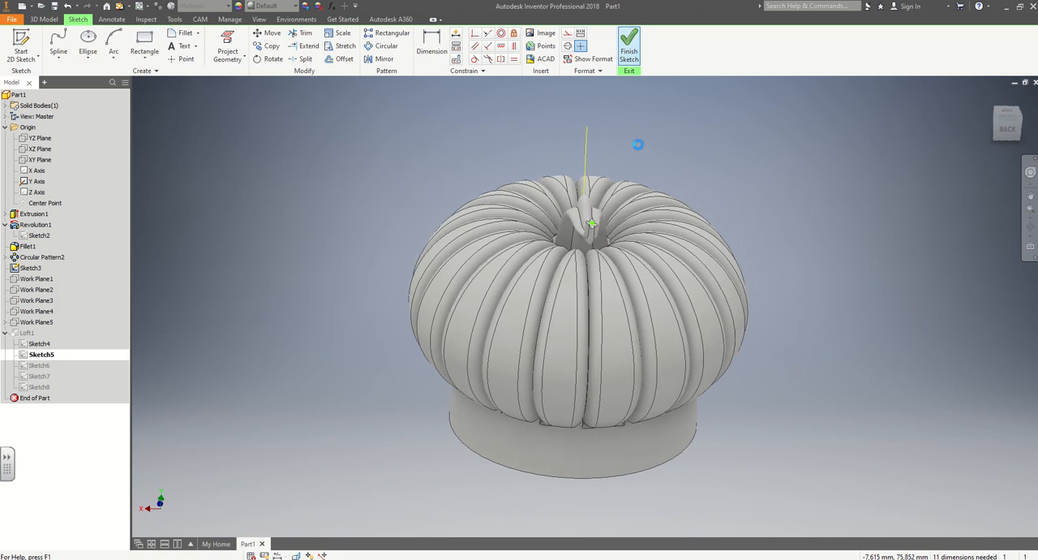
pyautogui.moveTo(748, 311)
pyautogui.keyDown('shift'); pyautogui.mouseDown(button='middle')
pyautogui.moveTo(763, 305)
pyautogui.moveTo(345, 264)
pyautogui.mouseUp(button='middle'); pyautogui.keyUp('shift')
pyautogui.keyDown('shift'); pyautogui.moveTo(701, 279); pyautogui.dragTo(803, 296, button='middle'); pyautogui.keyUp('shift')
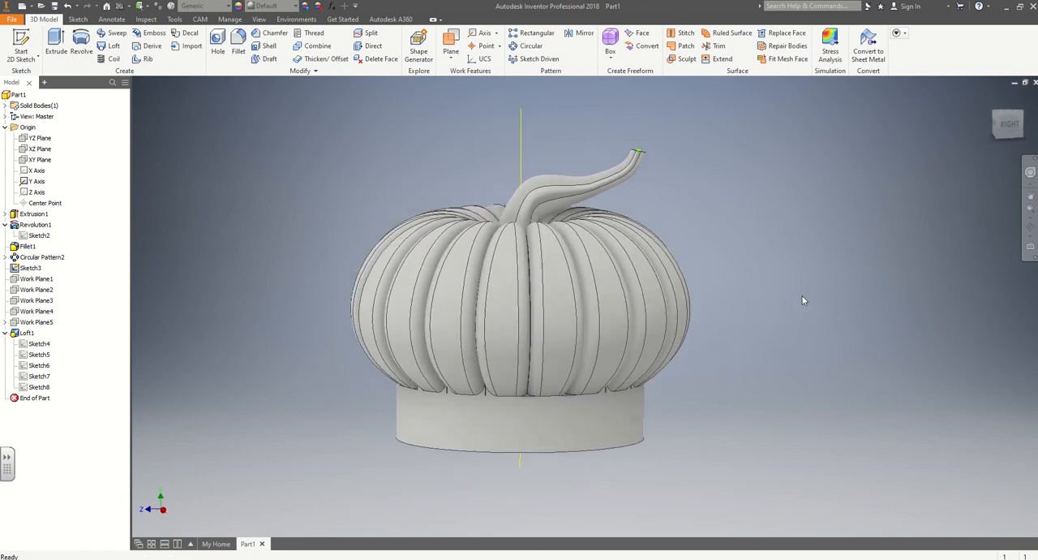
pyautogui.click(5, 334)
pyautogui.click(6, 257)
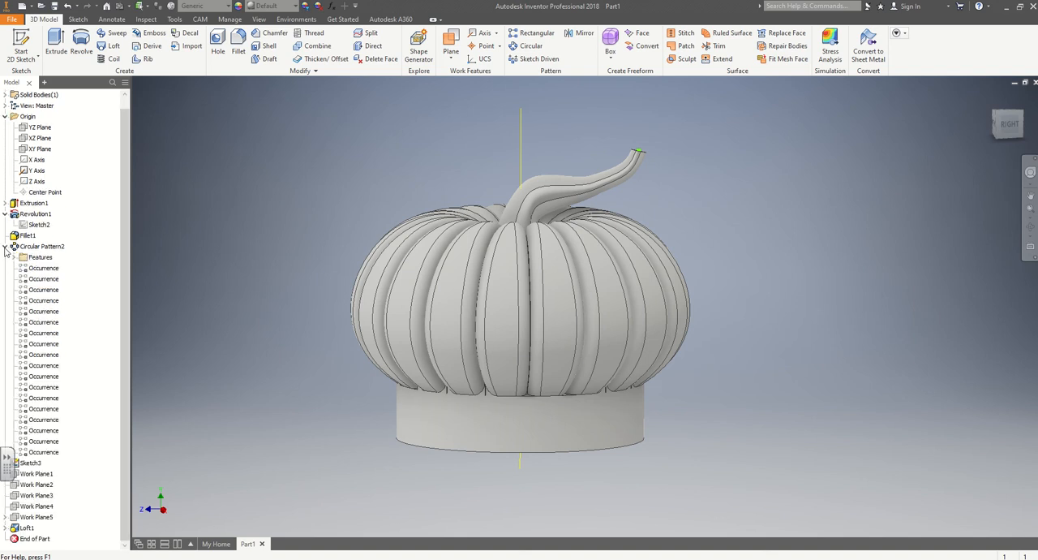
pyautogui.click(6, 247)
pyautogui.keyDown('shift'); pyautogui.moveTo(749, 317); pyautogui.dragTo(760, 364, button='middle'); pyautogui.keyUp('shift')
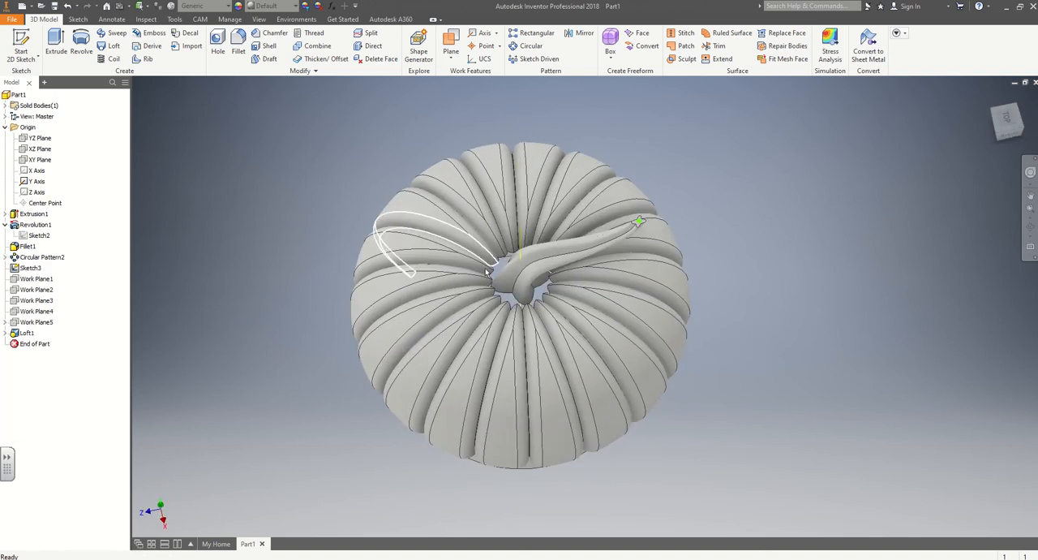
# Start a new sketch on Work Plane5 and slice the model at the sketch plane.
pyautogui.click(58, 45)
pyautogui.click(29, 40)
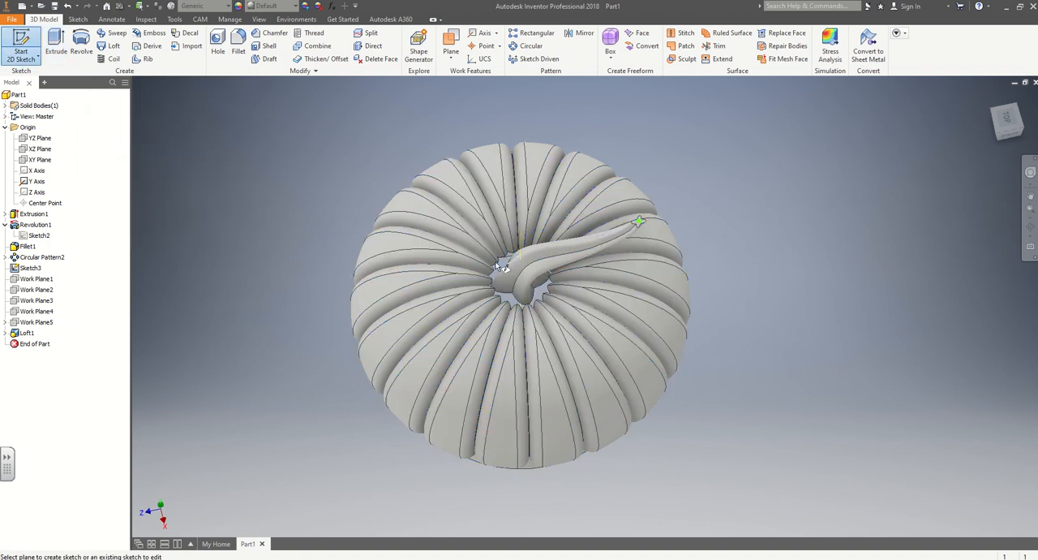
pyautogui.rightClick(30, 325)
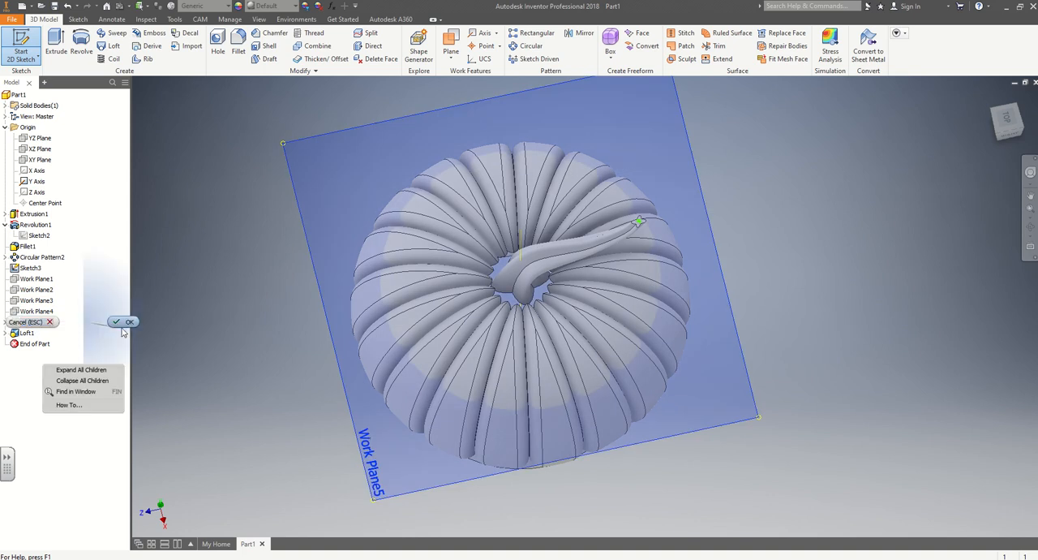
pyautogui.click(123, 323)
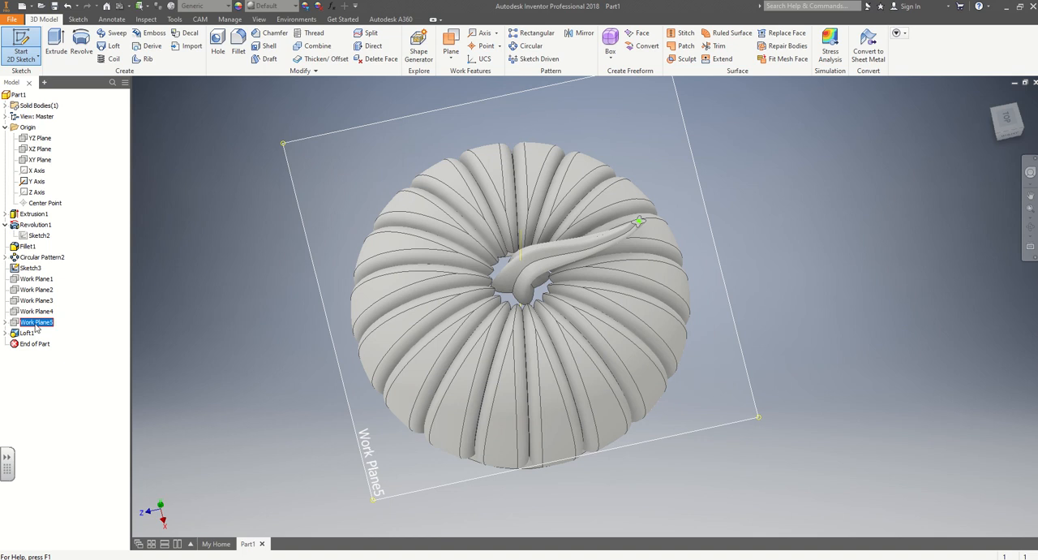
pyautogui.press('s')
pyautogui.press('F7')
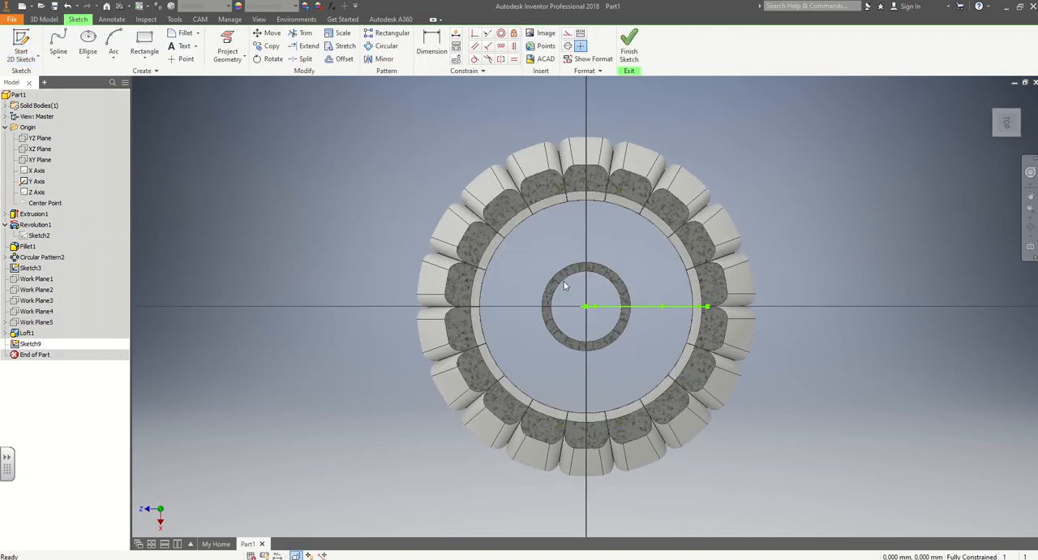
pyautogui.press('F7')
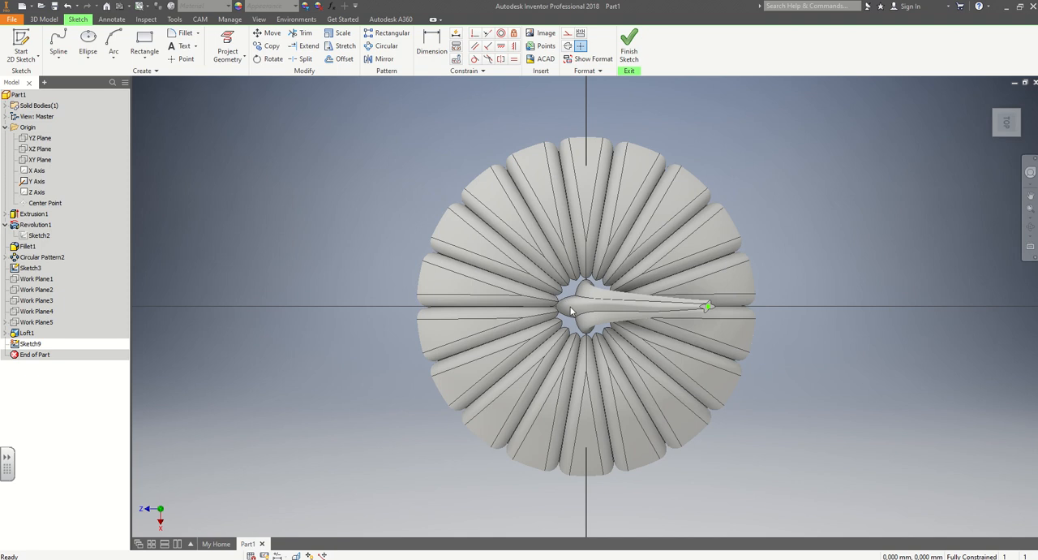
pyautogui.press('F7')
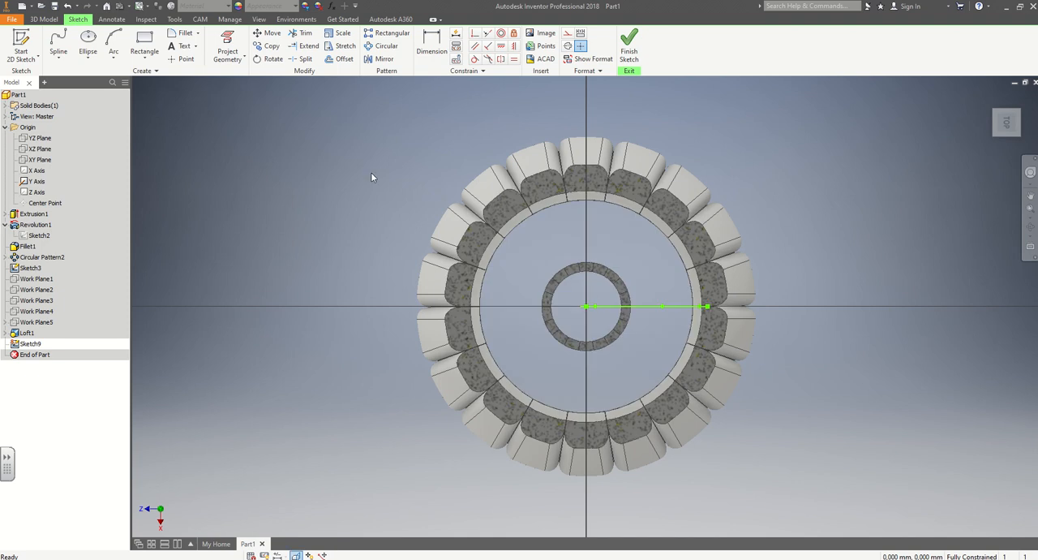
# Draw a circle 12 mm in diameter centred on the sketch origin, and finish the sketch.
pyautogui.click(88, 39)
pyautogui.click(88, 58)
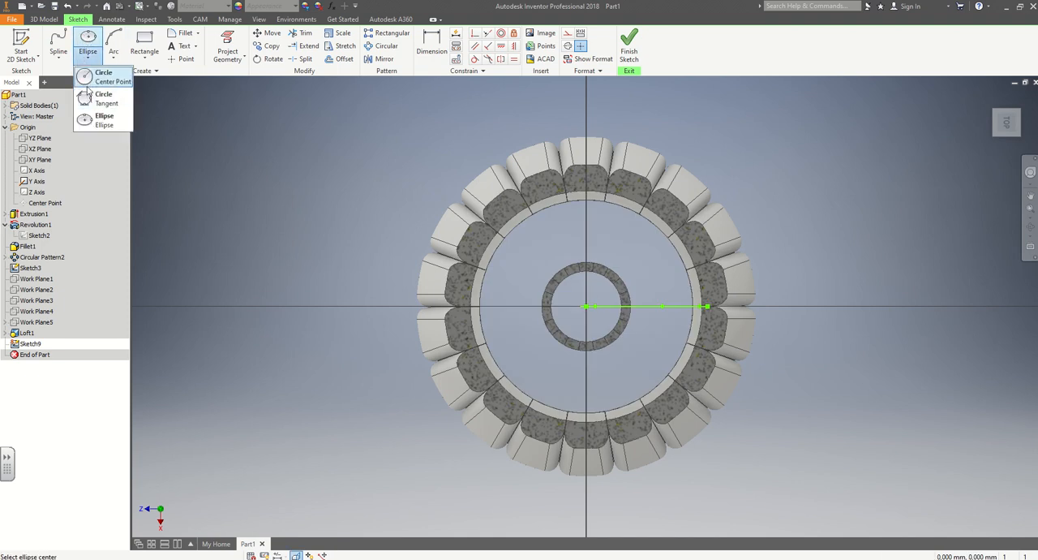
pyautogui.click(96, 77)
pyautogui.click(586, 307)
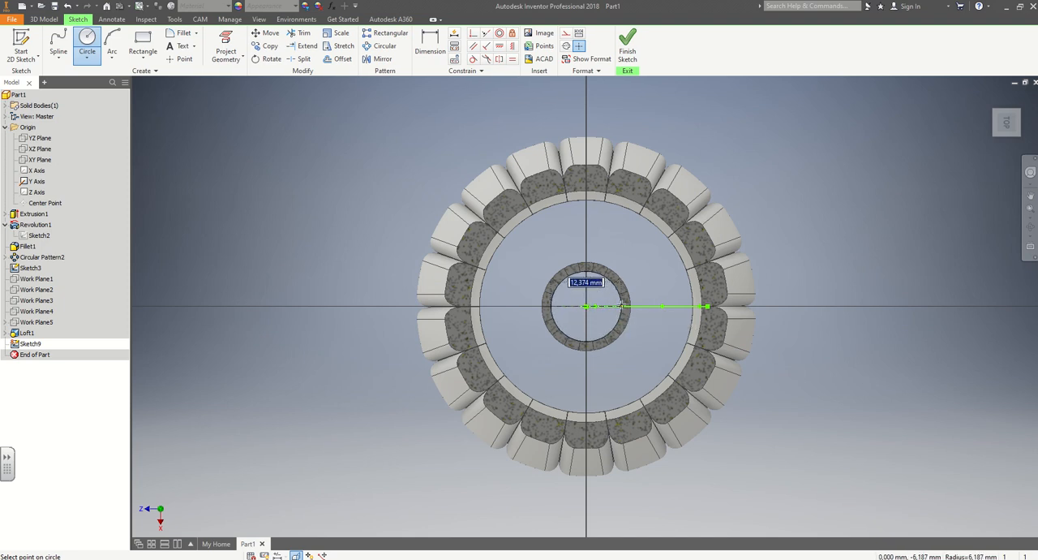
pyautogui.write('12')
pyautogui.press('Return')
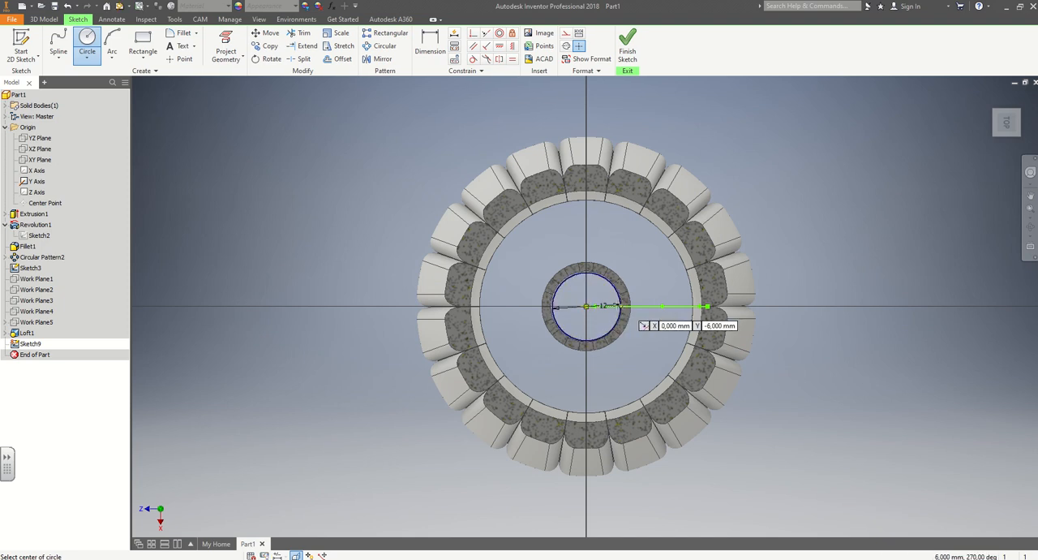
pyautogui.scroll(3, 617, 305)
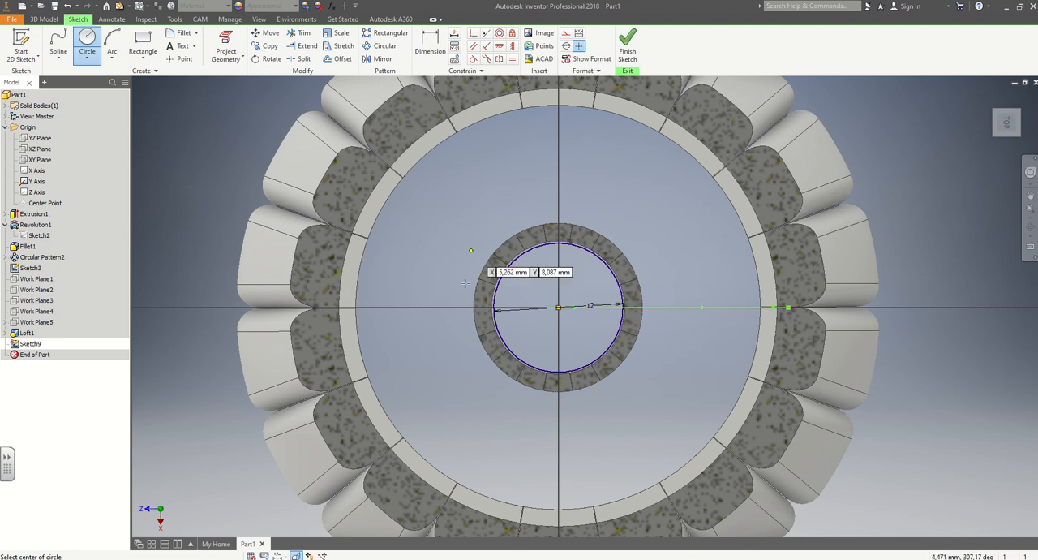
pyautogui.click(629, 51)
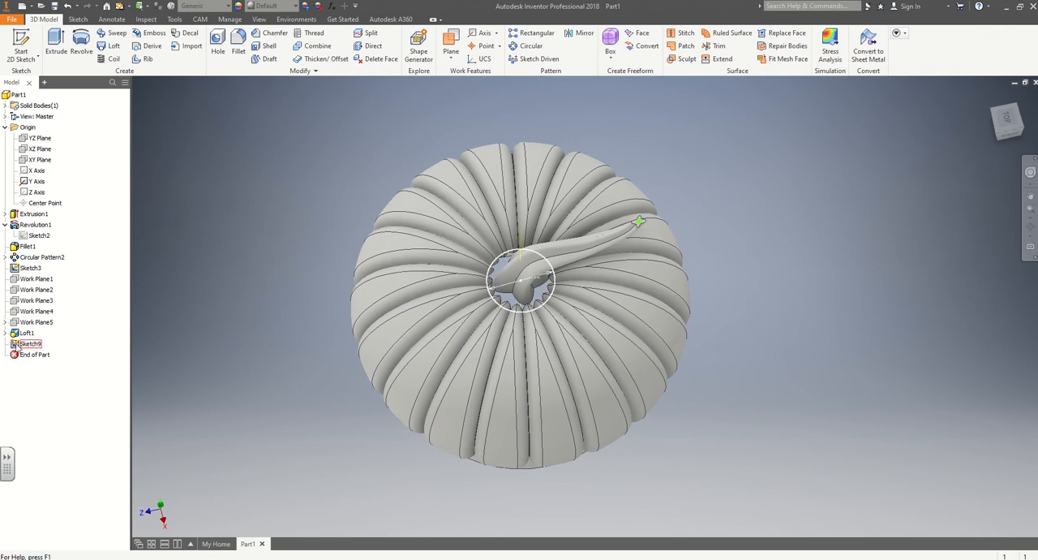
# Begin extruding the 12 mm circle at the stem base symmetrically about its sketch plane, with a distance of 4 mm.
pyautogui.click(22, 345)
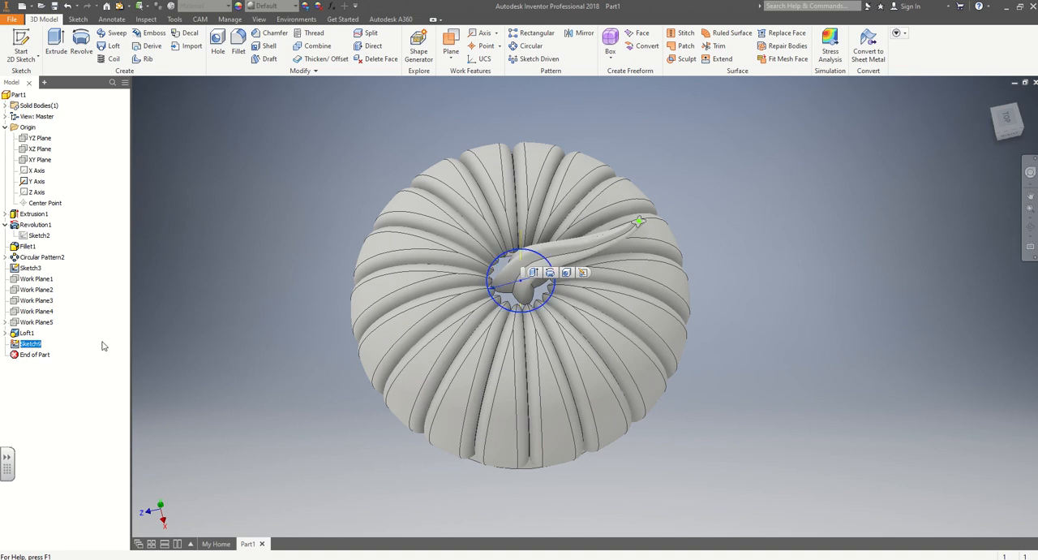
pyautogui.click(534, 274)
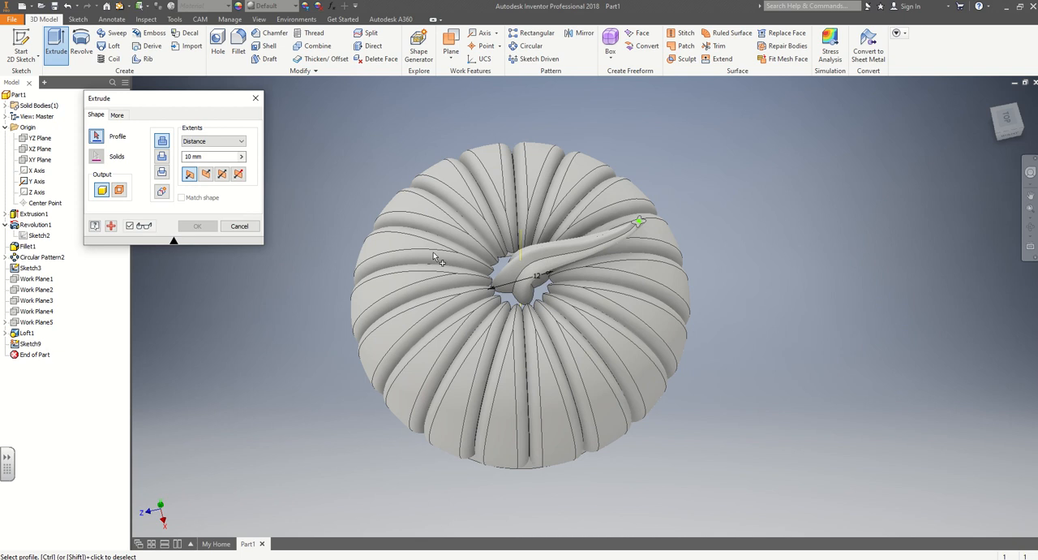
pyautogui.click(238, 174)
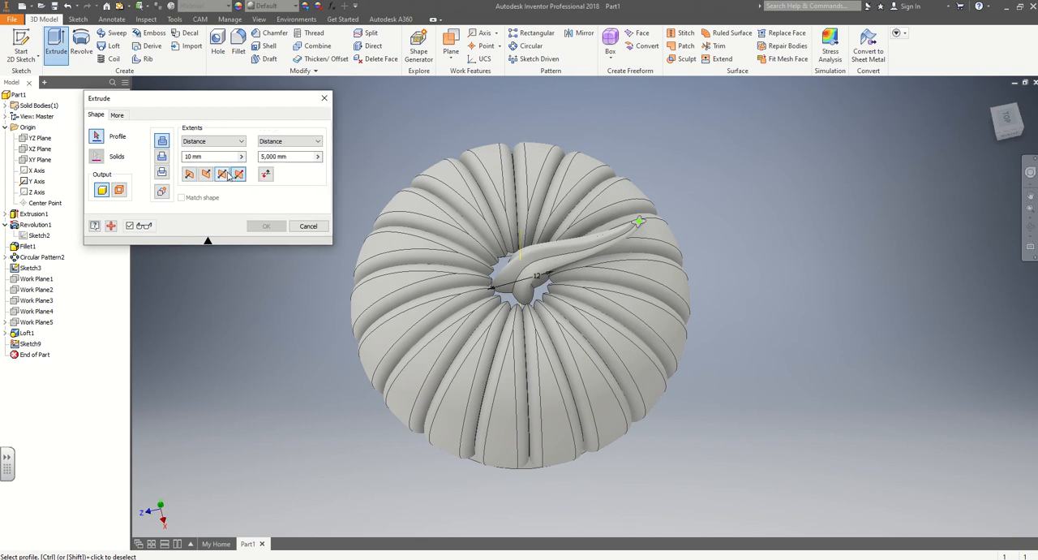
pyautogui.click(226, 176)
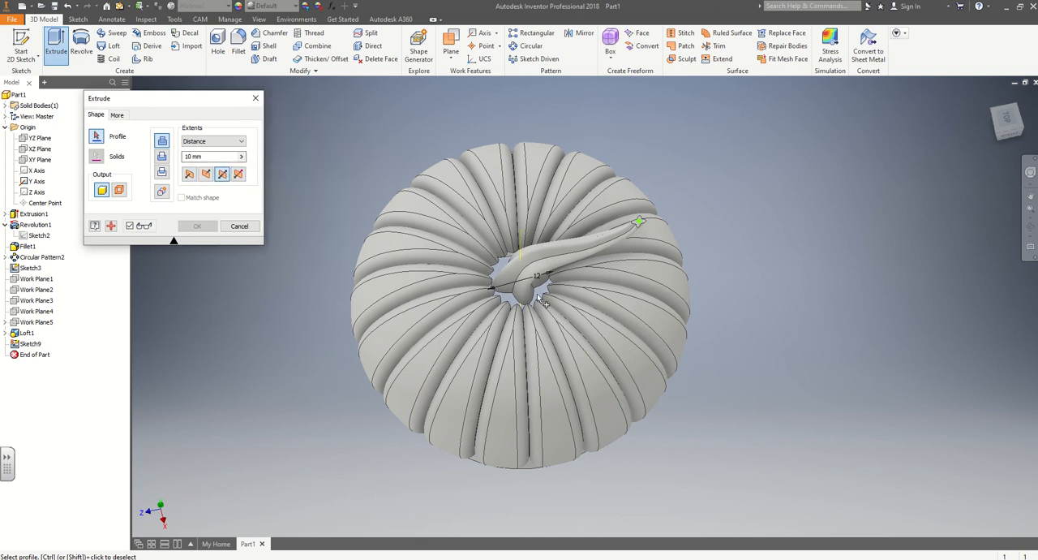
pyautogui.keyDown('shift'); pyautogui.moveTo(541, 309); pyautogui.dragTo(543, 269, button='middle'); pyautogui.keyUp('shift')
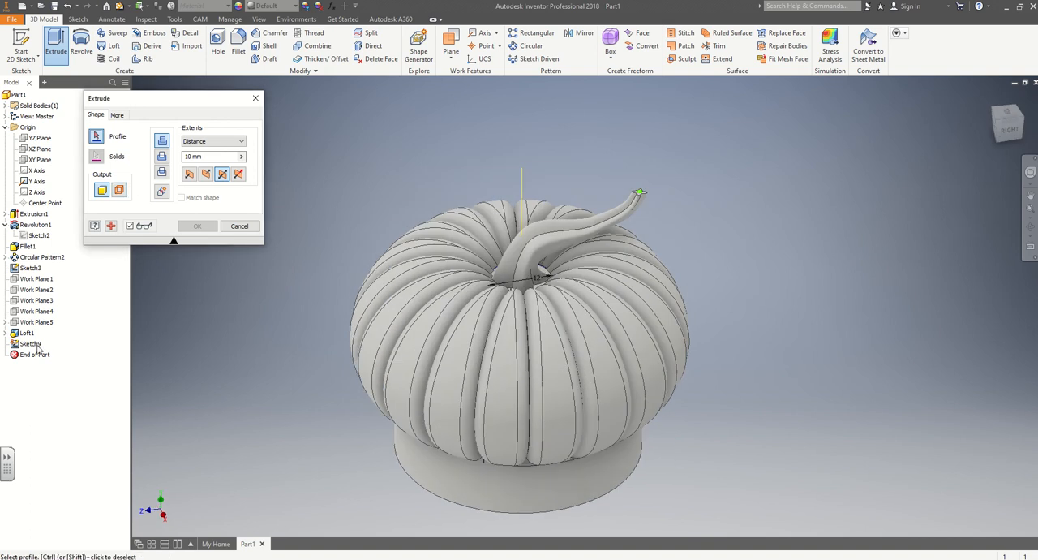
pyautogui.click(498, 284)
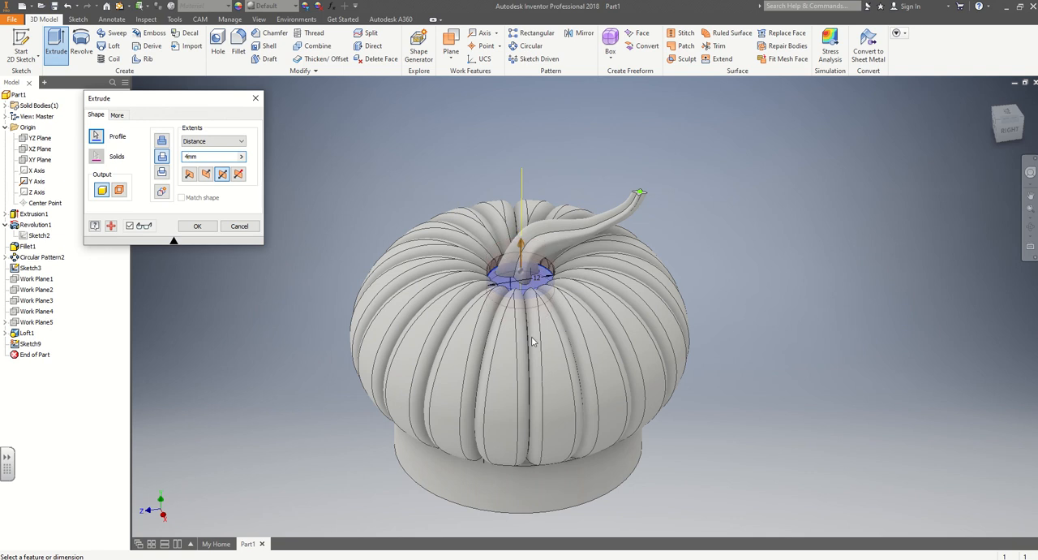
# Reduce the symmetric extrusion distance to 2 mm, set the operation to Join, and create the disc at the stem base.
pyautogui.keyDown('shift'); pyautogui.moveTo(527, 327); pyautogui.dragTo(683, 392, button='middle'); pyautogui.keyUp('shift')
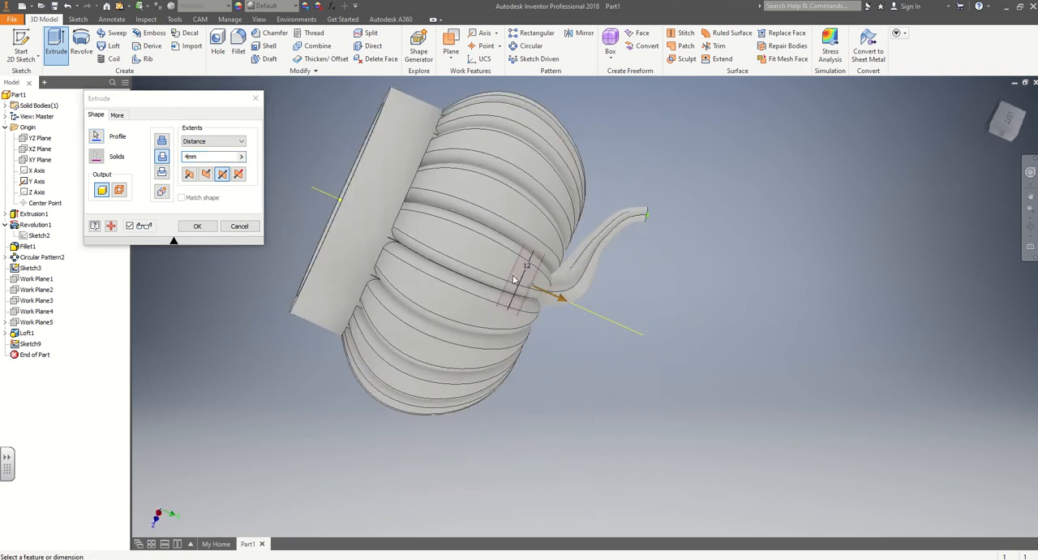
pyautogui.click(188, 156)
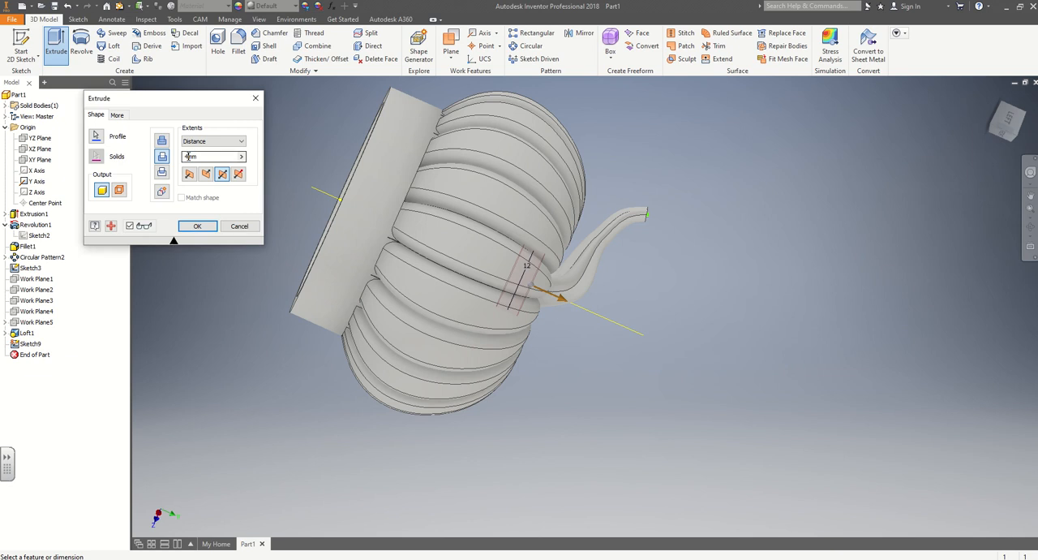
pyautogui.press('BackSpace')
pyautogui.write('2')
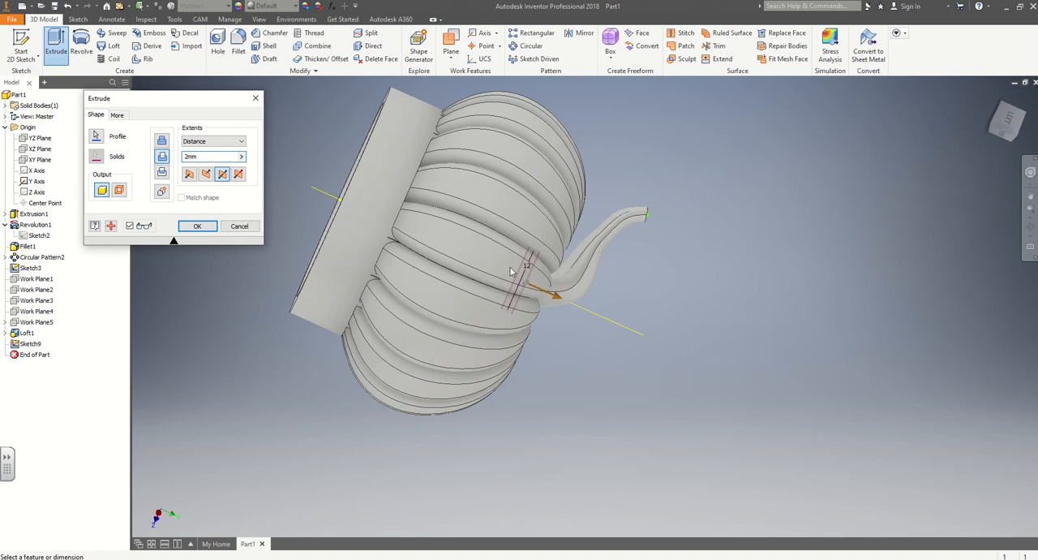
pyautogui.click(190, 178)
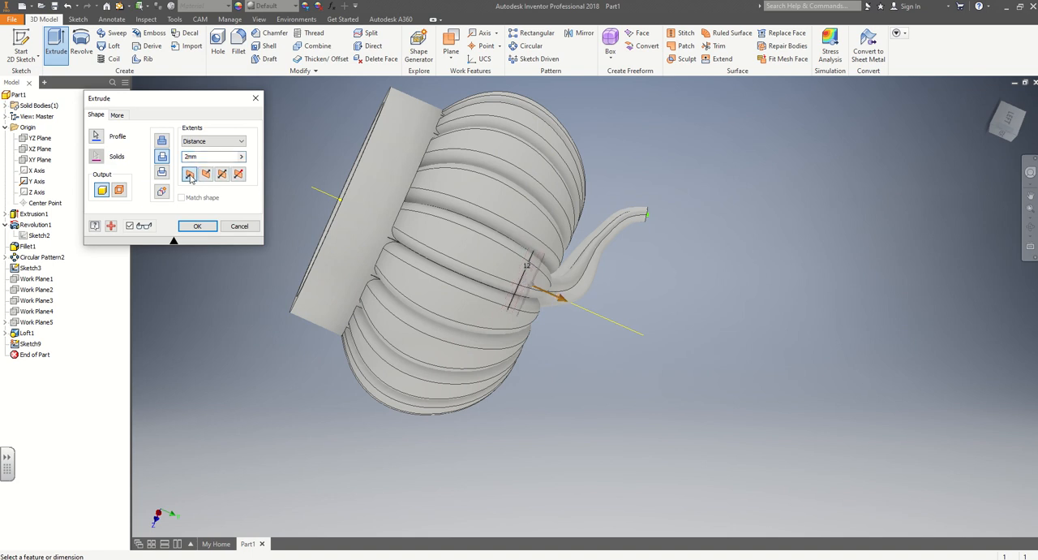
pyautogui.click(201, 178)
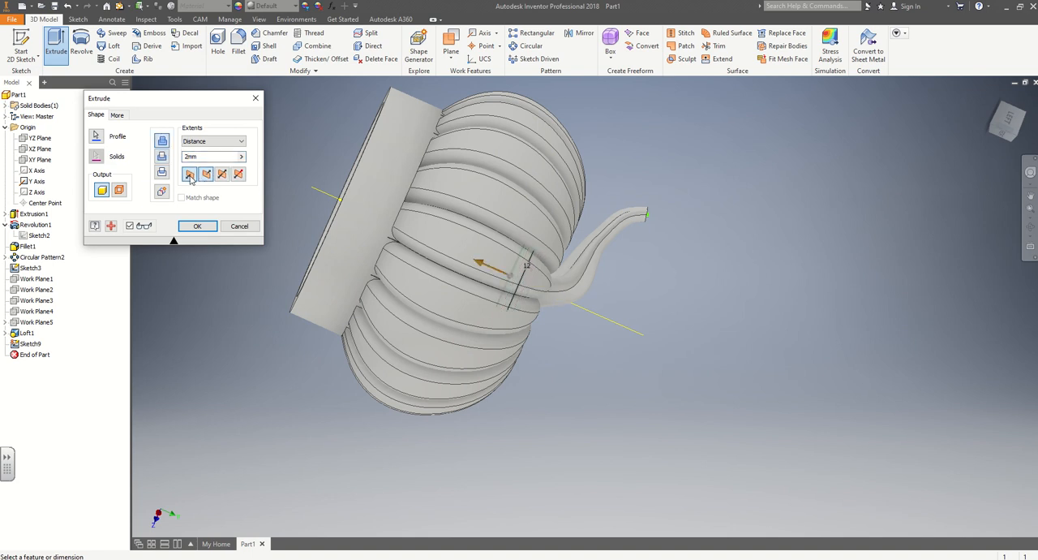
pyautogui.click(206, 176)
pyautogui.click(221, 179)
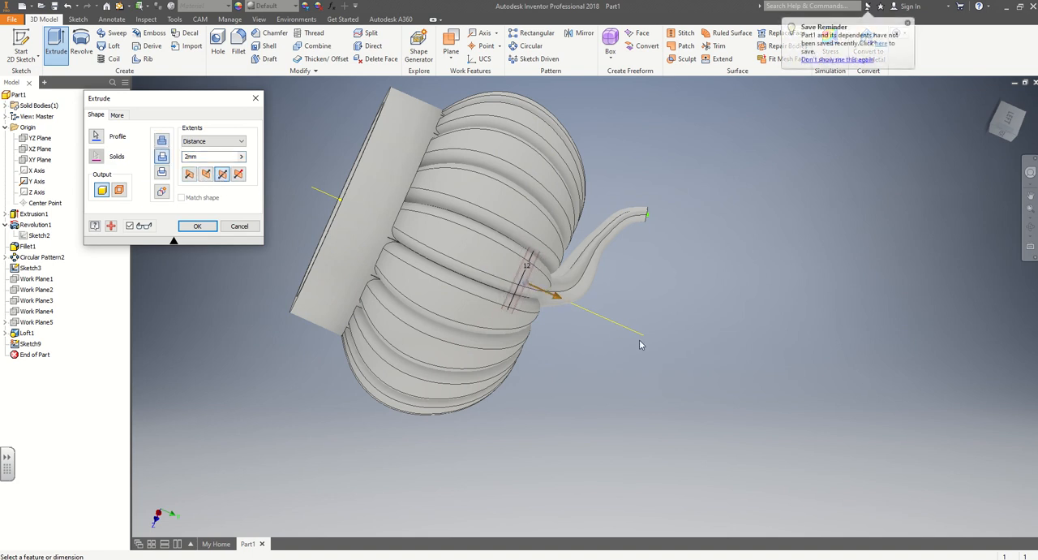
pyautogui.keyDown('shift'); pyautogui.moveTo(677, 374); pyautogui.dragTo(526, 327, button='middle'); pyautogui.keyUp('shift')
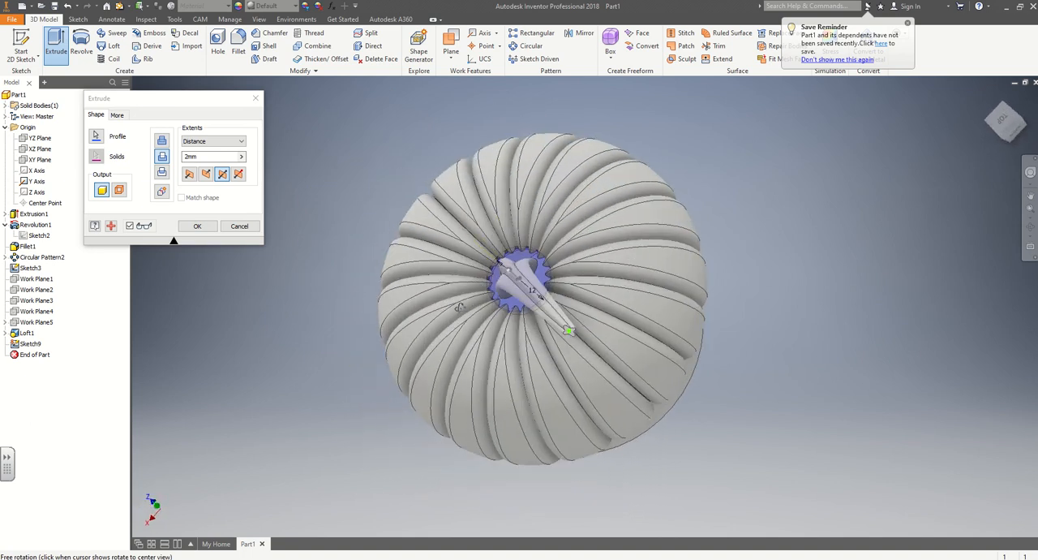
pyautogui.click(196, 227)
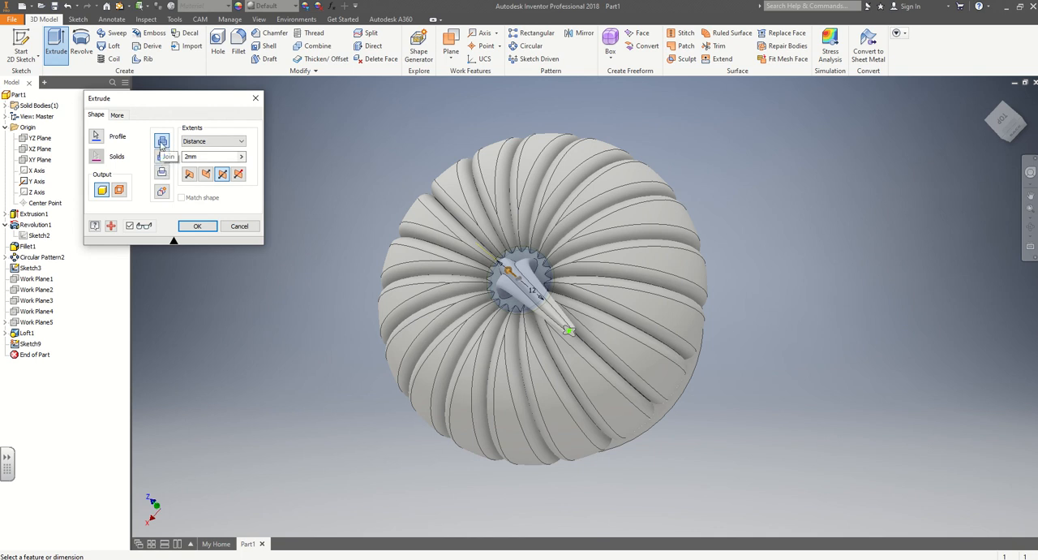
pyautogui.click(196, 227)
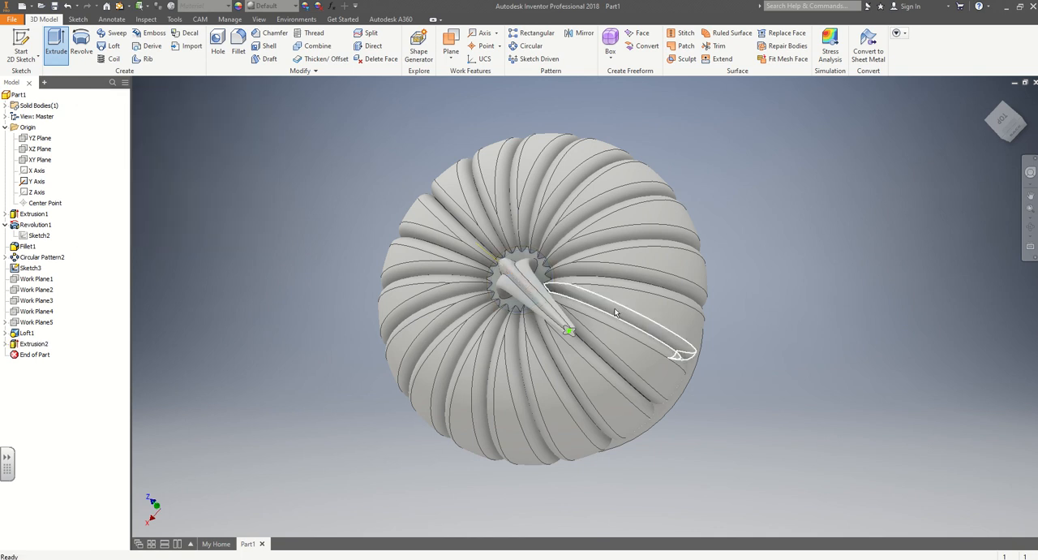
pyautogui.keyDown('shift'); pyautogui.moveTo(833, 380); pyautogui.dragTo(610, 334, button='middle'); pyautogui.keyUp('shift')
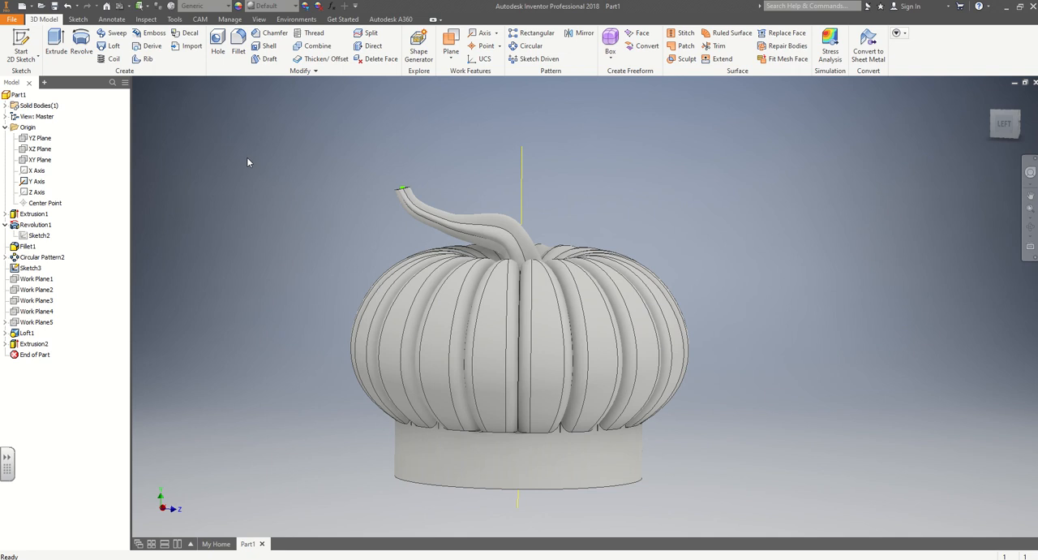
pyautogui.click(38, 139)
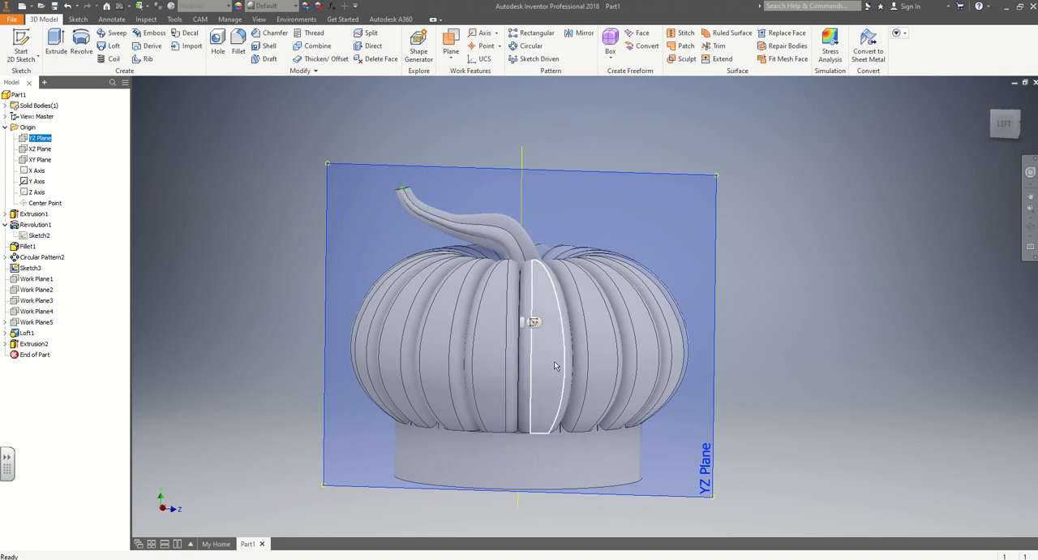
pyautogui.keyDown('shift'); pyautogui.moveTo(208, 293); pyautogui.dragTo(258, 301, button='middle'); pyautogui.keyUp('shift')
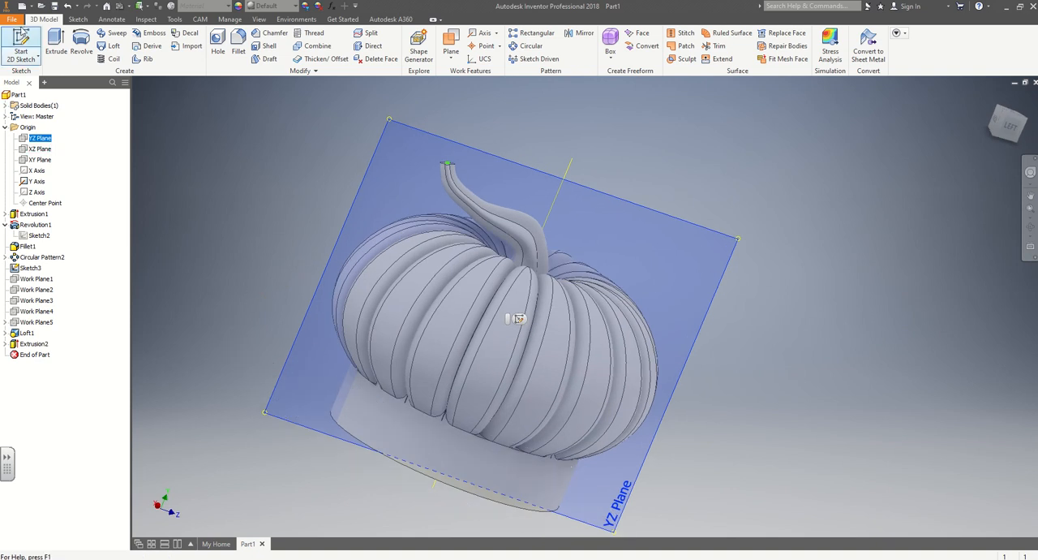
pyautogui.click(516, 318)
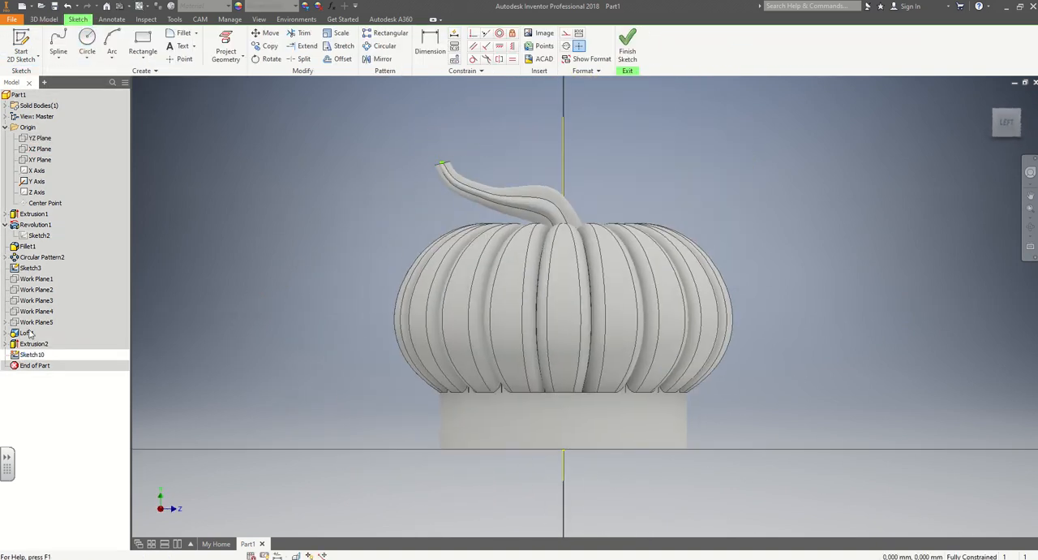
pyautogui.click(627, 44)
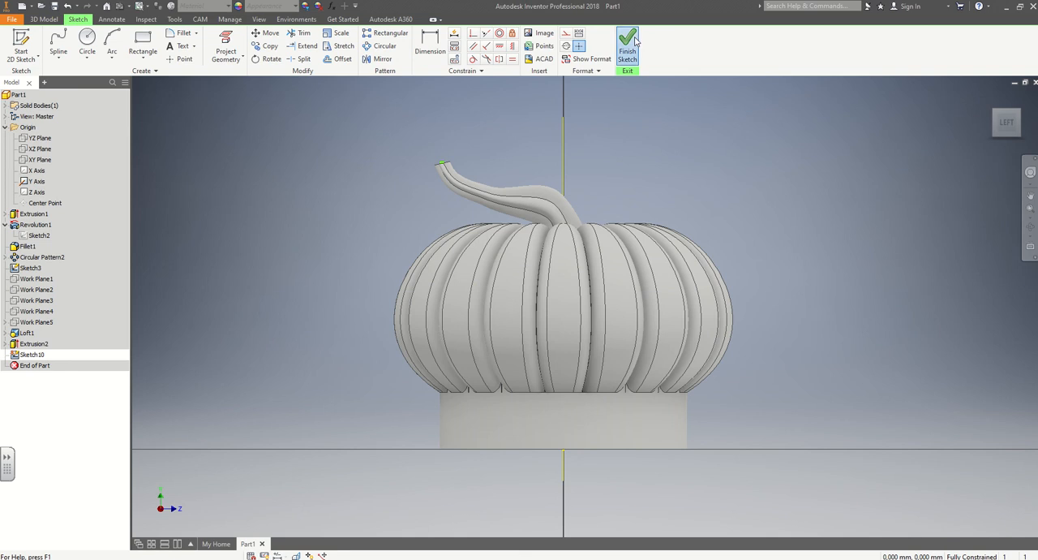
pyautogui.rightClick(30, 354)
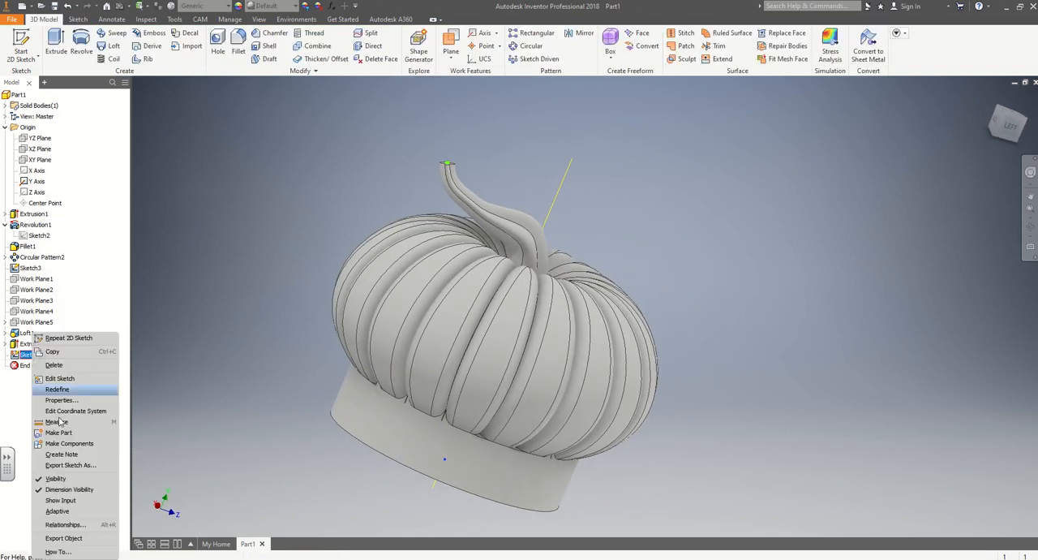
pyautogui.click(53, 365)
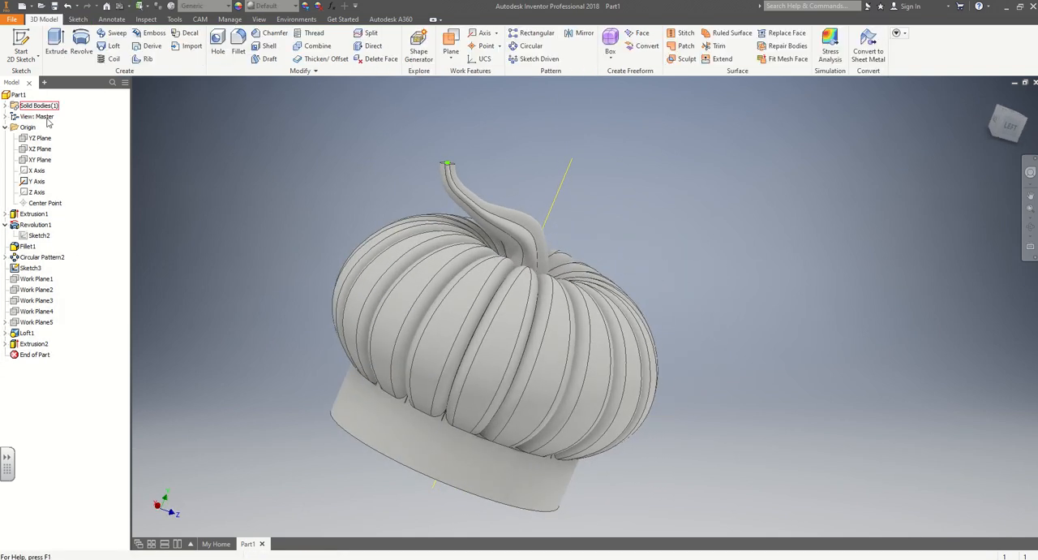
pyautogui.hotkey('ctrl', 'z')
pyautogui.hotkey('ctrl', 'z')
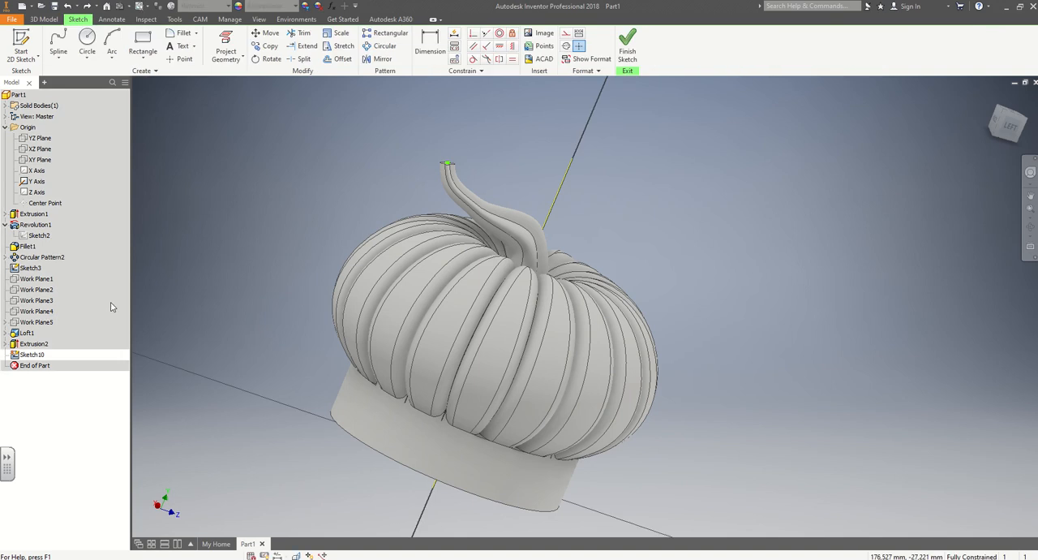
pyautogui.hotkey('ctrl', 'z')
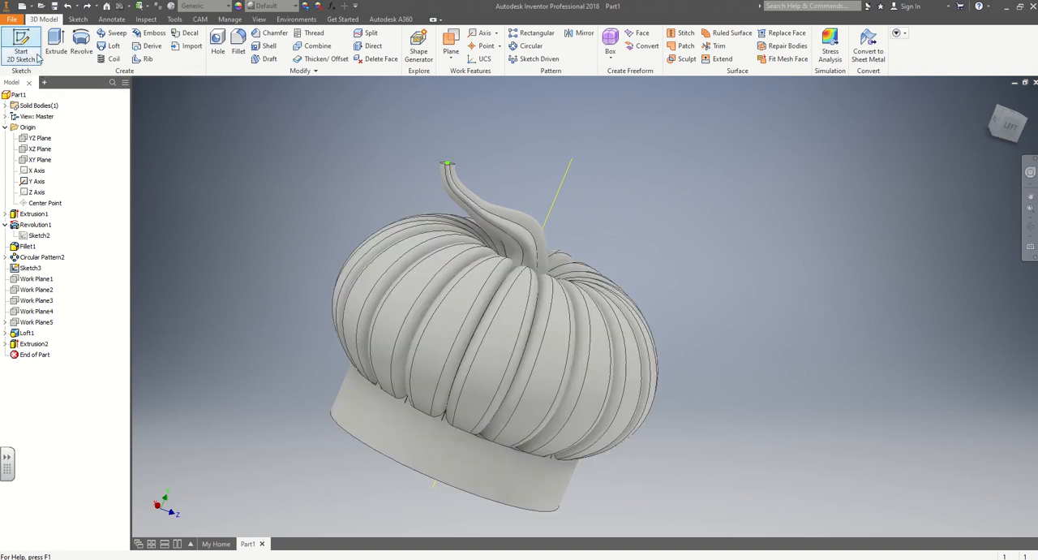
pyautogui.click(21, 45)
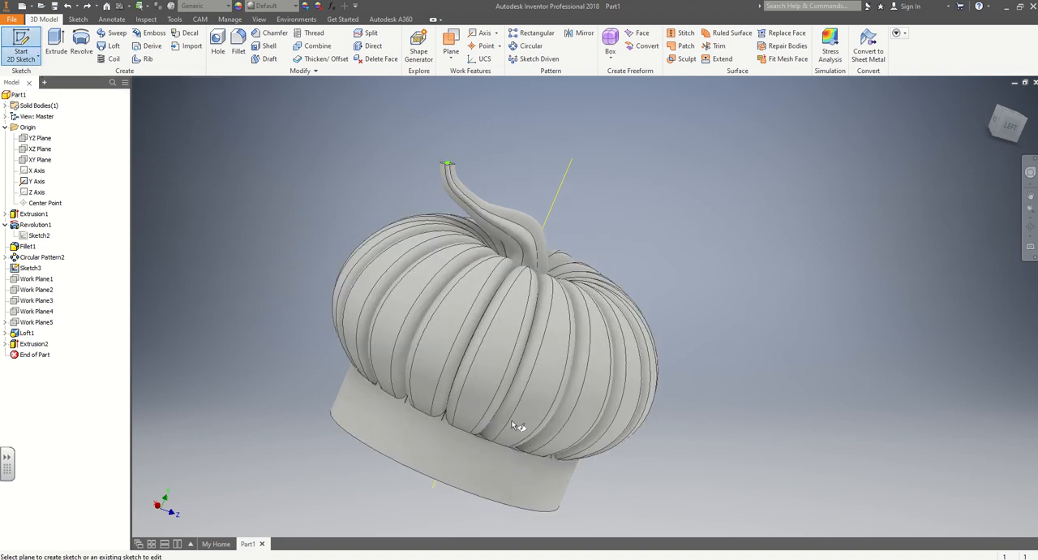
pyautogui.rightClick(39, 140)
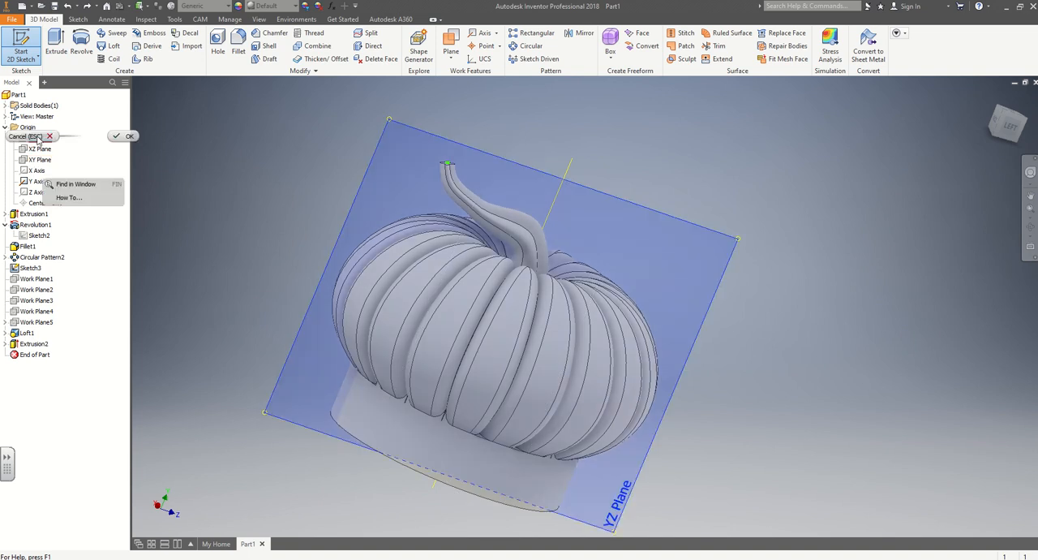
pyautogui.click(81, 151)
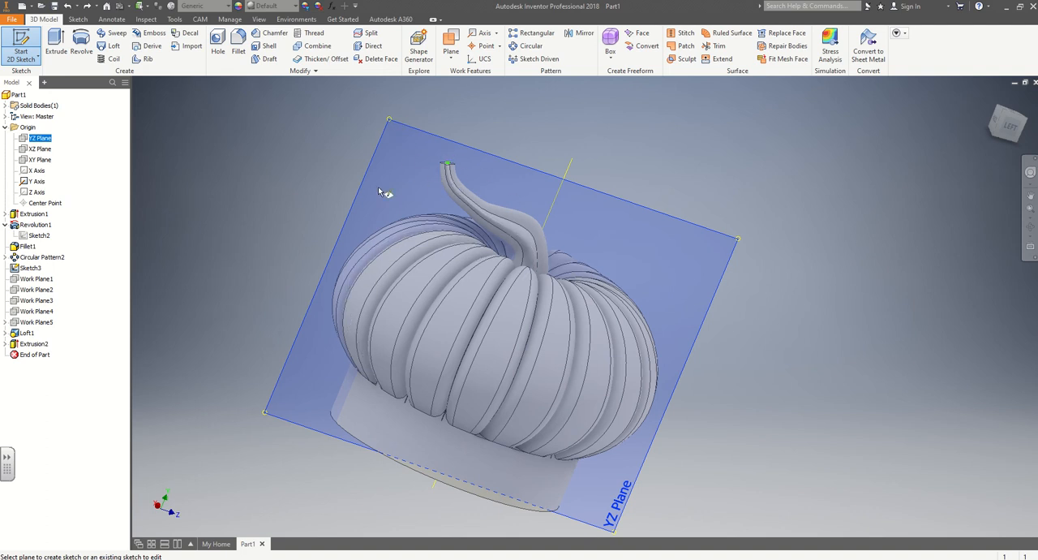
pyautogui.press('Escape')
pyautogui.moveTo(382, 170)
pyautogui.keyDown('shift'); pyautogui.mouseDown(button='middle')
pyautogui.moveTo(241, 153)
pyautogui.moveTo(386, 167)
pyautogui.mouseUp(button='middle'); pyautogui.keyUp('shift')
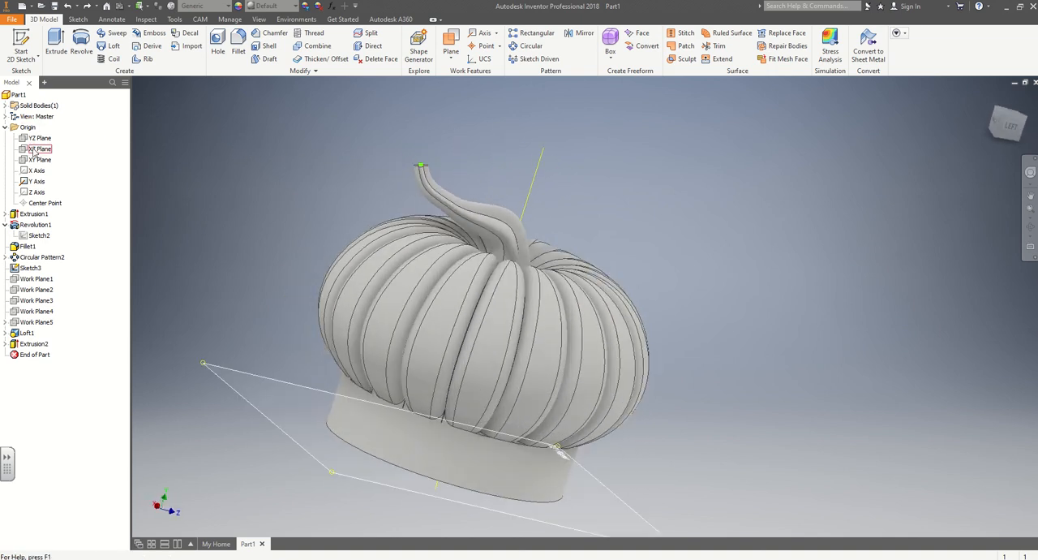
# Make the origin's YZ Plane visible in the model.
pyautogui.rightClick(37, 139)
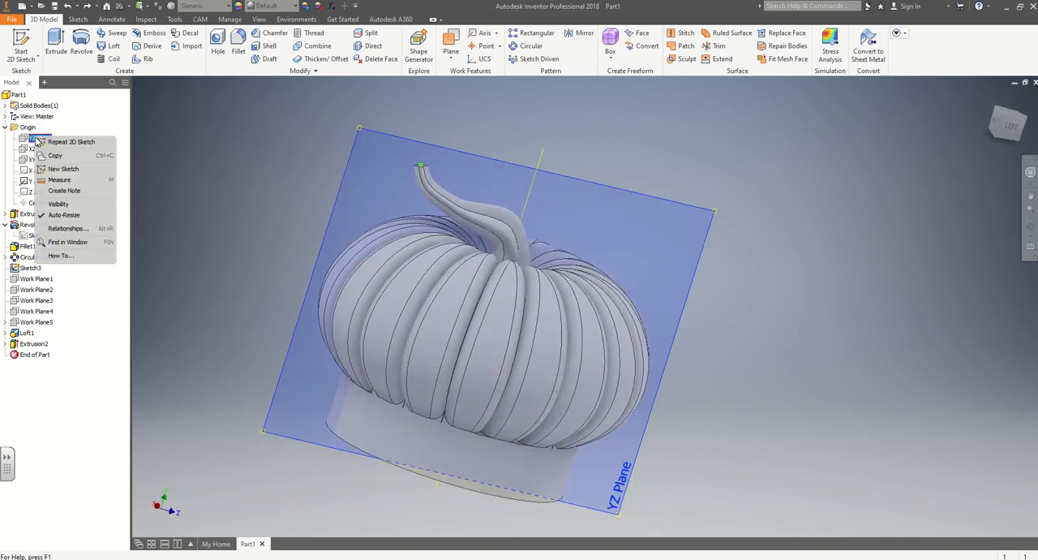
pyautogui.click(59, 203)
pyautogui.moveTo(275, 191)
pyautogui.keyDown('shift'); pyautogui.mouseDown(button='middle')
pyautogui.moveTo(243, 163)
pyautogui.moveTo(232, 170)
pyautogui.mouseUp(button='middle'); pyautogui.keyUp('shift')
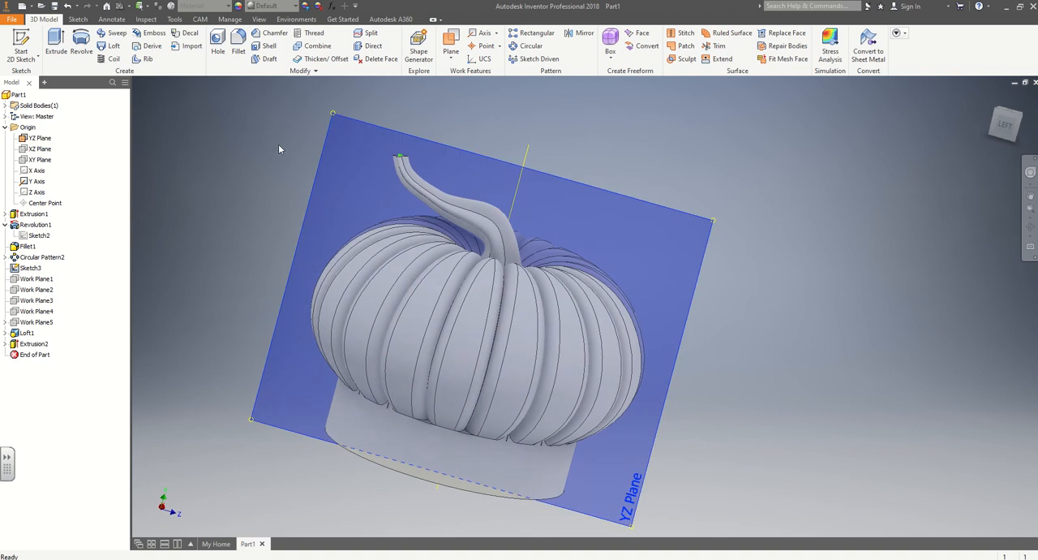
pyautogui.click(22, 48)
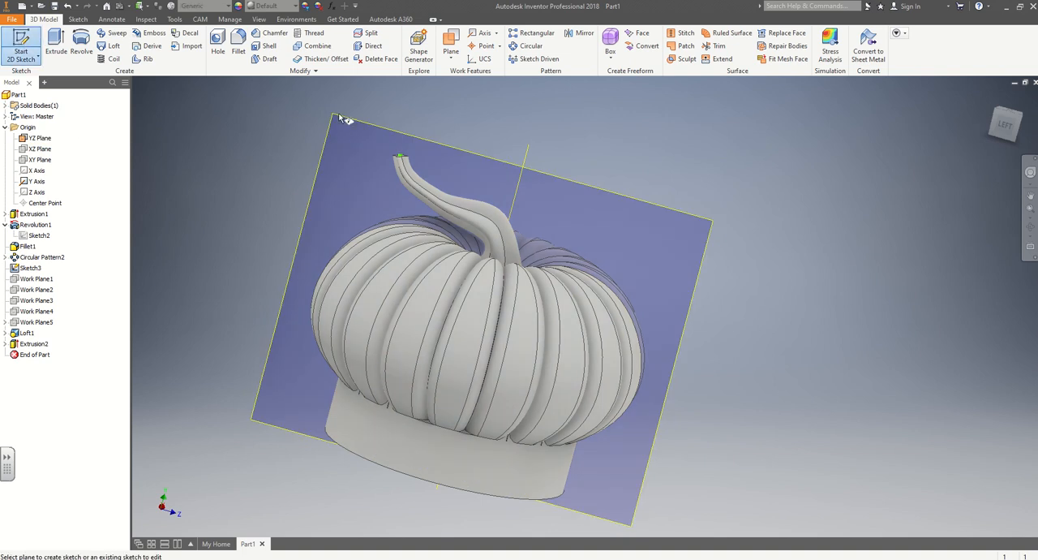
pyautogui.moveTo(337, 116); pyautogui.dragTo(383, 217)
pyautogui.press('Escape')
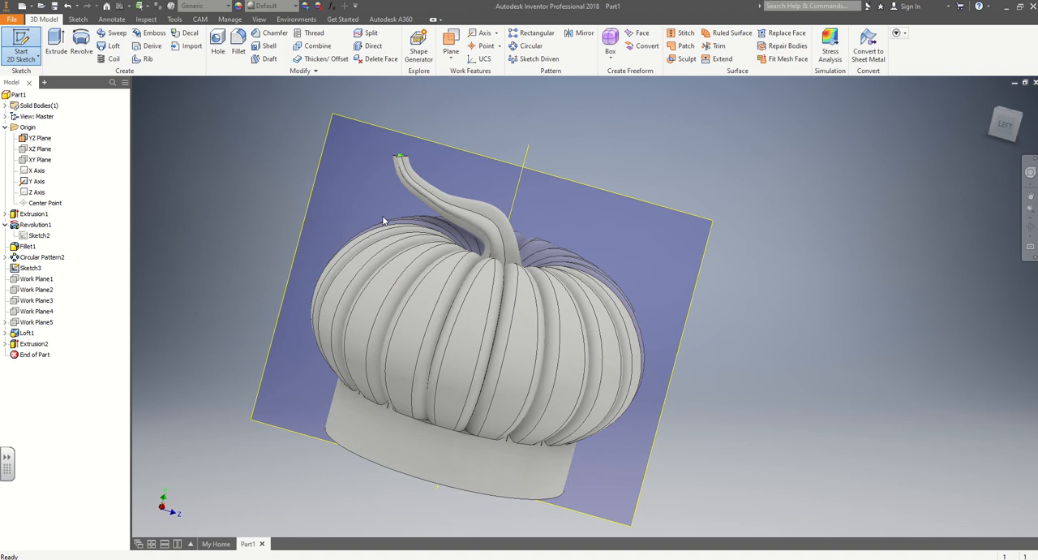
# Start a new sketch on a plane offset from the YZ Plane, pulling the offset to -27 mm.
pyautogui.keyDown('shift'); pyautogui.moveTo(827, 290); pyautogui.dragTo(872, 276, button='middle'); pyautogui.keyUp('shift')
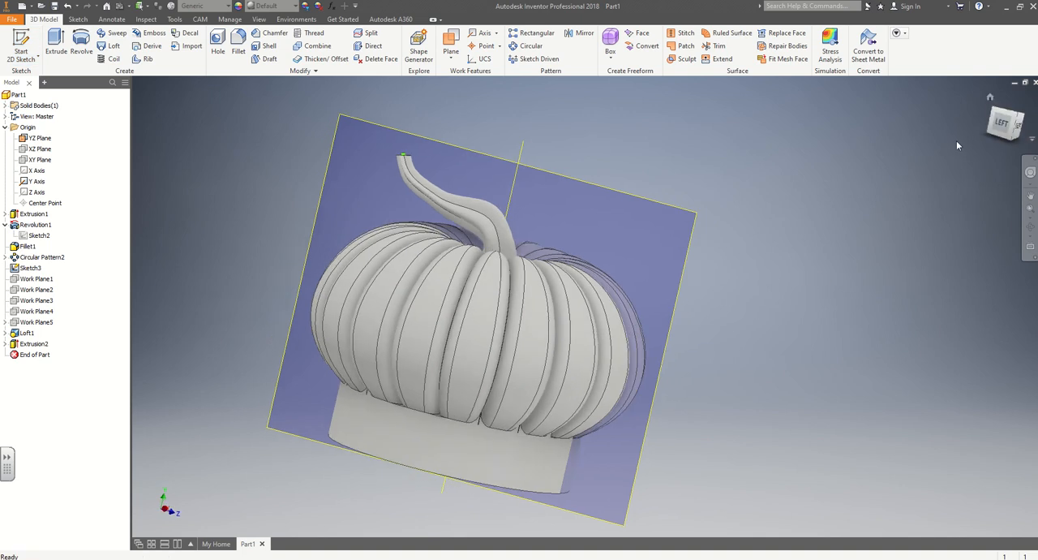
pyautogui.click(1004, 125)
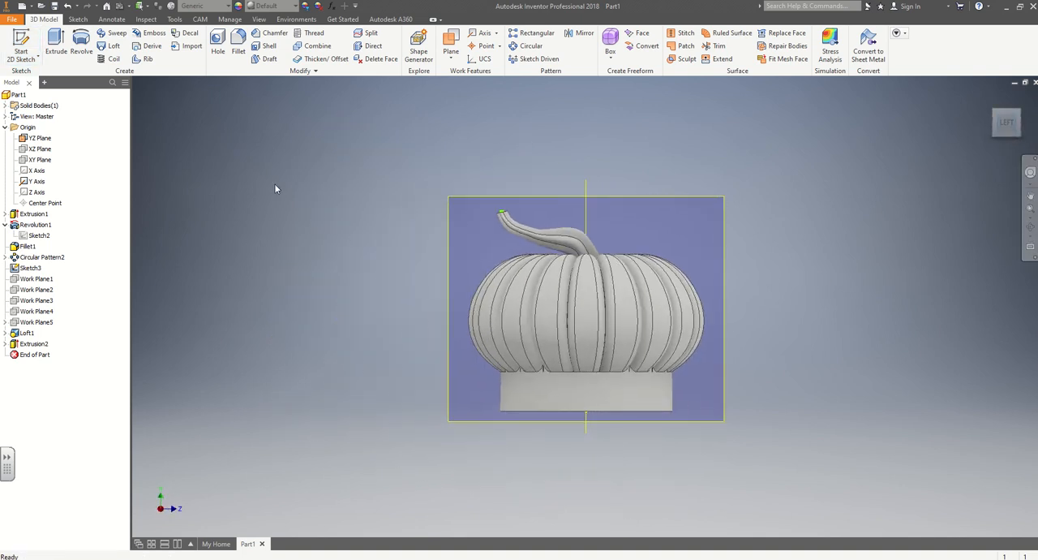
pyautogui.click(21, 45)
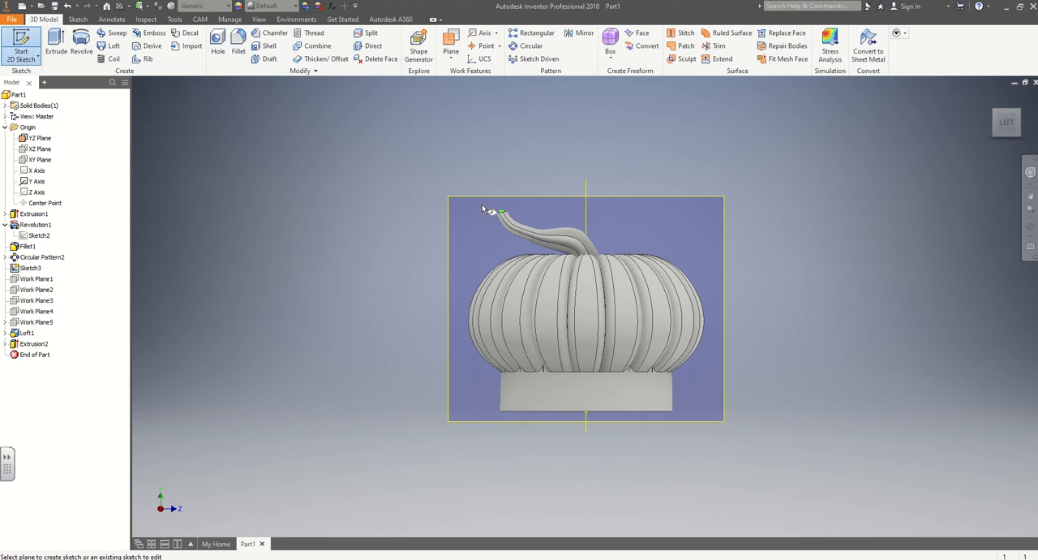
pyautogui.click(455, 200)
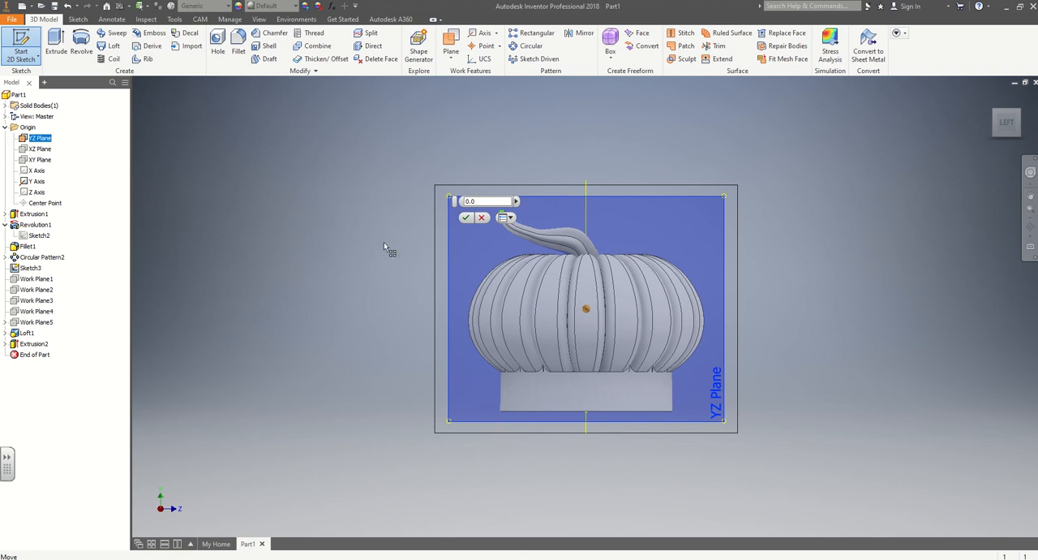
pyautogui.moveTo(383, 242); pyautogui.dragTo(398, 242)
pyautogui.scroll(-3, 662, 236)
pyautogui.keyDown('shift'); pyautogui.moveTo(783, 246); pyautogui.dragTo(696, 252, button='middle'); pyautogui.keyUp('shift')
pyautogui.scroll(-1, 461, 219)
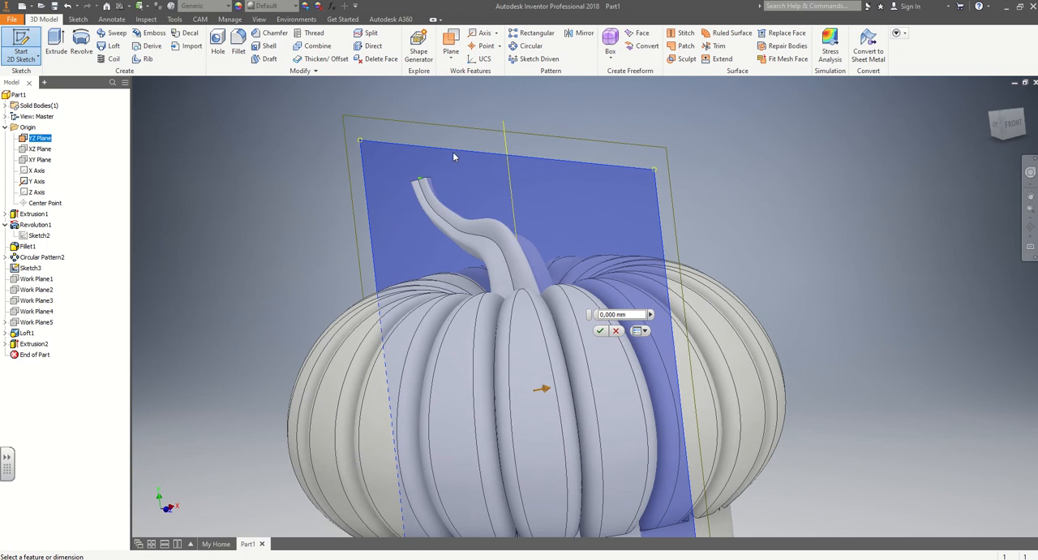
pyautogui.moveTo(271, 261); pyautogui.dragTo(253, 183, button='middle')
pyautogui.scroll(3, 253, 183)
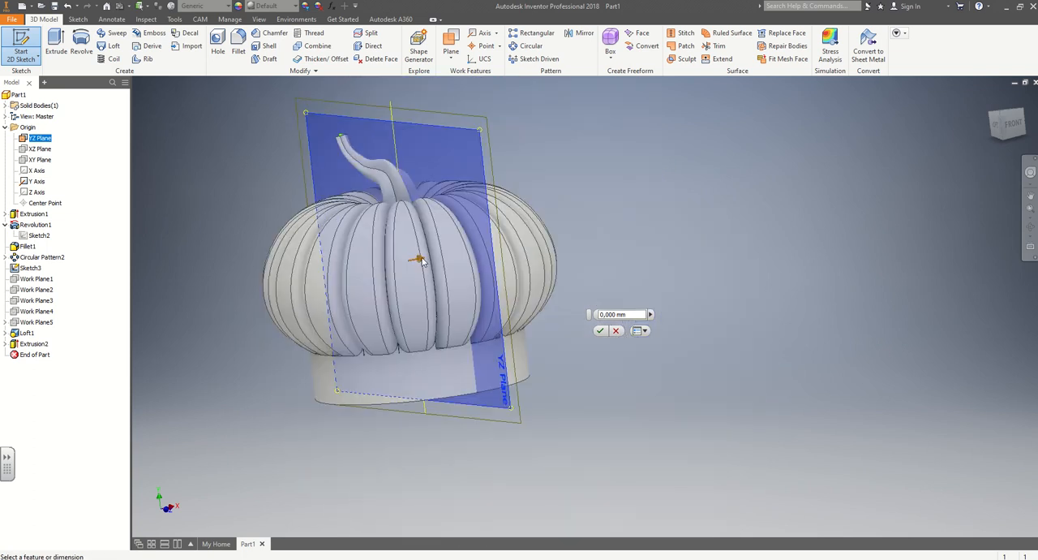
pyautogui.moveTo(419, 260); pyautogui.dragTo(309, 301)
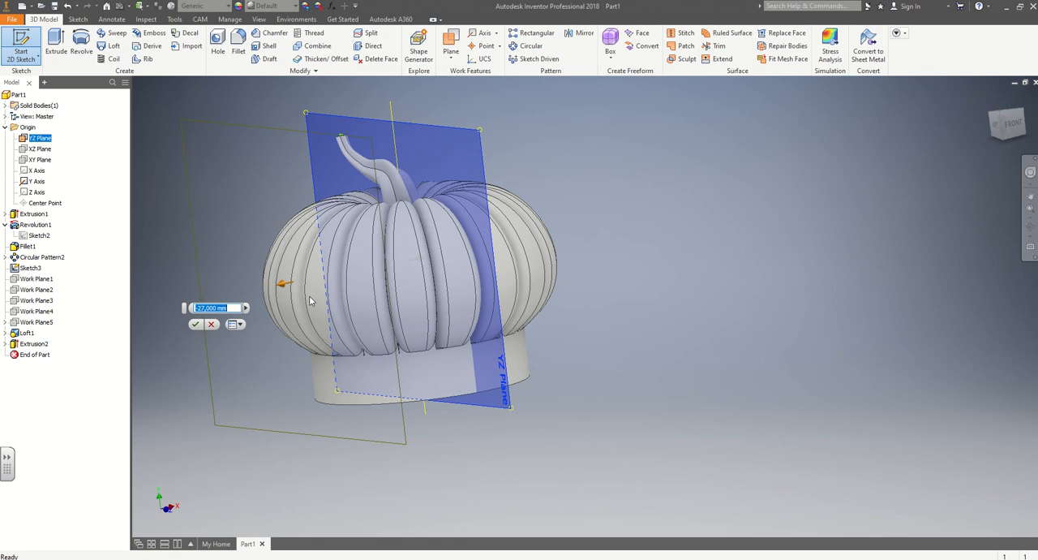
# Move the plane offset out to -31.5 mm, clear of the pumpkin body, and create the sketch on it.
pyautogui.keyDown('shift'); pyautogui.moveTo(659, 357); pyautogui.dragTo(604, 350, button='middle'); pyautogui.keyUp('shift')
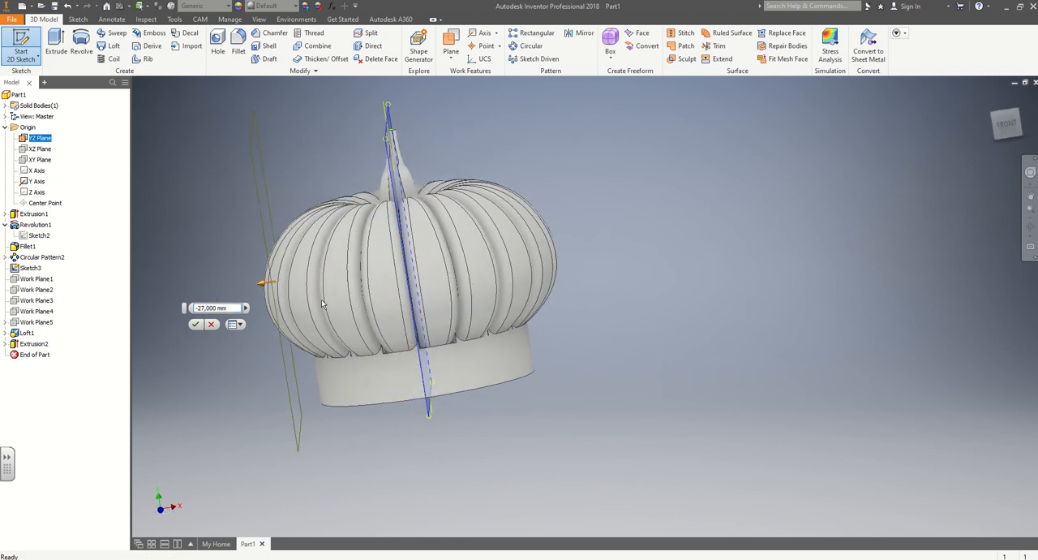
pyautogui.moveTo(261, 283); pyautogui.dragTo(241, 293)
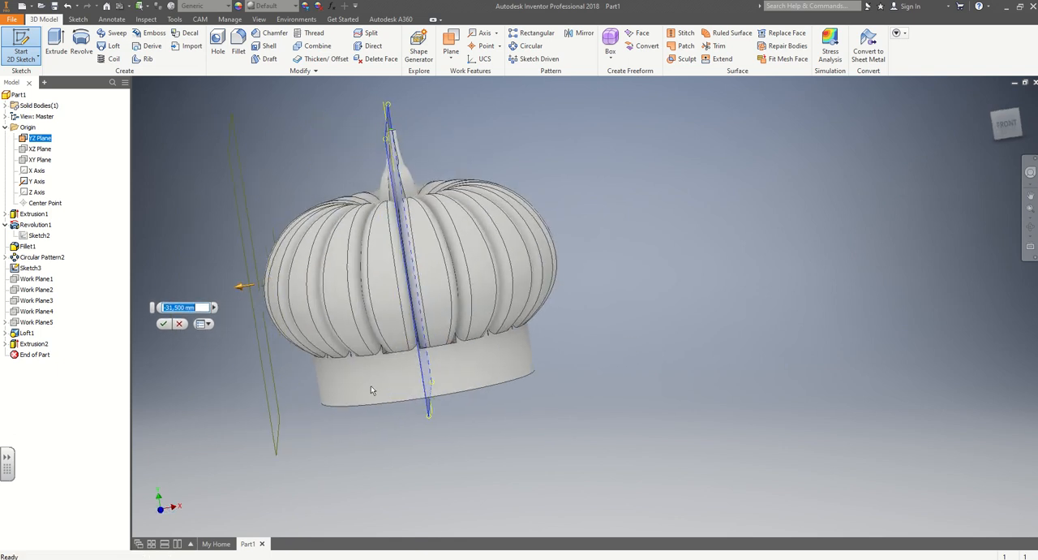
pyautogui.keyDown('shift'); pyautogui.moveTo(383, 405); pyautogui.dragTo(313, 233, button='middle'); pyautogui.keyUp('shift')
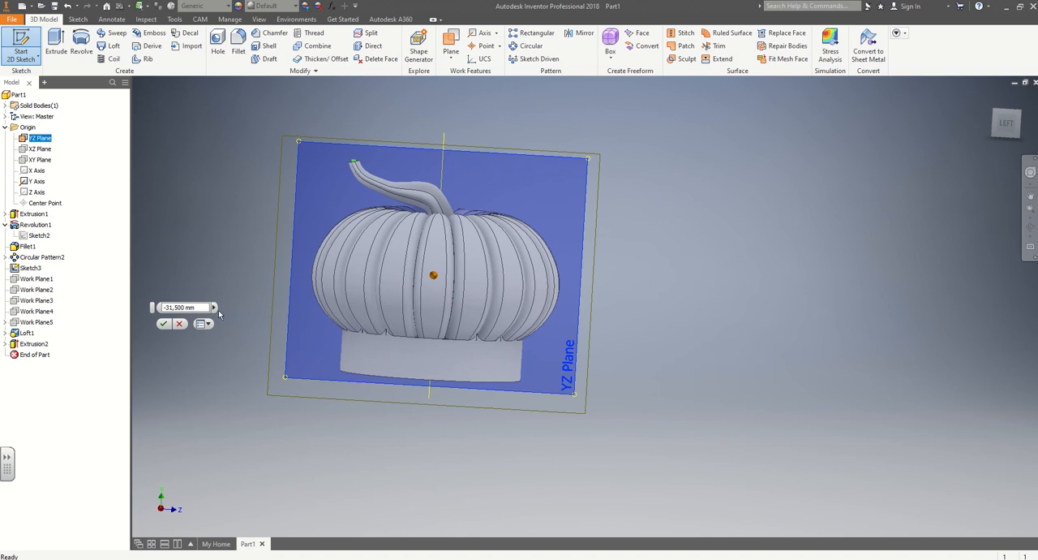
pyautogui.click(162, 327)
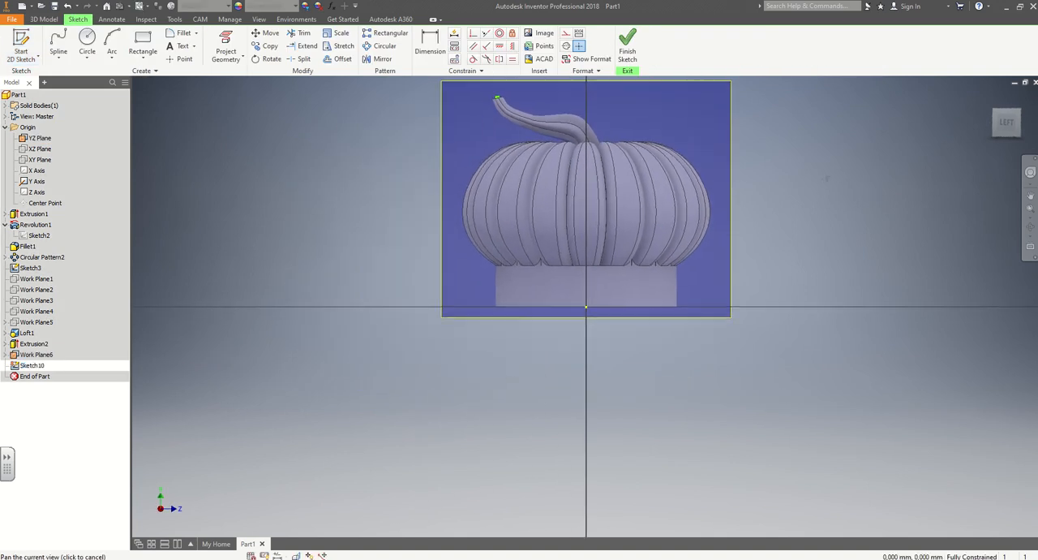
# Start inserting an image into the sketch and browse through Google Drive to the CRA - ROBOTIQUE folder.
pyautogui.moveTo(781, 271); pyautogui.dragTo(779, 267, button='middle')
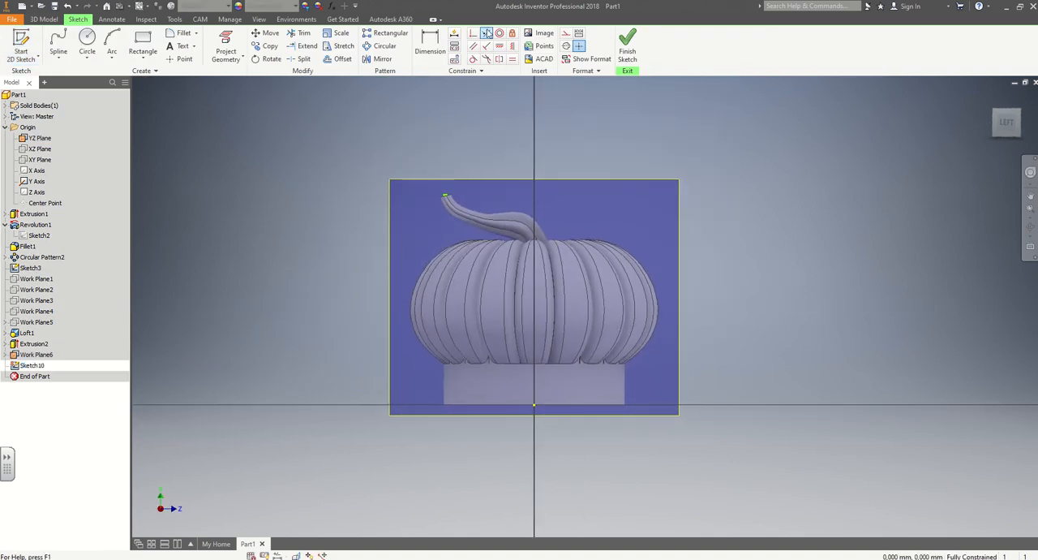
pyautogui.click(532, 35)
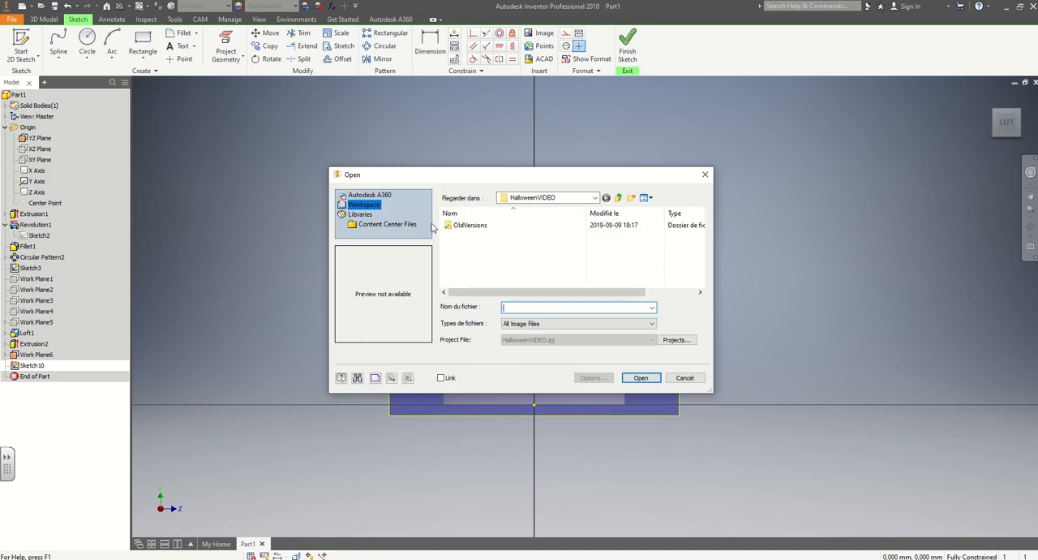
pyautogui.click(596, 198)
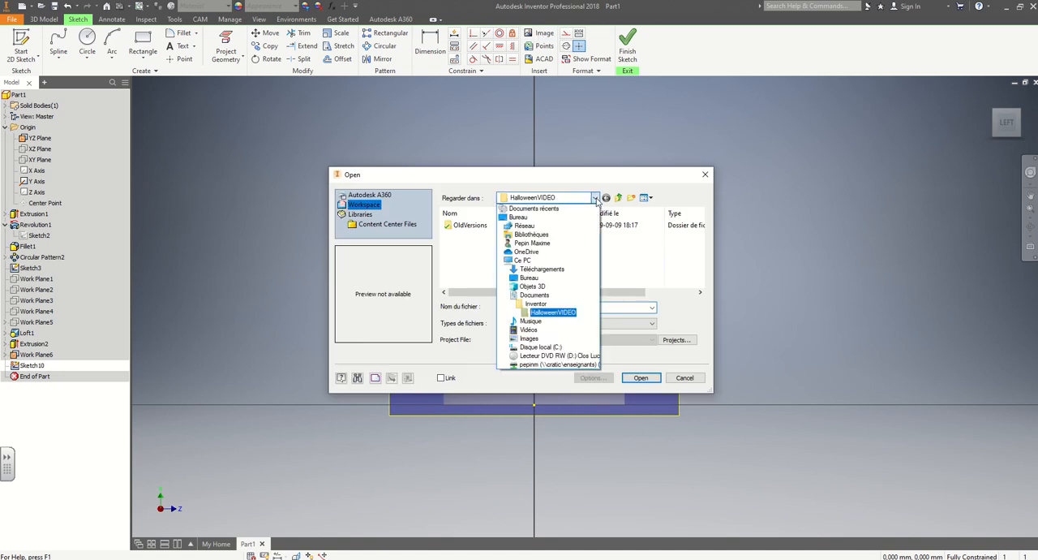
pyautogui.click(596, 198)
pyautogui.click(598, 199)
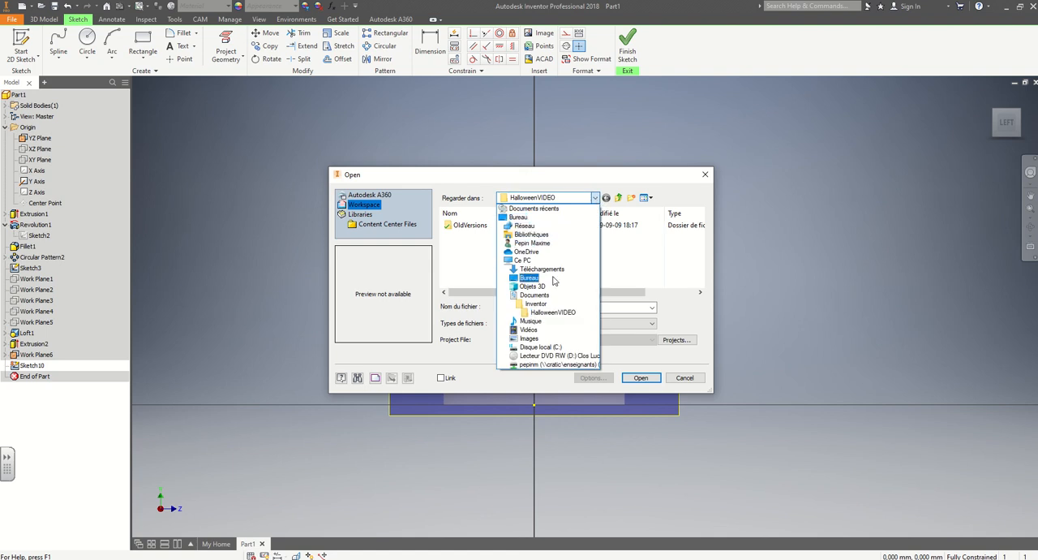
pyautogui.click(532, 243)
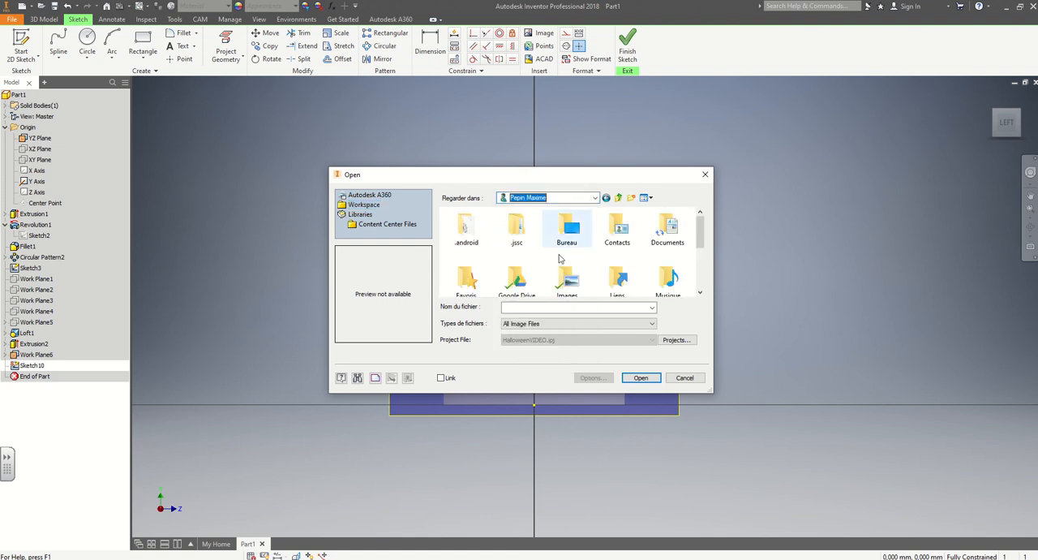
pyautogui.doubleClick(516, 281)
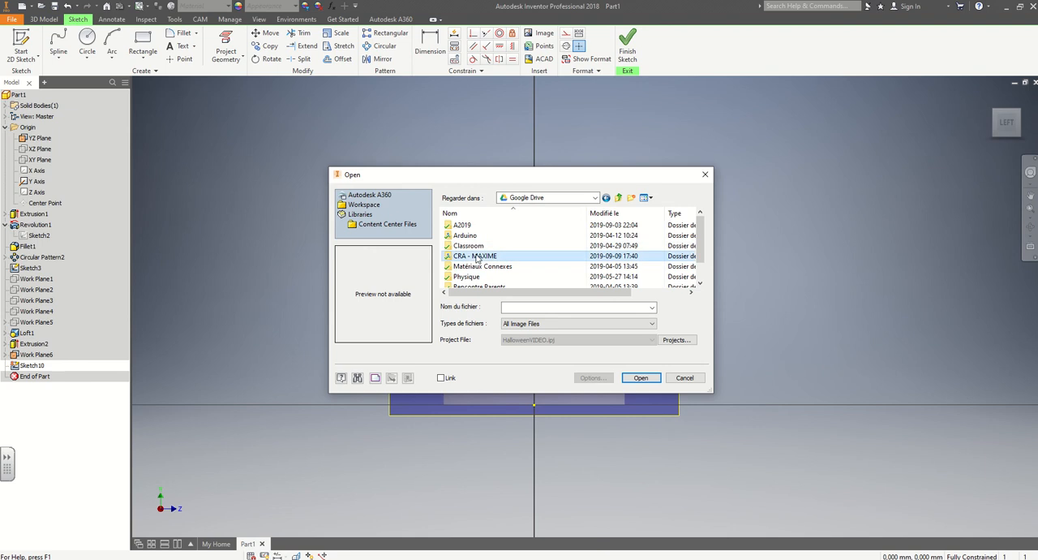
pyautogui.doubleClick(479, 253)
pyautogui.doubleClick(483, 266)
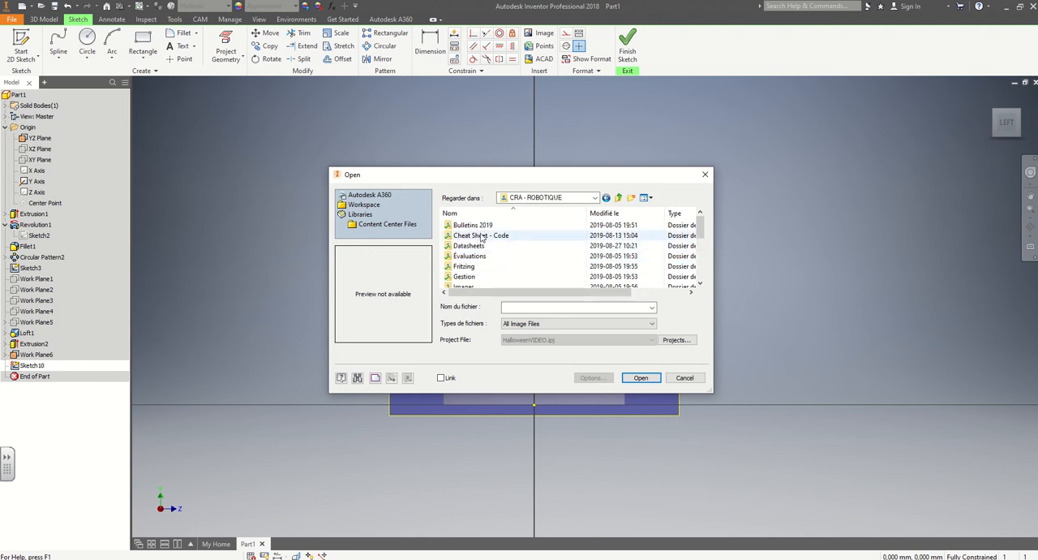
# Open the pumpkin faces image from Projets > HALLOWEEN ACCESSOIRES and place one copy of it over the pumpkin in the sketch.
pyautogui.scroll(-2, 477, 267)
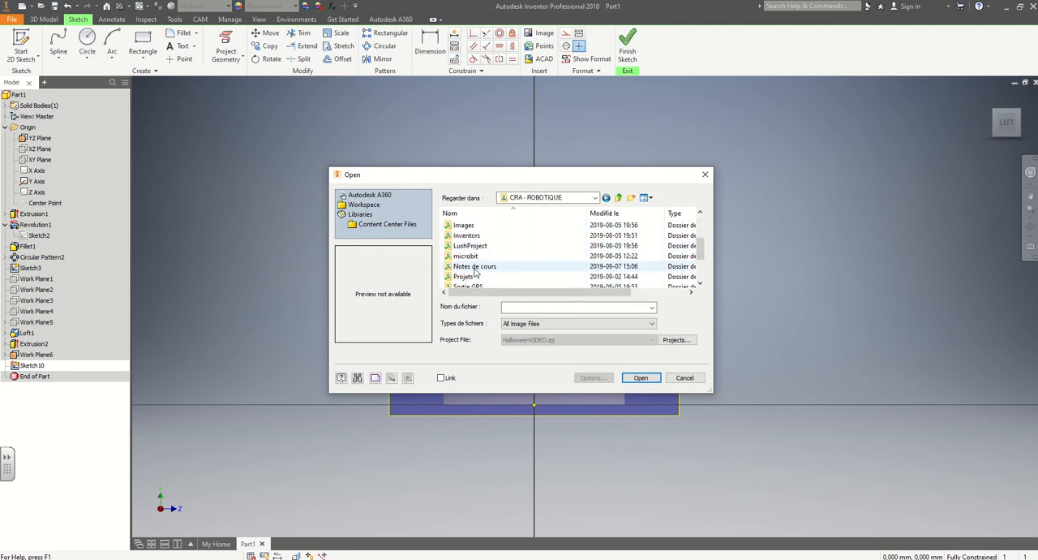
pyautogui.doubleClick(467, 277)
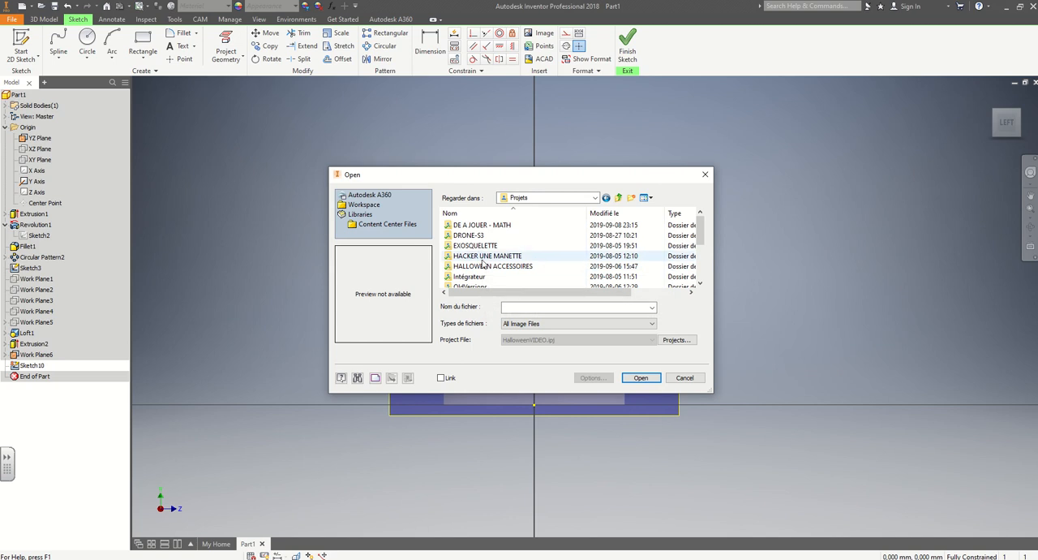
pyautogui.doubleClick(484, 268)
pyautogui.doubleClick(589, 245)
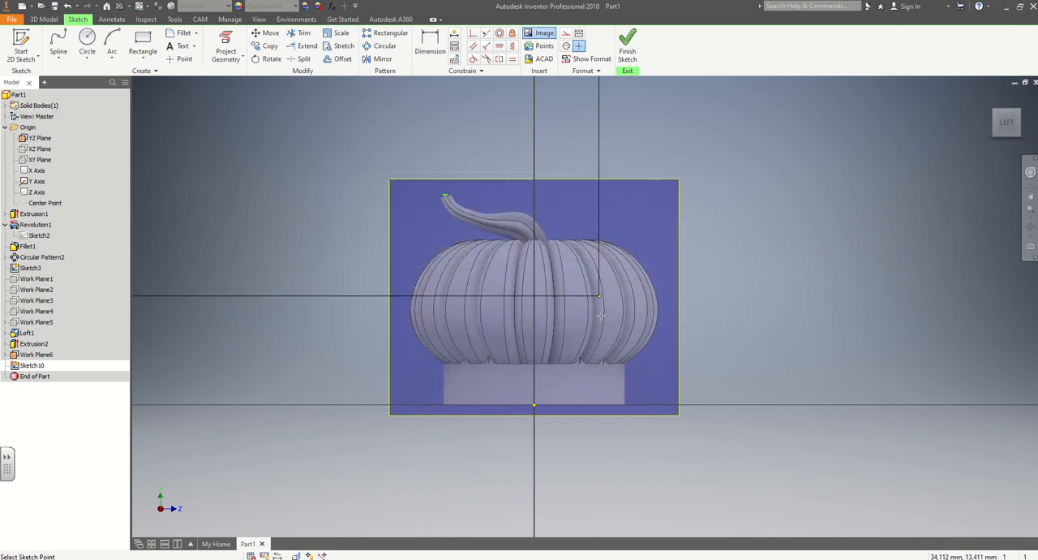
pyautogui.click(848, 514)
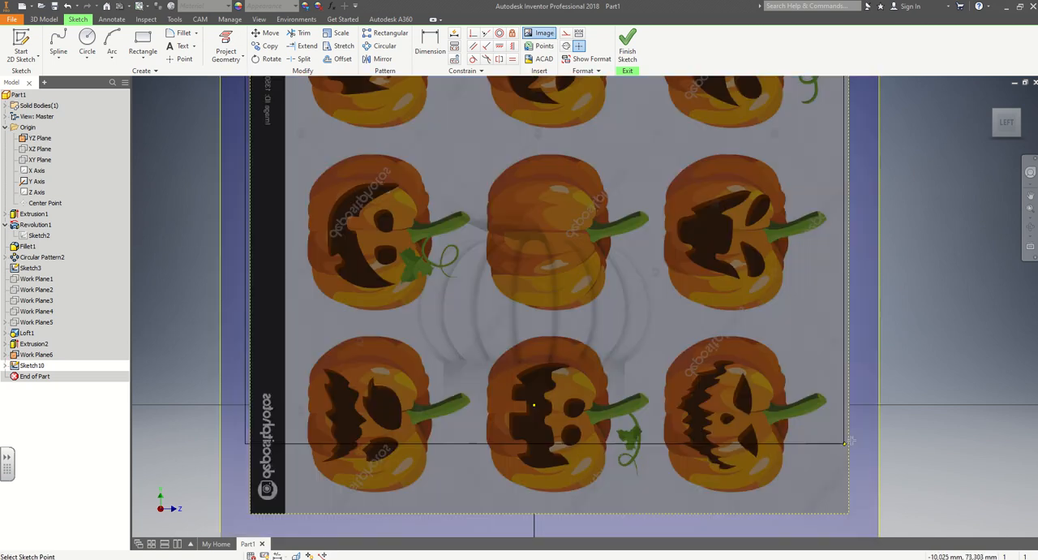
pyautogui.scroll(-5, 758, 370)
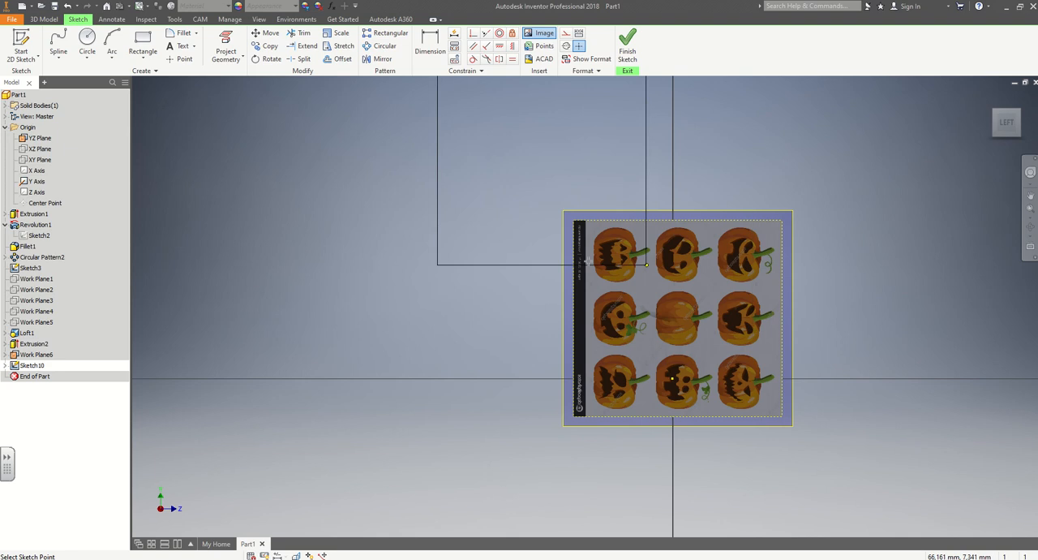
pyautogui.press('Escape')
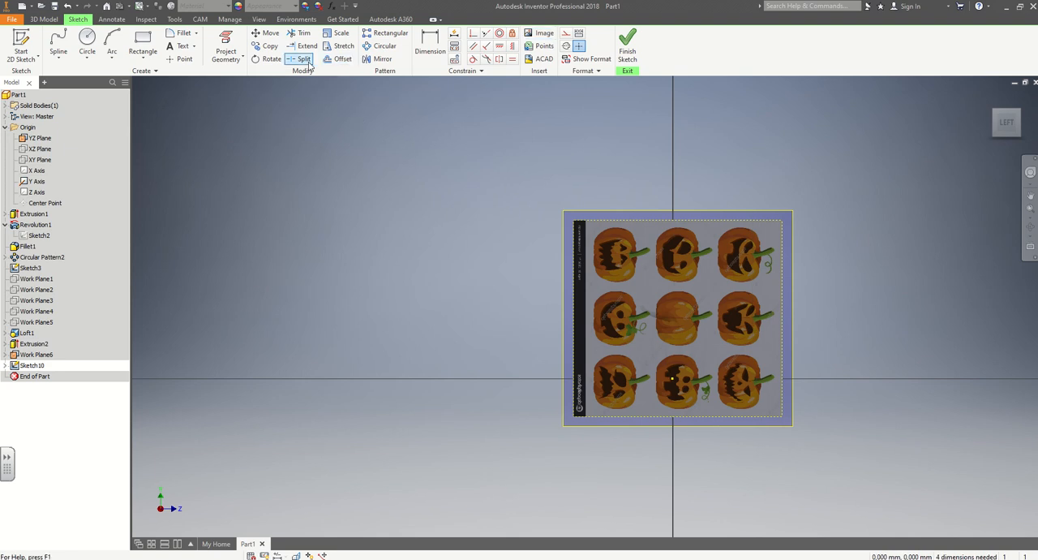
# Rotate the inserted image about a quarter turn counterclockwise around its middle pumpkin so the stems point up.
pyautogui.click(271, 59)
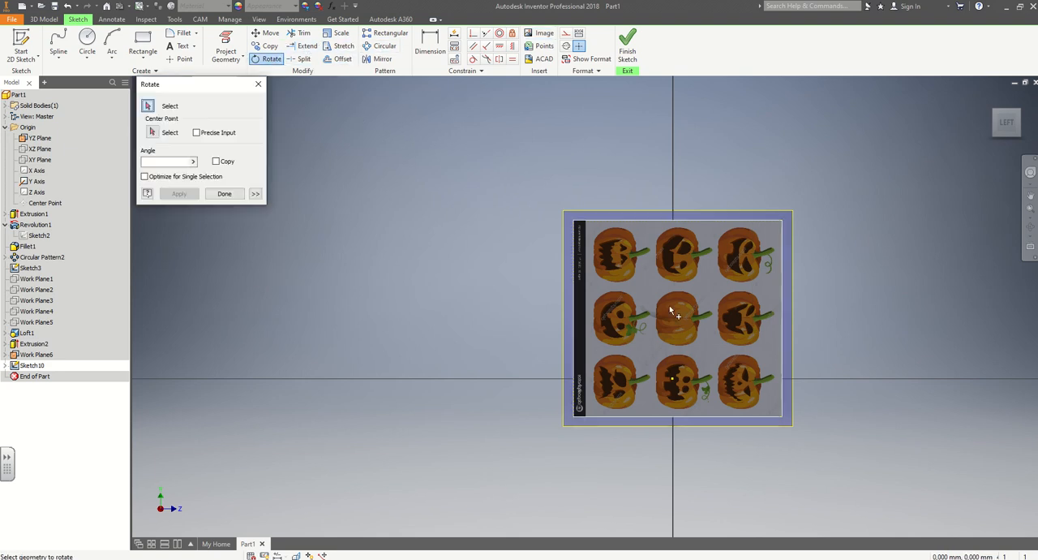
pyautogui.click(778, 217)
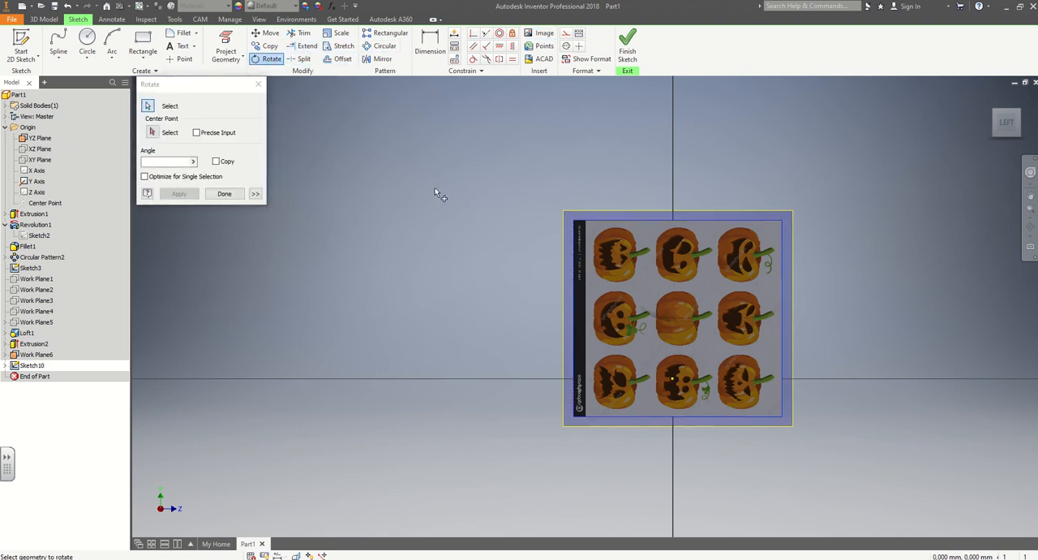
pyautogui.click(153, 132)
pyautogui.click(684, 313)
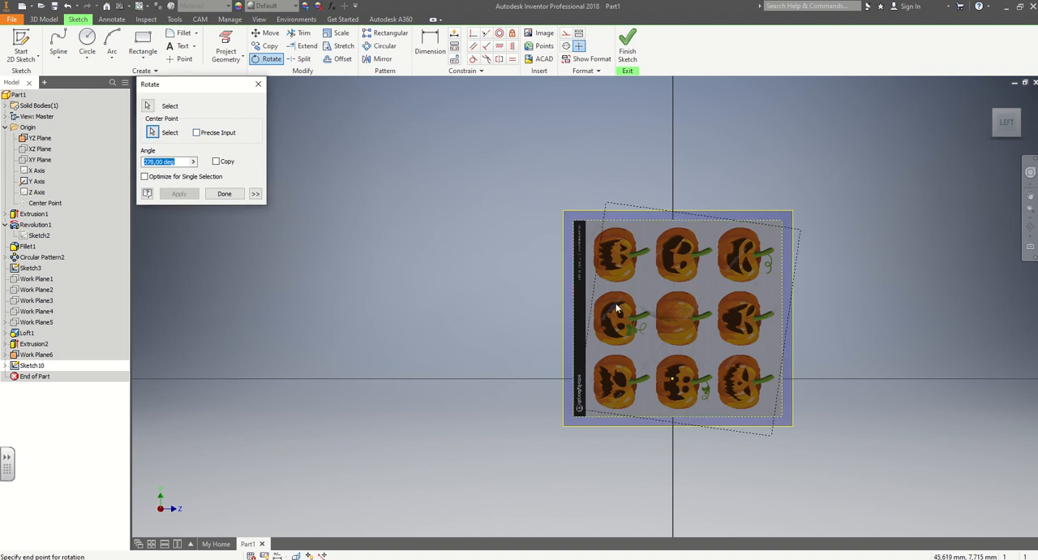
pyautogui.click(493, 311)
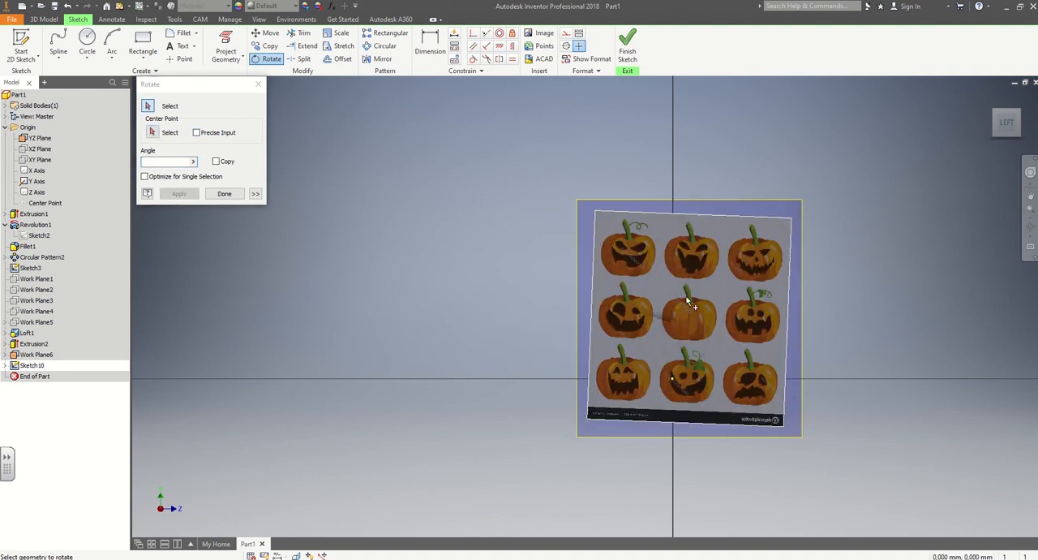
pyautogui.click(224, 193)
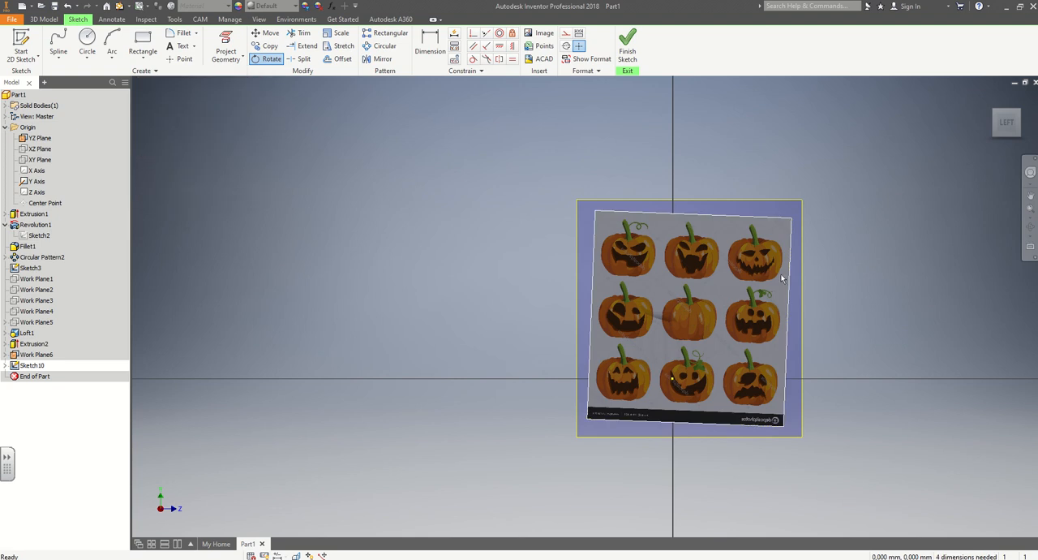
# Move the image so the pumpkin face with uneven eyes in its middle row lies over the modelled pumpkin.
pyautogui.moveTo(739, 300)
pyautogui.mouseDown()
pyautogui.moveTo(662, 326)
pyautogui.moveTo(556, 326)
pyautogui.moveTo(626, 314)
pyautogui.moveTo(649, 294)
pyautogui.moveTo(656, 246)
pyautogui.moveTo(728, 245)
pyautogui.moveTo(772, 332)
pyautogui.moveTo(808, 332)
pyautogui.moveTo(778, 323)
pyautogui.moveTo(774, 343)
pyautogui.mouseUp()
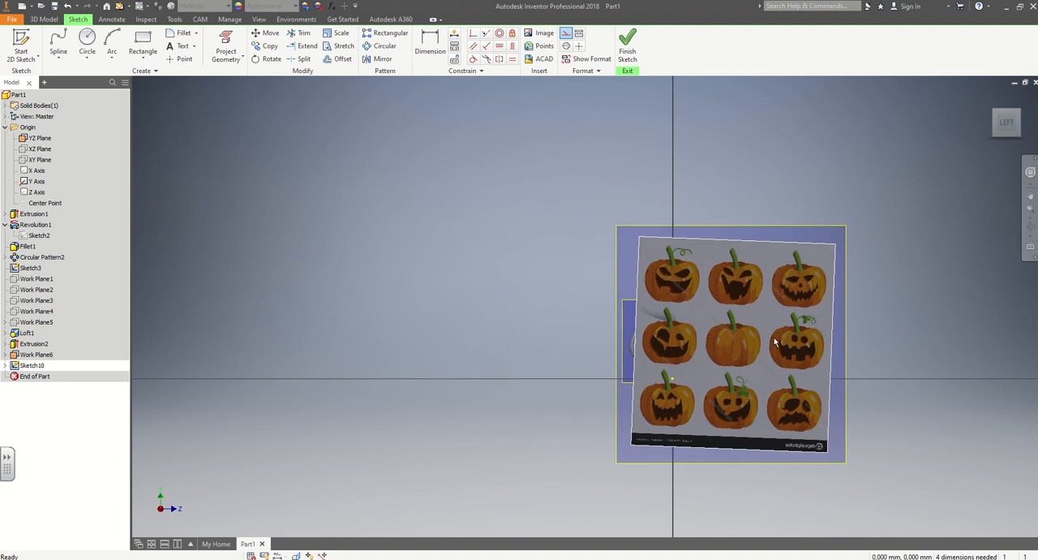
pyautogui.scroll(3, 775, 343)
pyautogui.moveTo(421, 320); pyautogui.dragTo(241, 256, button='middle')
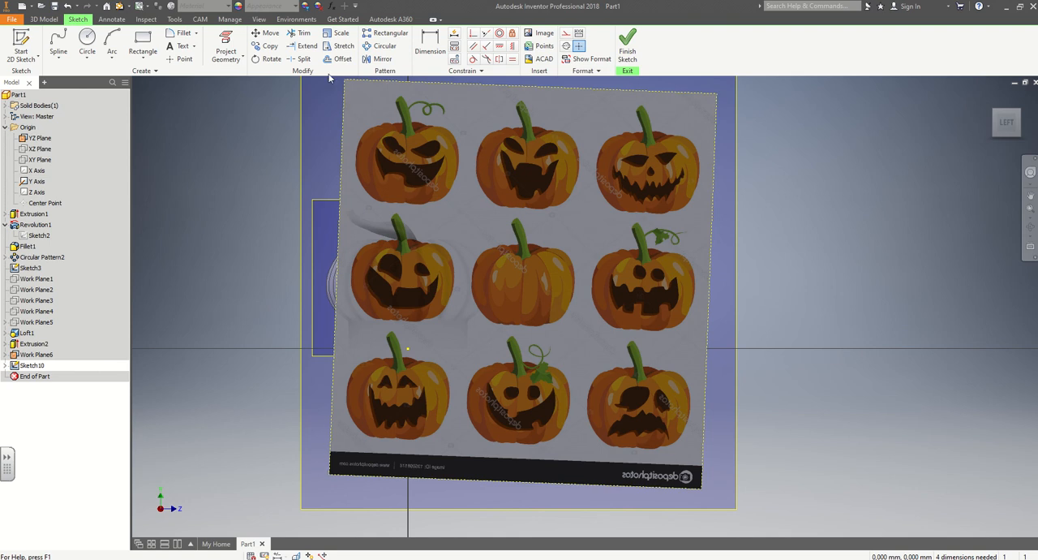
pyautogui.scroll(3, 391, 292)
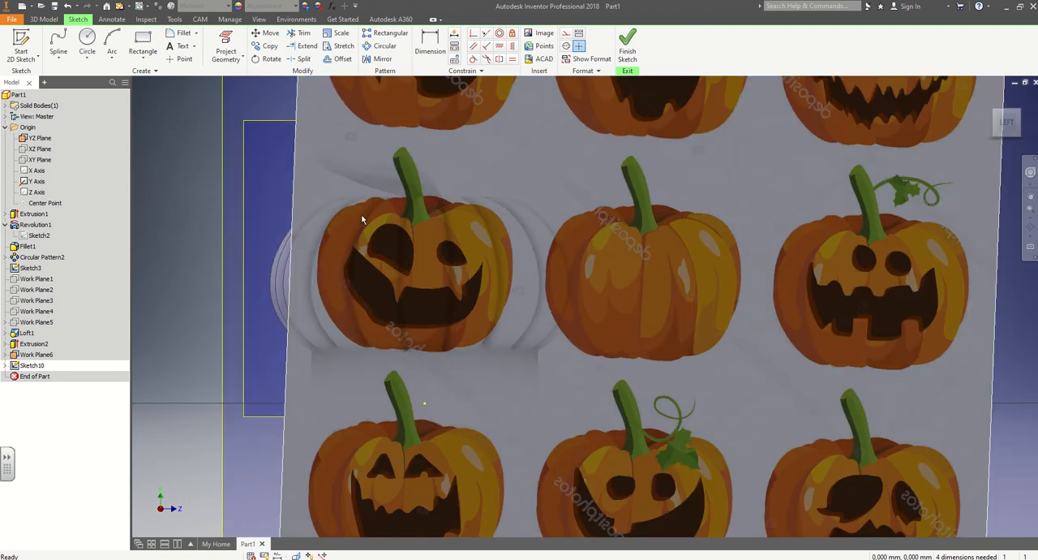
pyautogui.scroll(-5, 328, 267)
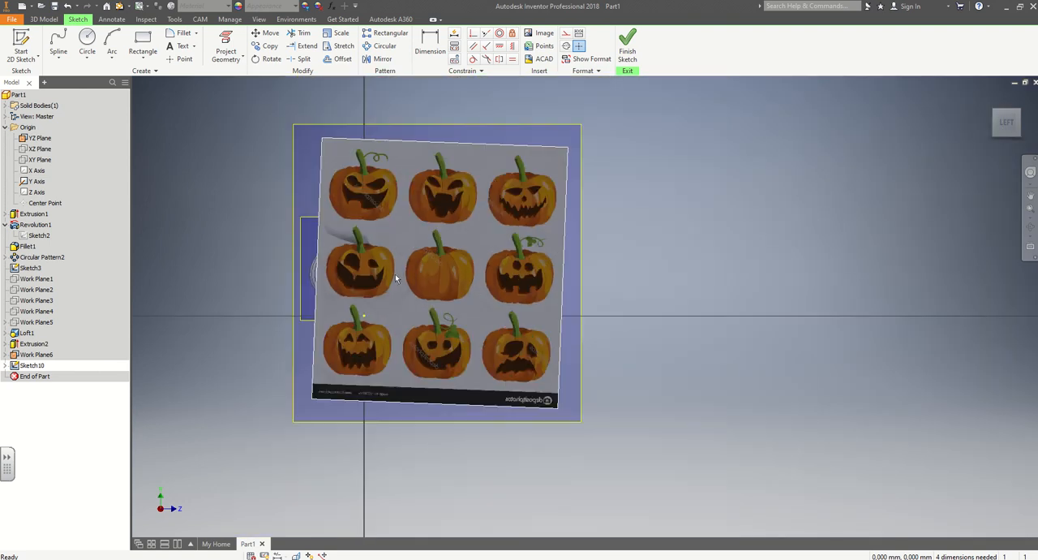
pyautogui.moveTo(658, 301); pyautogui.dragTo(700, 322, button='middle')
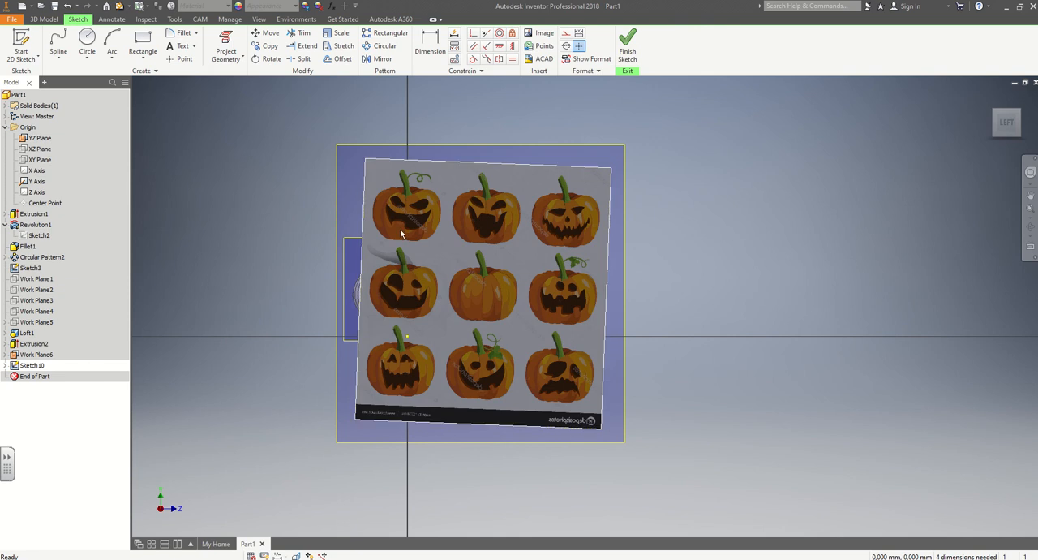
# Trace the left edge of that face's mouth with a spline from the upper-left tip down its outer curve.
pyautogui.click(57, 45)
pyautogui.scroll(3, 349, 299)
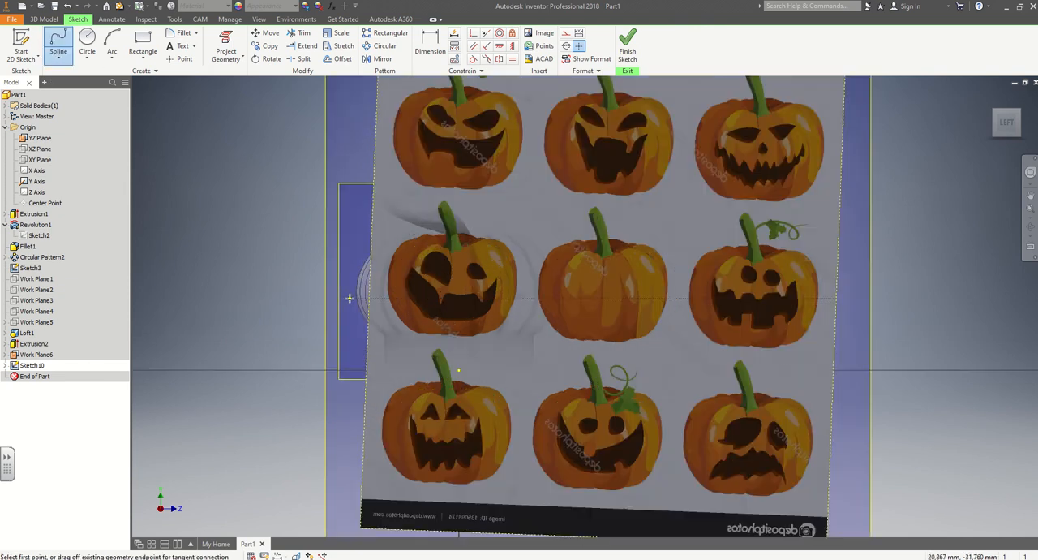
pyautogui.scroll(3, 347, 298)
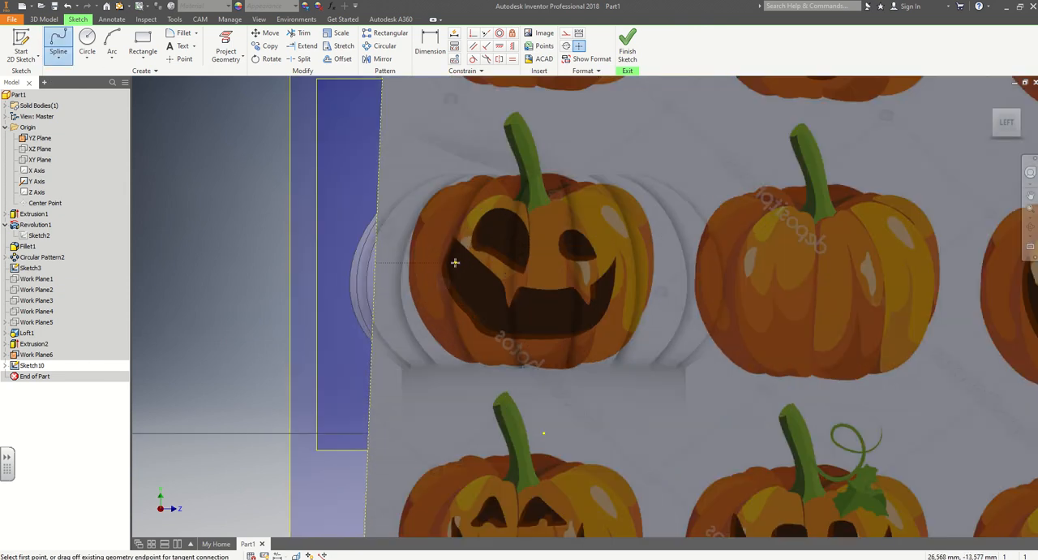
pyautogui.scroll(3, 456, 262)
pyautogui.click(450, 212)
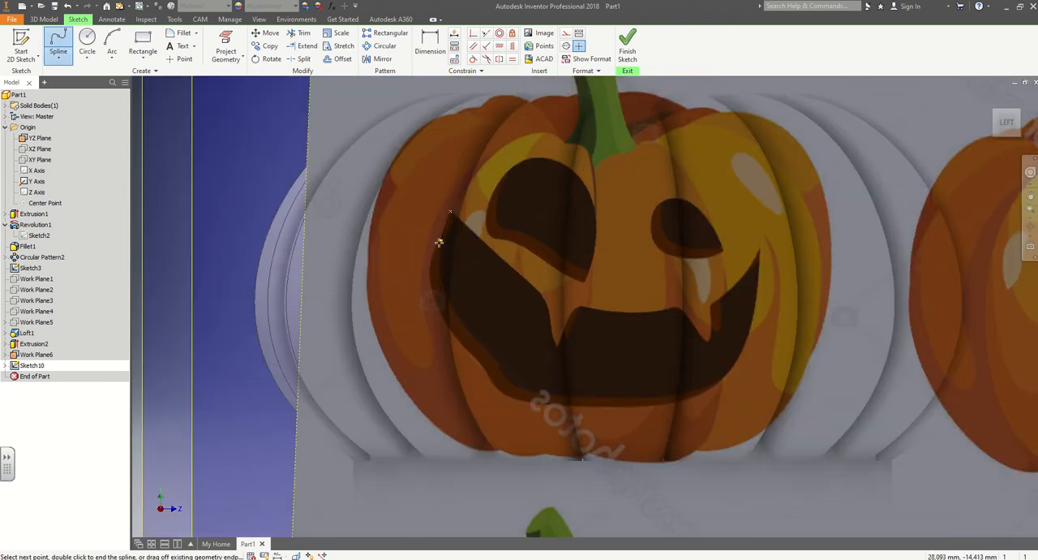
pyautogui.click(444, 233)
pyautogui.click(430, 262)
pyautogui.click(469, 350)
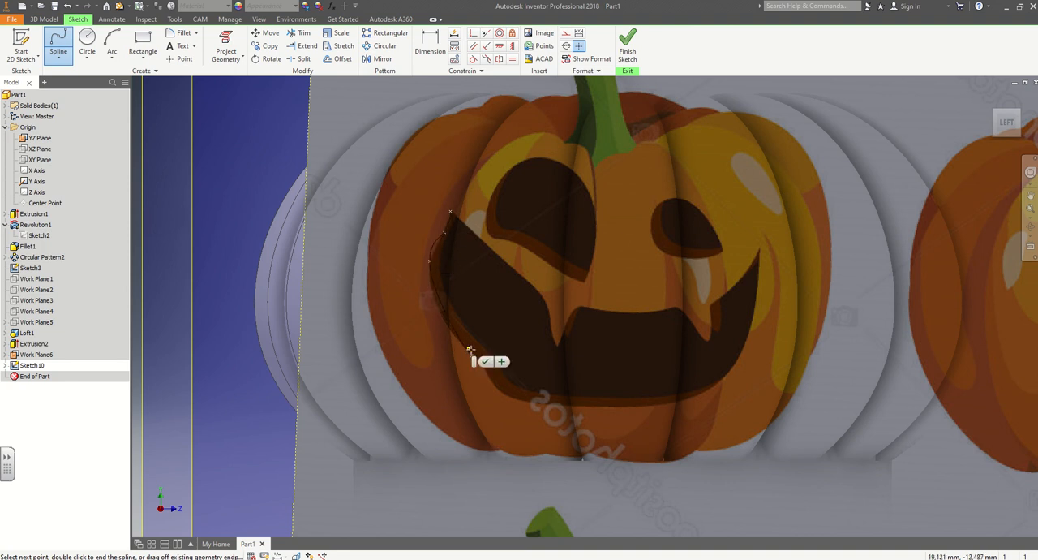
pyautogui.click(485, 361)
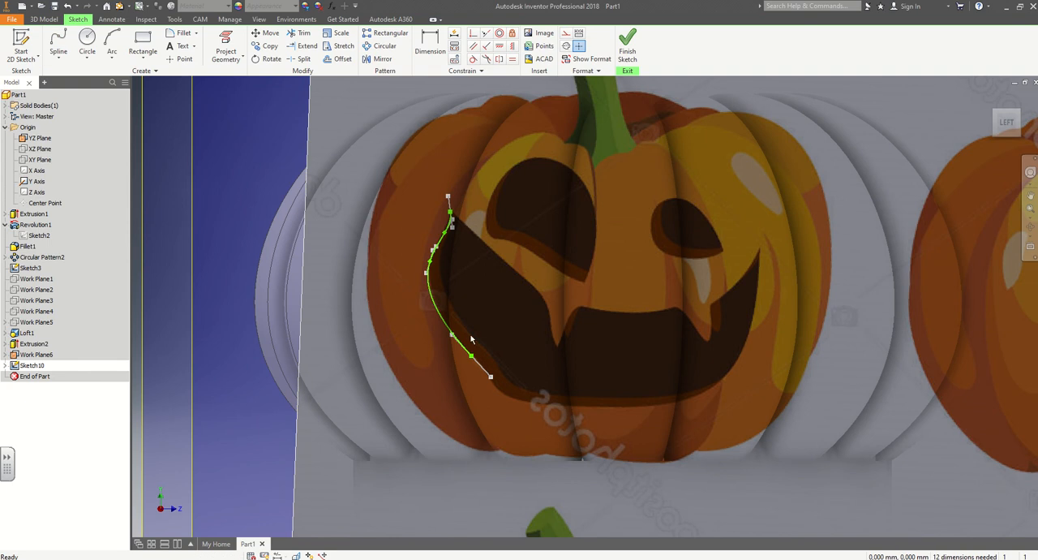
# Continue the mouth outline with a short spline from the first spline's lower end to the mouth's lower-left corner.
pyautogui.click(56, 43)
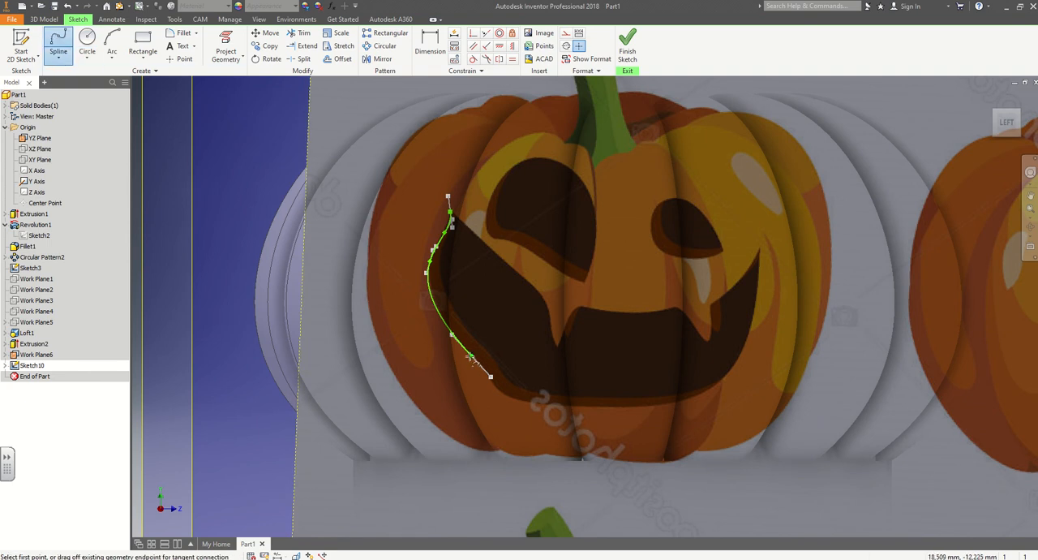
pyautogui.click(471, 356)
pyautogui.click(487, 375)
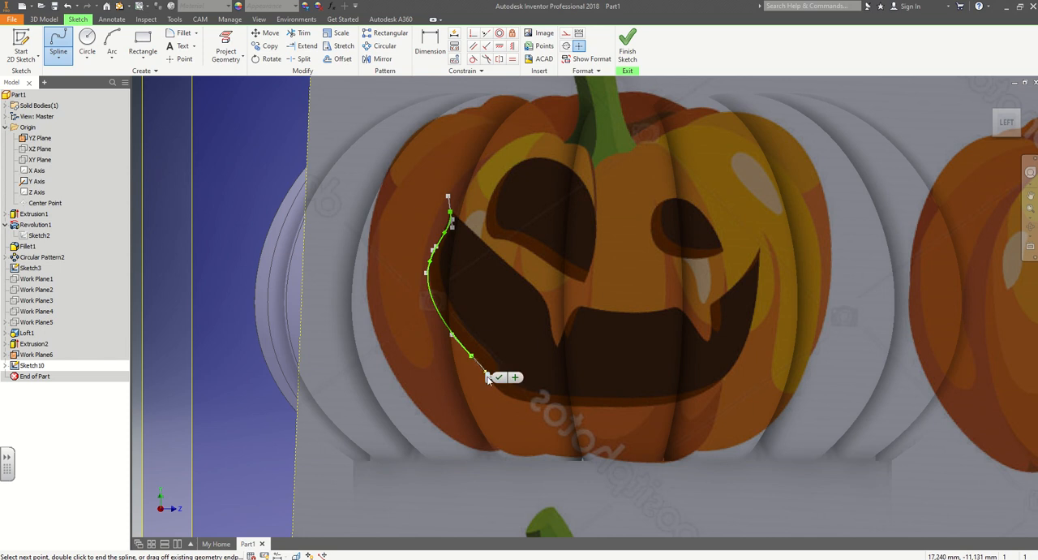
pyautogui.click(497, 392)
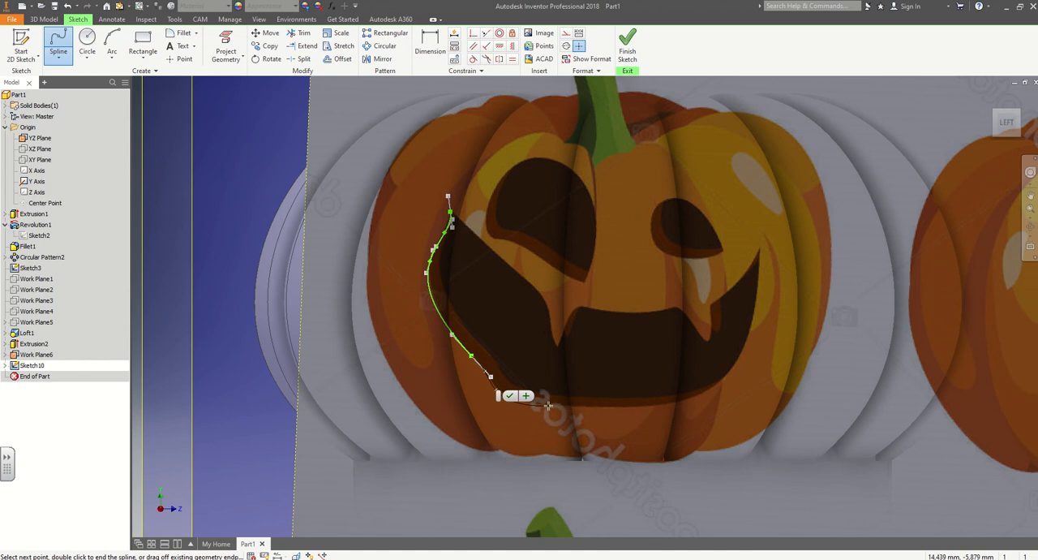
pyautogui.press('Escape')
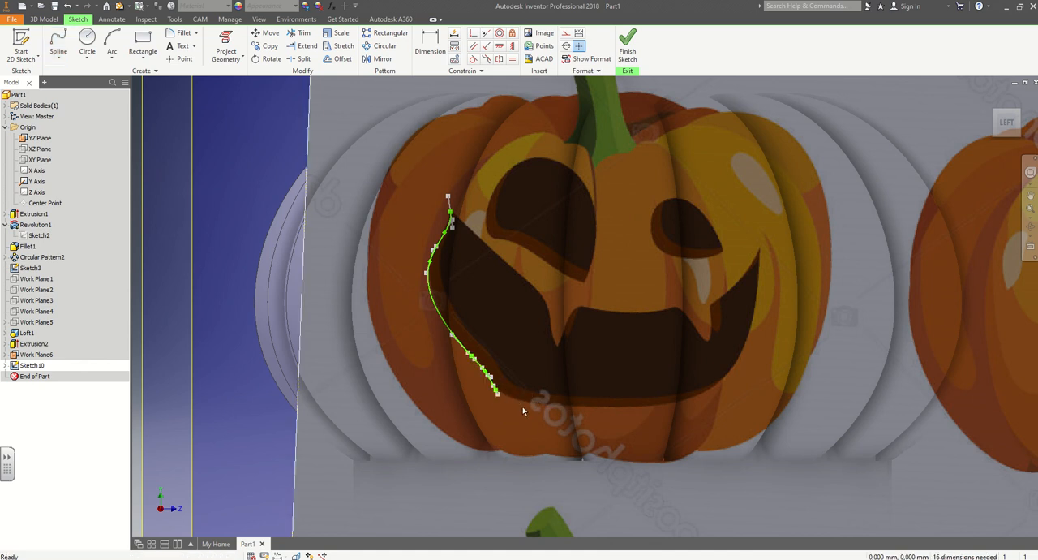
# Trace the mouth's lower edge with a spline from the lower-left corner up to the right tip.
pyautogui.click(57, 43)
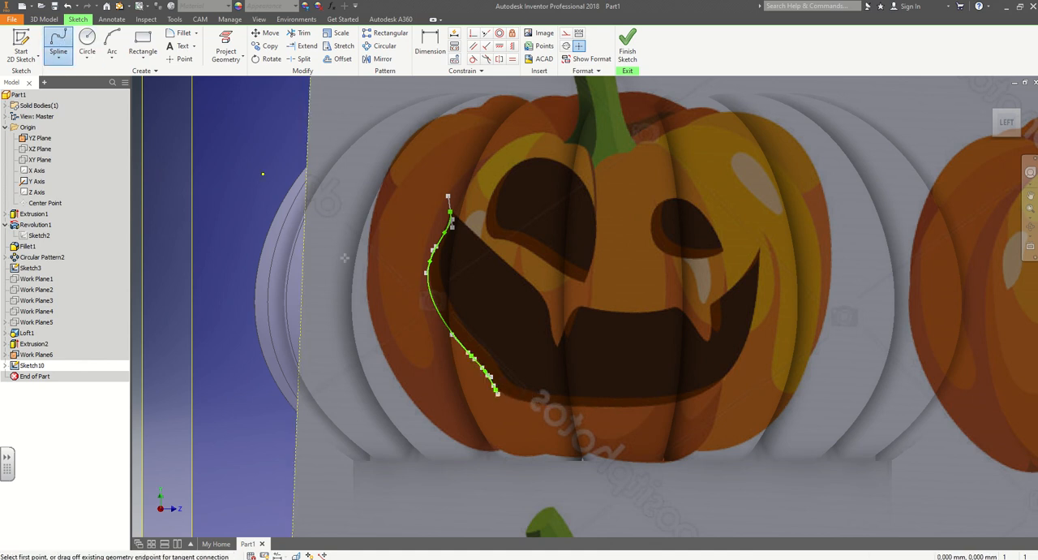
pyautogui.click(498, 394)
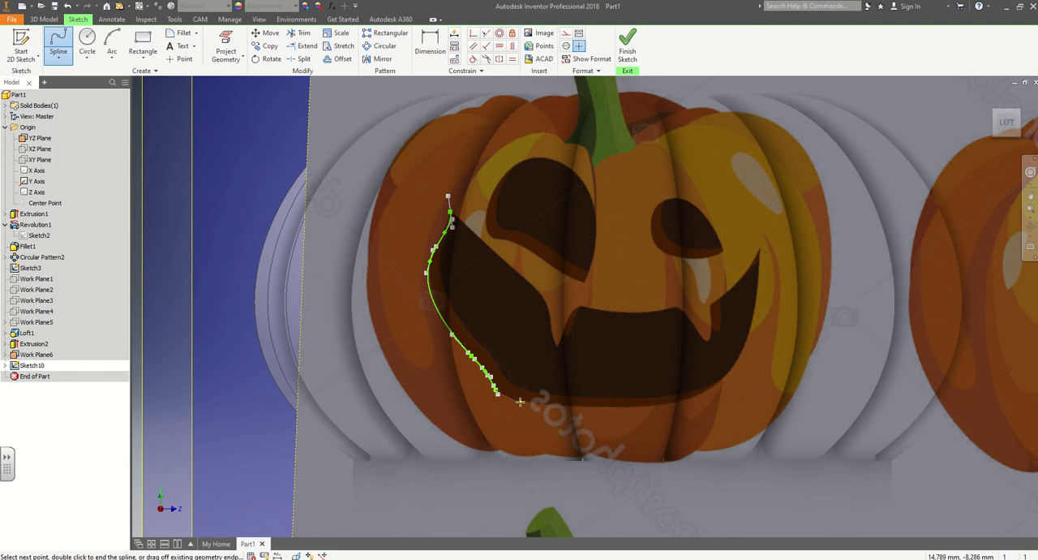
pyautogui.click(520, 401)
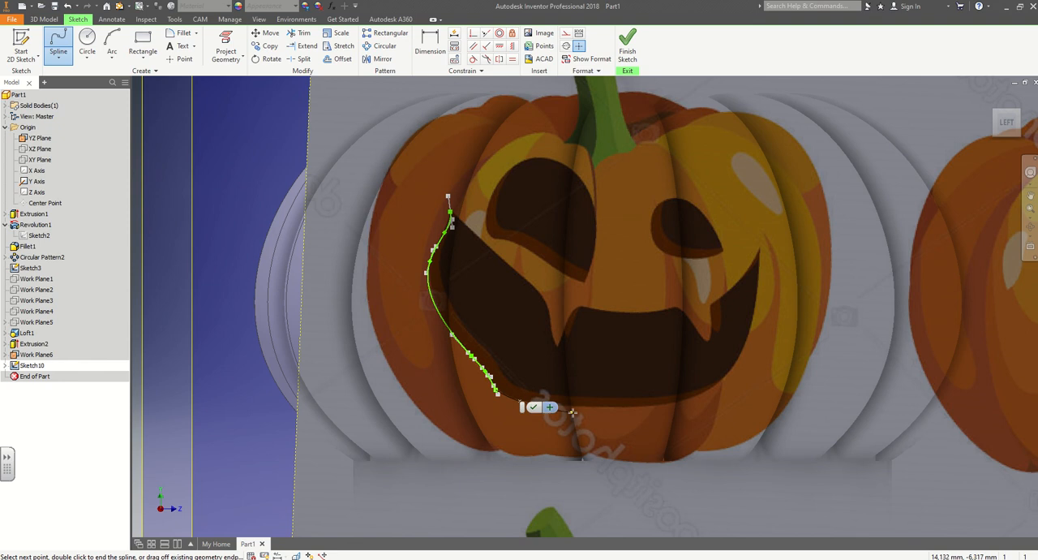
pyautogui.click(673, 404)
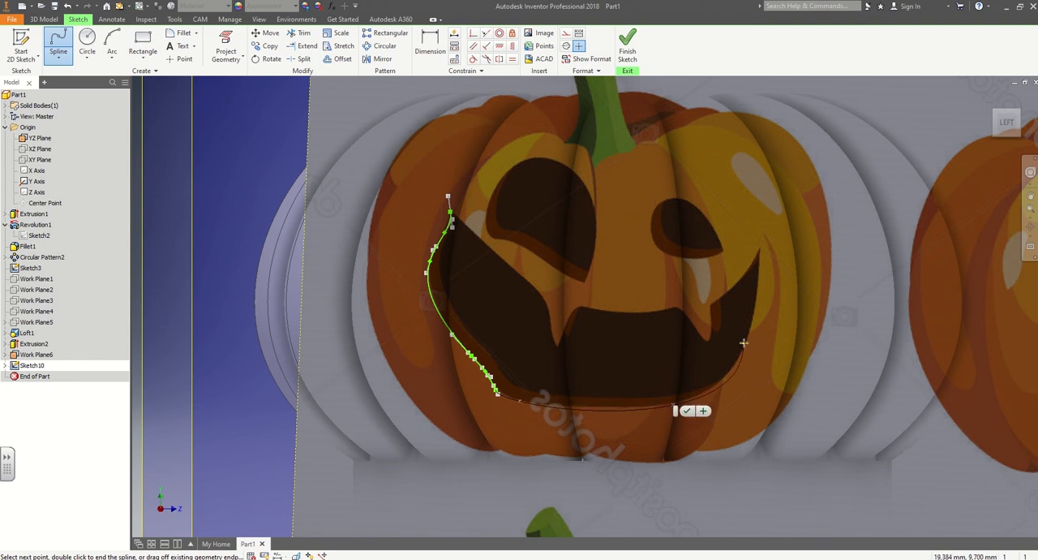
pyautogui.click(760, 251)
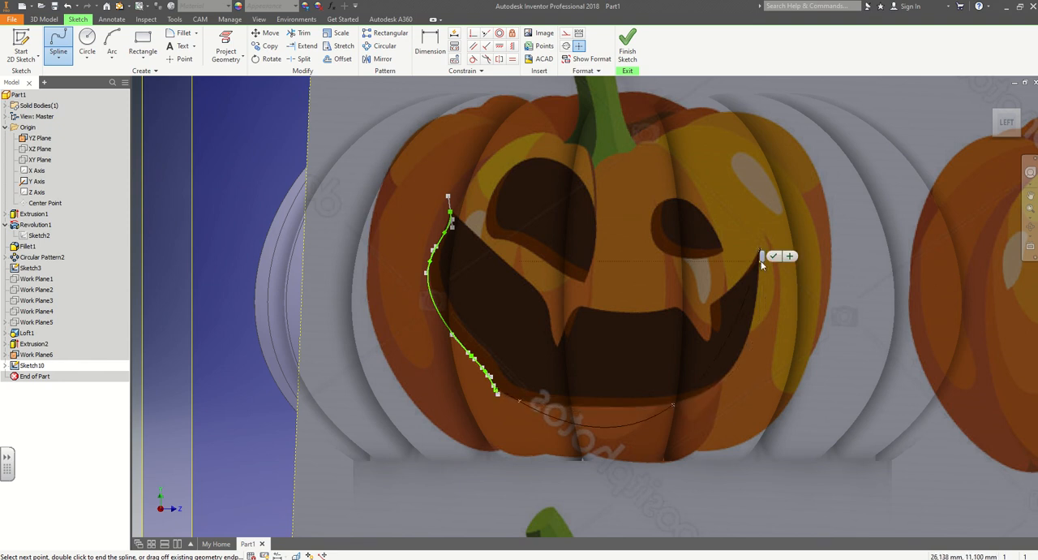
pyautogui.click(773, 257)
# Draw a spline from the mouth's right tip along its upper edge to the outer side of the right tooth.
pyautogui.click(59, 45)
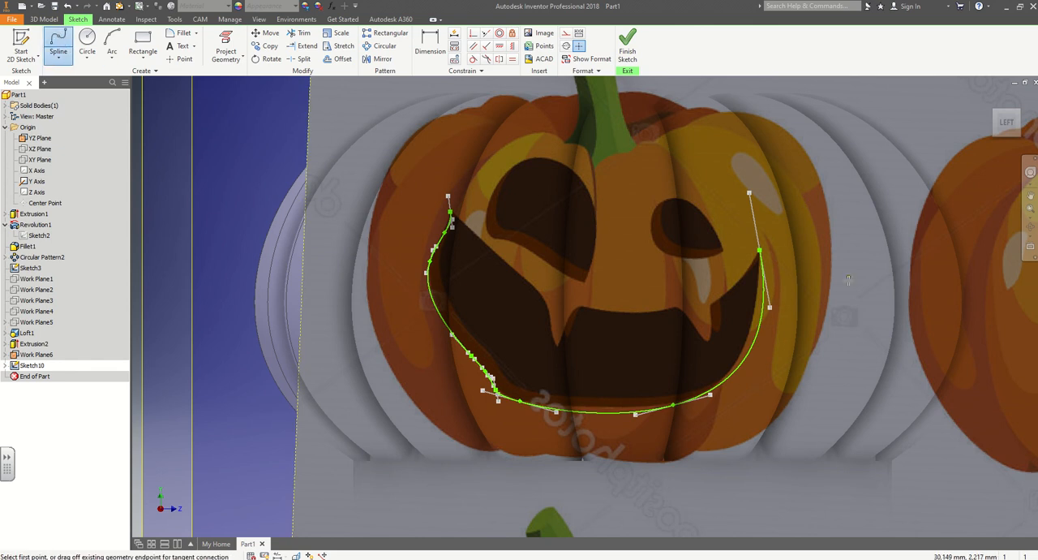
pyautogui.click(759, 252)
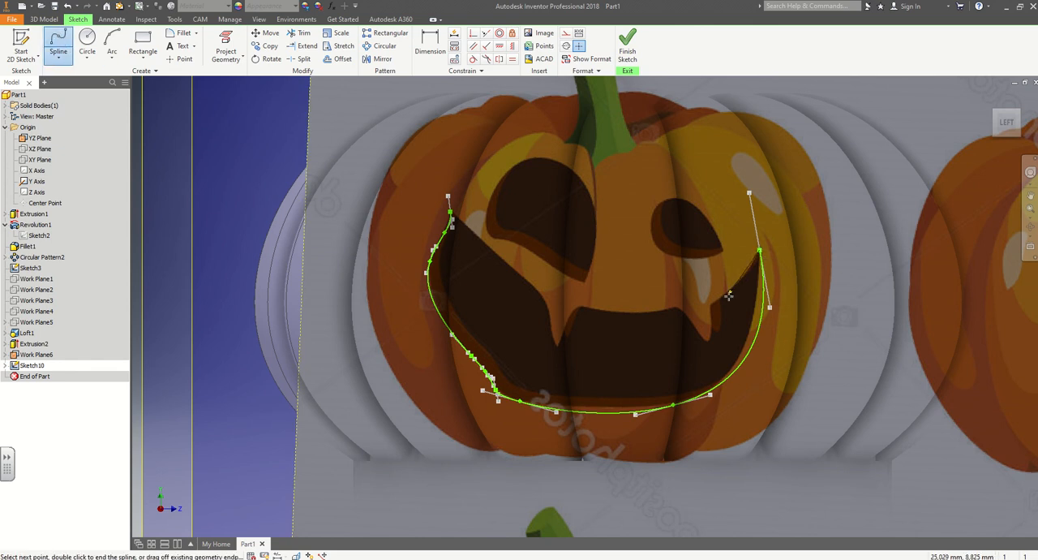
pyautogui.click(740, 281)
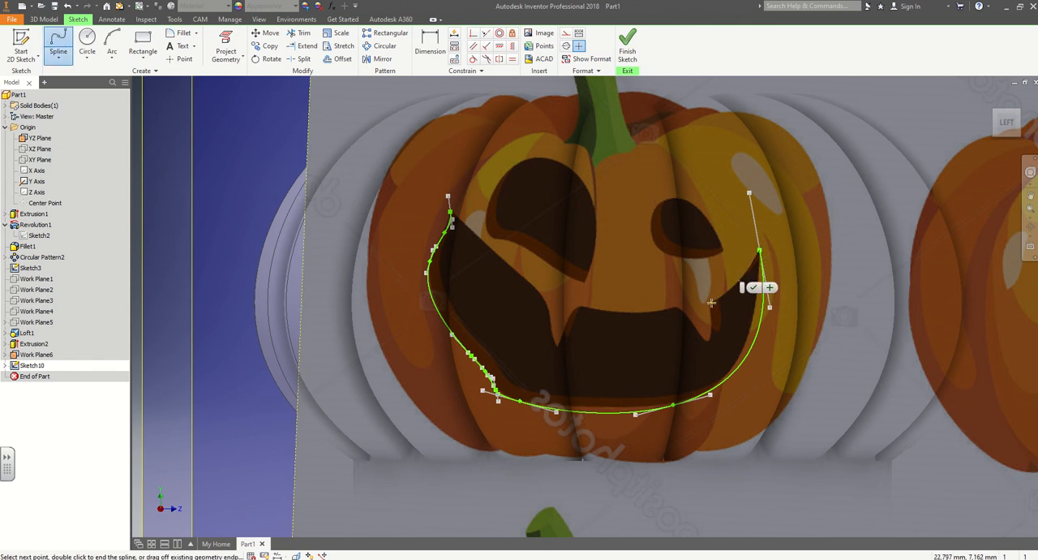
pyautogui.click(710, 304)
pyautogui.click(724, 309)
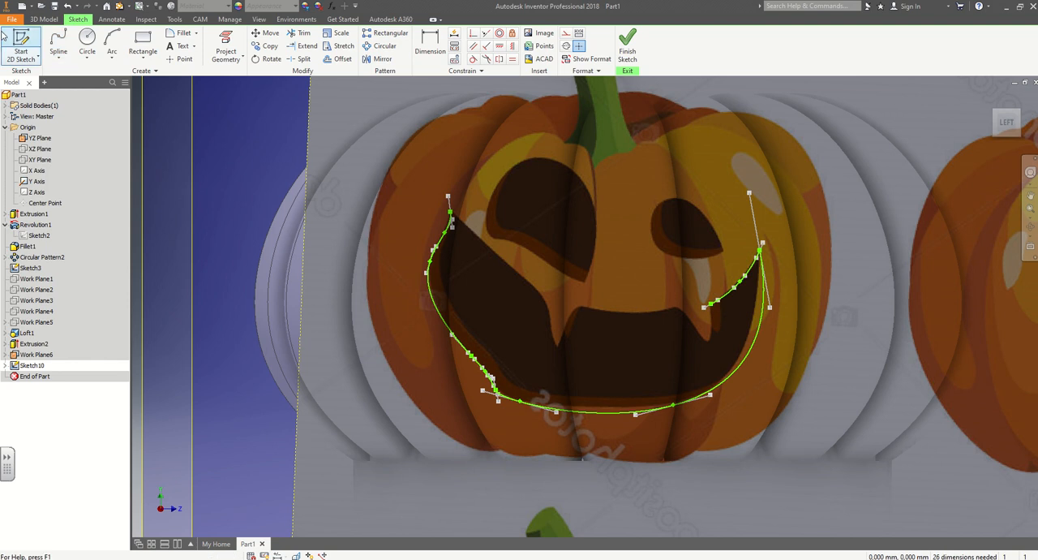
# Trace the right tooth with a spline down to its point and back up to the mouth's upper edge.
pyautogui.click(714, 307)
pyautogui.click(711, 340)
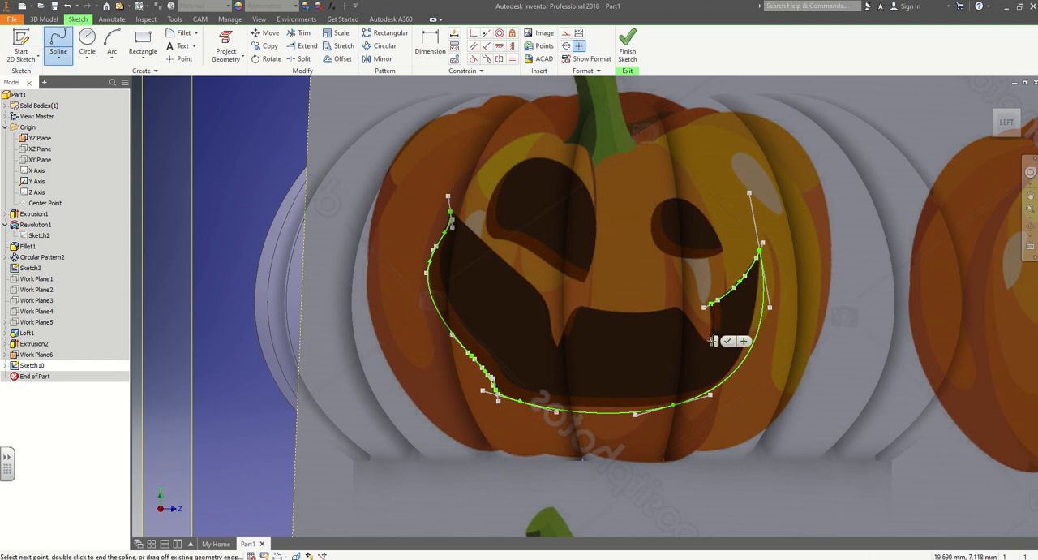
pyautogui.click(678, 307)
pyautogui.click(691, 303)
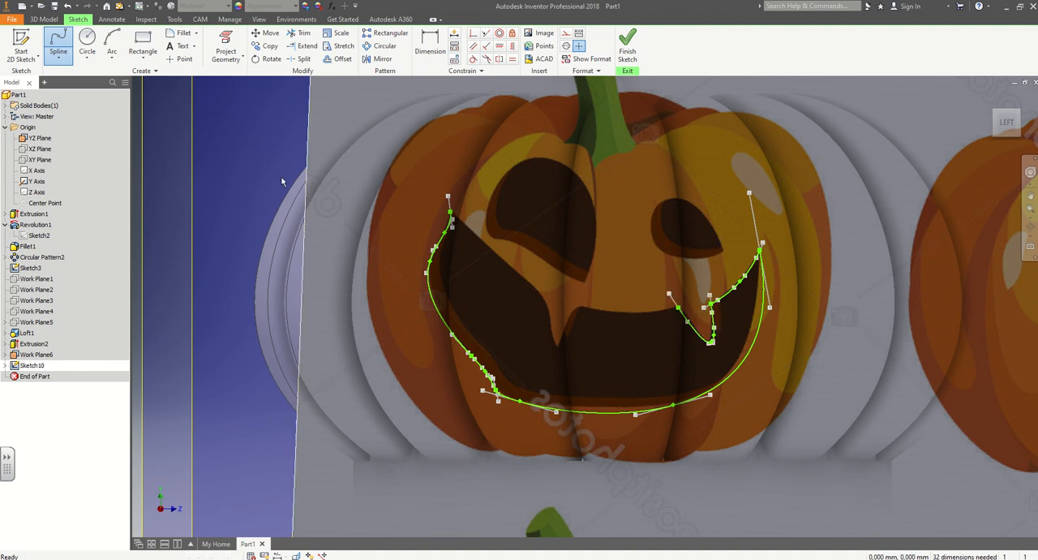
# Close the mouth outline with a spline from the right tooth along the upper edge to the left tip, skipping the left tooth.
pyautogui.click(58, 45)
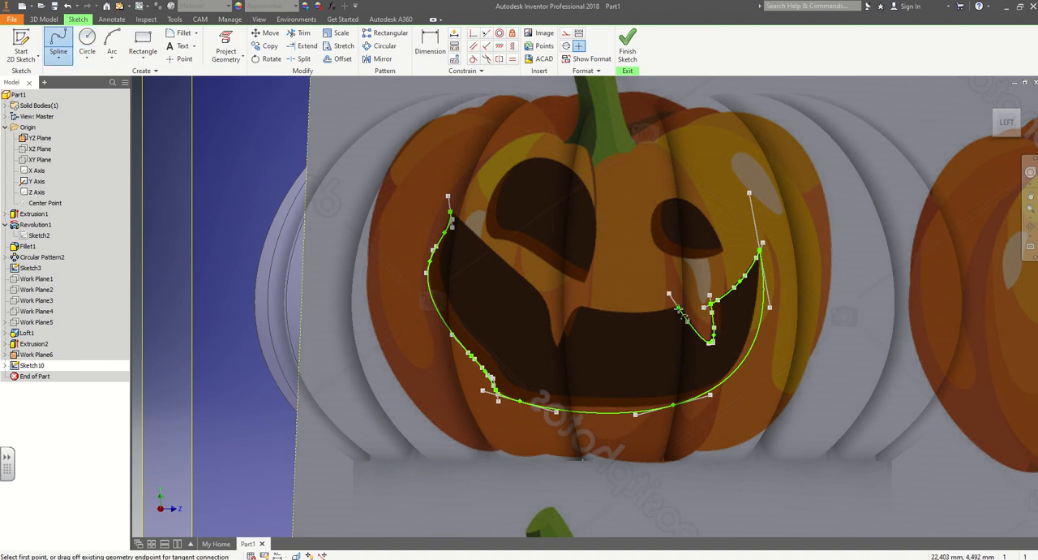
pyautogui.click(678, 307)
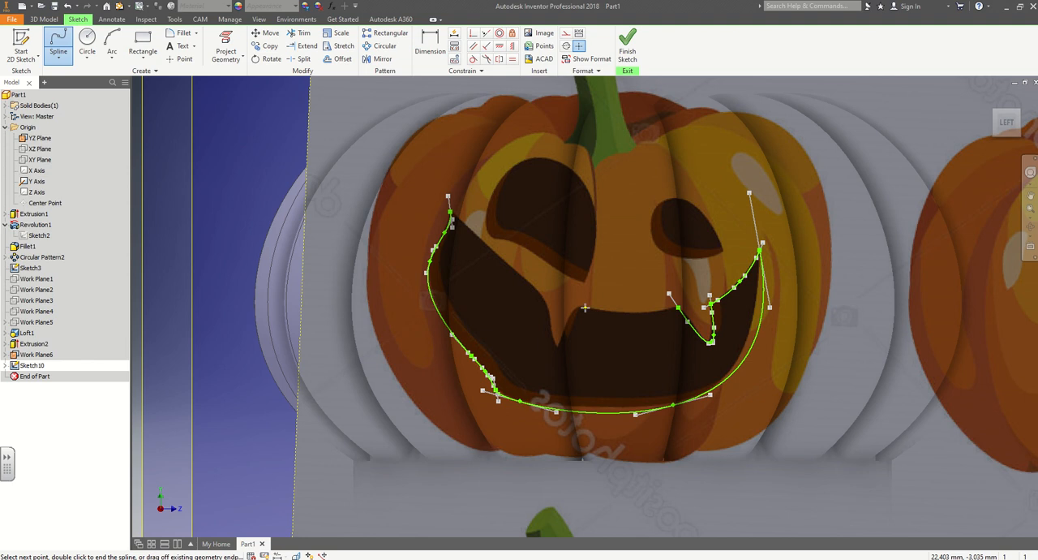
pyautogui.click(584, 307)
pyautogui.click(451, 212)
pyautogui.click(463, 216)
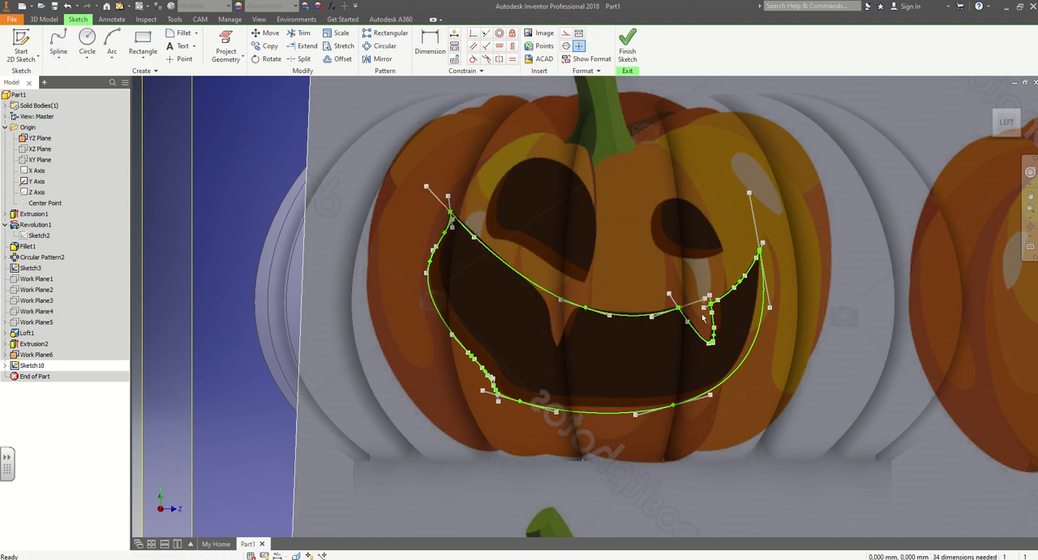
# Trace the left eye's upper outline with a spline from its lower-right tip over the top to its left corner.
pyautogui.scroll(2, 703, 318)
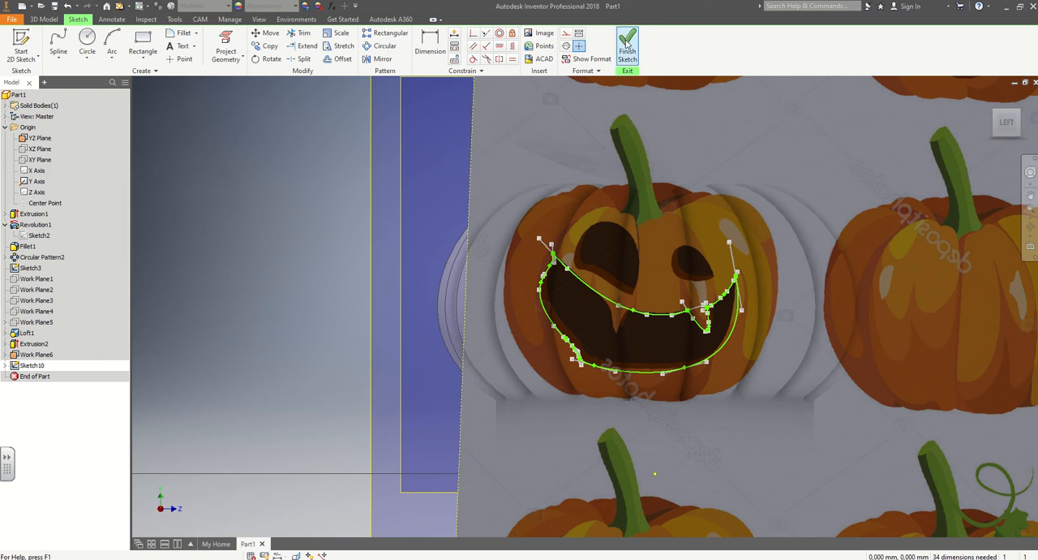
pyautogui.click(57, 42)
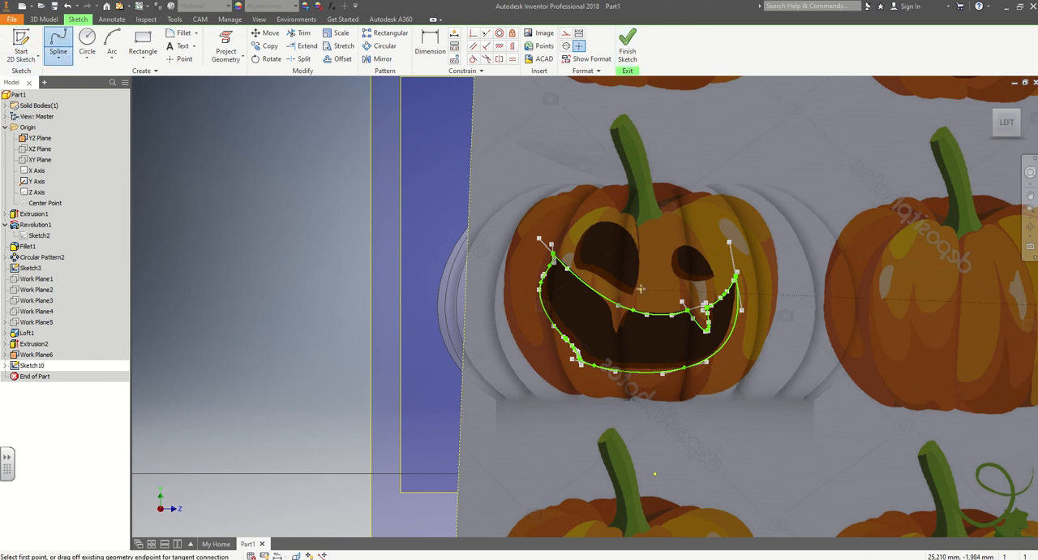
pyautogui.click(633, 294)
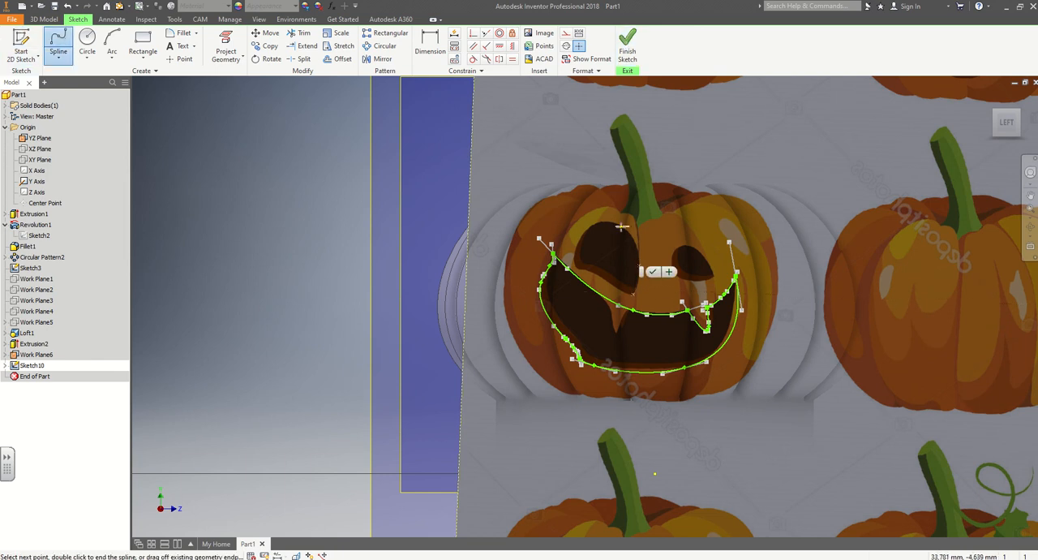
pyautogui.click(639, 264)
pyautogui.click(587, 230)
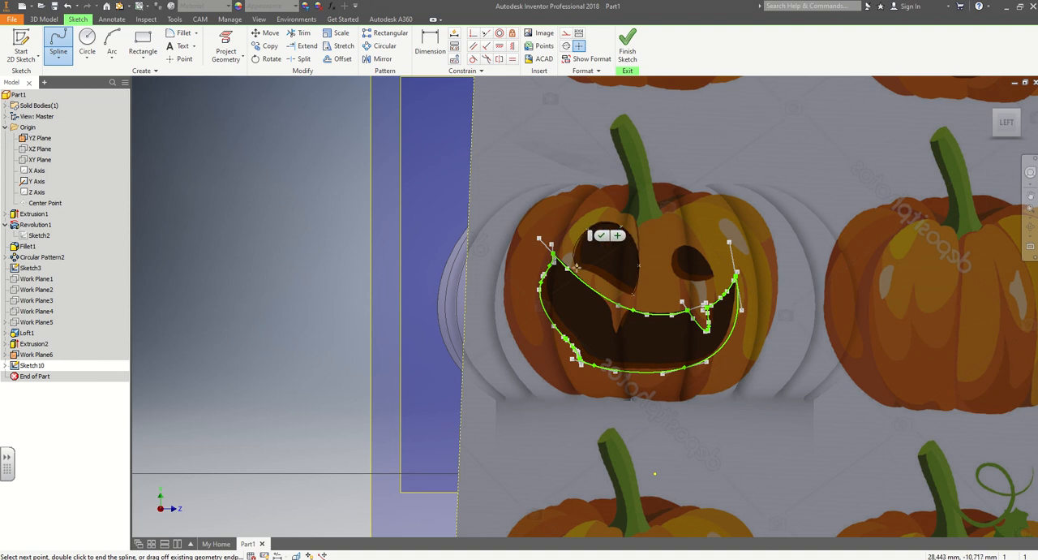
pyautogui.click(580, 265)
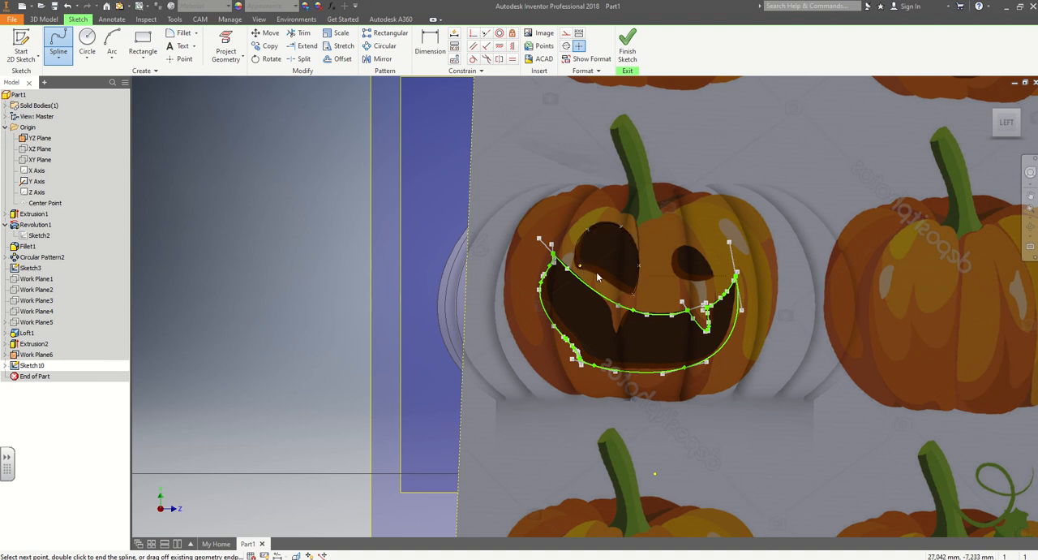
pyautogui.click(579, 266)
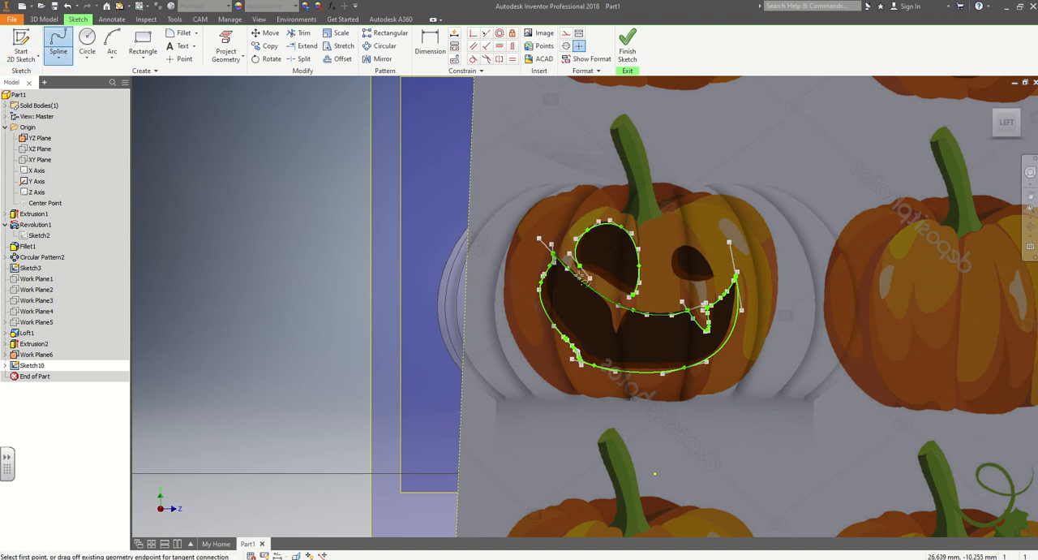
# Close the left eye outline with a spline along its lower edge from the left corner to the lower-right tip.
pyautogui.click(590, 278)
pyautogui.click(619, 288)
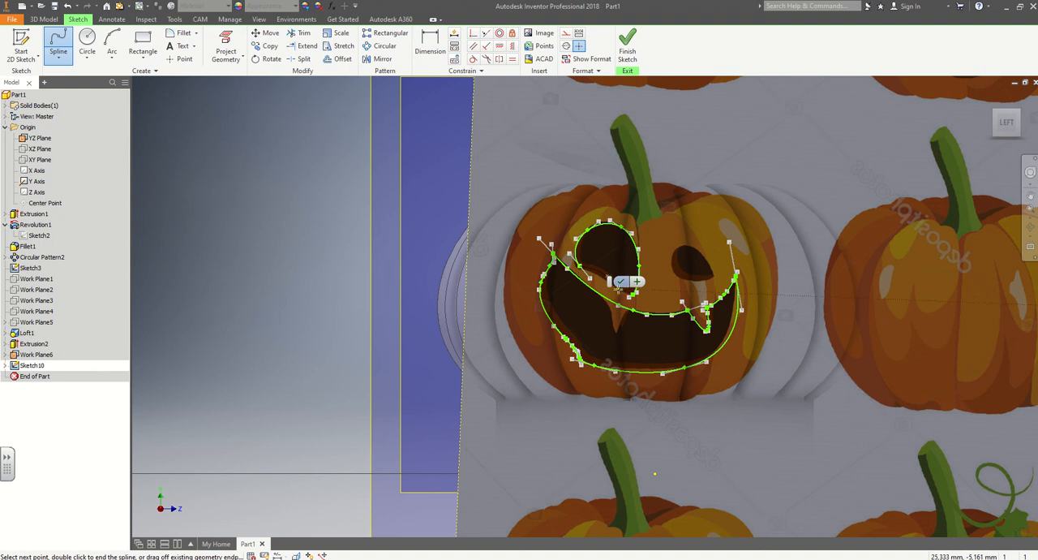
pyautogui.click(636, 303)
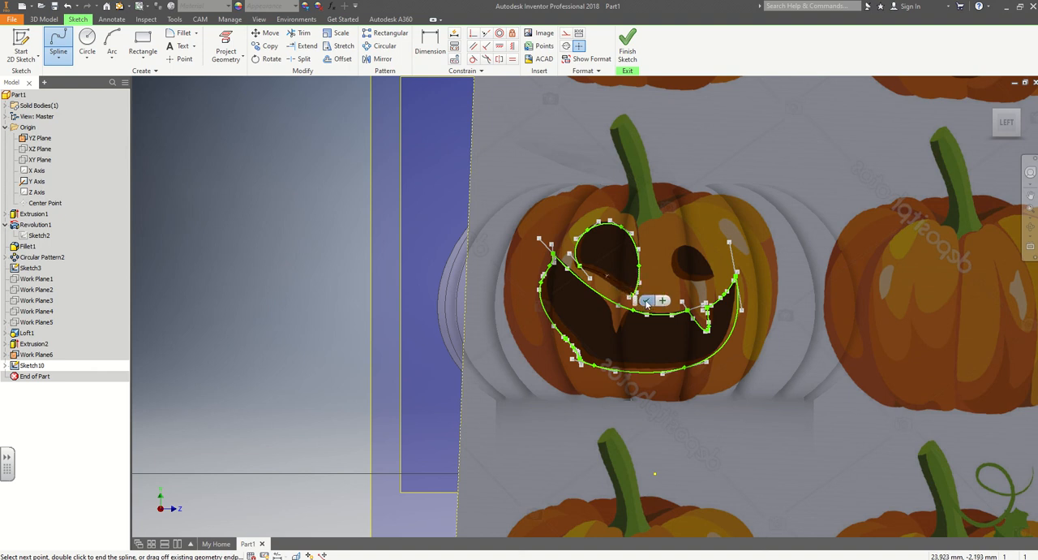
pyautogui.click(647, 301)
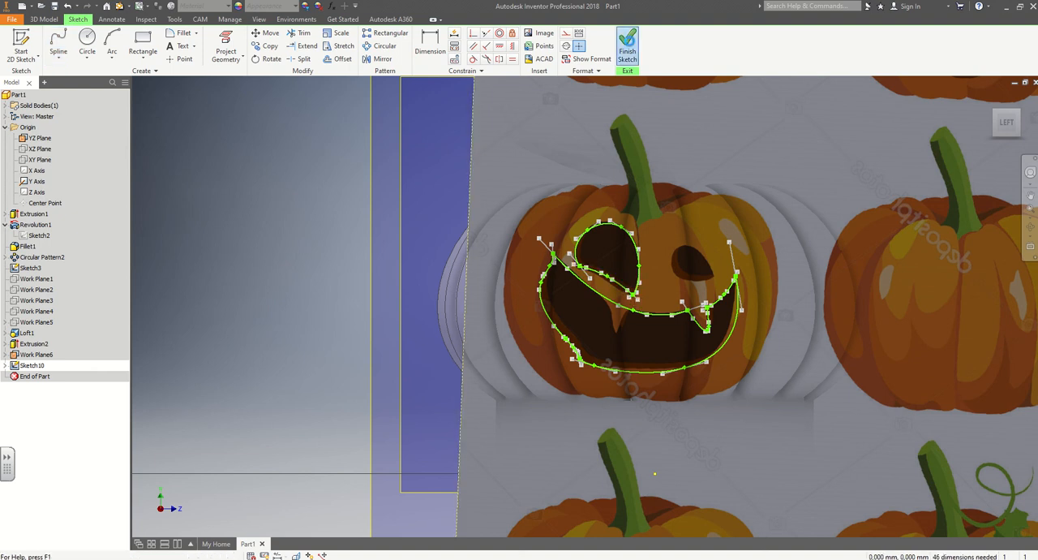
# Finish the face sketch and hide its reference image.
pyautogui.click(628, 41)
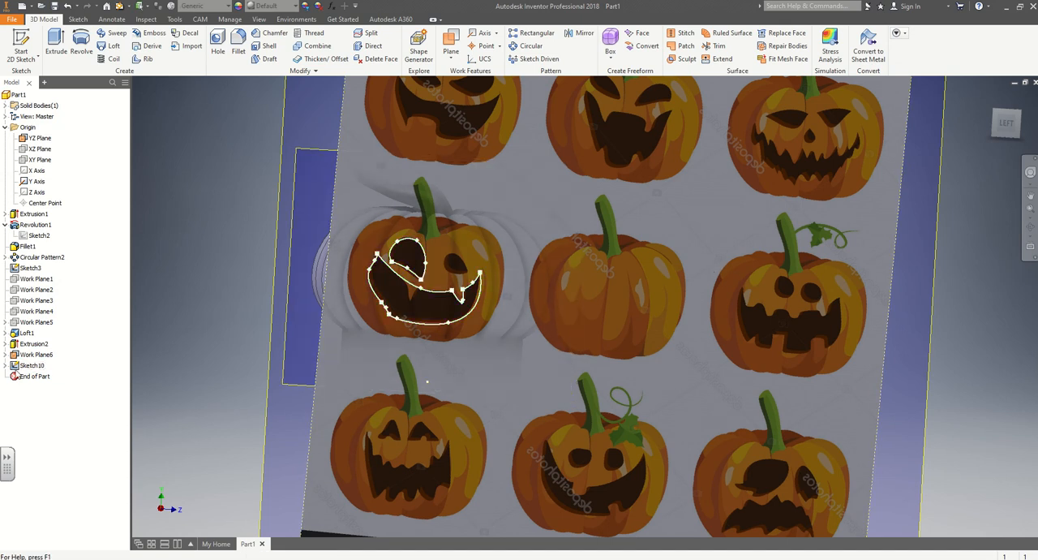
pyautogui.click(5, 366)
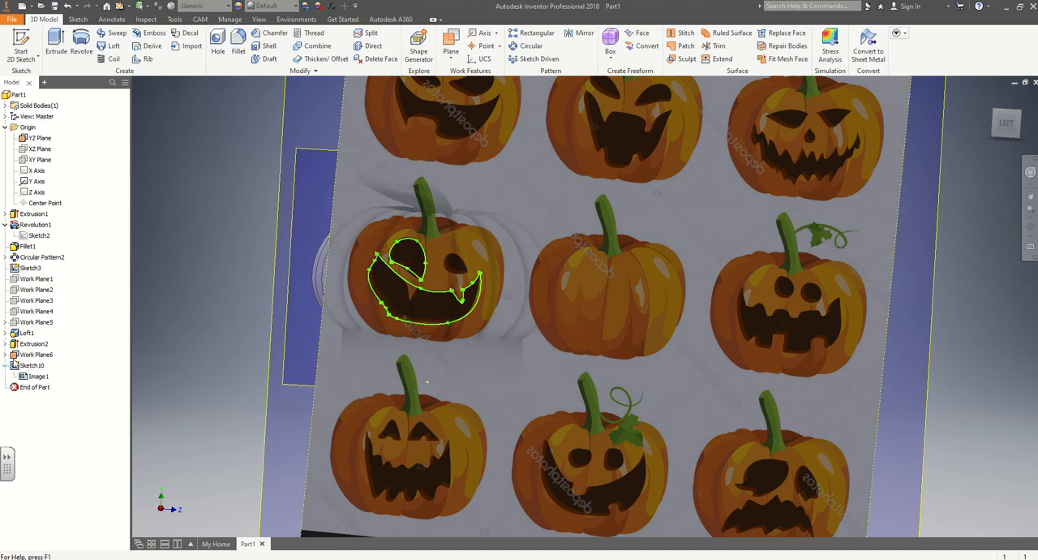
pyautogui.rightClick(39, 376)
pyautogui.click(63, 433)
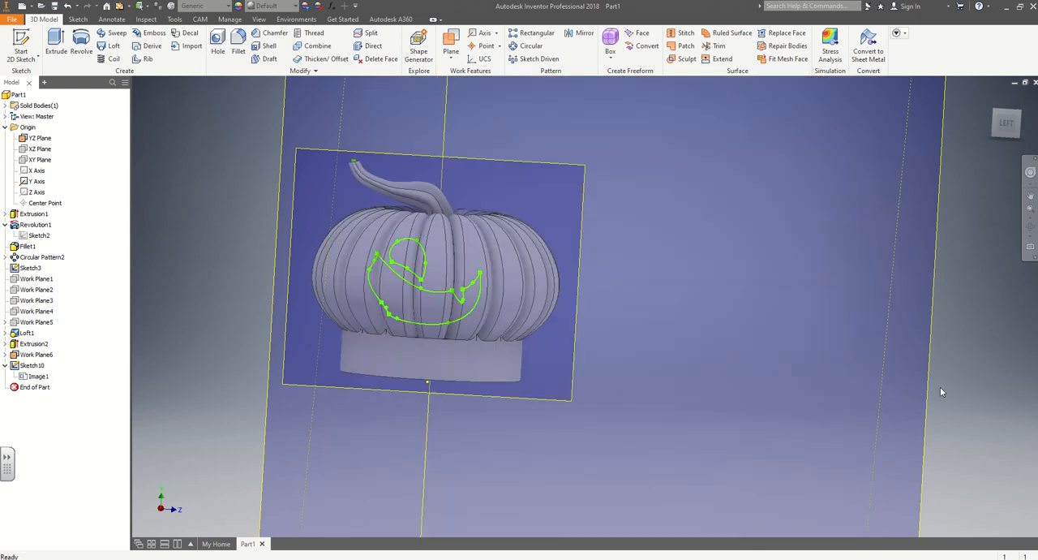
# Set up an Extrude of the mouth and left eye profiles as a cut.
pyautogui.keyDown('shift'); pyautogui.moveTo(252, 326); pyautogui.dragTo(211, 339, button='middle'); pyautogui.keyUp('shift')
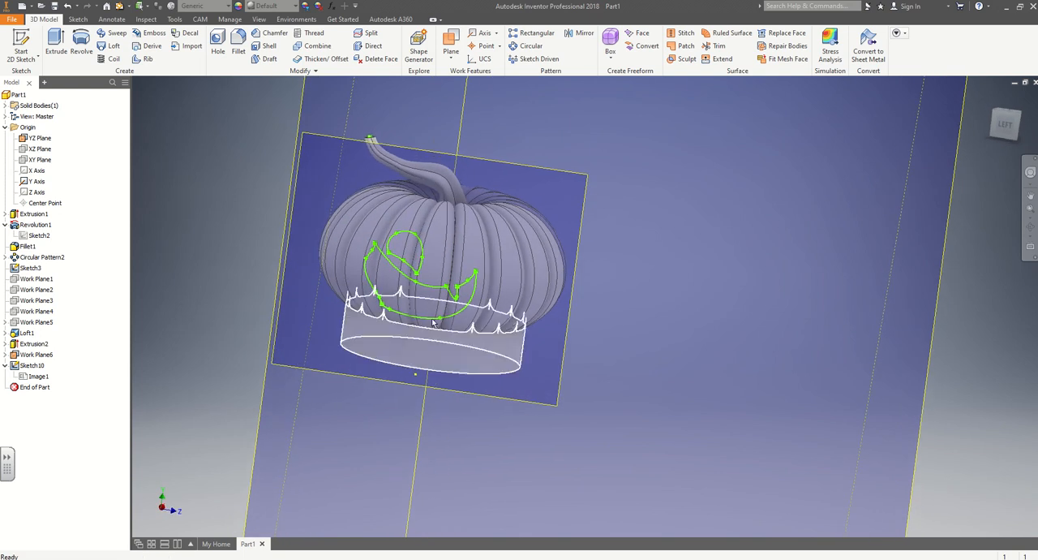
pyautogui.click(56, 45)
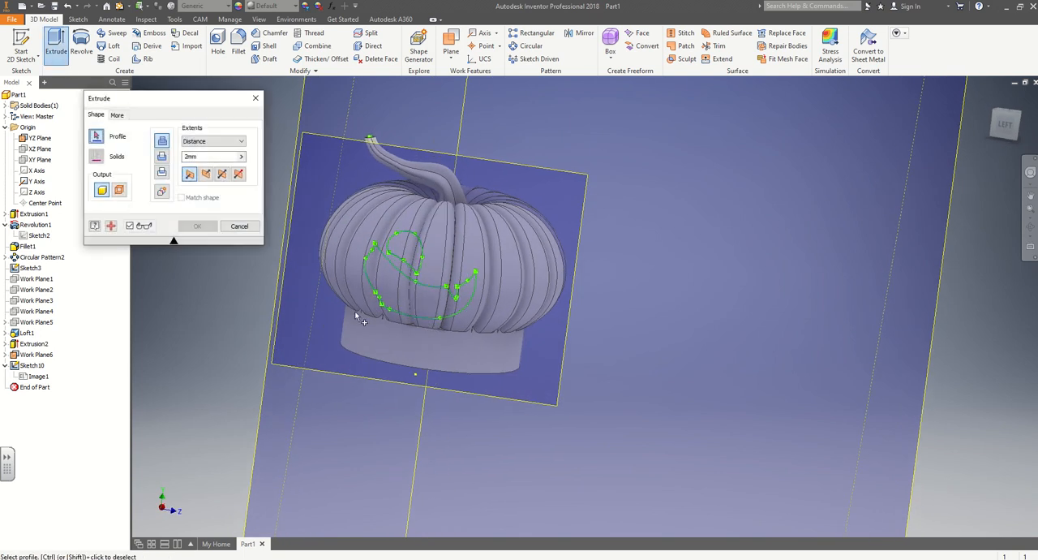
pyautogui.click(408, 290)
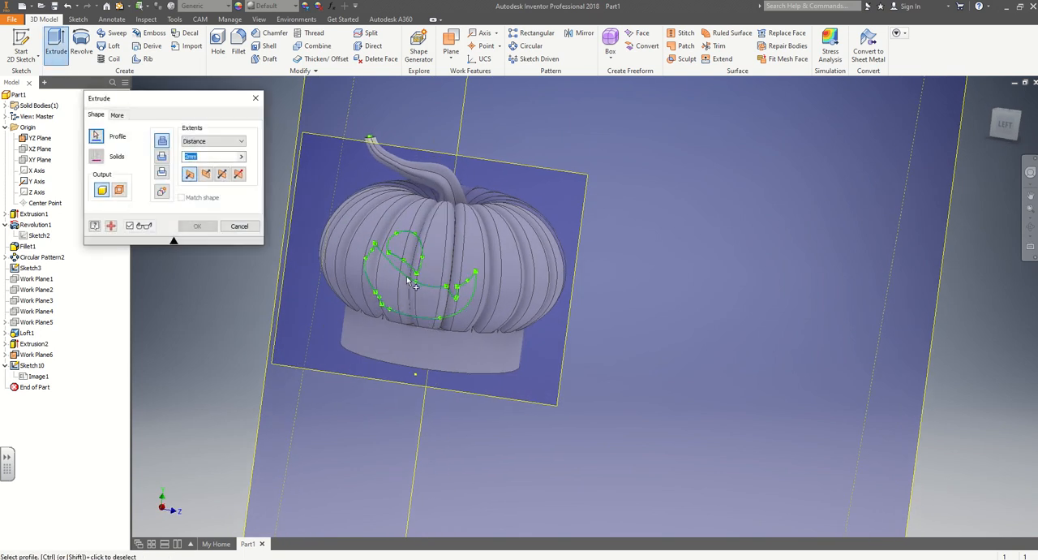
pyautogui.click(408, 249)
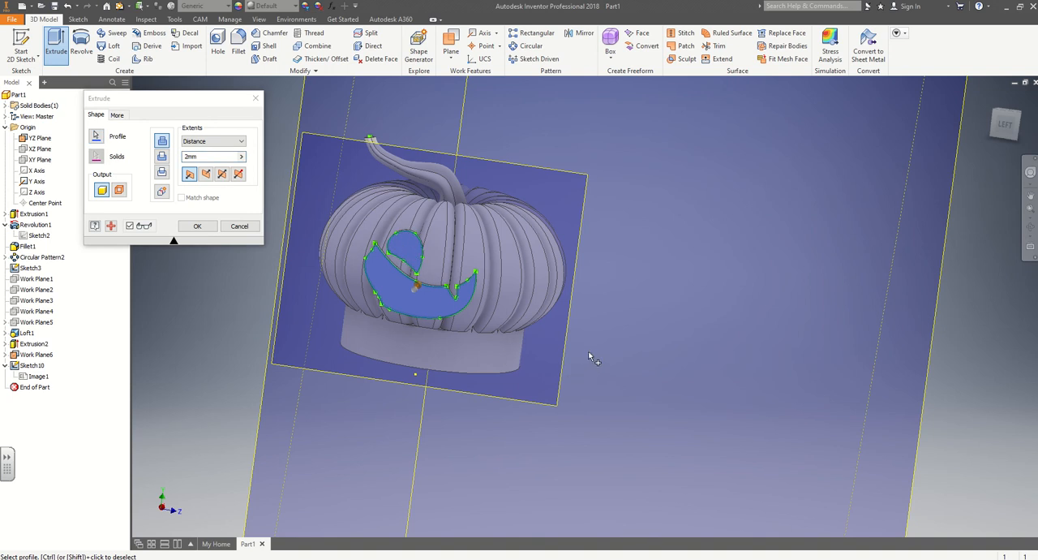
pyautogui.moveTo(591, 356)
pyautogui.keyDown('shift'); pyautogui.mouseDown(button='middle')
pyautogui.moveTo(515, 364)
pyautogui.moveTo(557, 375)
pyautogui.mouseUp(button='middle'); pyautogui.keyUp('shift')
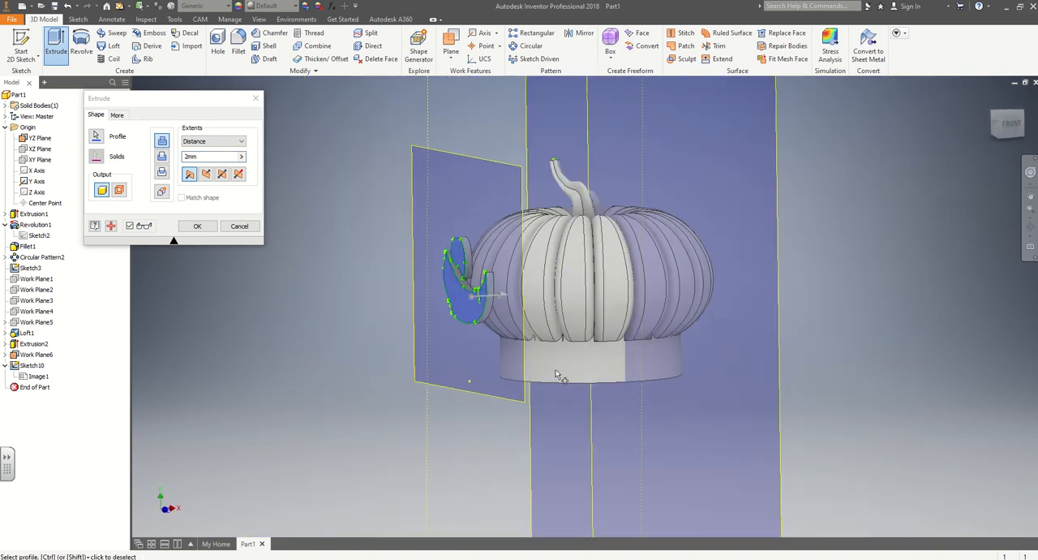
pyautogui.click(161, 156)
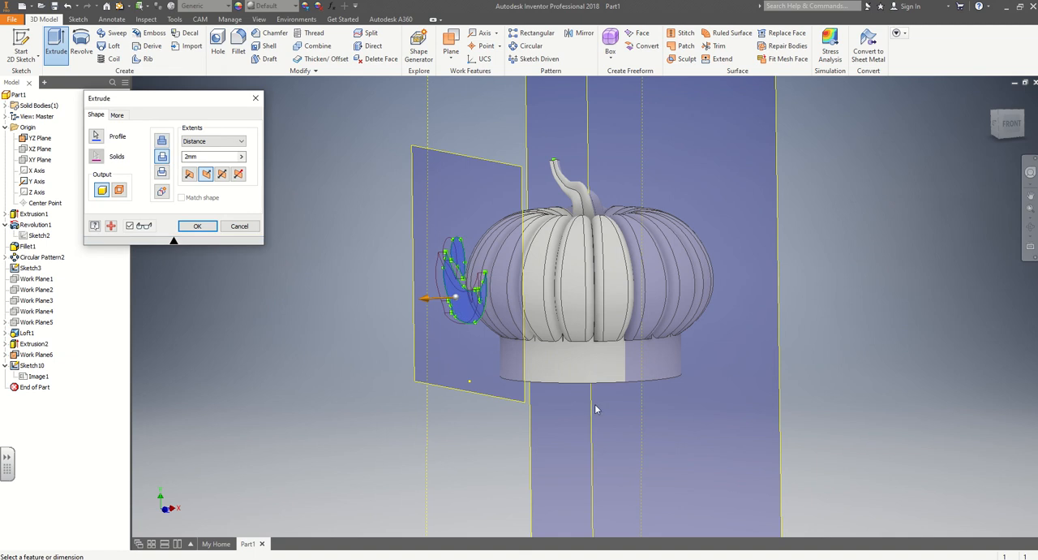
# Set the cut's depth to 10 mm, direct it into the pumpkin body and apply it.
pyautogui.keyDown('shift'); pyautogui.moveTo(595, 409); pyautogui.dragTo(553, 406, button='middle'); pyautogui.keyUp('shift')
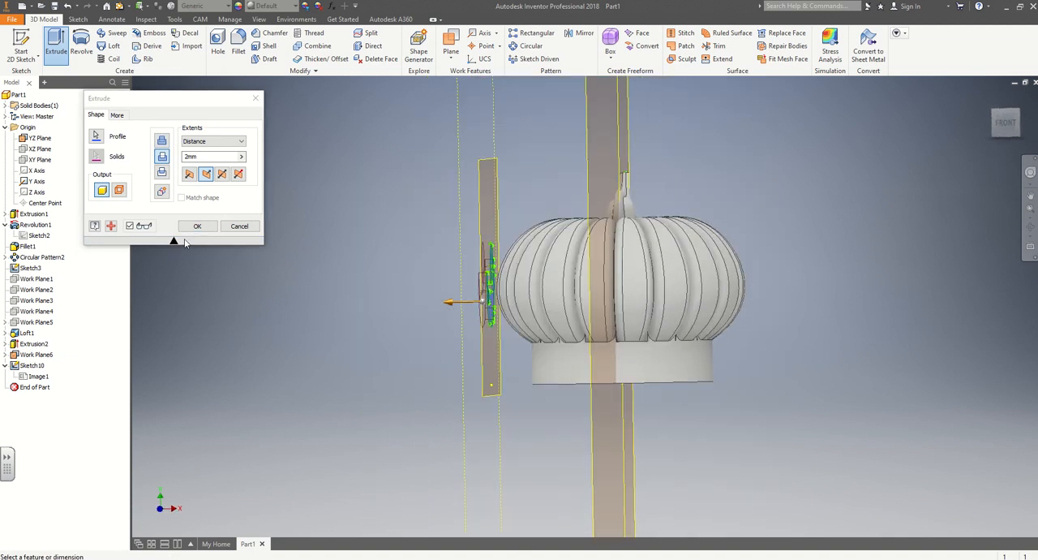
pyautogui.click(187, 156)
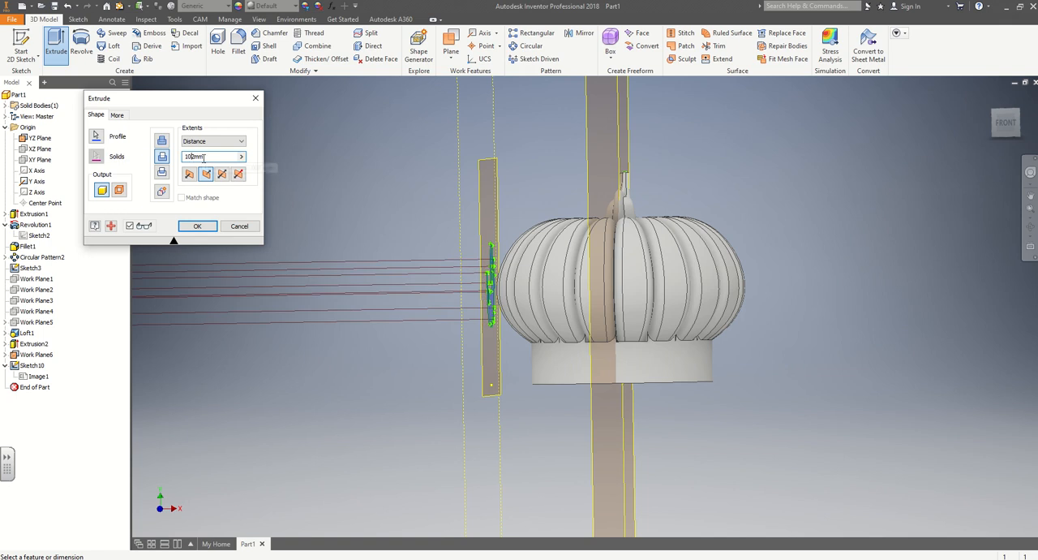
pyautogui.press('Delete')
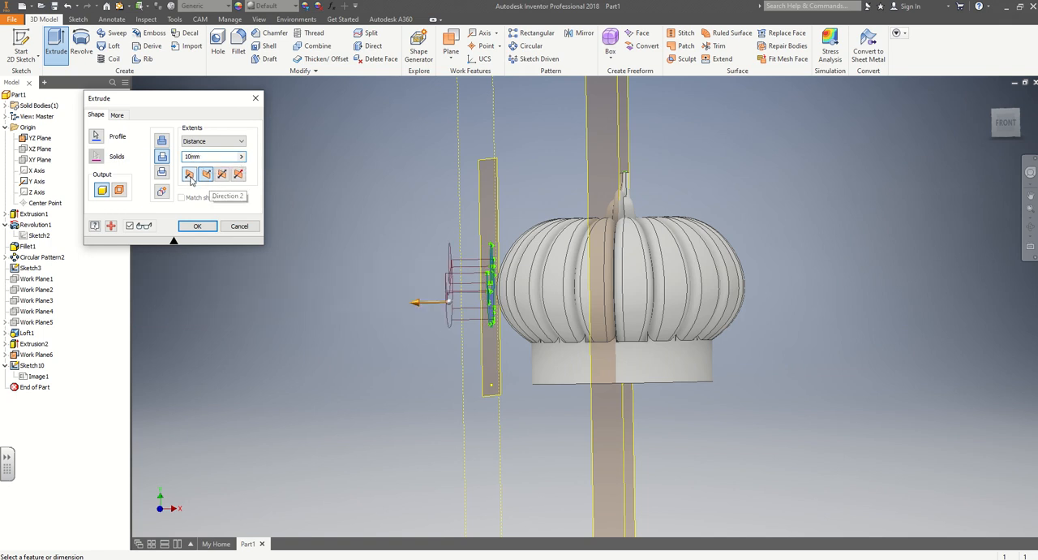
pyautogui.click(189, 173)
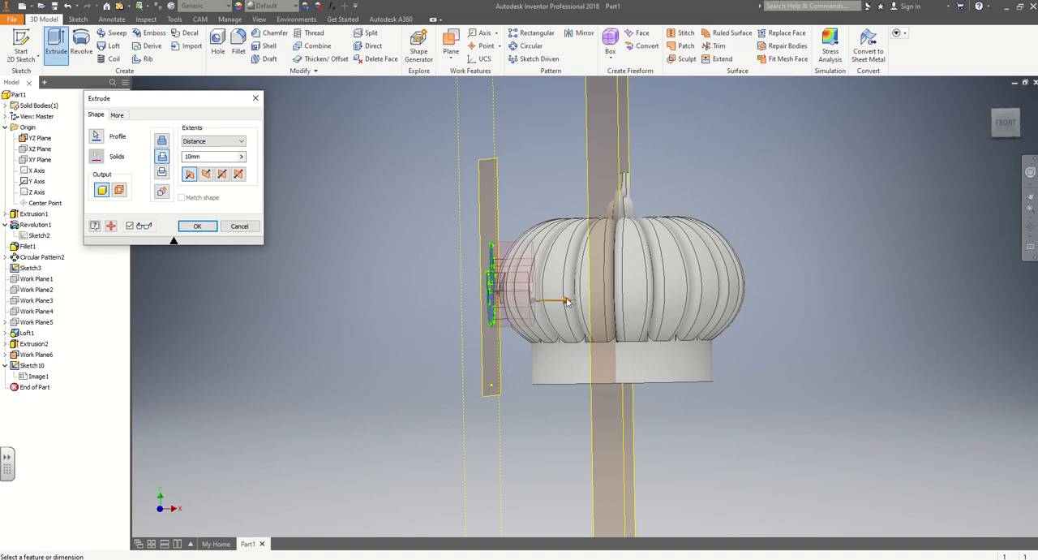
pyautogui.moveTo(376, 362)
pyautogui.keyDown('shift'); pyautogui.mouseDown(button='middle')
pyautogui.moveTo(519, 362)
pyautogui.moveTo(385, 357)
pyautogui.moveTo(514, 352)
pyautogui.moveTo(544, 384)
pyautogui.moveTo(695, 434)
pyautogui.mouseUp(button='middle'); pyautogui.keyUp('shift')
pyautogui.scroll(-3, 517, 350)
pyautogui.scroll(1, 451, 360)
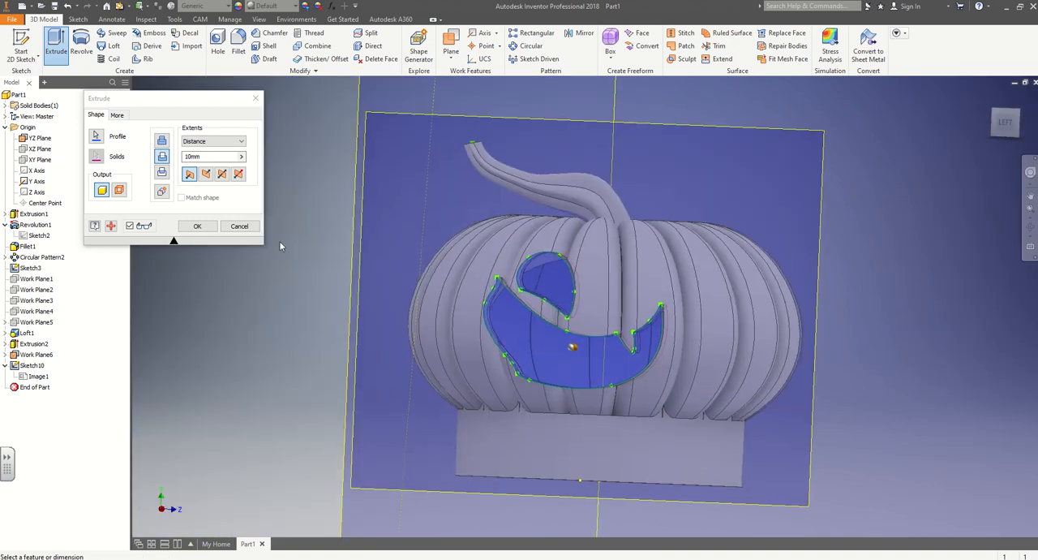
pyautogui.click(197, 225)
pyautogui.keyDown('shift'); pyautogui.moveTo(984, 345); pyautogui.dragTo(862, 373, button='middle'); pyautogui.keyUp('shift')
pyautogui.moveTo(861, 317)
pyautogui.mouseDown(button='middle')
pyautogui.moveTo(859, 350)
pyautogui.moveTo(836, 350)
pyautogui.moveTo(872, 349)
pyautogui.moveTo(861, 311)
pyautogui.mouseUp(button='middle')
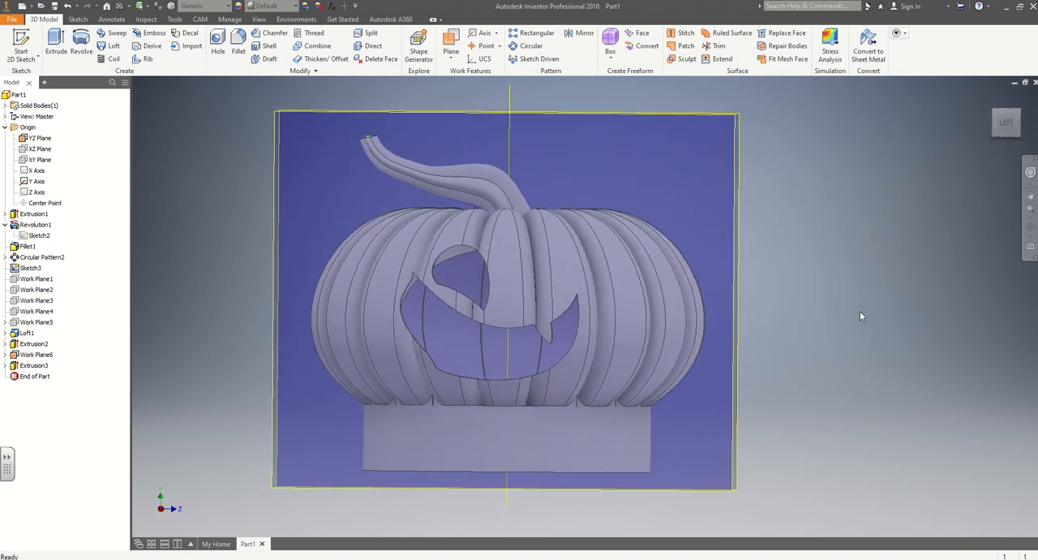